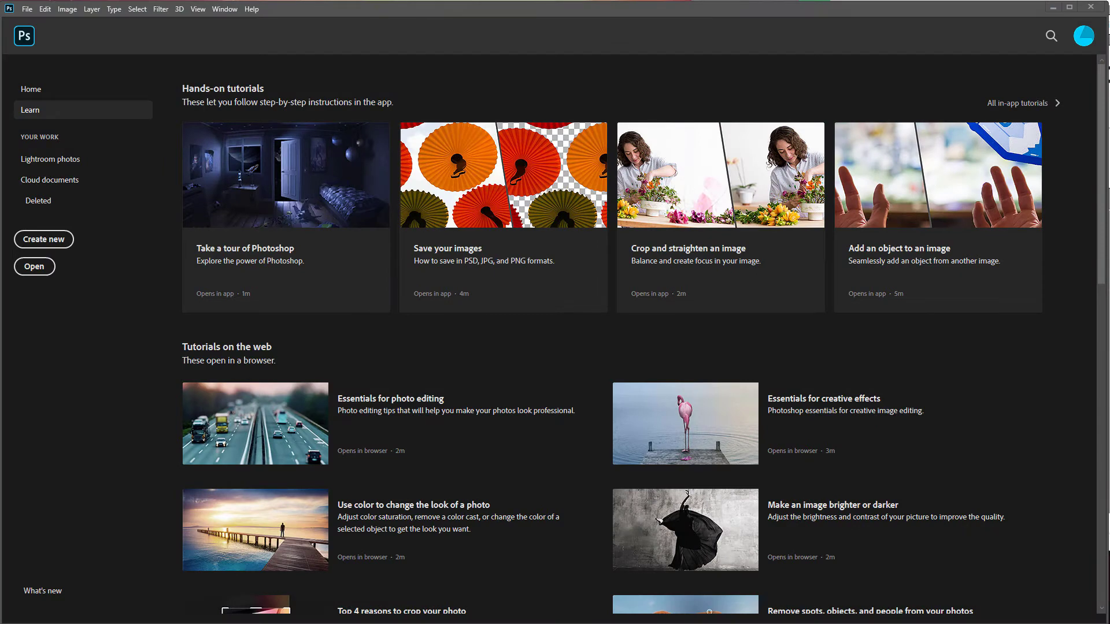
# Step: Copy the pixel art palm tree image from the browser's image search results
pyautogui.moveTo(1109, 52); pyautogui.dragTo(680, 54)
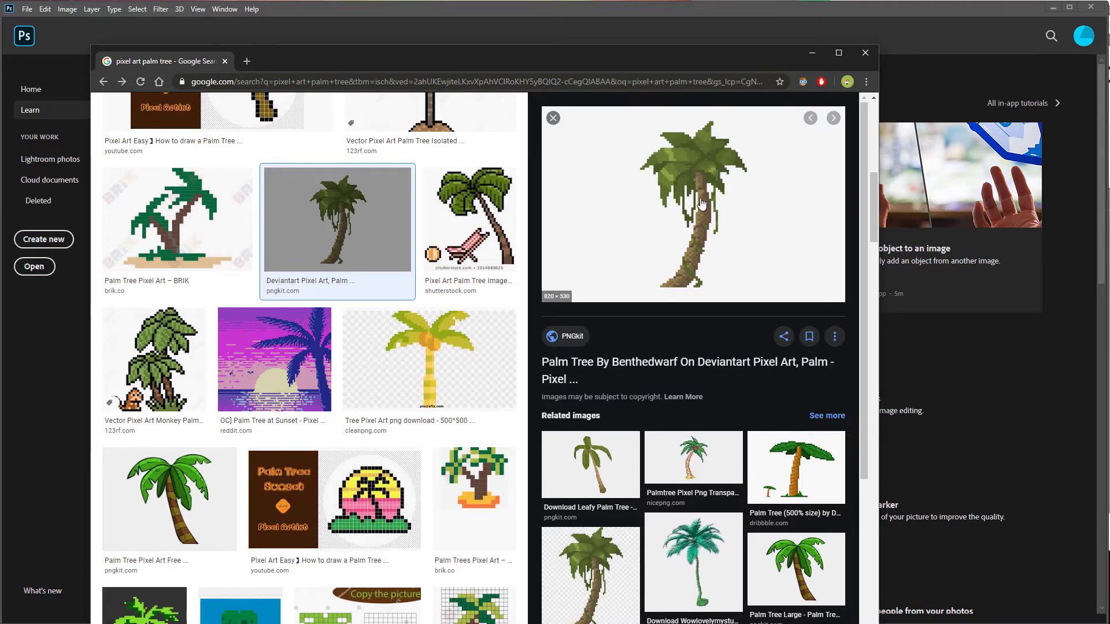
pyautogui.click(492, 486)
pyautogui.click(337, 220)
pyautogui.rightClick(677, 178)
pyautogui.click(751, 295)
pyautogui.click(278, 17)
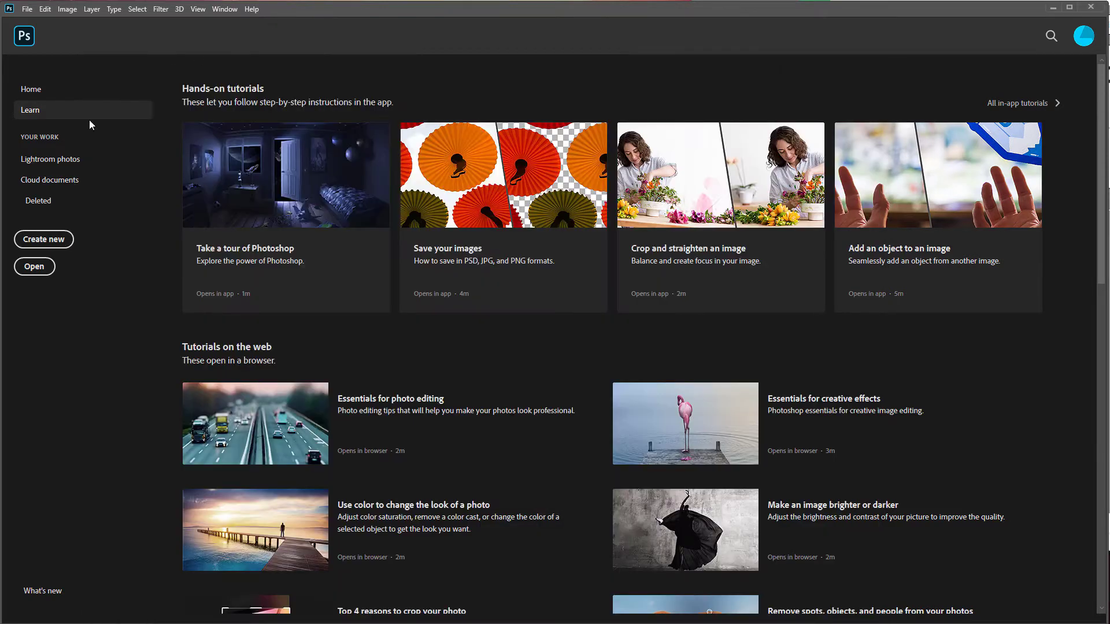
# Step: Create a new document from the Clipboard preset and paste the palm tree into it
pyautogui.click(51, 242)
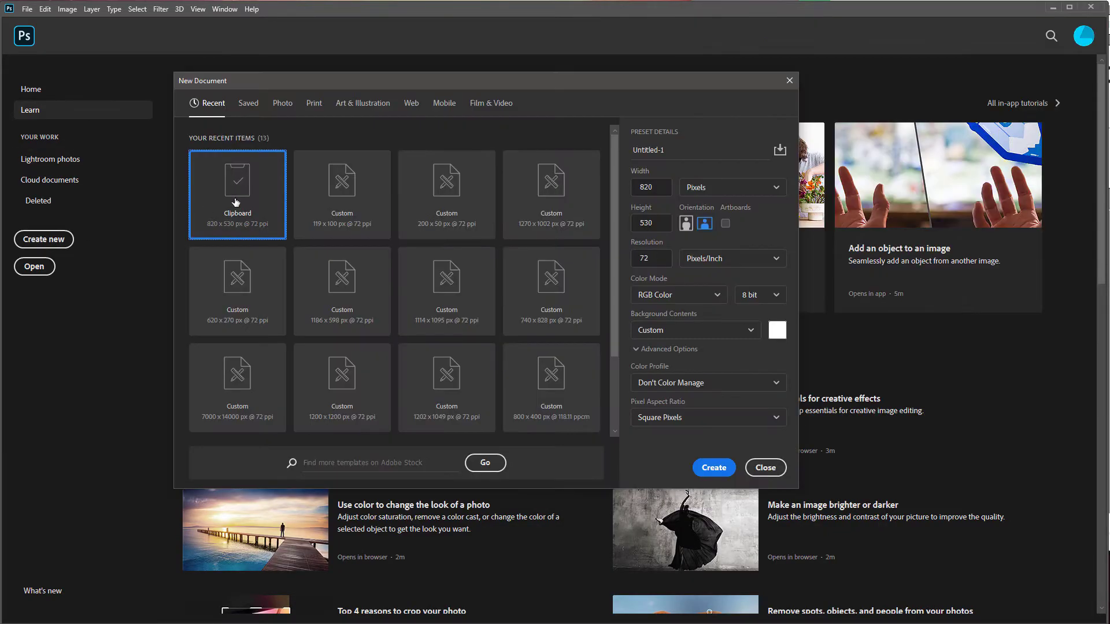
pyautogui.doubleClick(236, 202)
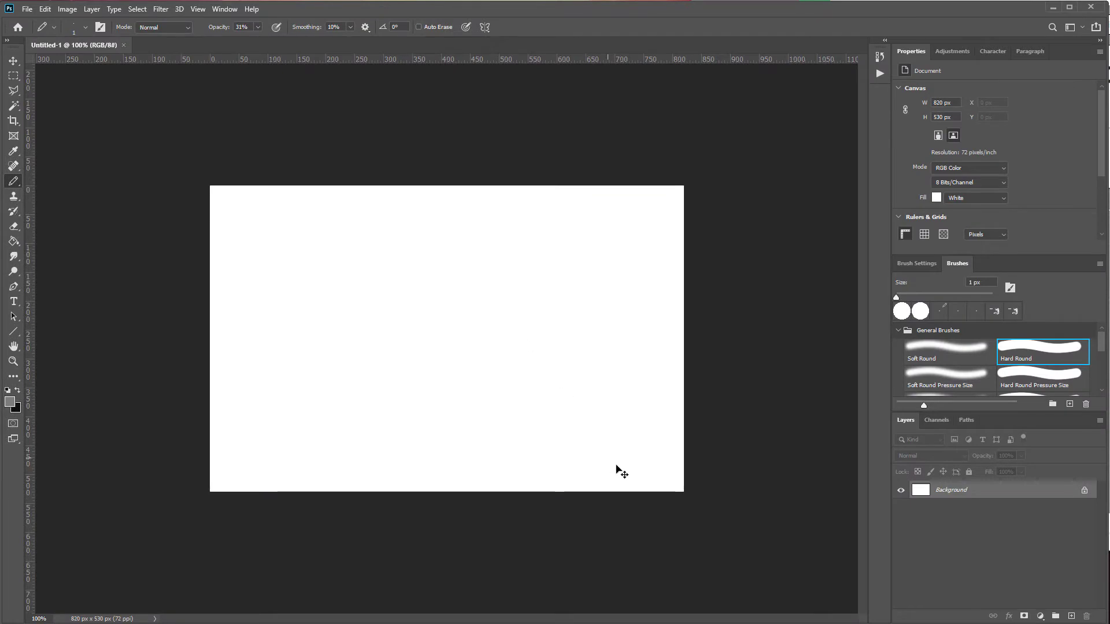
pyautogui.hotkey('ctrl', 'v')
# Step: Open the Image Size dialog to review the pasted image's dimensions and resampling
pyautogui.click(67, 8)
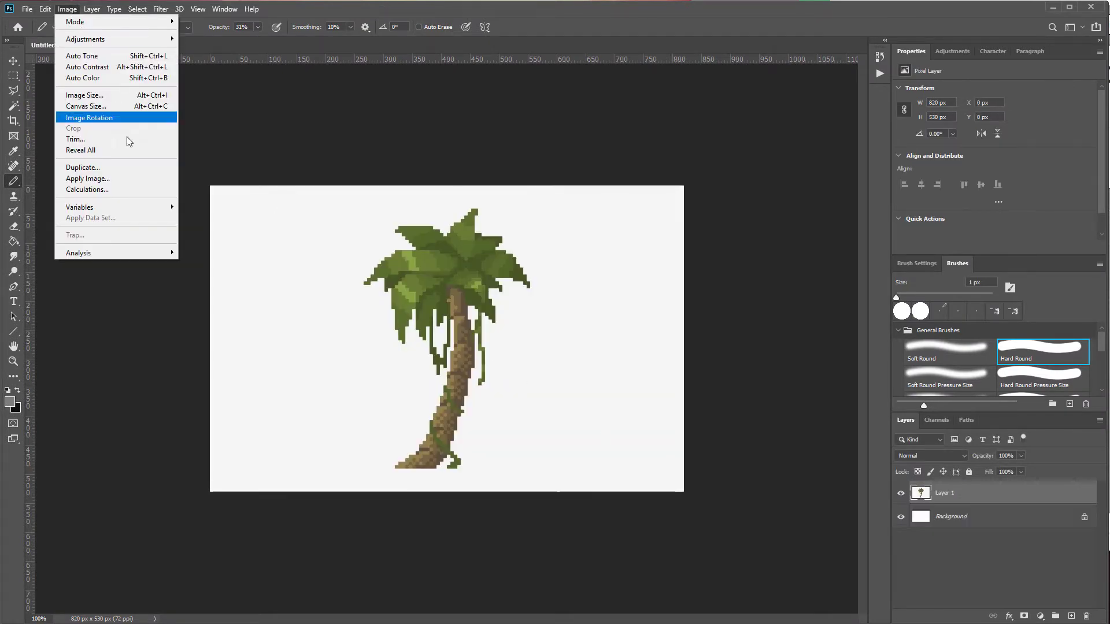
pyautogui.click(93, 96)
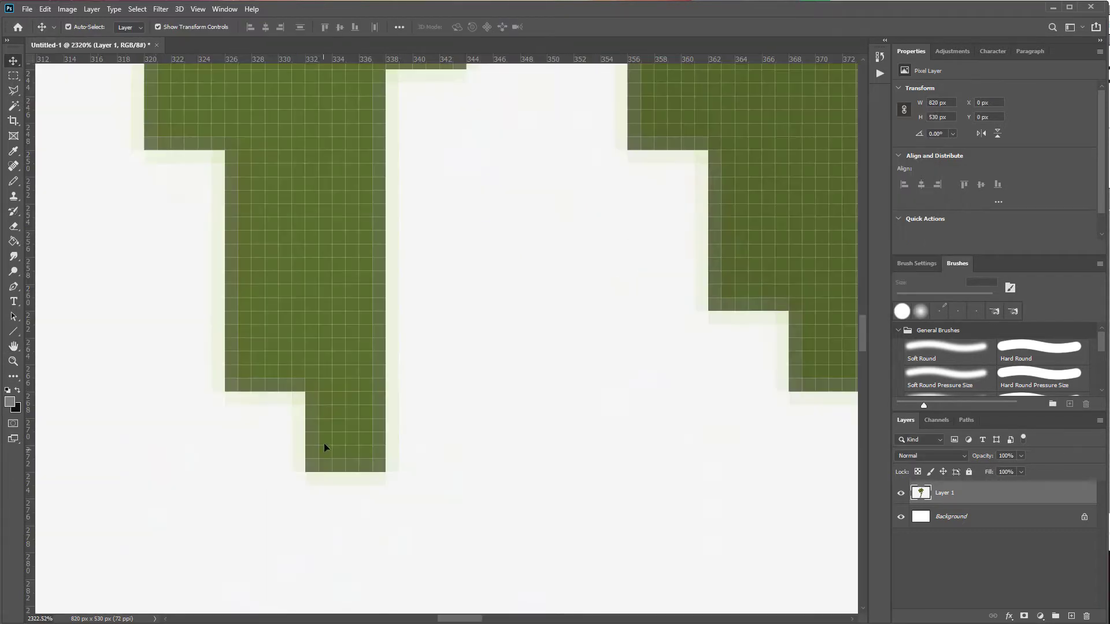
pyautogui.hotkey('ctrl', '0')
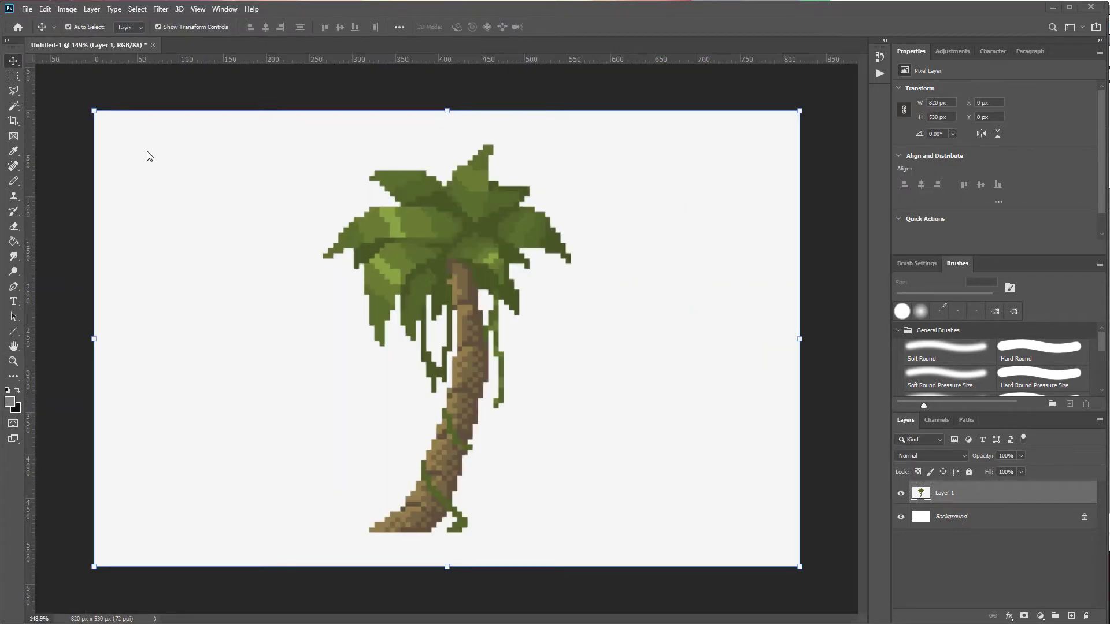
# Step: Crop the canvas to about 820 x 451 px, trimming empty space above and below the palm tree
pyautogui.click(13, 123)
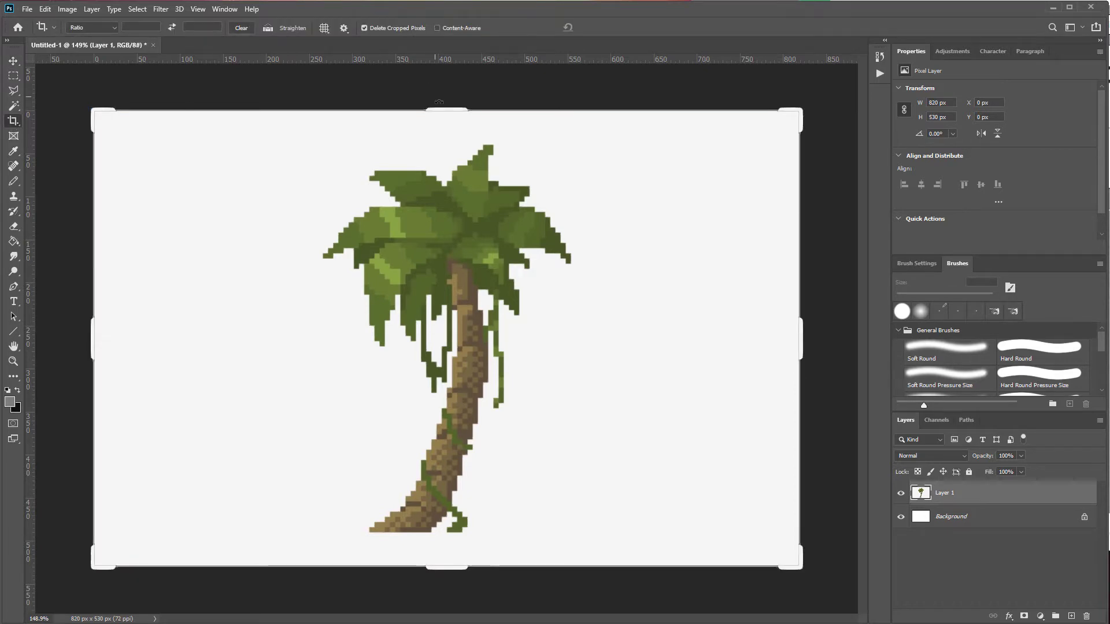
pyautogui.moveTo(440, 101); pyautogui.dragTo(456, 124)
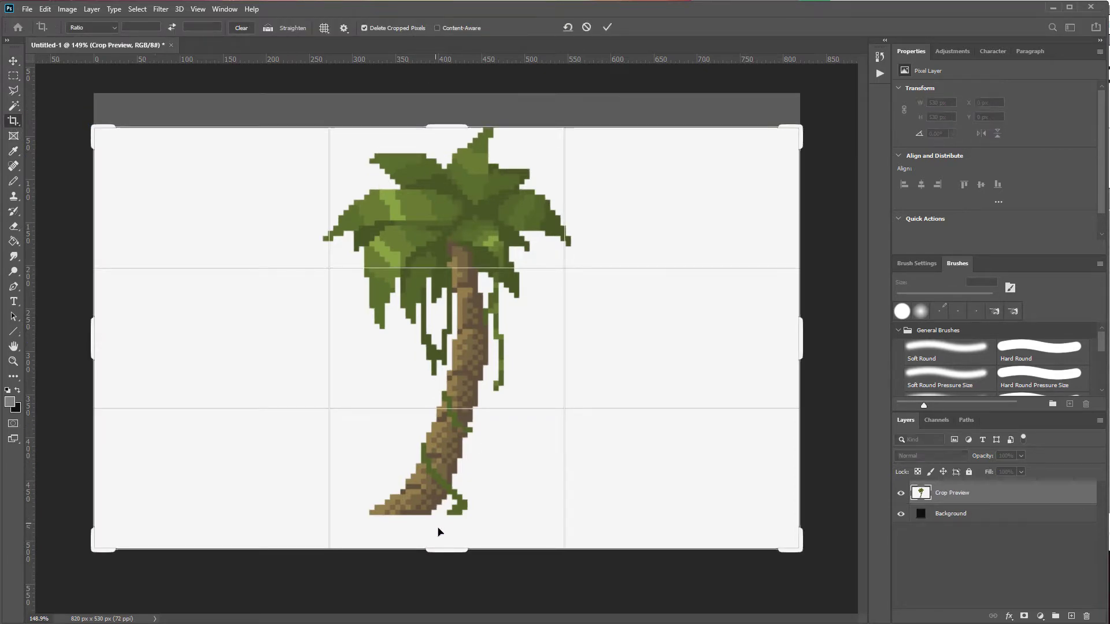
pyautogui.moveTo(447, 547); pyautogui.dragTo(451, 532)
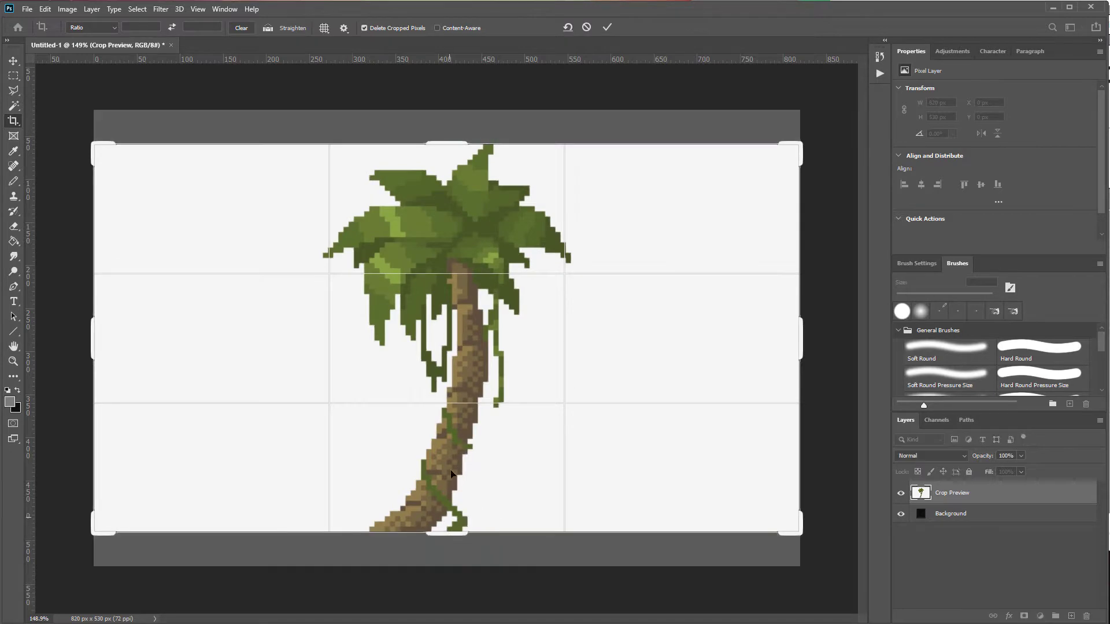
pyautogui.press('Return')
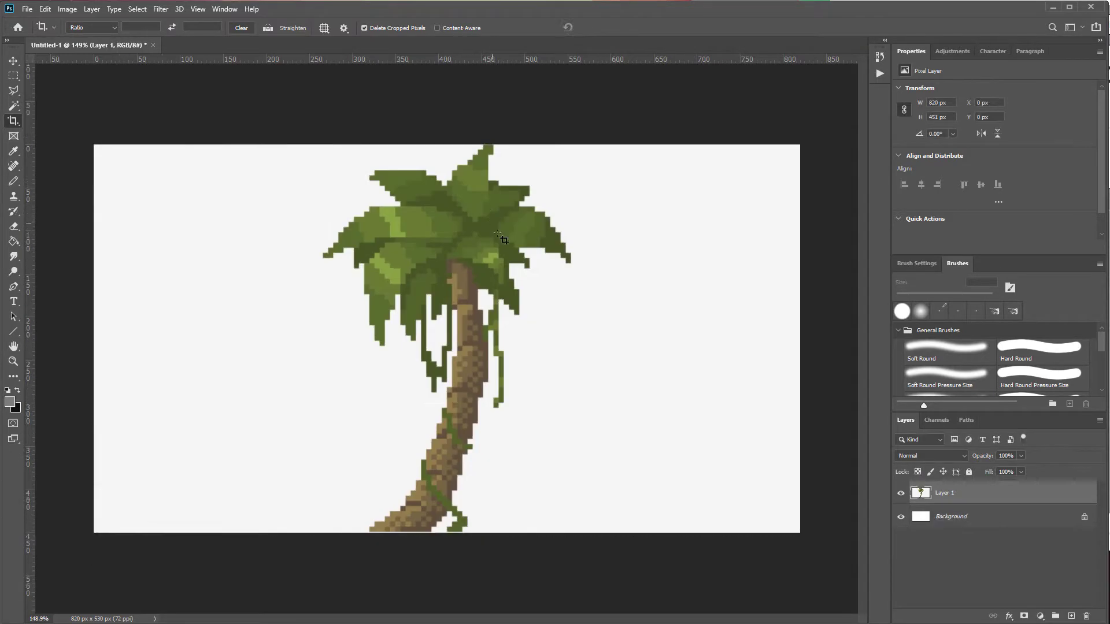
# Step: Zoom in on the palm tree to examine its individual pixels and the pixel grid display options
pyautogui.press('b')
pyautogui.scroll(15, 347, 440)
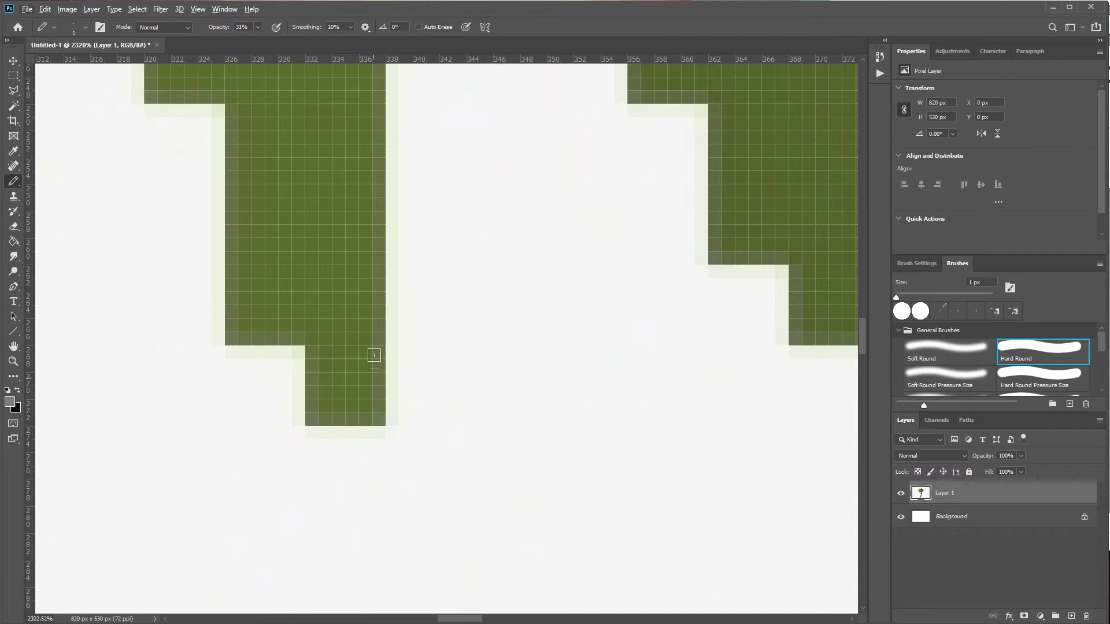
pyautogui.scroll(1, 315, 347)
pyautogui.press('v')
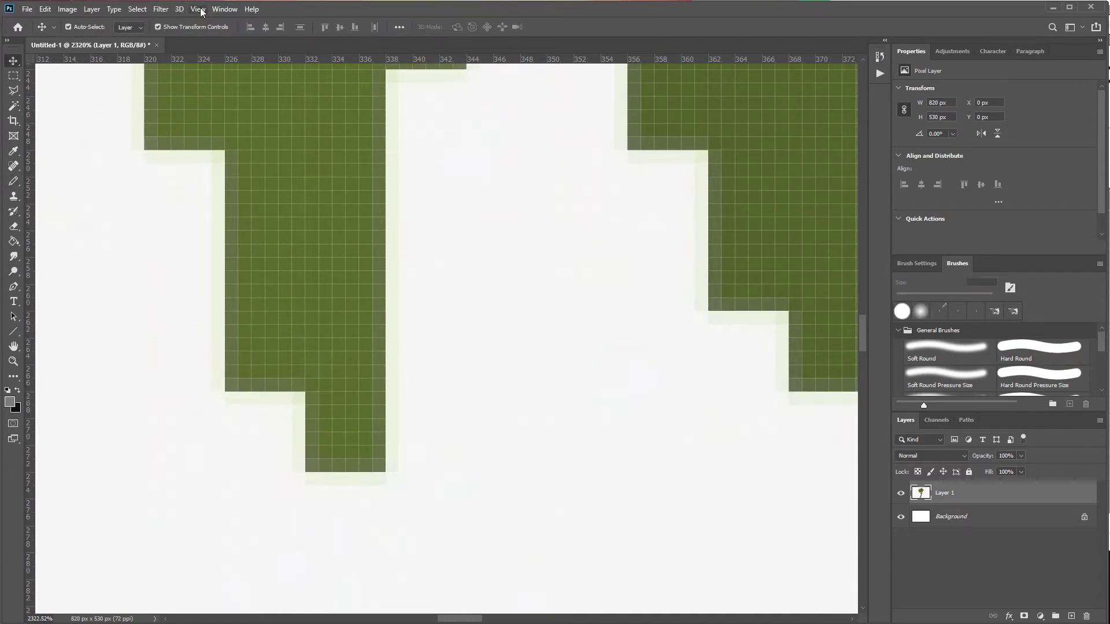
pyautogui.click(199, 9)
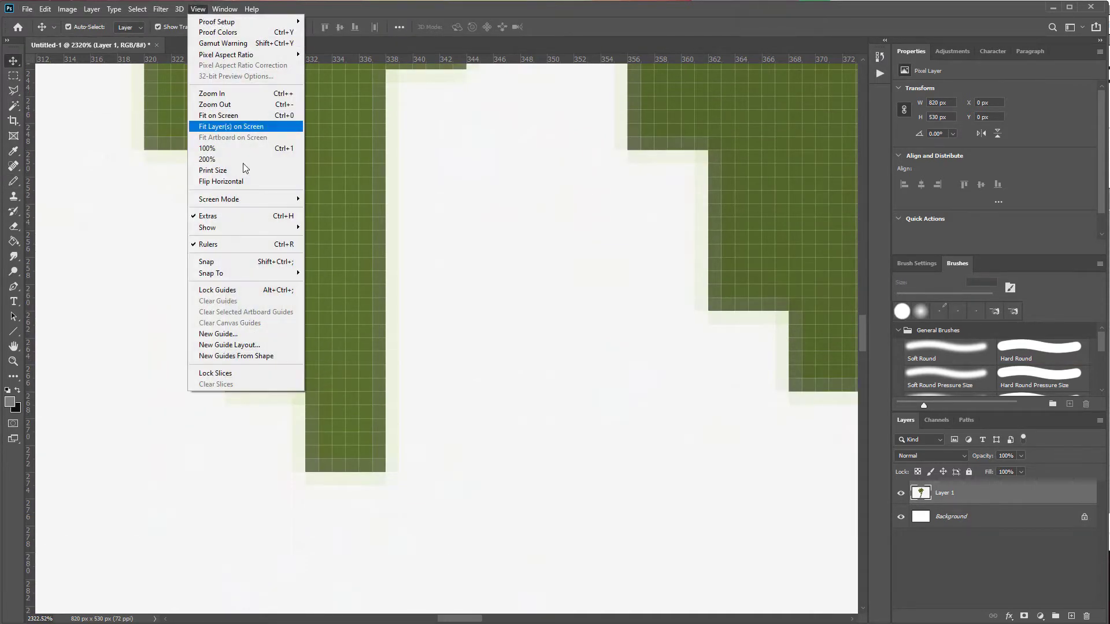
pyautogui.moveTo(243, 227)
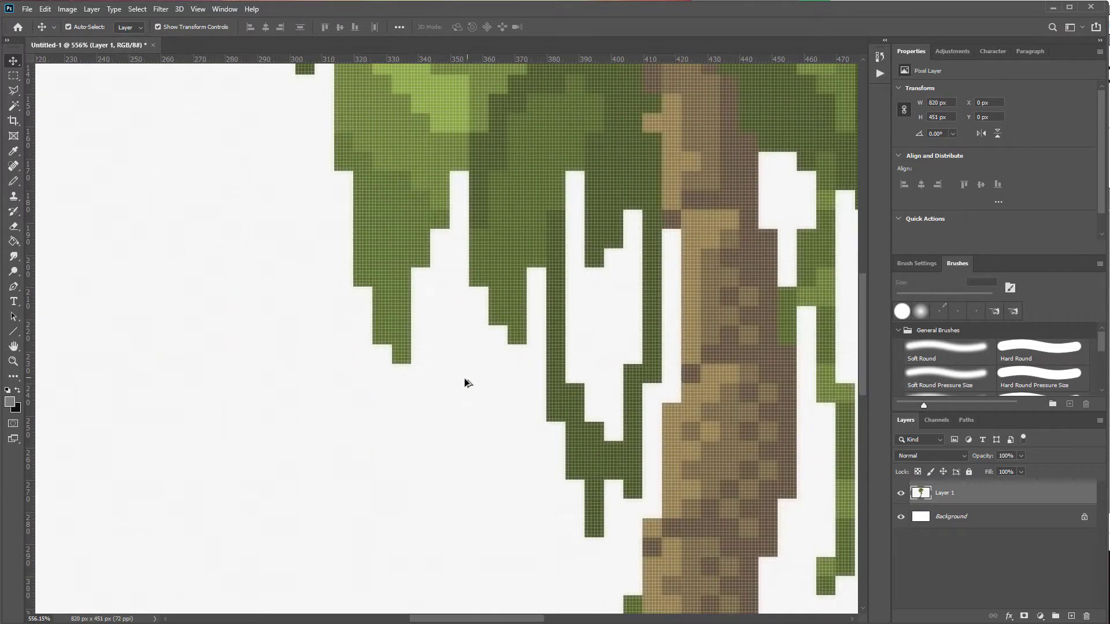
pyautogui.scroll(3, 320, 324)
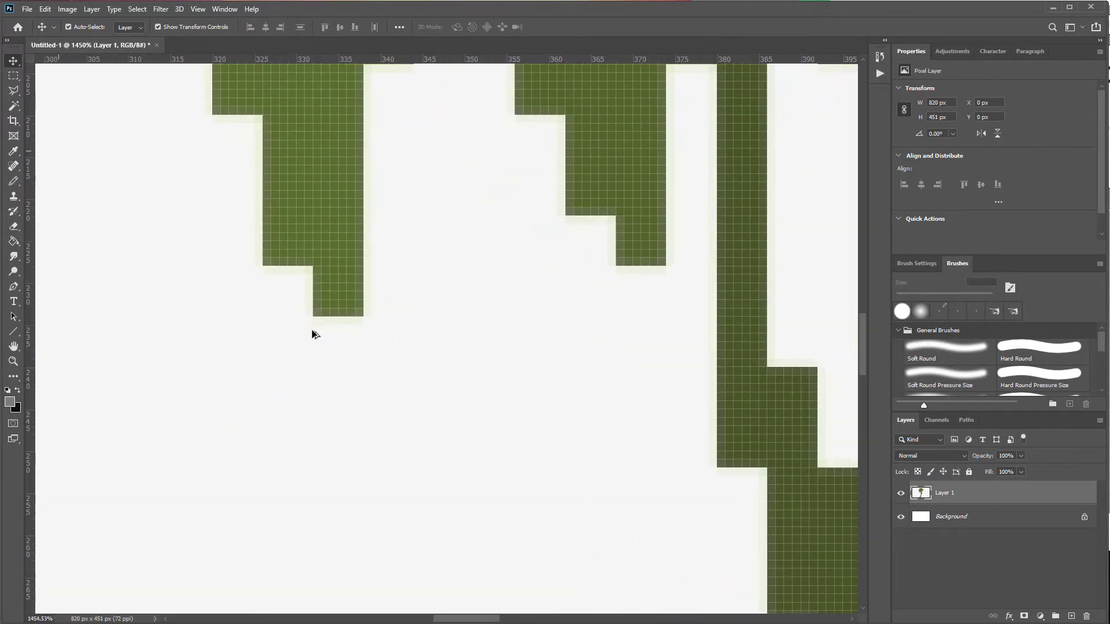
pyautogui.scroll(-3, 354, 302)
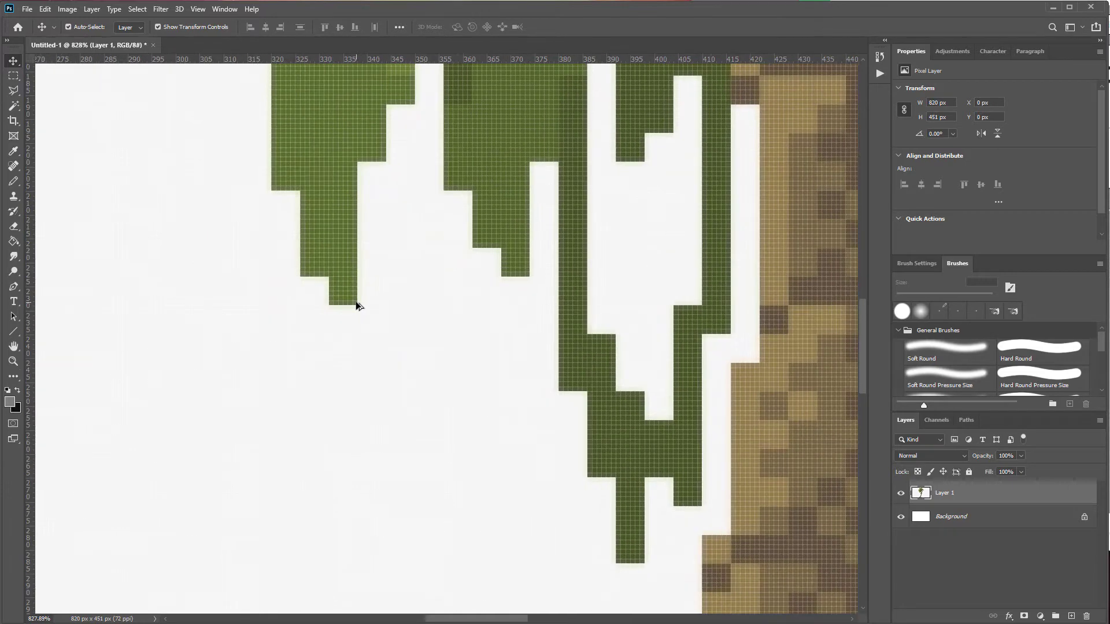
pyautogui.scroll(5, 346, 293)
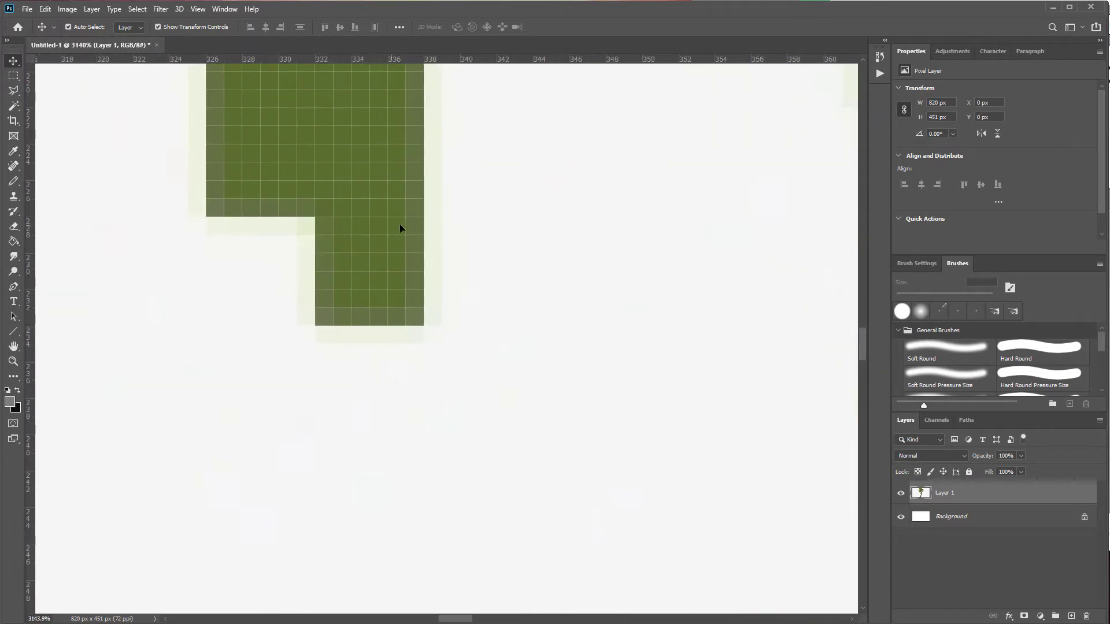
pyautogui.scroll(1, 328, 226)
pyautogui.scroll(-10, 456, 237)
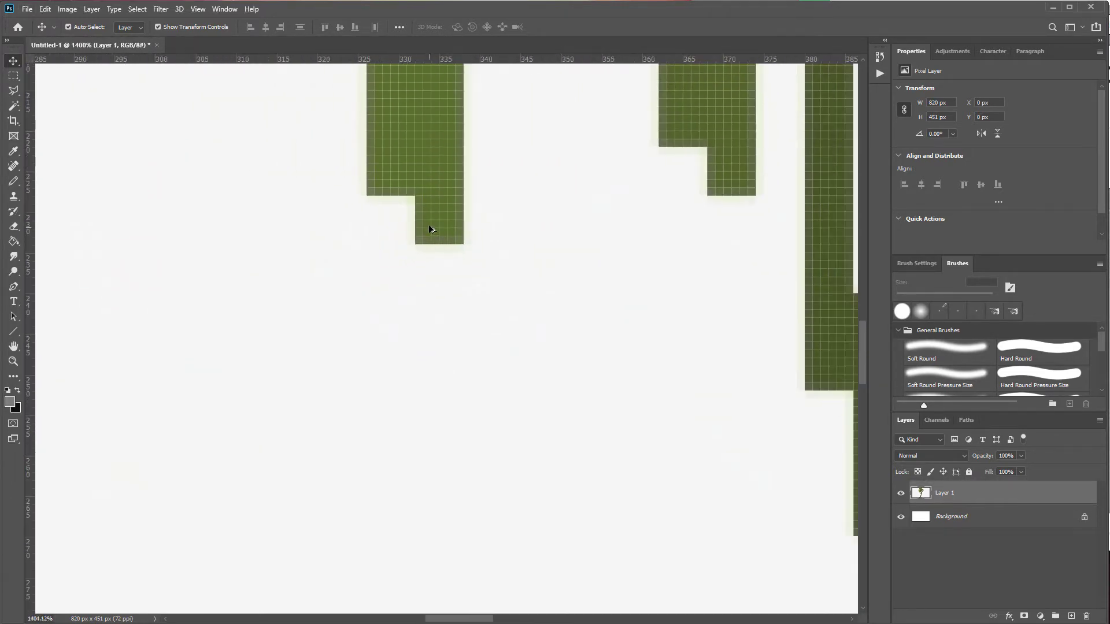
pyautogui.scroll(-1, 434, 242)
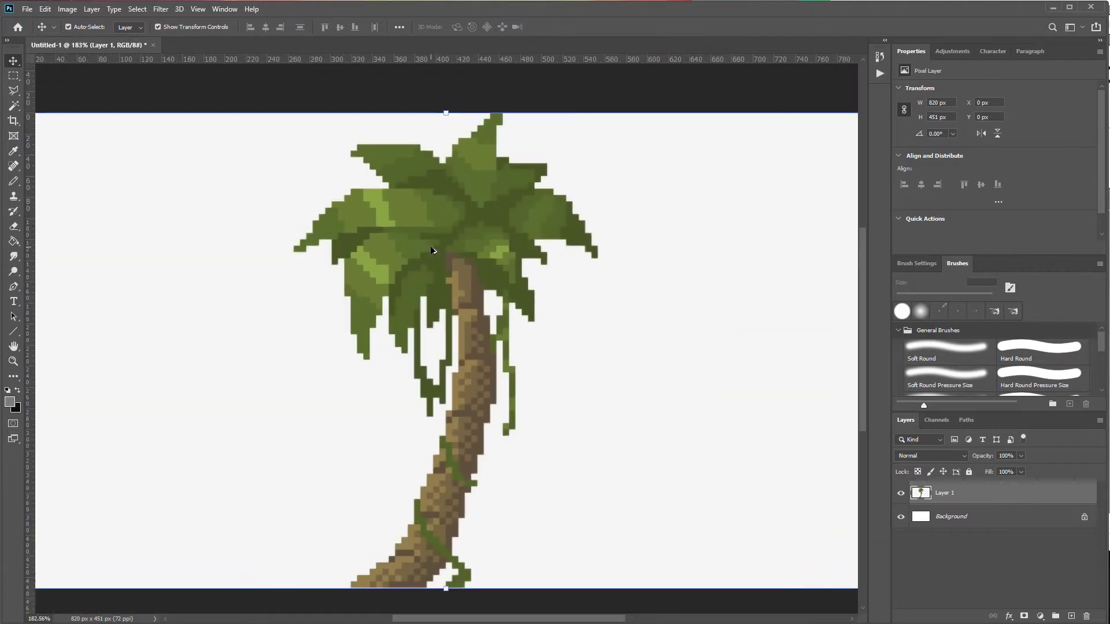
# Step: Check the palm tree document's width and height in the Image Size dialog
pyautogui.click(67, 9)
pyautogui.click(87, 96)
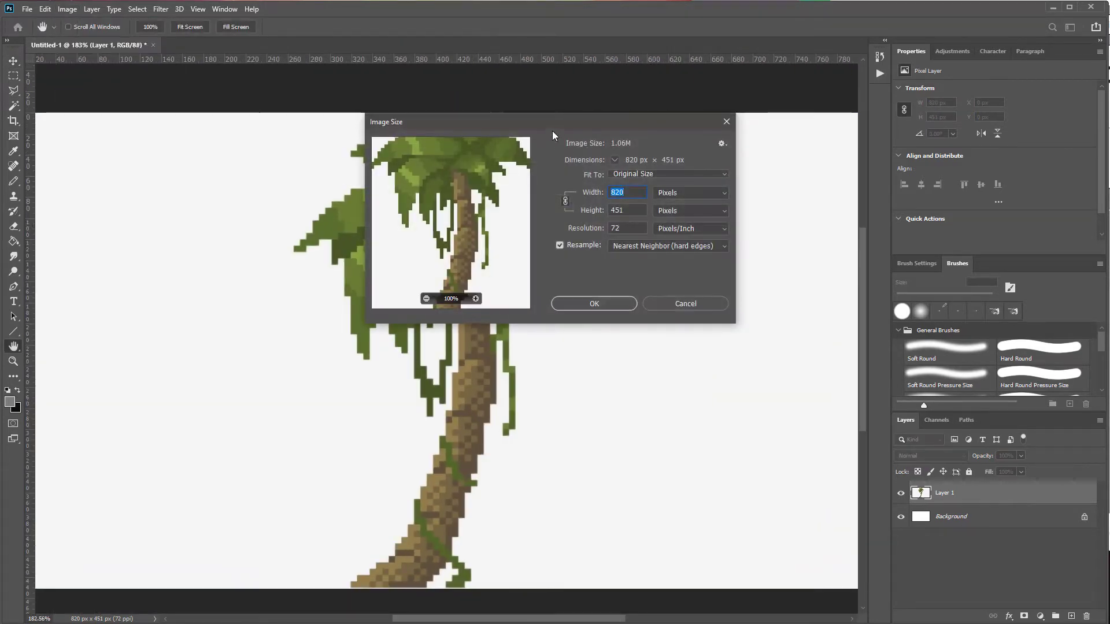
pyautogui.click(622, 264)
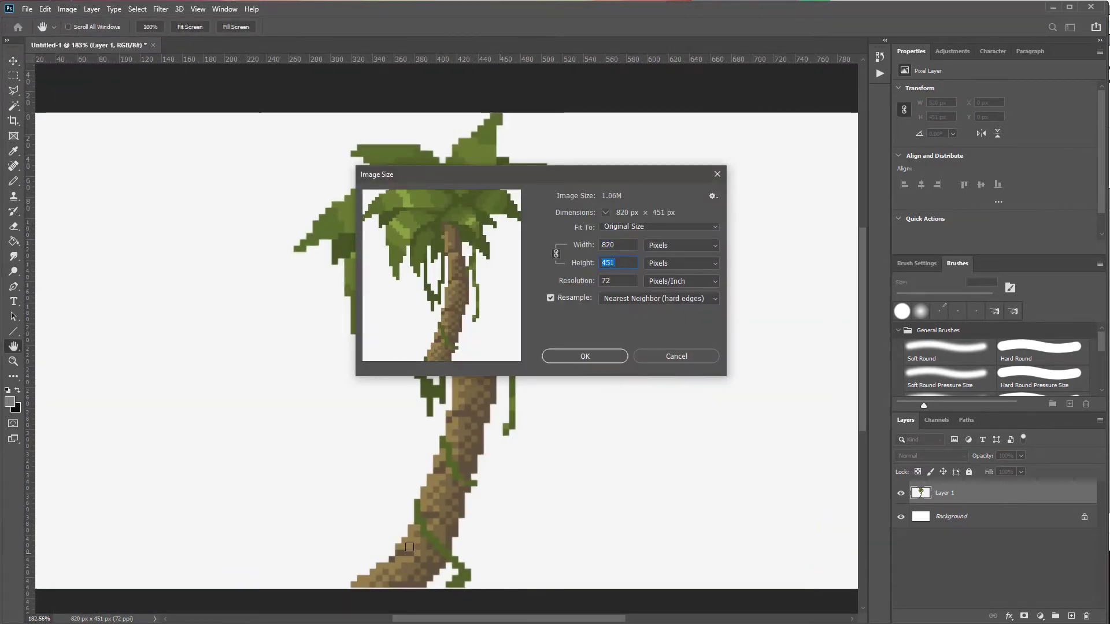
pyautogui.hotkey('alt', 'Tab')
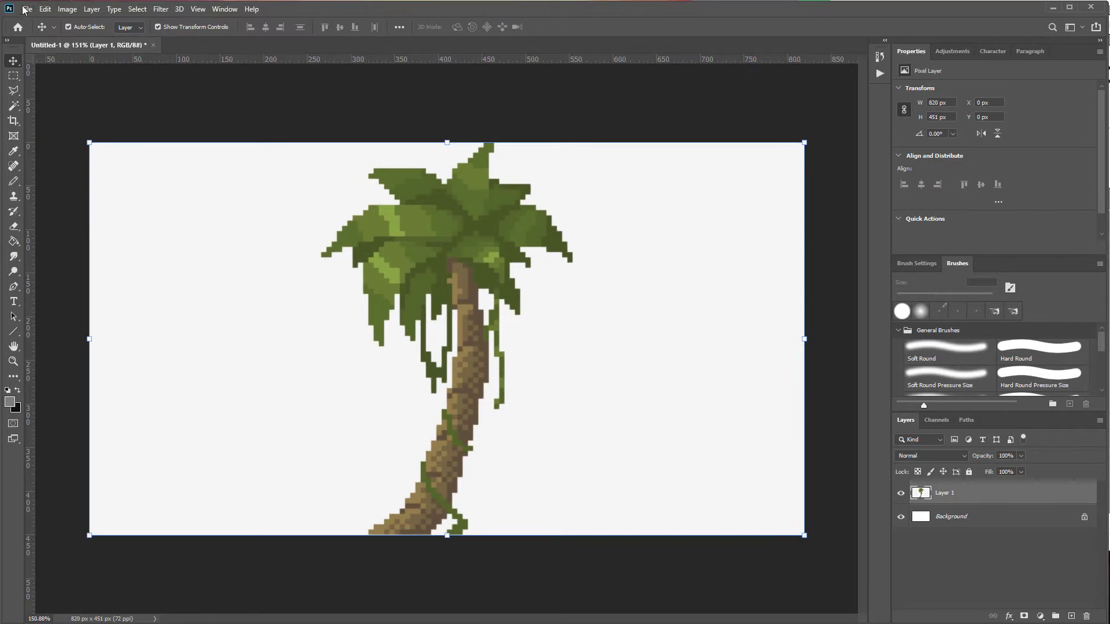
# Step: Create a new 100 x 100 pixel document
pyautogui.click(27, 9)
pyautogui.click(35, 25)
pyautogui.click(717, 188)
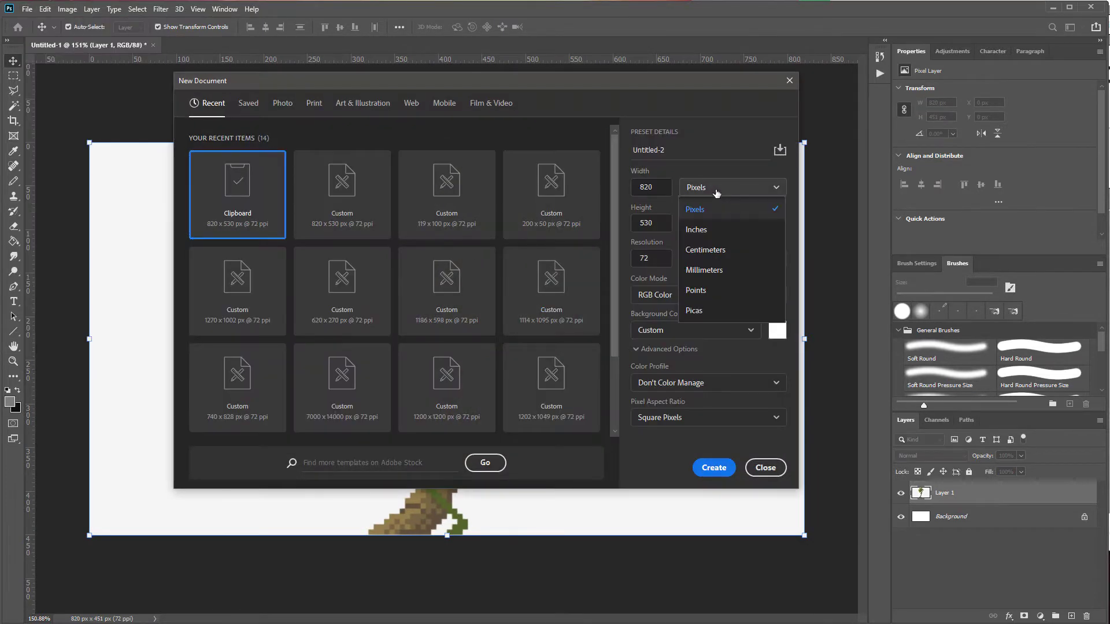
pyautogui.click(705, 211)
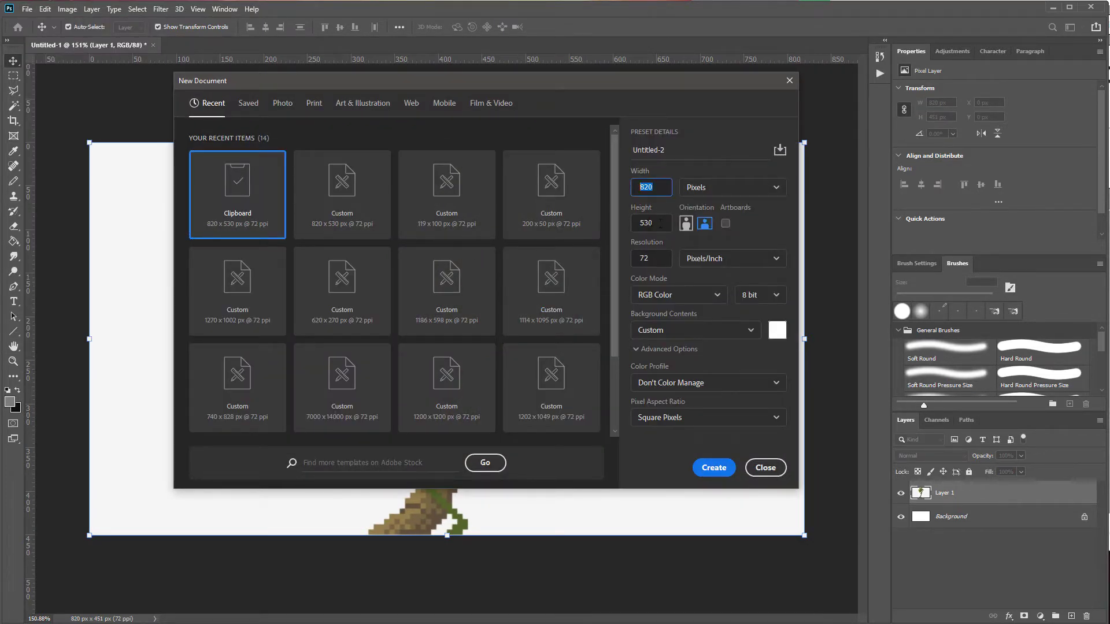
pyautogui.press('Tab')
pyautogui.click(665, 196)
pyautogui.write('100')
pyautogui.click(709, 465)
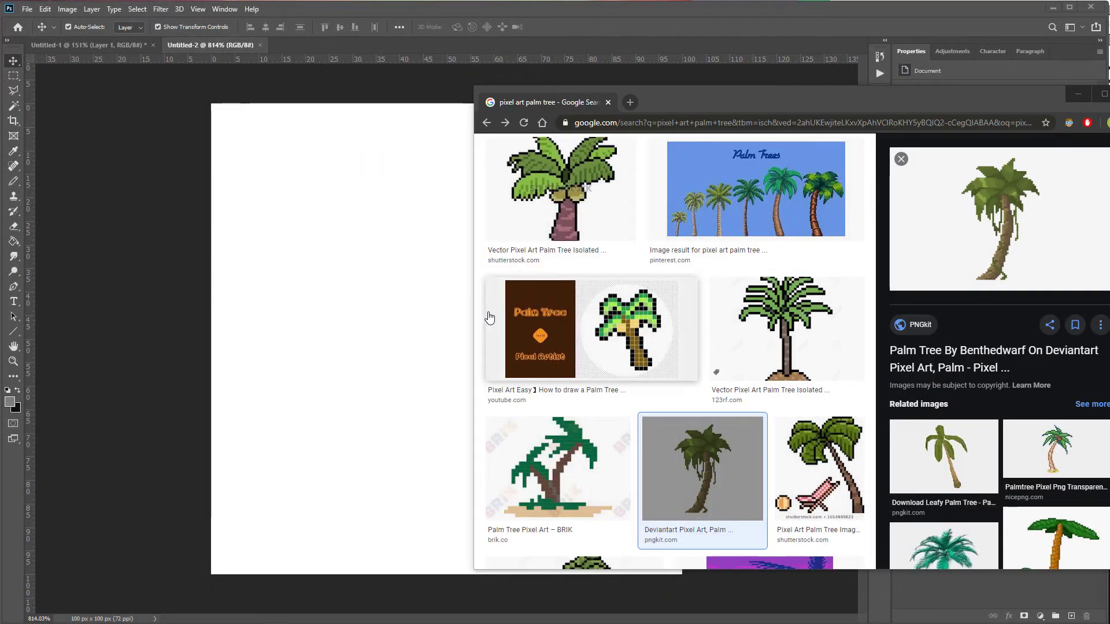
# Step: Browse pixel art forest reference images in the browser
pyautogui.click(505, 123)
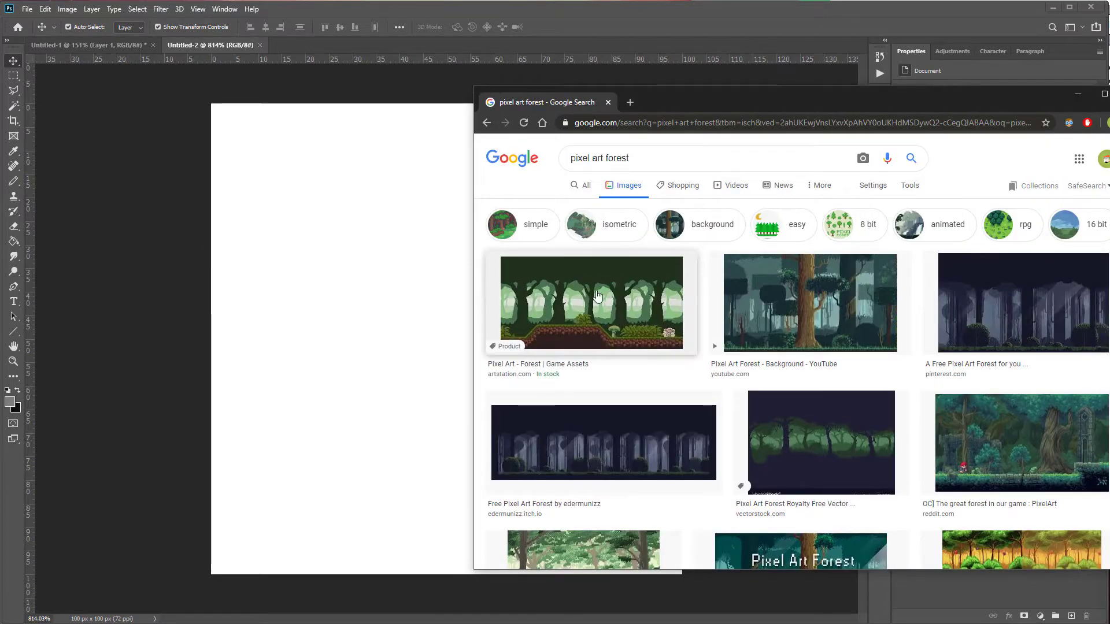
pyautogui.click(815, 301)
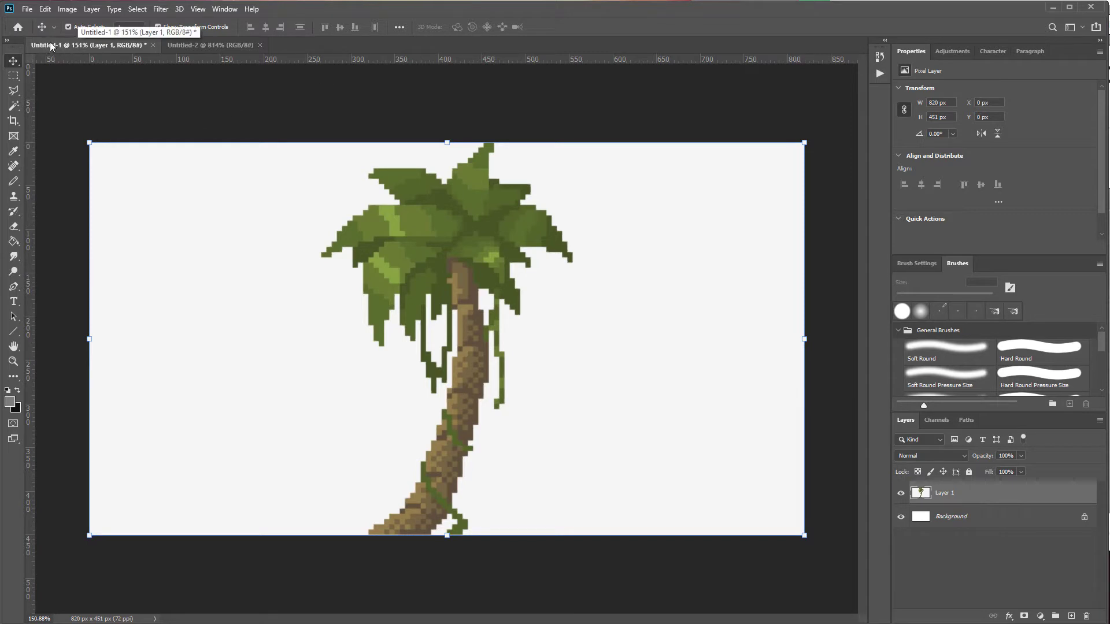
# Step: Float both documents as windows, placing the blank canvas beside the palm tree reference and framing the tree
pyautogui.moveTo(50, 42); pyautogui.dragTo(101, 109)
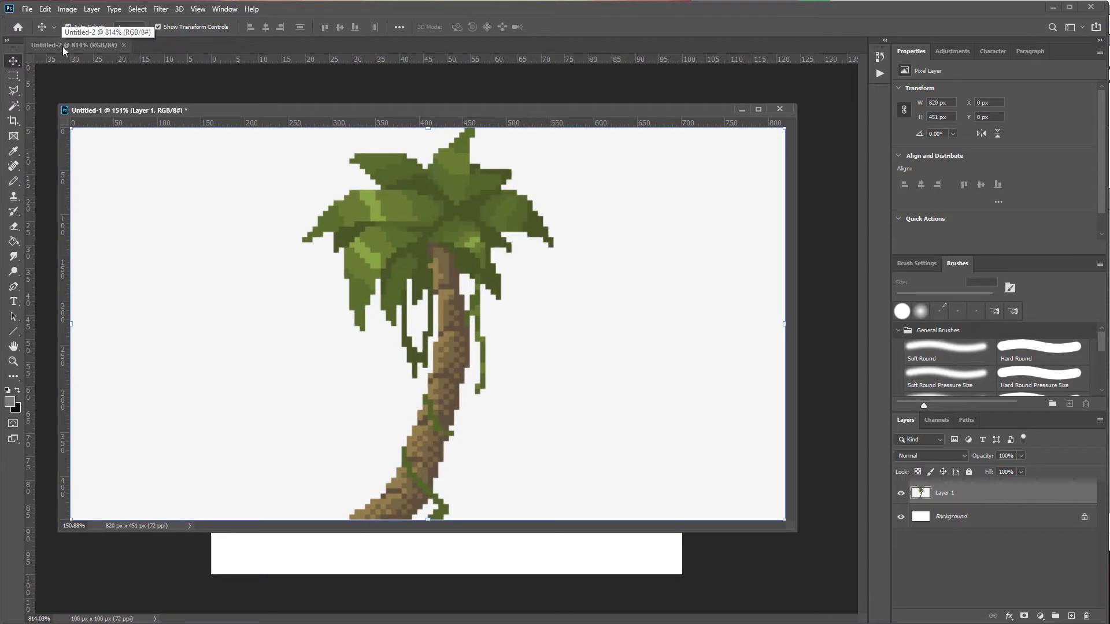
pyautogui.moveTo(62, 46); pyautogui.dragTo(84, 53)
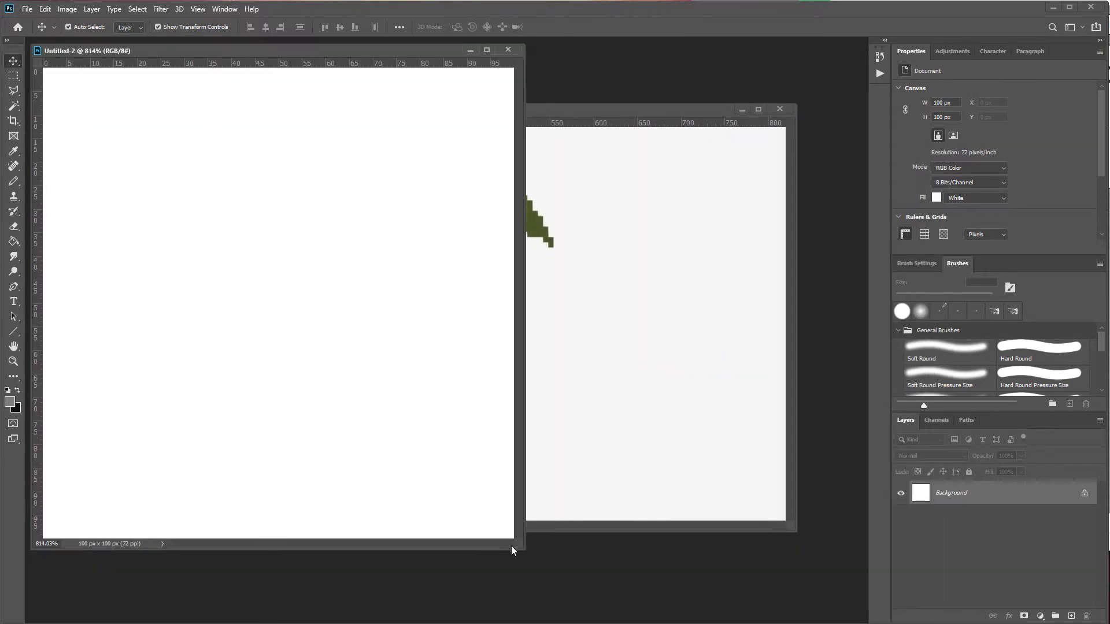
pyautogui.moveTo(523, 546); pyautogui.dragTo(567, 610)
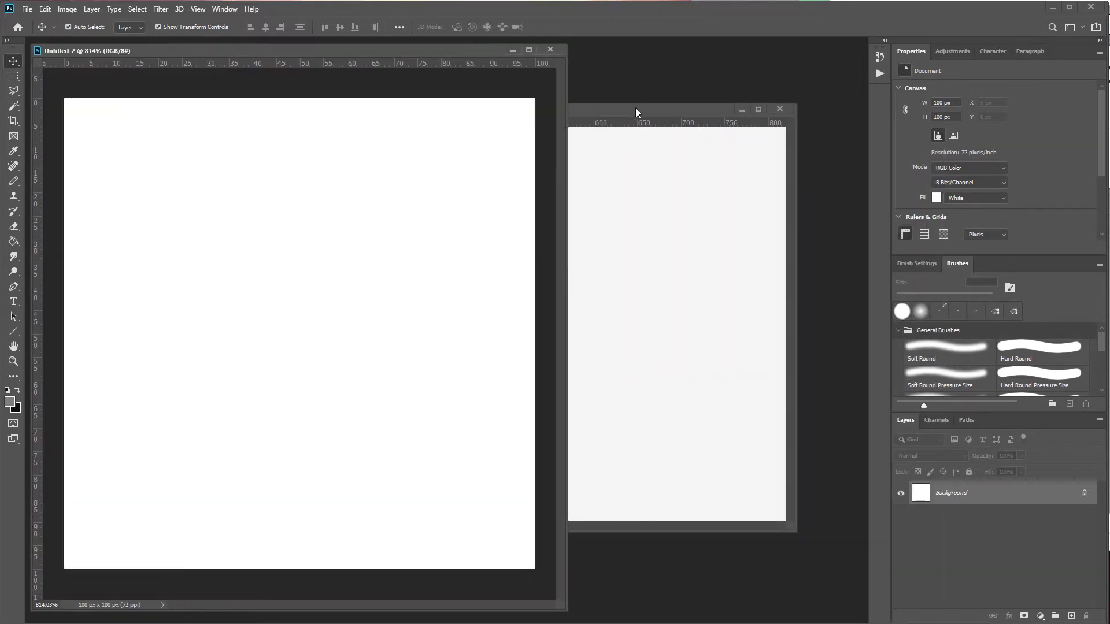
pyautogui.moveTo(636, 109); pyautogui.dragTo(837, 99)
pyautogui.click(260, 93)
pyautogui.click(618, 95)
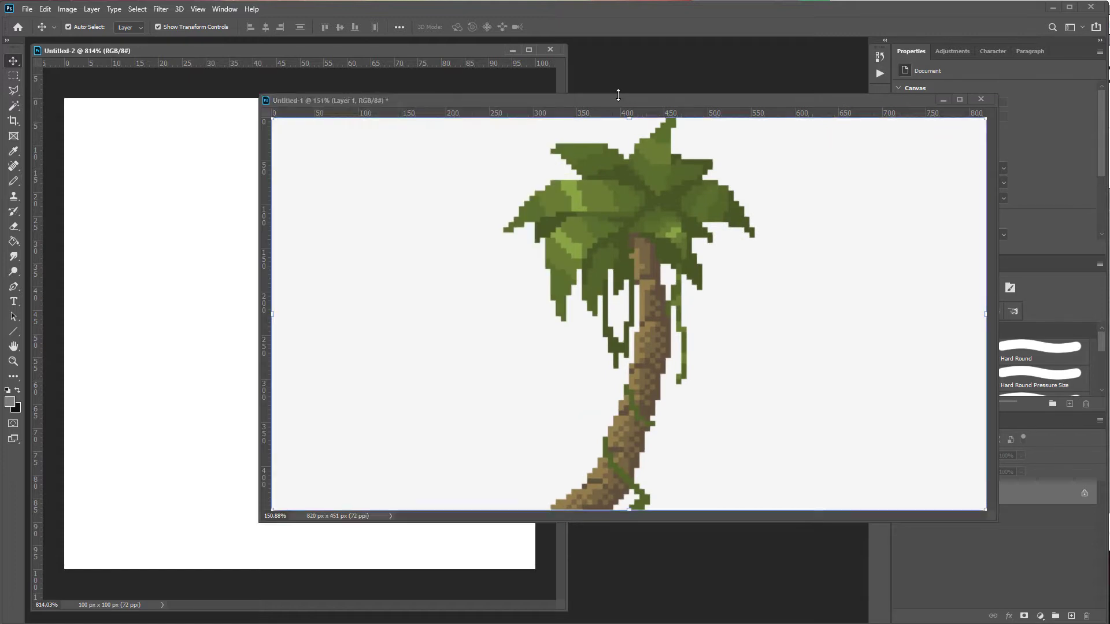
pyautogui.moveTo(259, 99); pyautogui.dragTo(292, 98)
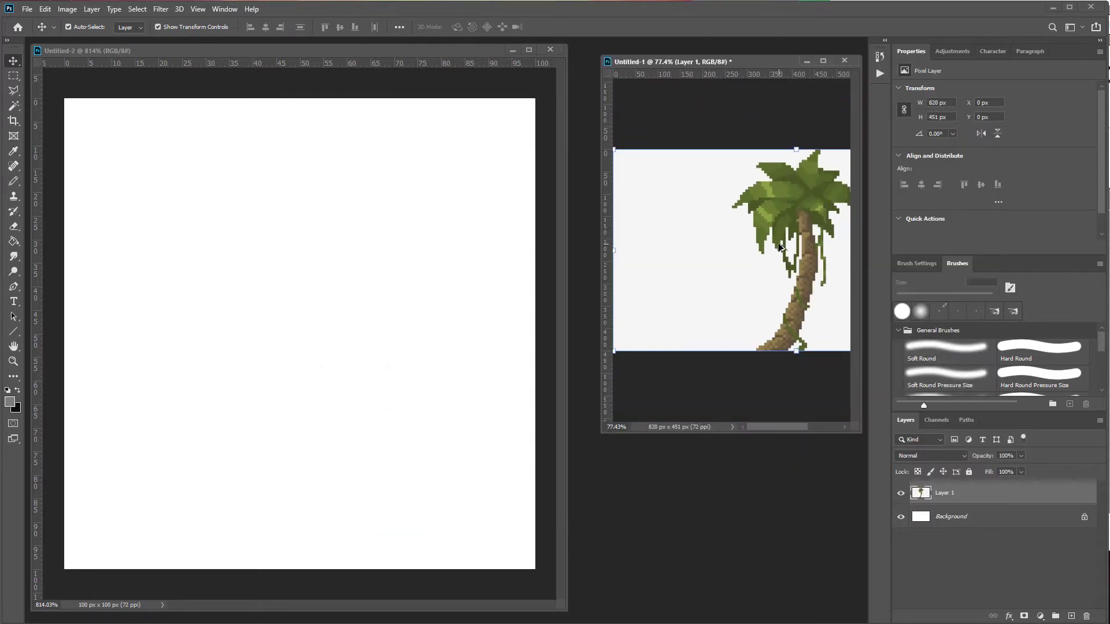
pyautogui.scroll(2, 780, 248)
pyautogui.scroll(-1, 794, 260)
pyautogui.moveTo(788, 249); pyautogui.dragTo(729, 259)
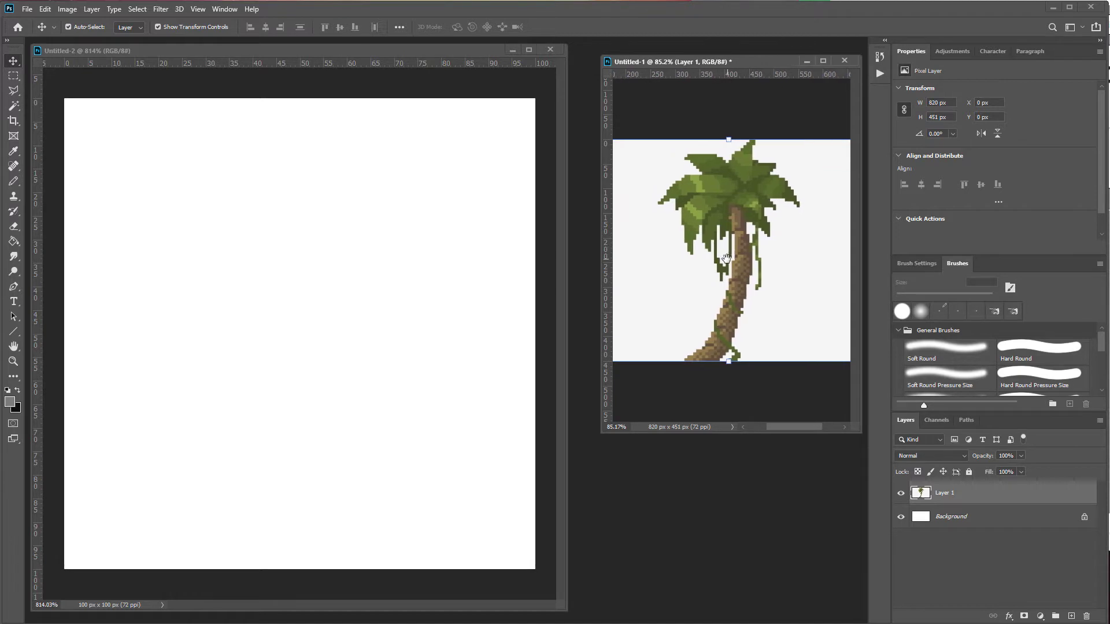
pyautogui.scroll(2, 741, 212)
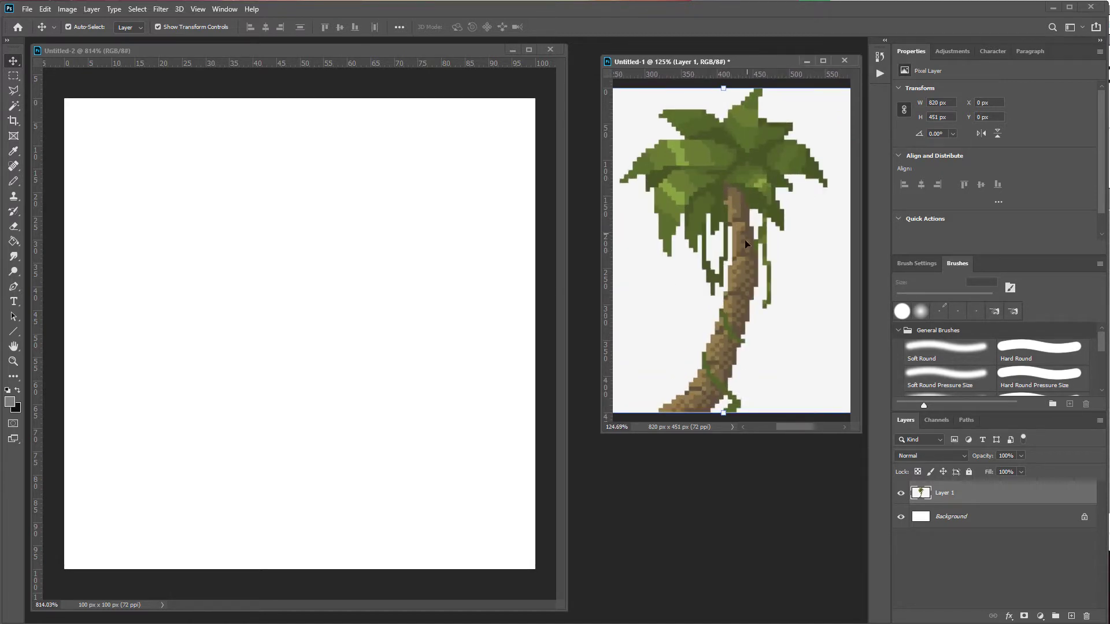
# Step: Save the blank 100 x 100 canvas as a Photoshop file named Pixel art tree
pyautogui.moveTo(861, 433)
pyautogui.mouseDown()
pyautogui.moveTo(858, 461)
pyautogui.moveTo(850, 441)
pyautogui.mouseUp()
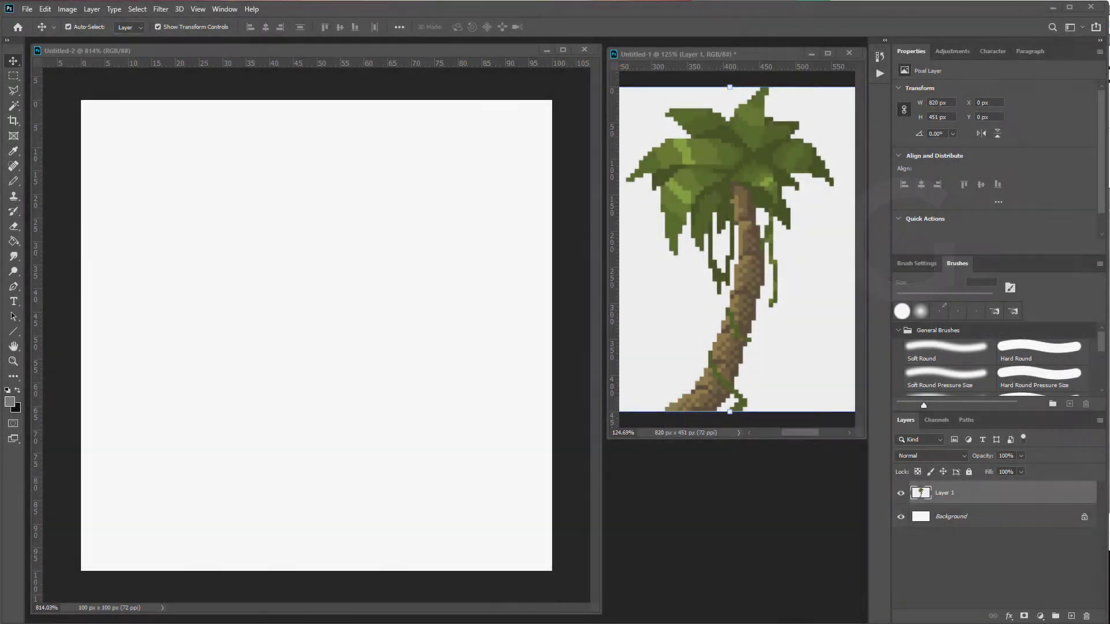
pyautogui.click(184, 51)
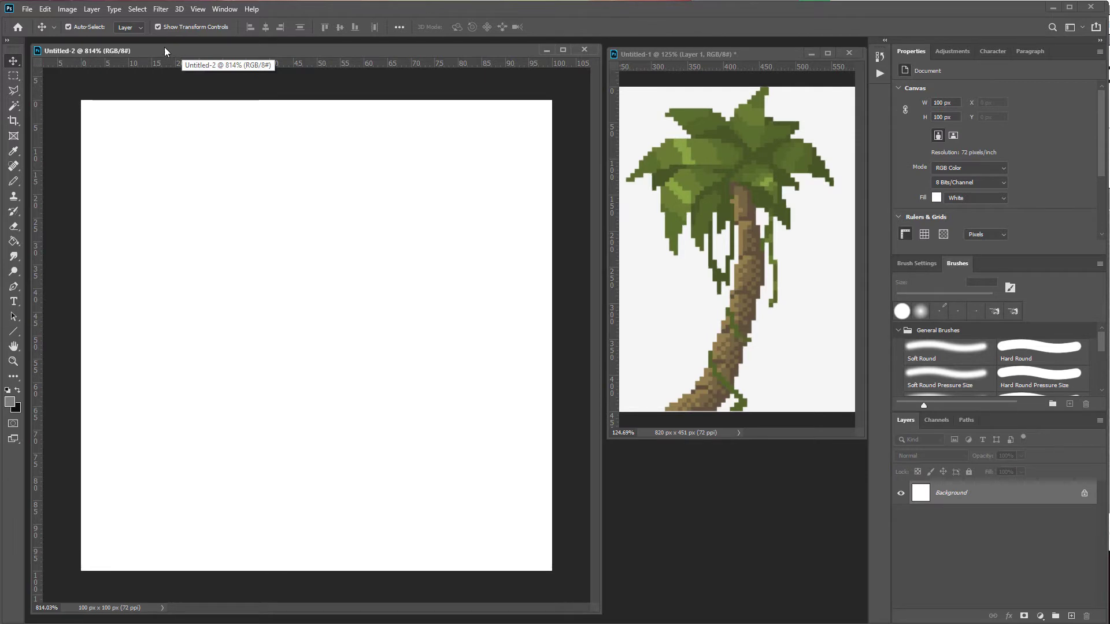
pyautogui.click(27, 10)
pyautogui.click(63, 176)
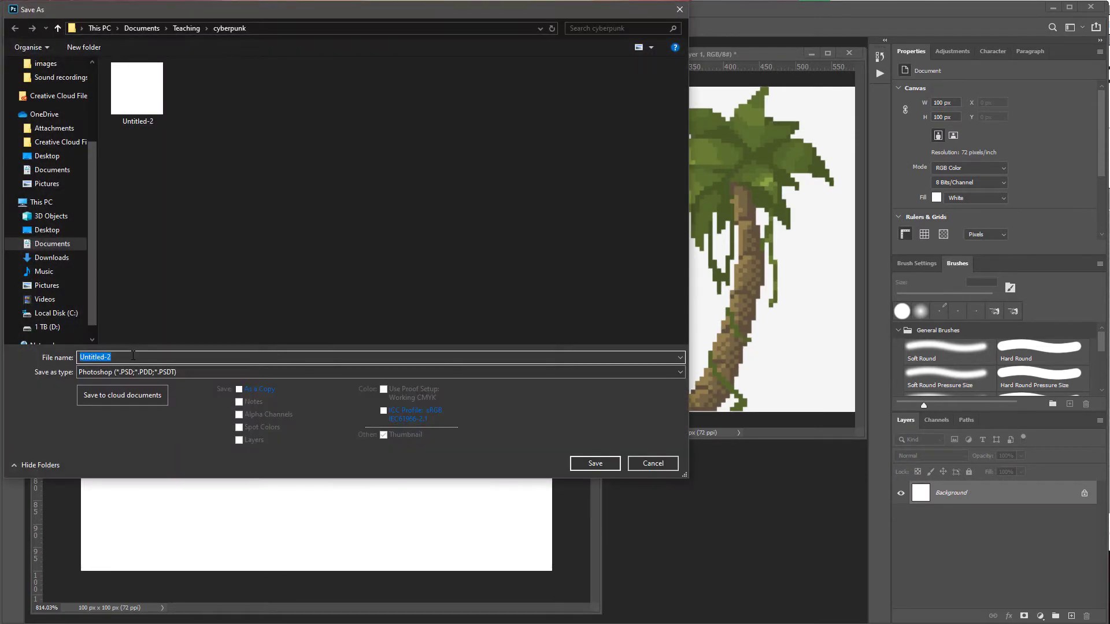
pyautogui.write('Pixel art tree')
pyautogui.click(594, 464)
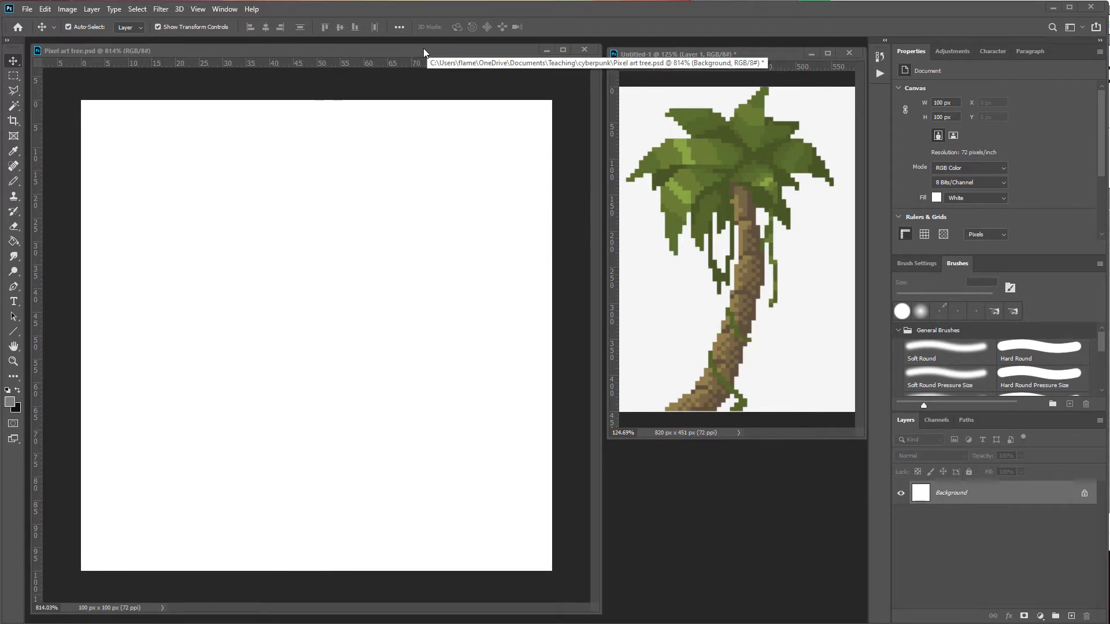
# Step: Fill the canvas background with a light beige using the Paint Bucket tool
pyautogui.click(16, 241)
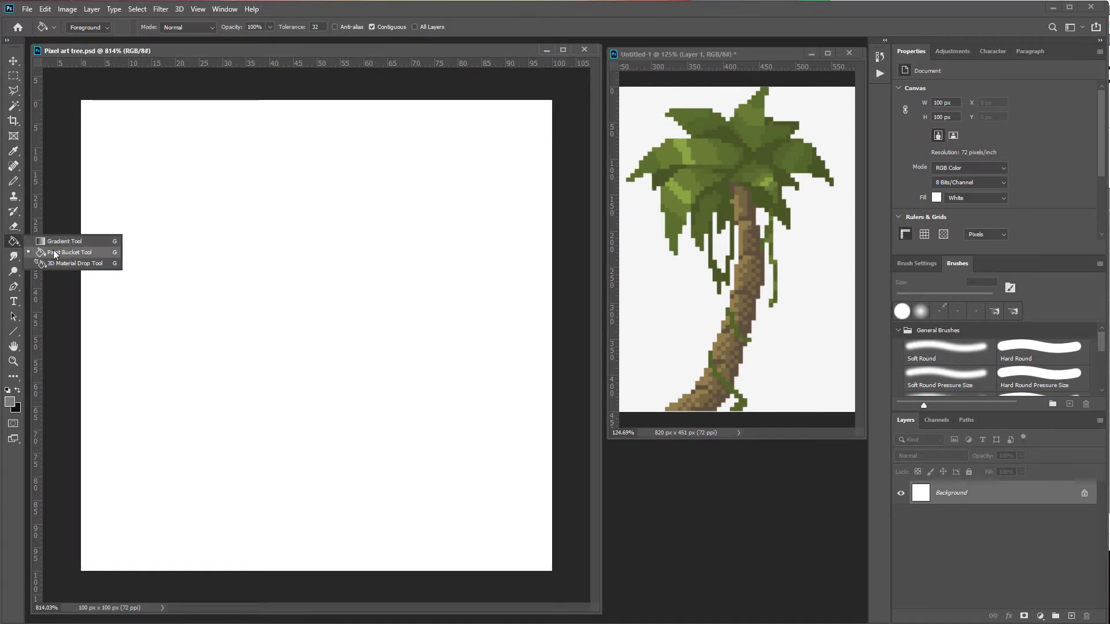
pyautogui.click(54, 253)
pyautogui.click(9, 401)
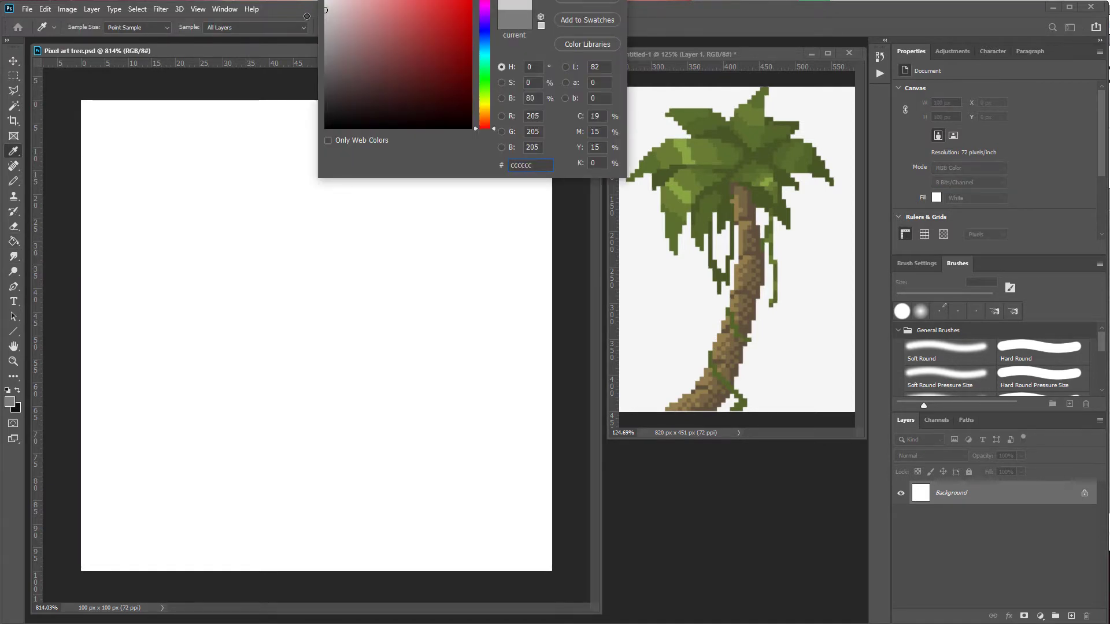
pyautogui.moveTo(307, 16); pyautogui.dragTo(308, 19)
pyautogui.click(482, 110)
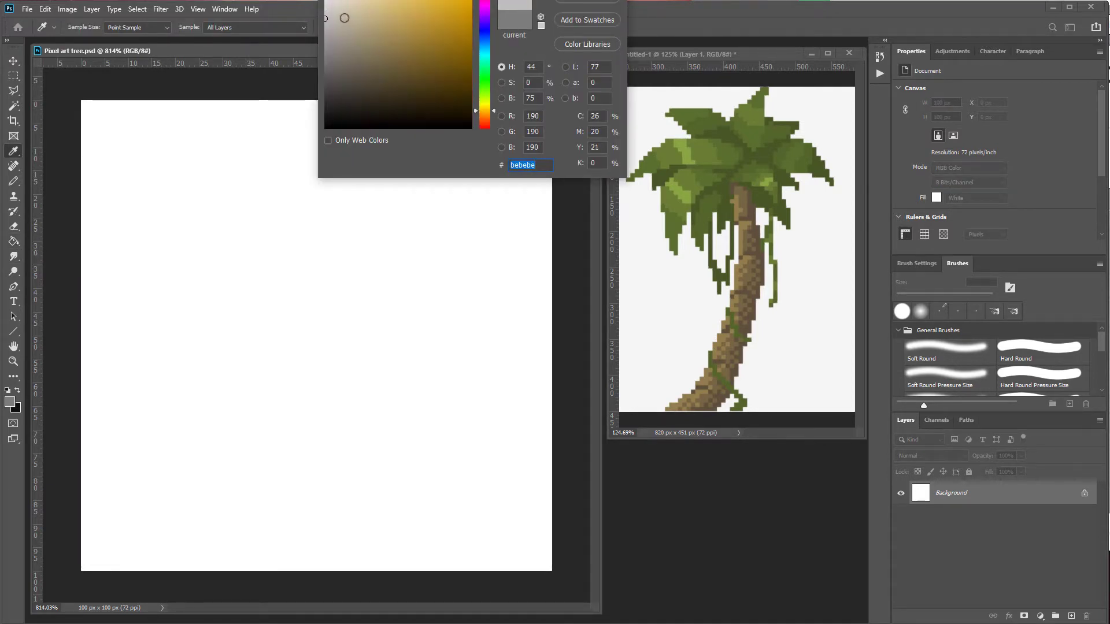
pyautogui.click(351, 9)
pyautogui.press('Return')
pyautogui.click(217, 328)
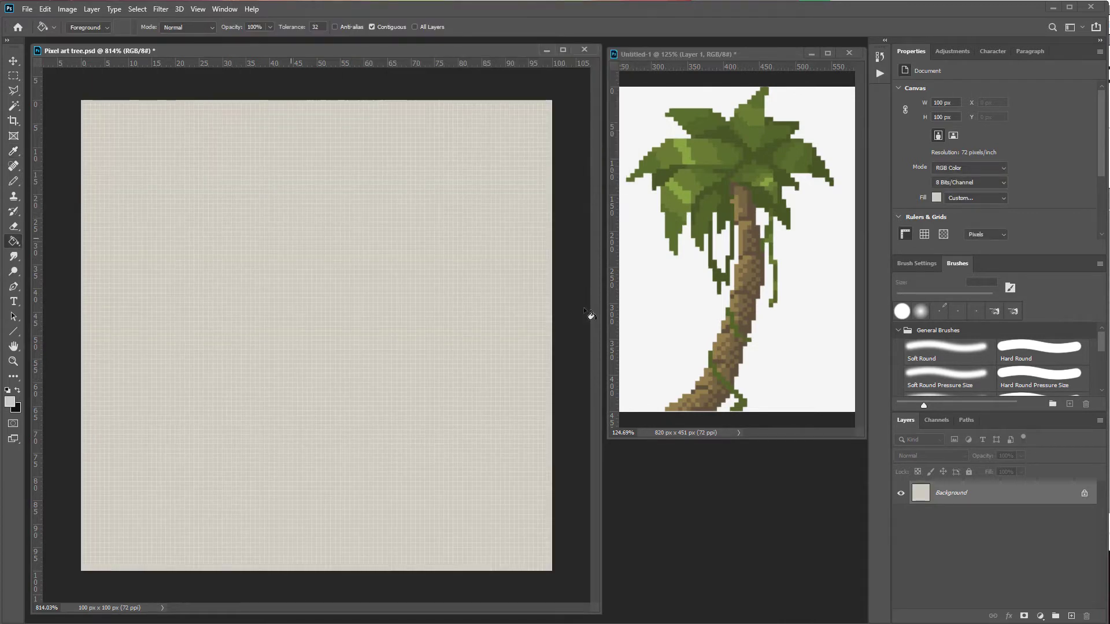
# Step: Add a new layer and switch to the Pencil tool
pyautogui.click(1072, 617)
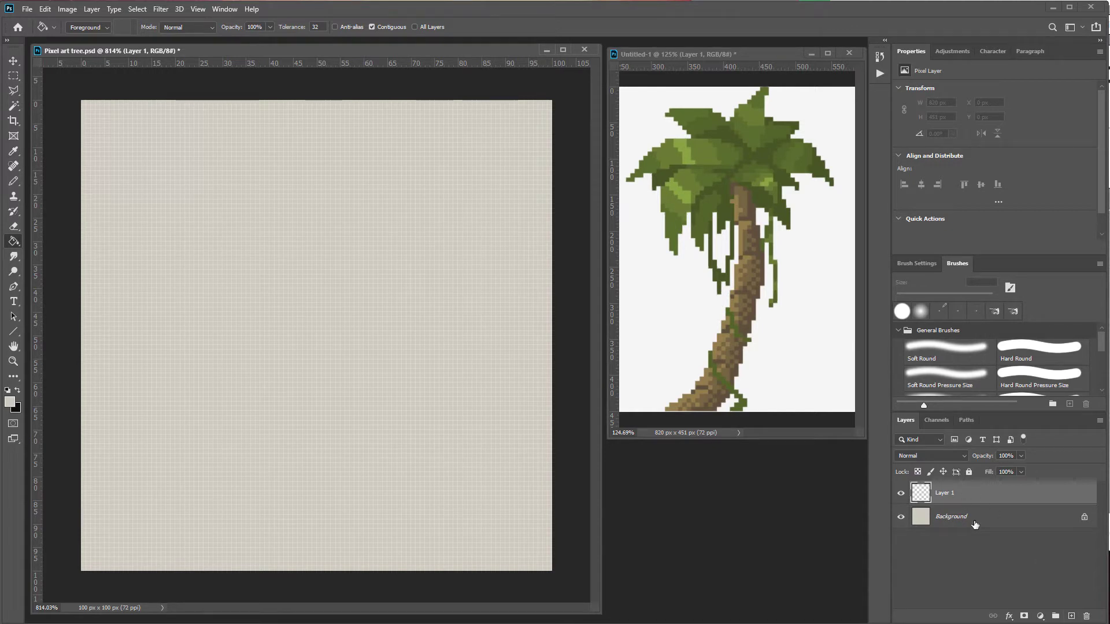
pyautogui.click(13, 183)
pyautogui.rightClick(14, 183)
pyautogui.click(41, 183)
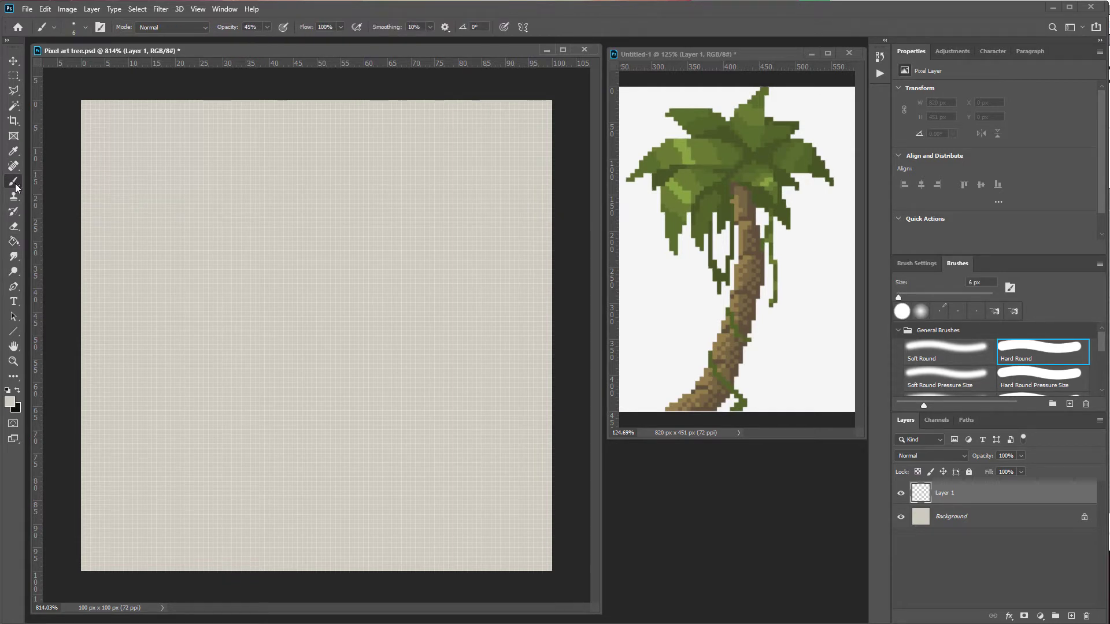
pyautogui.rightClick(17, 186)
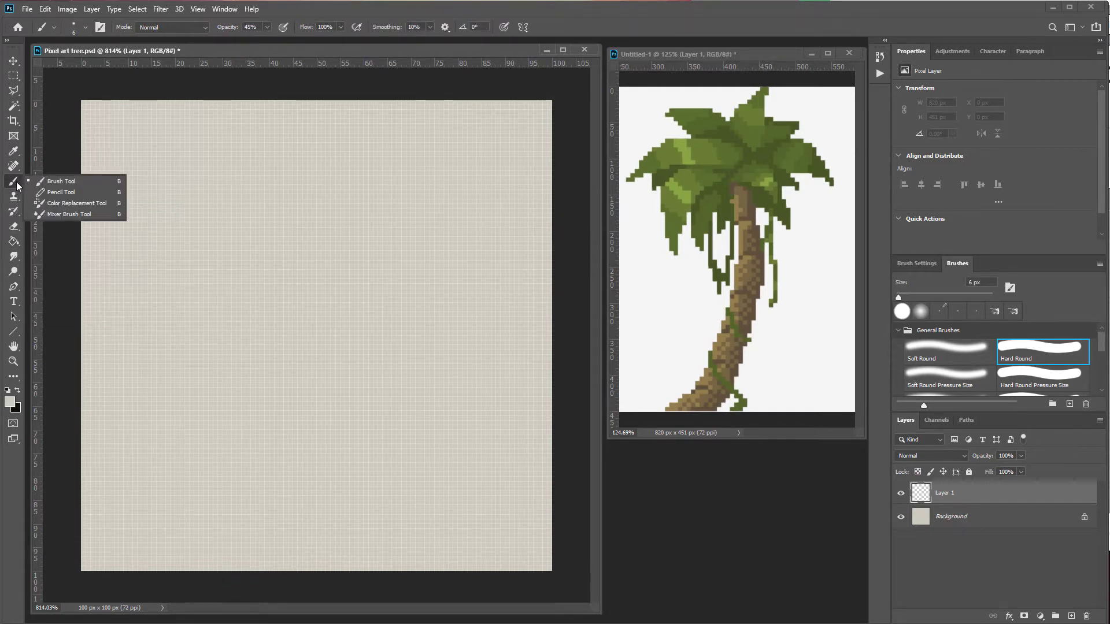
pyautogui.click(56, 194)
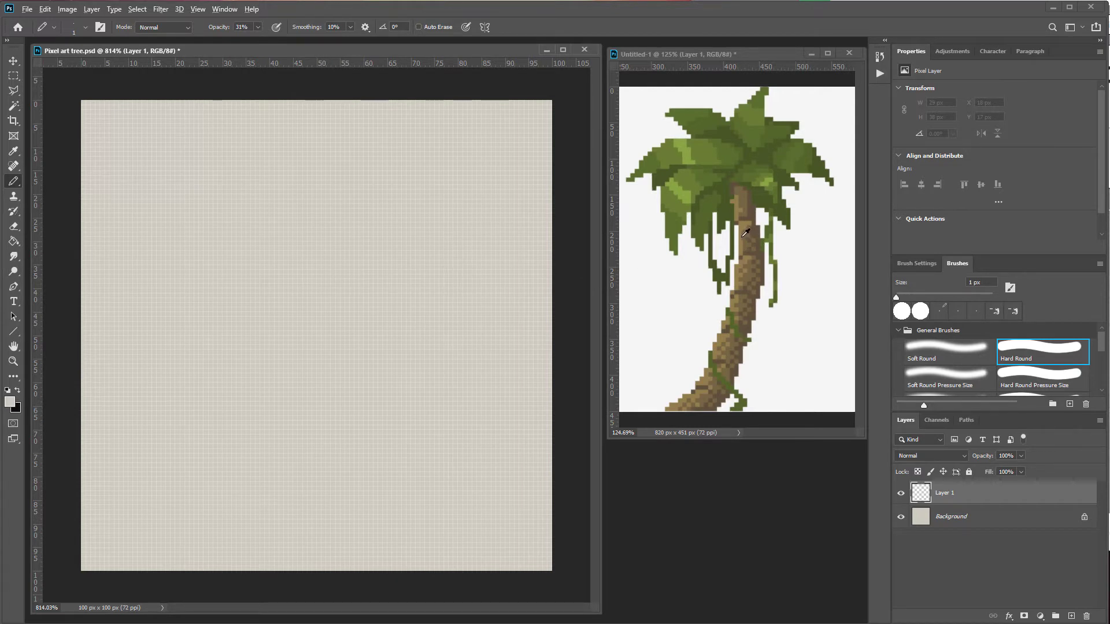
# Step: Sample the trunk's brown from the palm tree reference and set the pencil opacity to 100%
pyautogui.keyDown('alt'); pyautogui.click(746, 293); pyautogui.keyUp('alt')
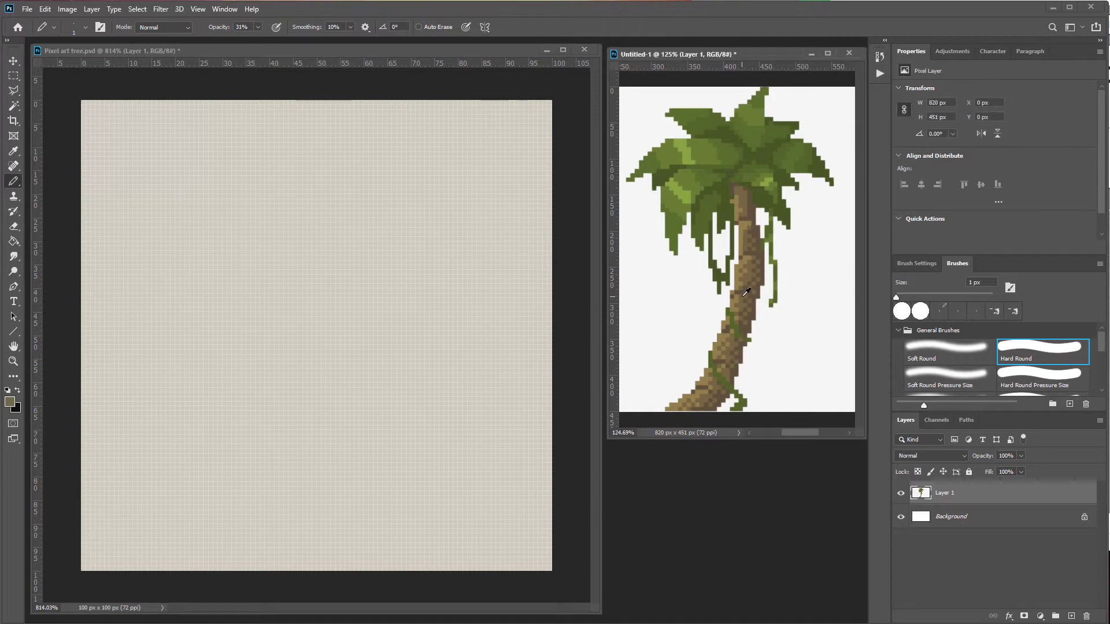
pyautogui.click(304, 298)
pyautogui.press('0')
pyautogui.moveTo(305, 300)
pyautogui.mouseDown()
pyautogui.moveTo(269, 443)
pyautogui.moveTo(302, 334)
pyautogui.moveTo(280, 408)
pyautogui.mouseUp()
pyautogui.hotkey('ctrl', 'z')
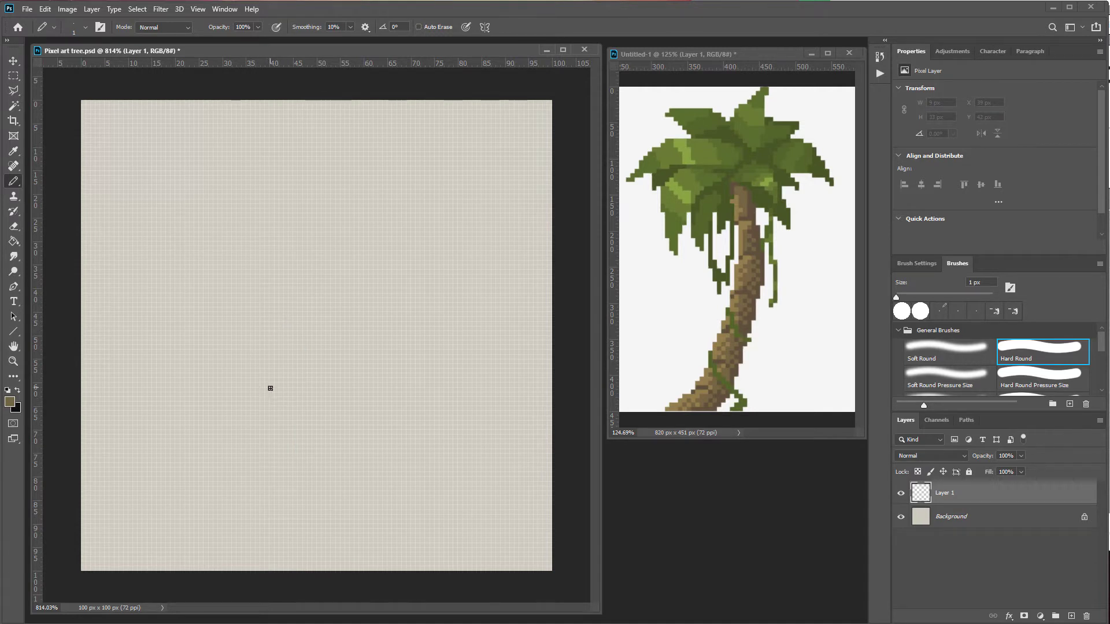
# Step: Enlarge the pencil and draw a thick brown trunk rising up the middle of the canvas
pyautogui.press(']')
pyautogui.press(']')
pyautogui.moveTo(271, 364)
pyautogui.mouseDown()
pyautogui.moveTo(334, 323)
pyautogui.moveTo(283, 348)
pyautogui.moveTo(307, 340)
pyautogui.mouseUp()
pyautogui.moveTo(283, 510); pyautogui.dragTo(359, 315)
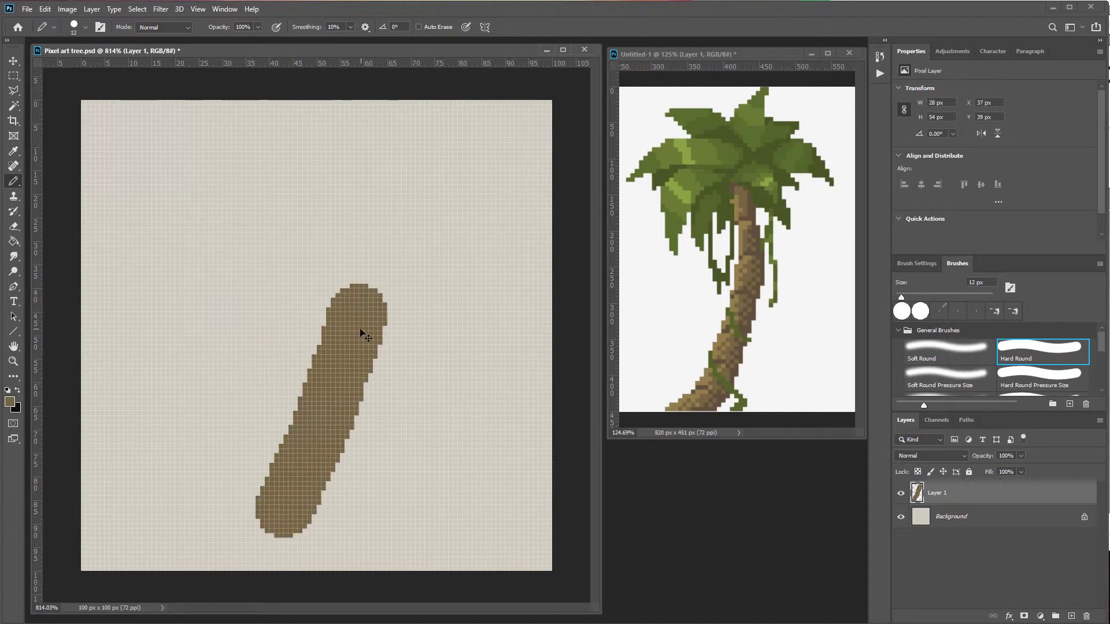
pyautogui.hotkey('ctrl', 'z')
pyautogui.moveTo(302, 501); pyautogui.dragTo(317, 278)
pyautogui.moveTo(323, 269); pyautogui.dragTo(367, 199)
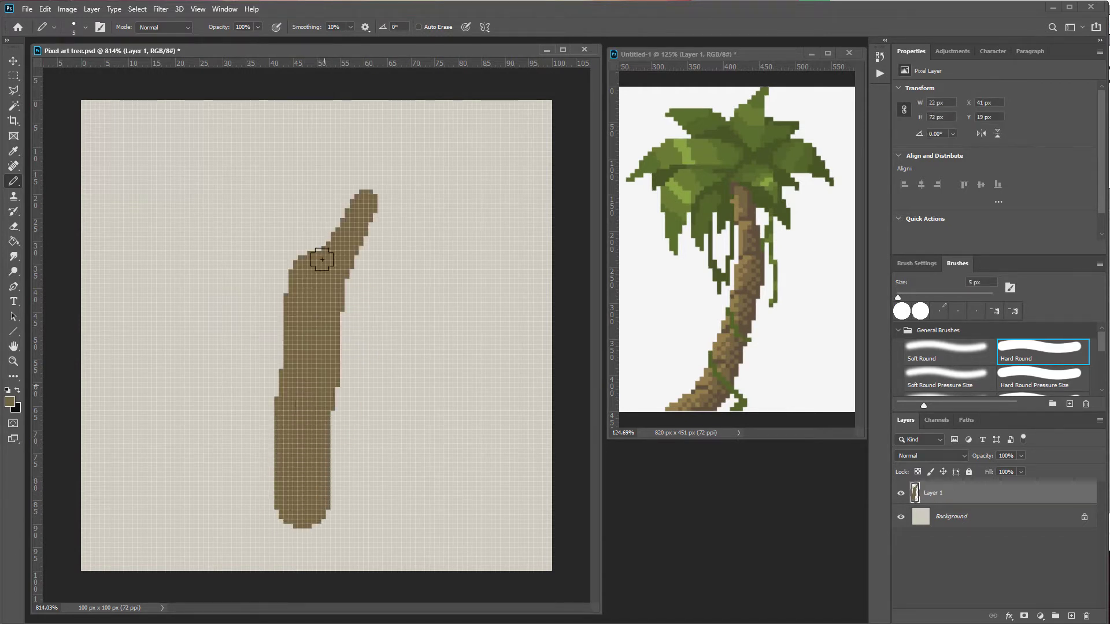
# Step: Draw several brown branches spreading out from the upper trunk
pyautogui.moveTo(284, 278); pyautogui.dragTo(253, 174)
pyautogui.moveTo(284, 362); pyautogui.dragTo(217, 272)
pyautogui.moveTo(341, 324); pyautogui.dragTo(413, 264)
pyautogui.moveTo(370, 220); pyautogui.dragTo(437, 153)
pyautogui.moveTo(254, 225); pyautogui.dragTo(175, 166)
pyautogui.moveTo(169, 296)
pyautogui.mouseDown()
pyautogui.moveTo(255, 338)
pyautogui.moveTo(159, 296)
pyautogui.mouseUp()
pyautogui.moveTo(222, 281); pyautogui.dragTo(155, 244)
pyautogui.moveTo(219, 266); pyautogui.dragTo(192, 230)
pyautogui.moveTo(277, 216); pyautogui.dragTo(282, 154)
pyautogui.moveTo(417, 273); pyautogui.dragTo(475, 258)
pyautogui.moveTo(410, 260); pyautogui.dragTo(418, 221)
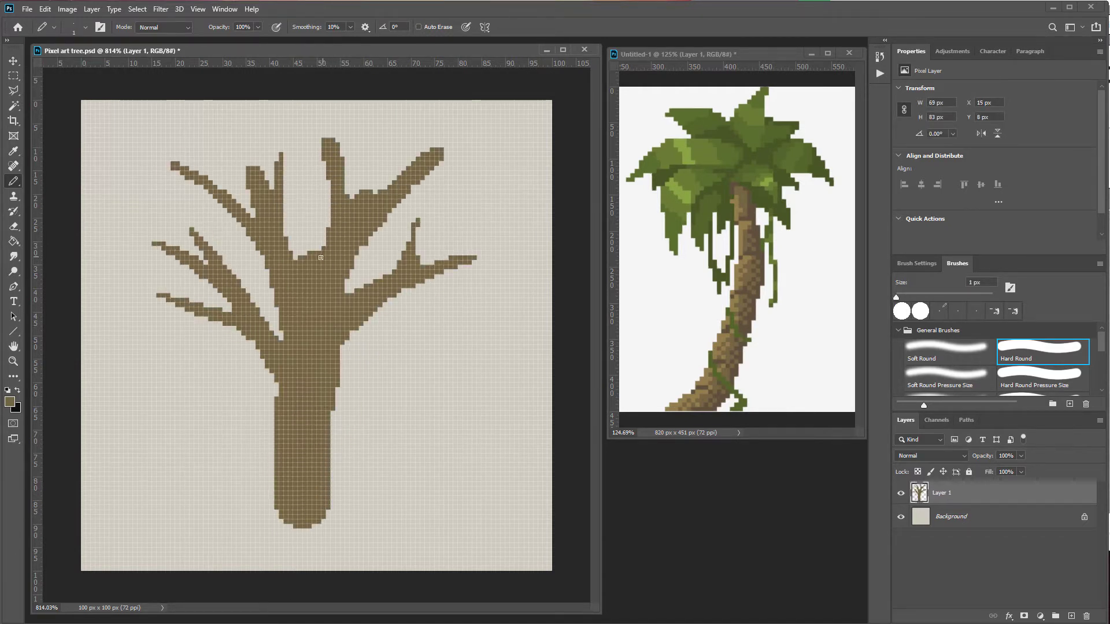
# Step: Try erasing part of the trunk with the Eraser in Brush mode, then undo it
pyautogui.press('e')
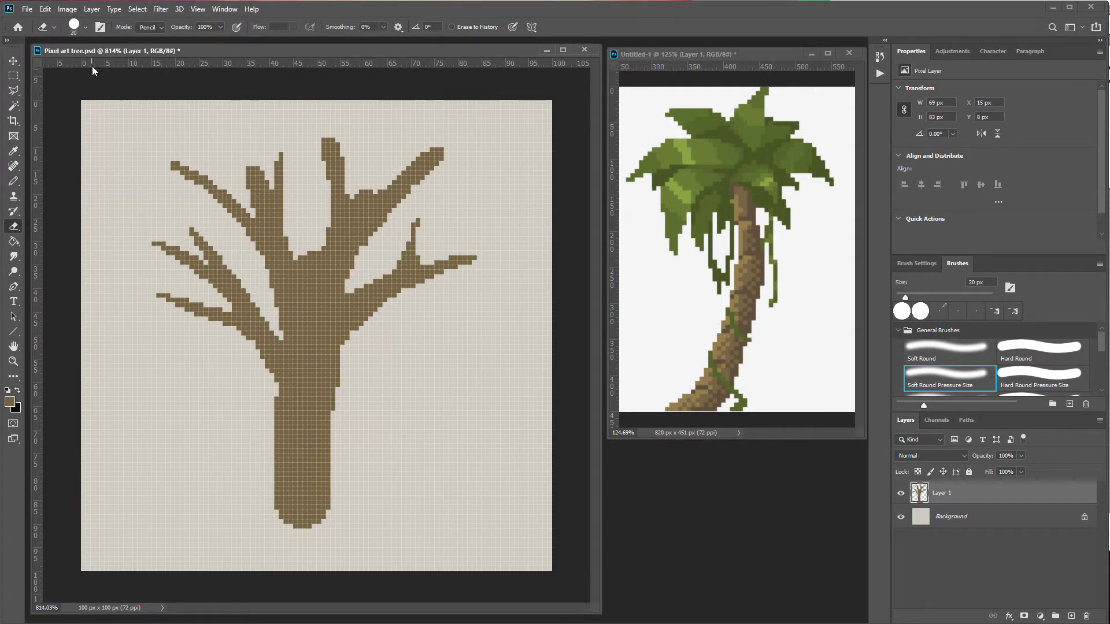
pyautogui.click(151, 28)
pyautogui.click(148, 36)
pyautogui.moveTo(348, 386)
pyautogui.mouseDown()
pyautogui.moveTo(345, 448)
pyautogui.moveTo(333, 399)
pyautogui.mouseUp()
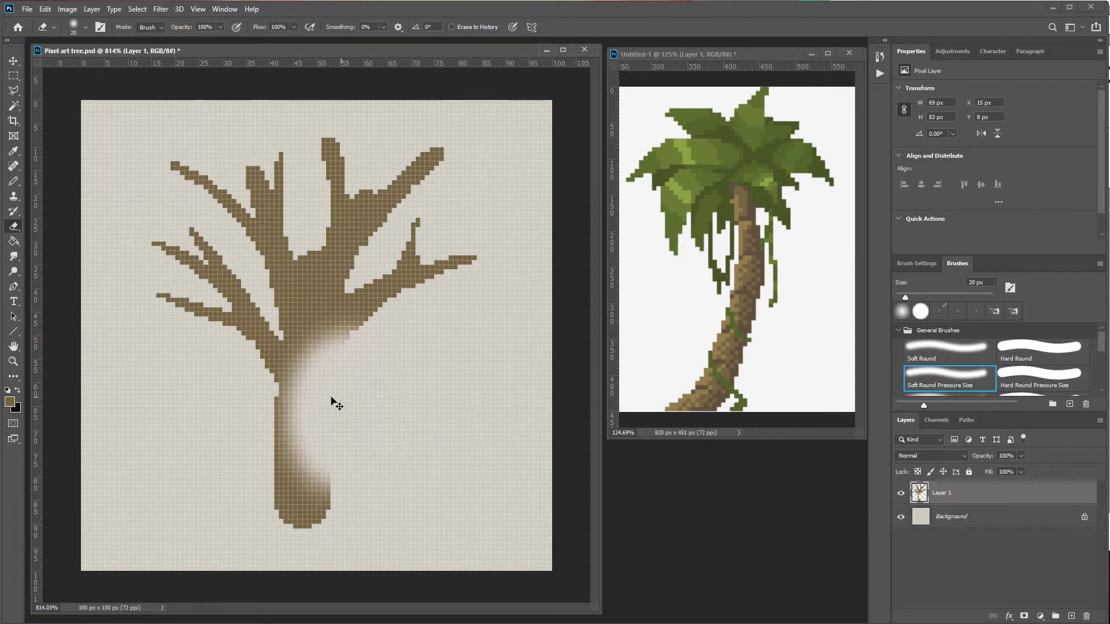
pyautogui.hotkey('ctrl', 'z')
pyautogui.hotkey('ctrl', 'z')
pyautogui.hotkey('ctrl', 'z')
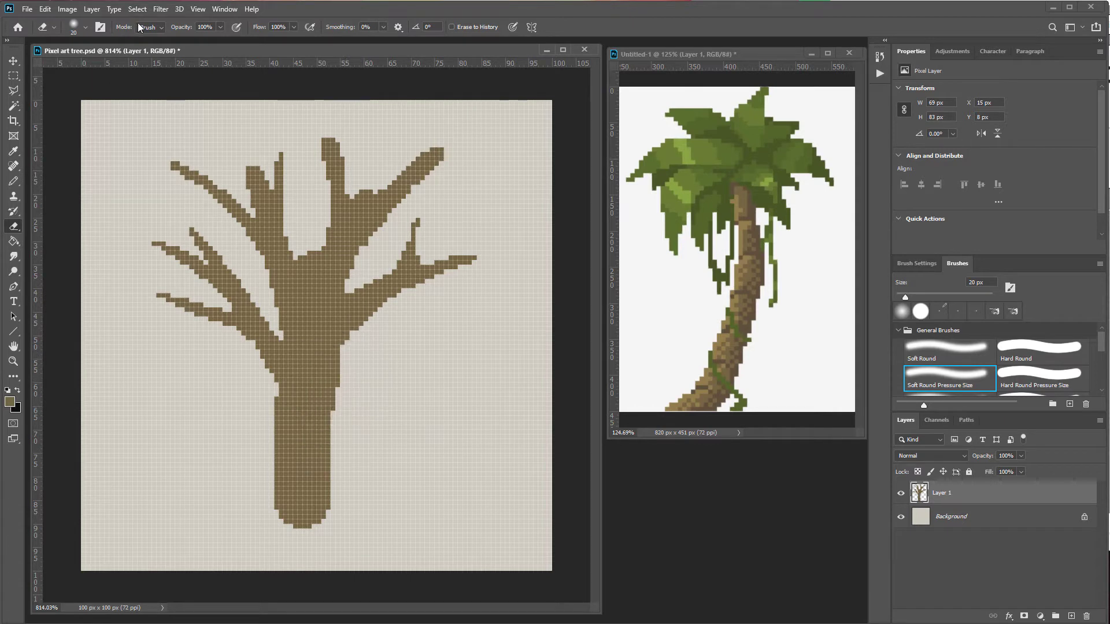
# Step: Switch the Eraser to Pencil mode at 1 px and erase single pixels to refine the branches
pyautogui.click(151, 27)
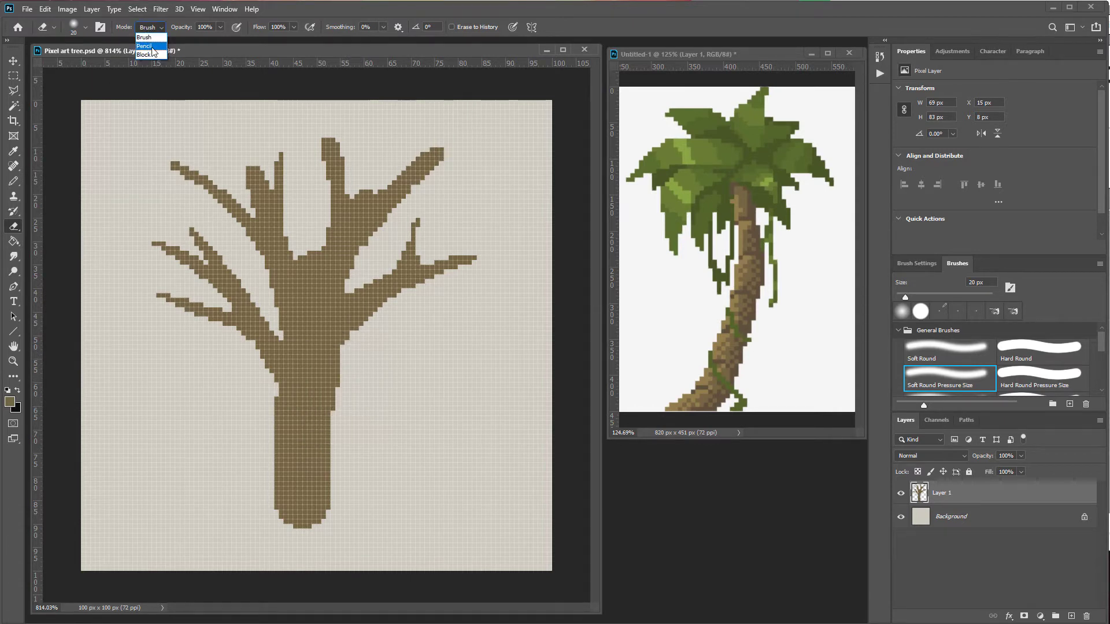
pyautogui.click(152, 47)
pyautogui.moveTo(411, 409); pyautogui.dragTo(344, 403)
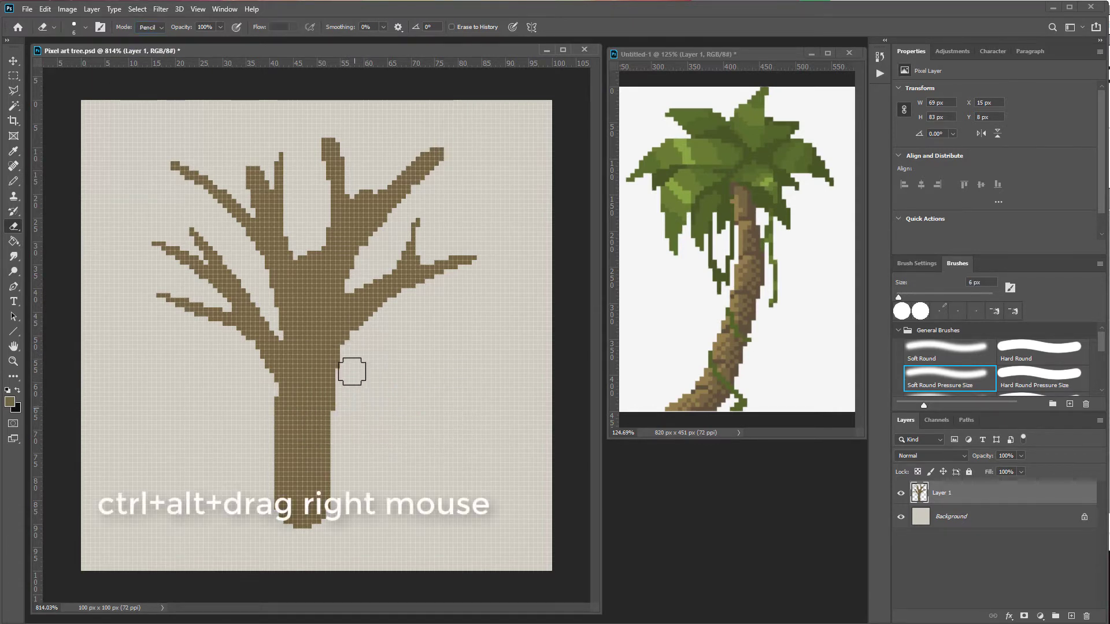
pyautogui.hotkey('ctrl', 'z')
pyautogui.moveTo(349, 357); pyautogui.dragTo(345, 403)
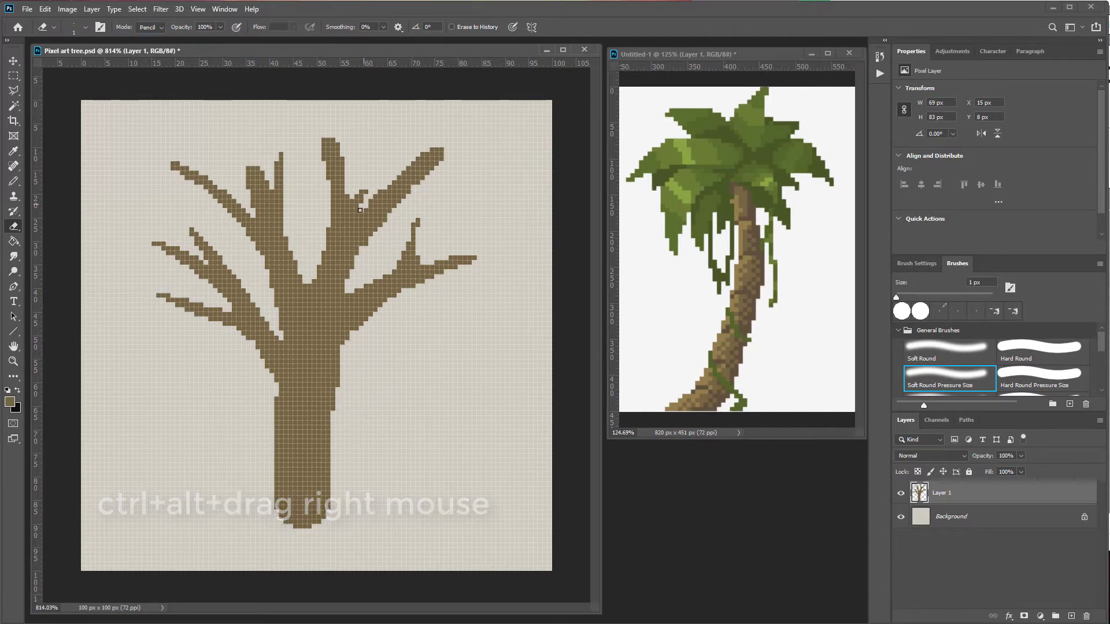
pyautogui.click(366, 194)
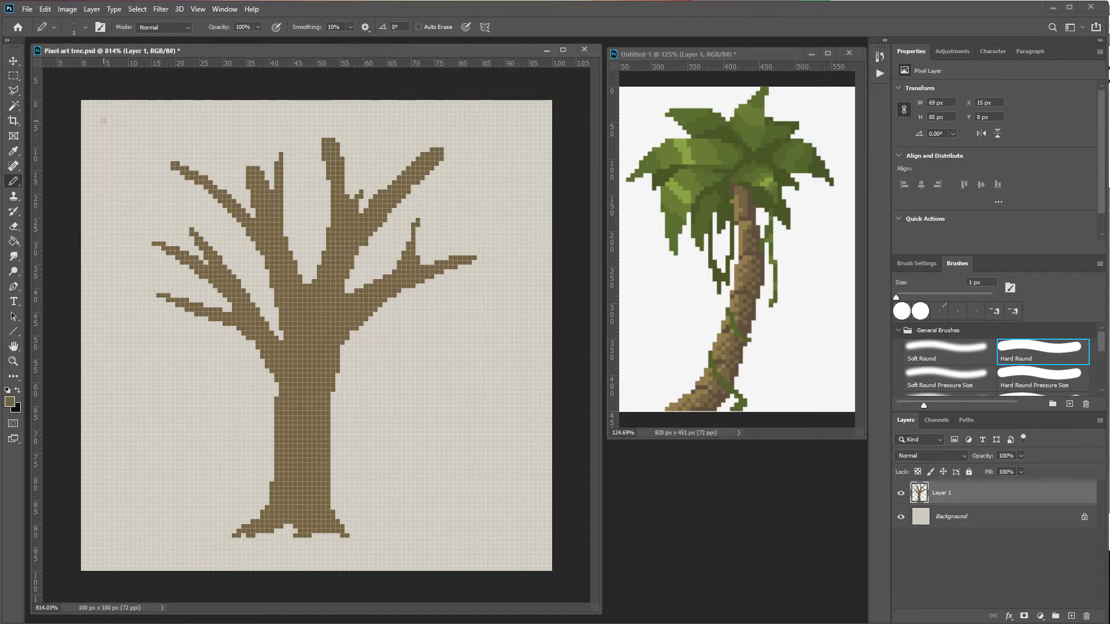
# Step: Expand the canvas upward and to both sides with the Crop tool to 120 x 152 px
pyautogui.click(13, 122)
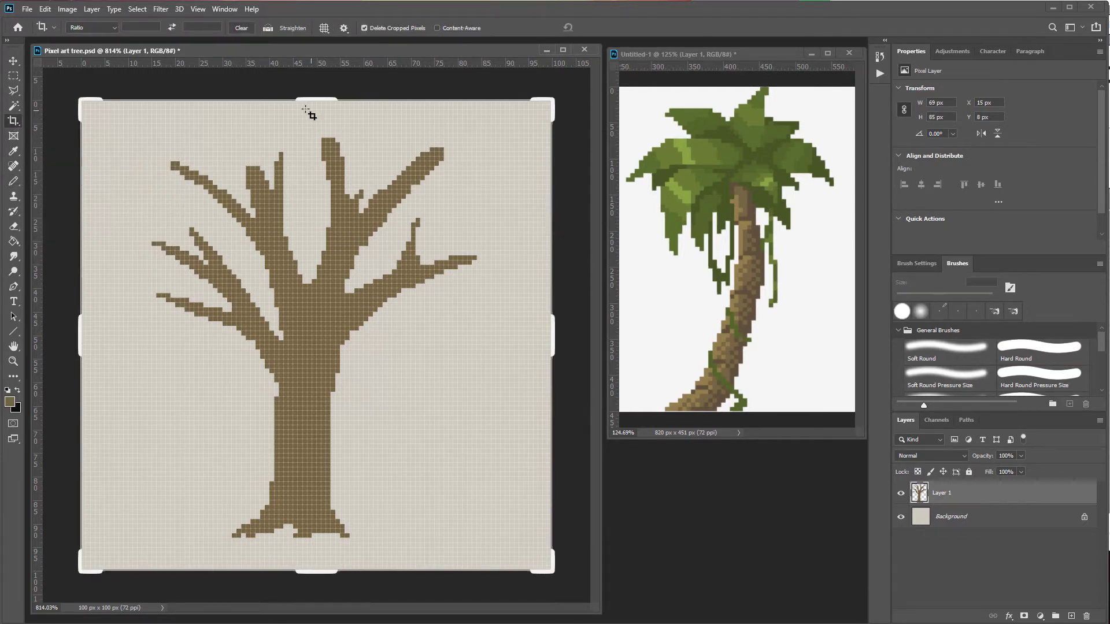
pyautogui.moveTo(315, 100); pyautogui.dragTo(315, 72)
pyautogui.moveTo(80, 325); pyautogui.dragTo(32, 326)
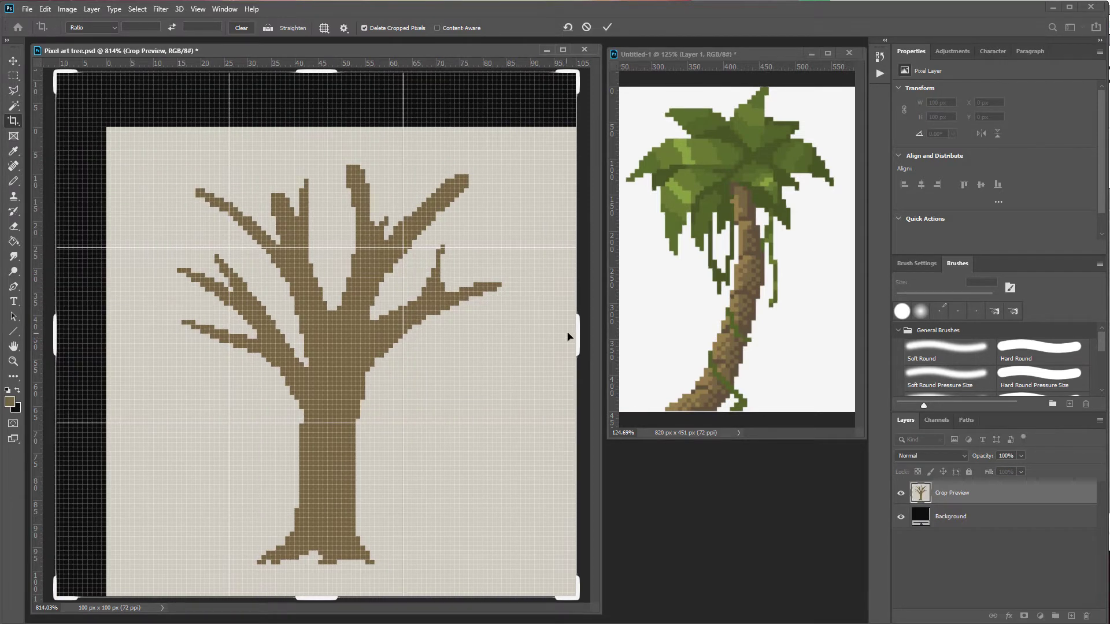
pyautogui.moveTo(579, 332)
pyautogui.mouseDown()
pyautogui.moveTo(612, 314)
pyautogui.moveTo(575, 320)
pyautogui.mouseUp()
pyautogui.press('Return')
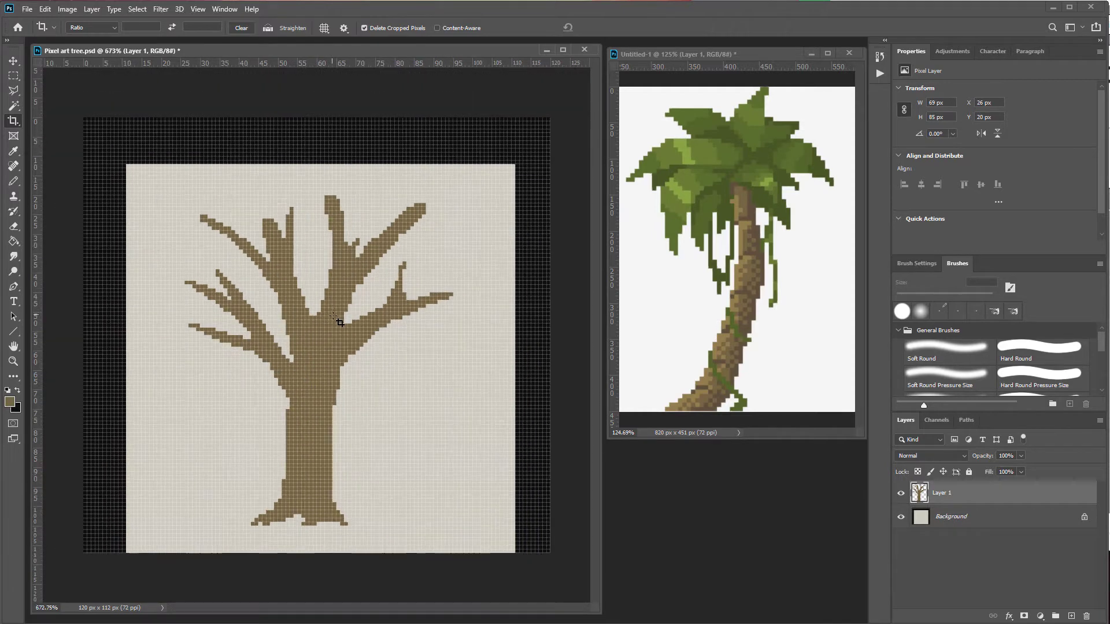
# Step: Fill the newly added transparent border on the Background layer with beige, then reselect Layer 1
pyautogui.scroll(-1, 339, 318)
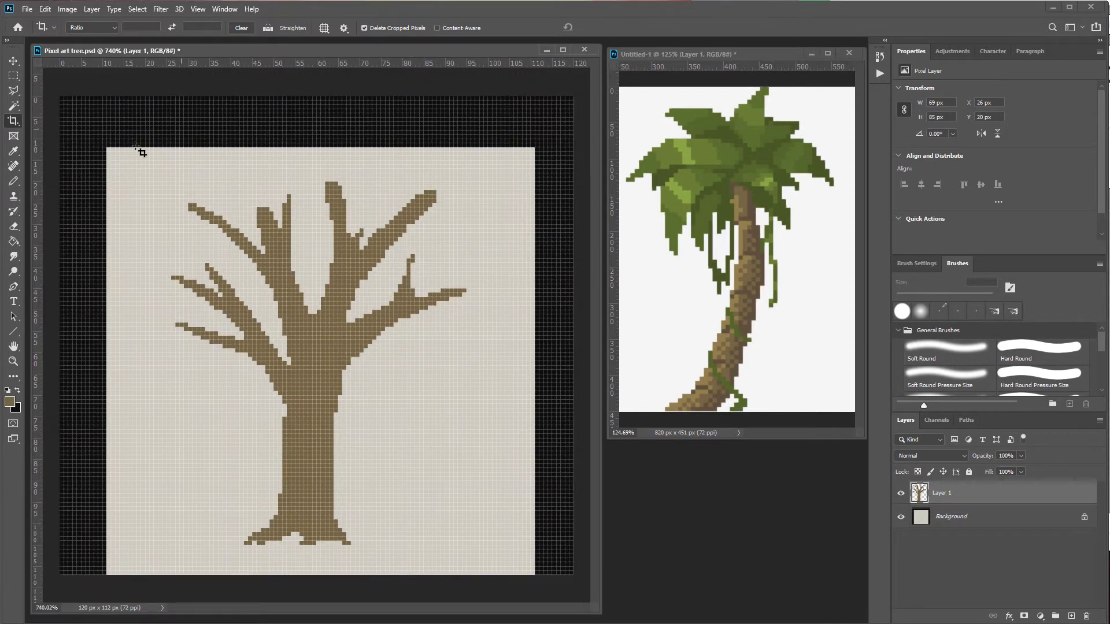
pyautogui.press('g')
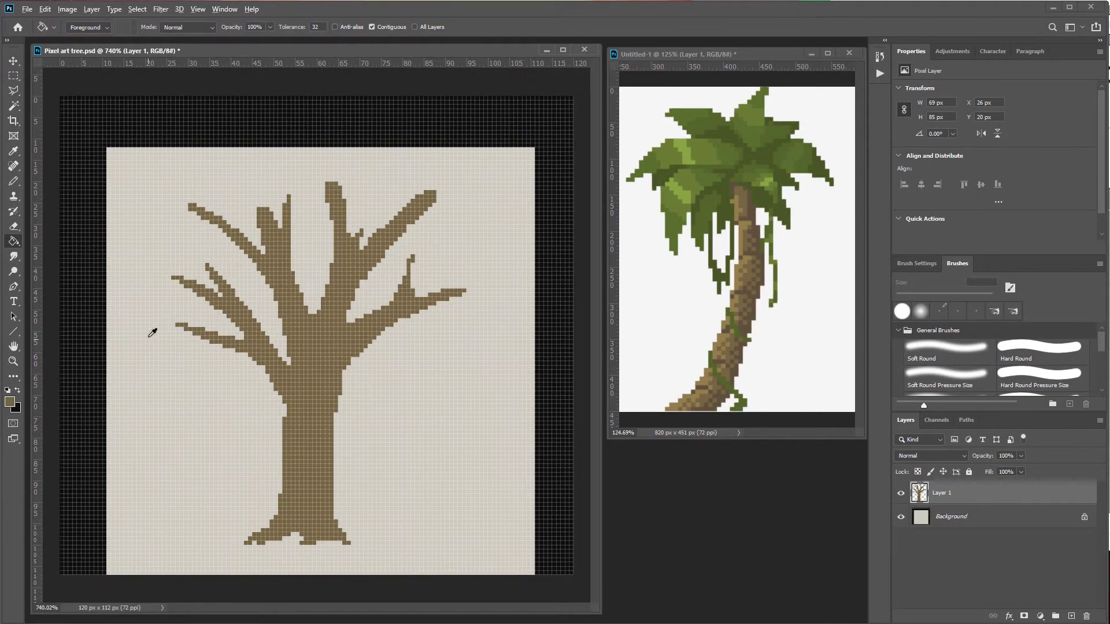
pyautogui.keyDown('alt'); pyautogui.click(147, 309); pyautogui.keyUp('alt')
pyautogui.click(963, 514)
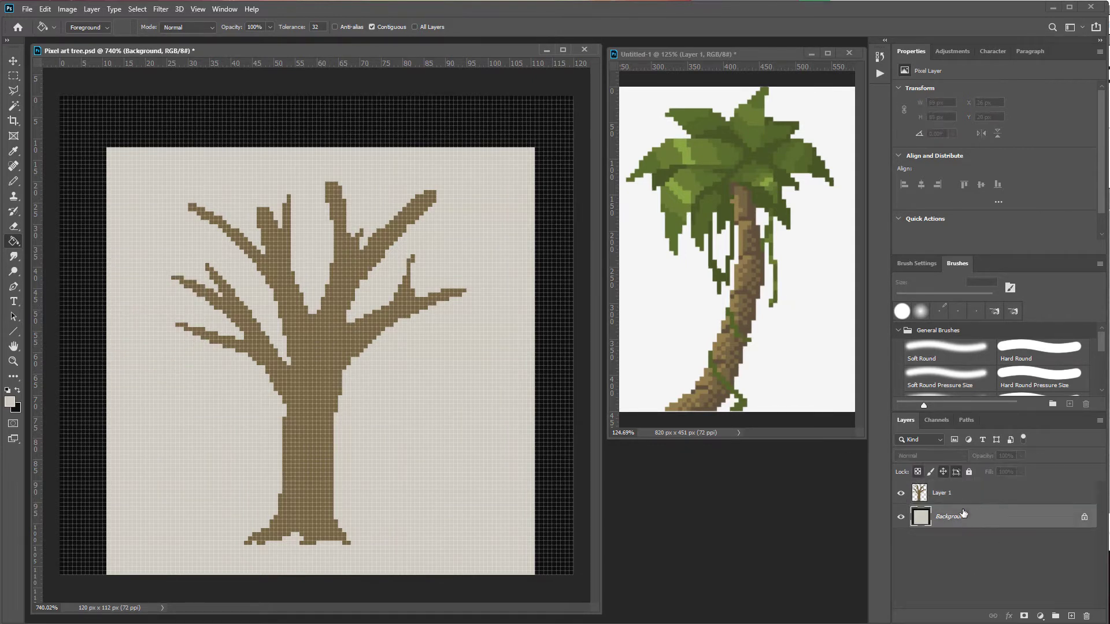
pyautogui.click(514, 136)
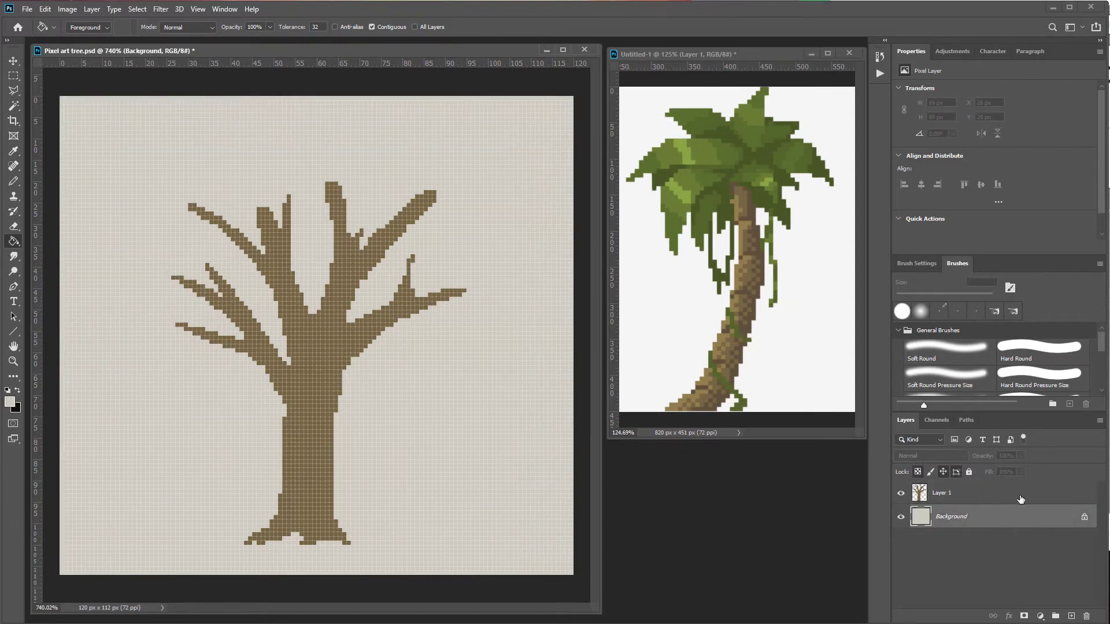
pyautogui.click(950, 496)
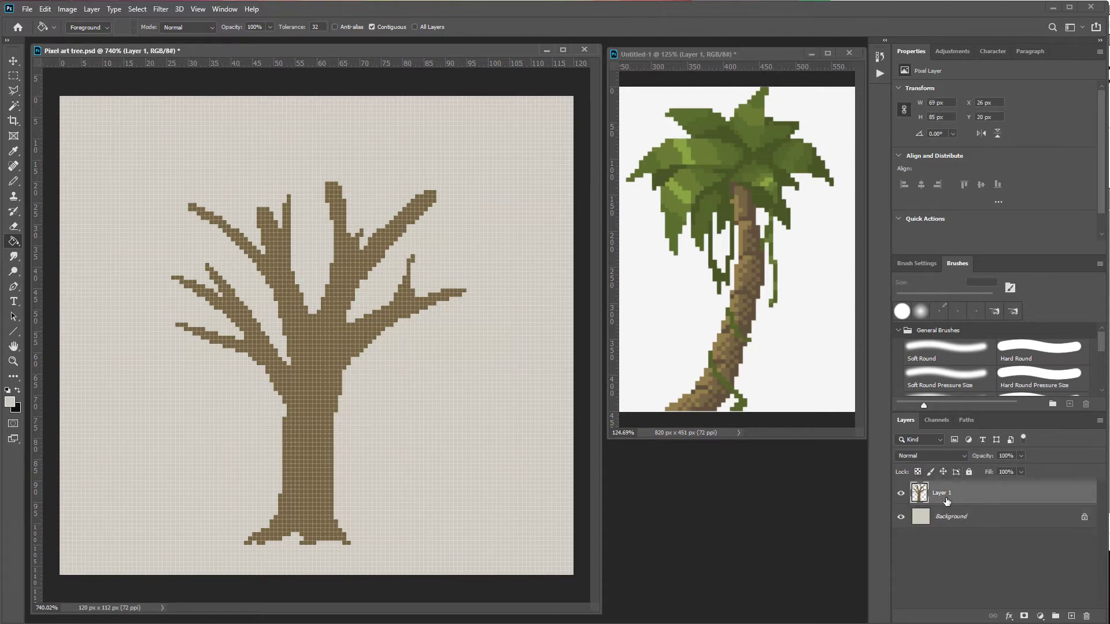
# Step: Open the Brush Settings panel for the Pencil and pick the 174 px brush tip
pyautogui.press('b')
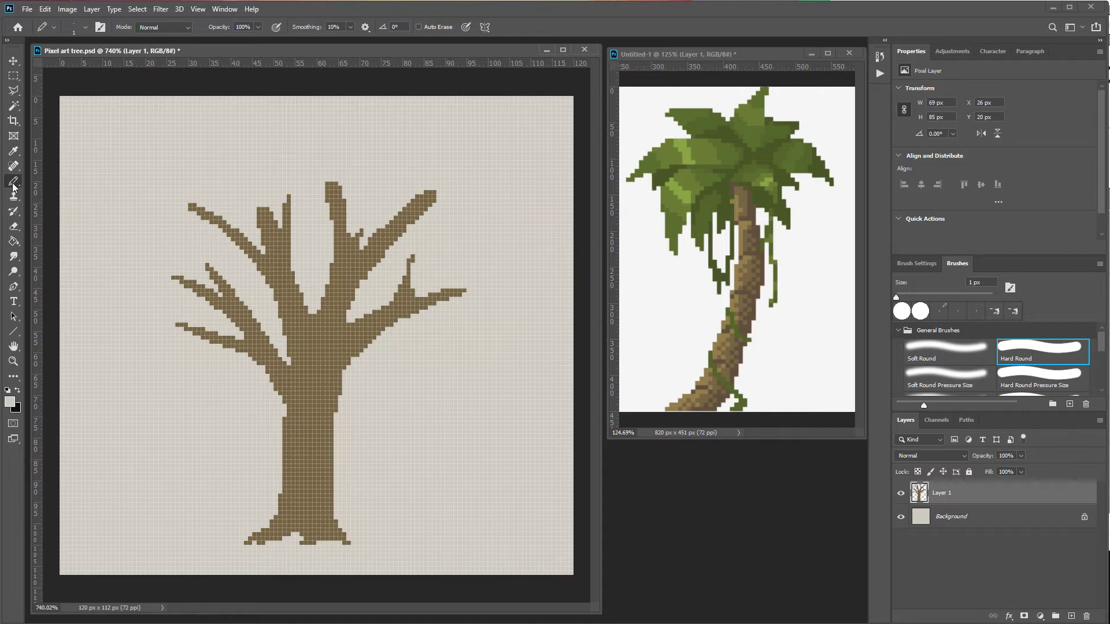
pyautogui.click(101, 32)
pyautogui.moveTo(916, 297)
pyautogui.mouseDown()
pyautogui.moveTo(535, 155)
pyautogui.moveTo(654, 146)
pyautogui.moveTo(580, 142)
pyautogui.moveTo(988, 289)
pyautogui.moveTo(986, 52)
pyautogui.mouseUp()
pyautogui.moveTo(970, 403); pyautogui.dragTo(986, 52)
pyautogui.click(1032, 52)
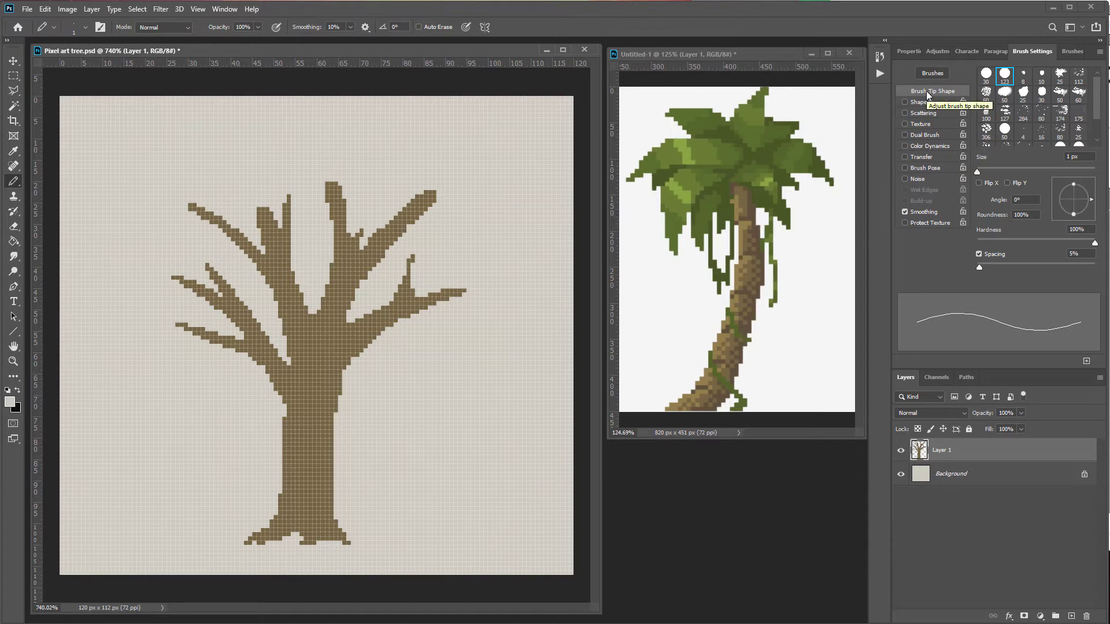
pyautogui.click(1059, 113)
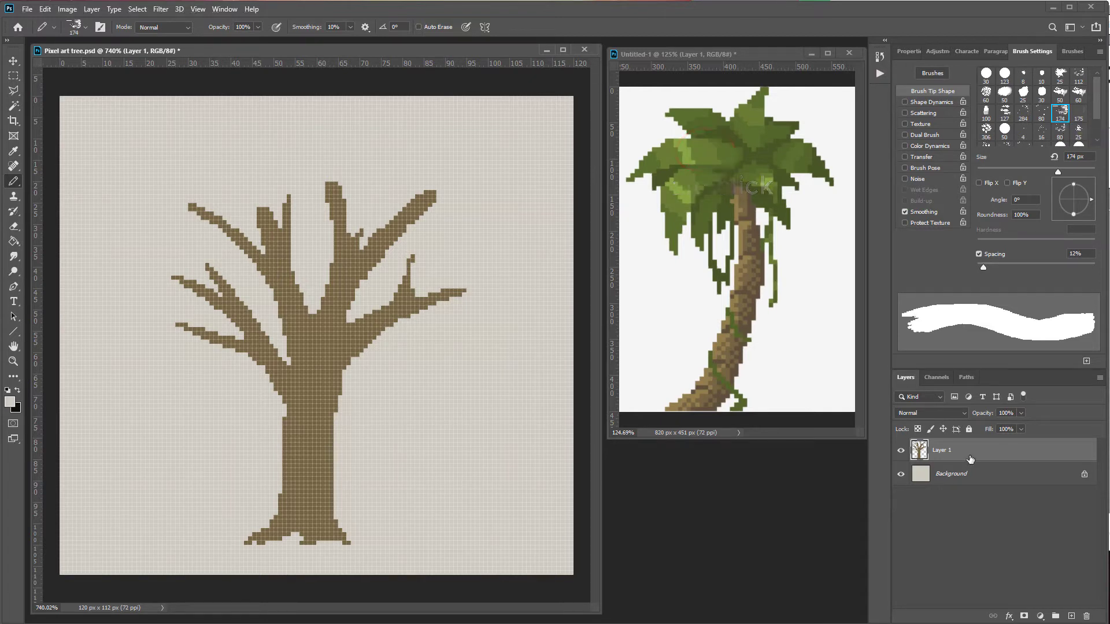
# Step: Add a new layer above Layer 1 and try a few large foliage dabs on it, undoing them
pyautogui.click(1070, 616)
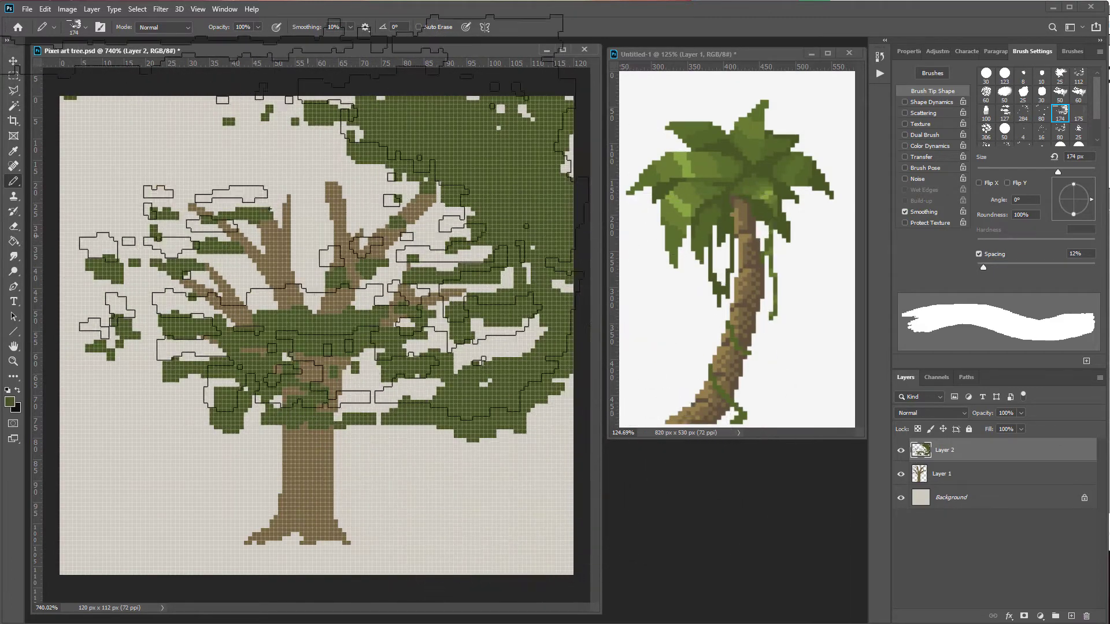
pyautogui.hotkey('ctrl', 'z')
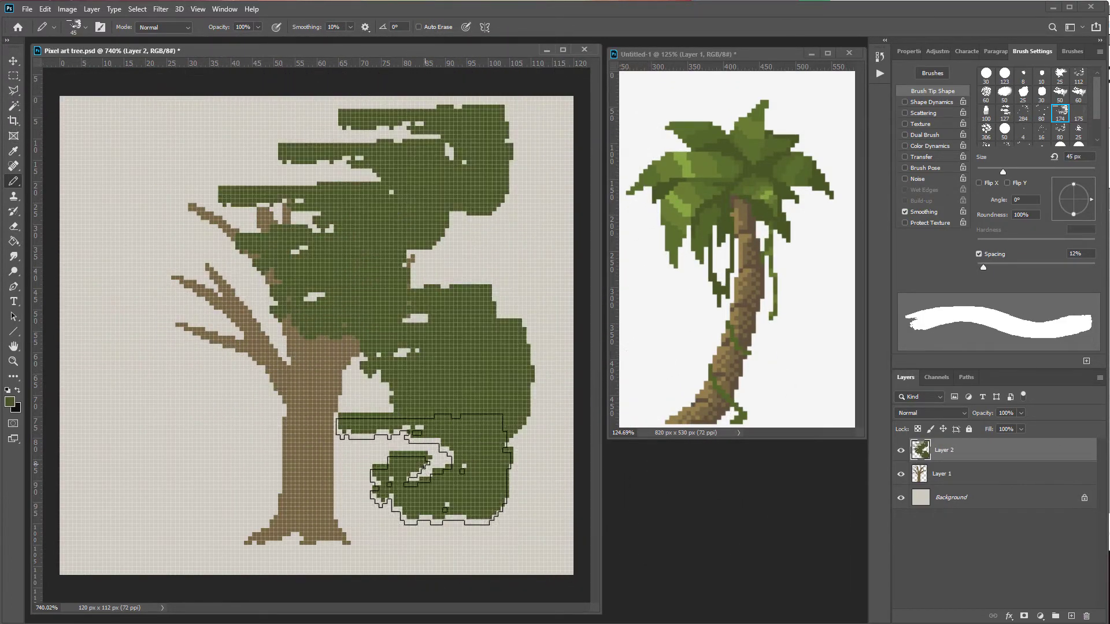
pyautogui.click(270, 478)
pyautogui.click(231, 474)
pyautogui.hotkey('ctrl', 'z')
pyautogui.hotkey('ctrl', 'z')
pyautogui.hotkey('ctrl', 'z')
pyautogui.hotkey('ctrl', 'z')
pyautogui.hotkey('ctrl', 'z')
pyautogui.hotkey('ctrl', 'z')
pyautogui.hotkey('ctrl', 'z')
pyautogui.hotkey('ctrl', 'z')
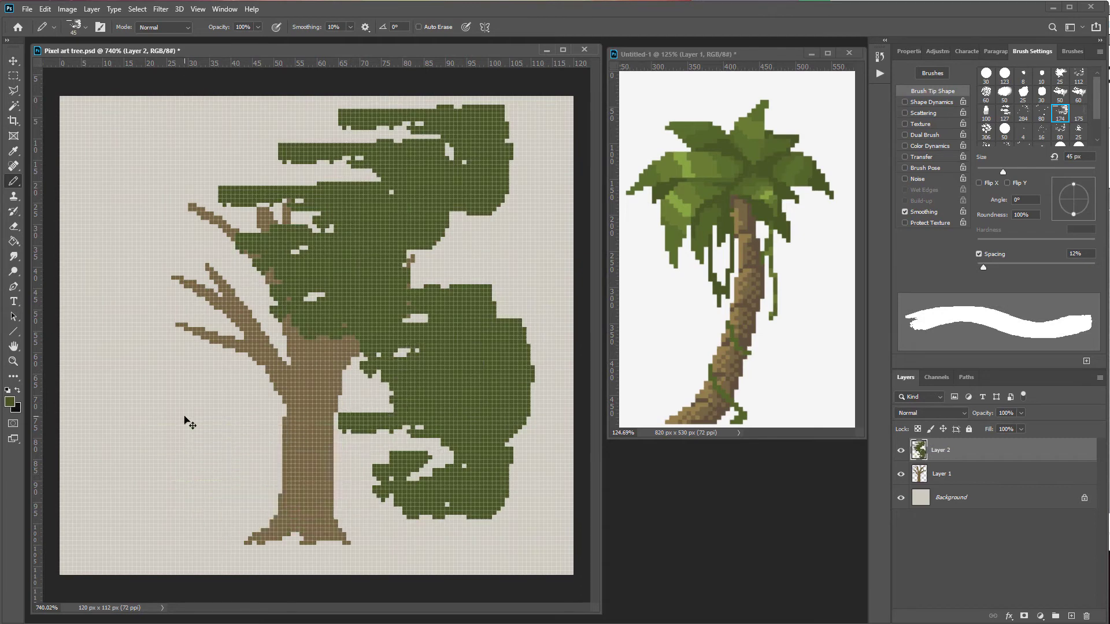
# Step: Enable Shape Dynamics for the brush with 75% size jitter and 100% angle jitter
pyautogui.click(935, 103)
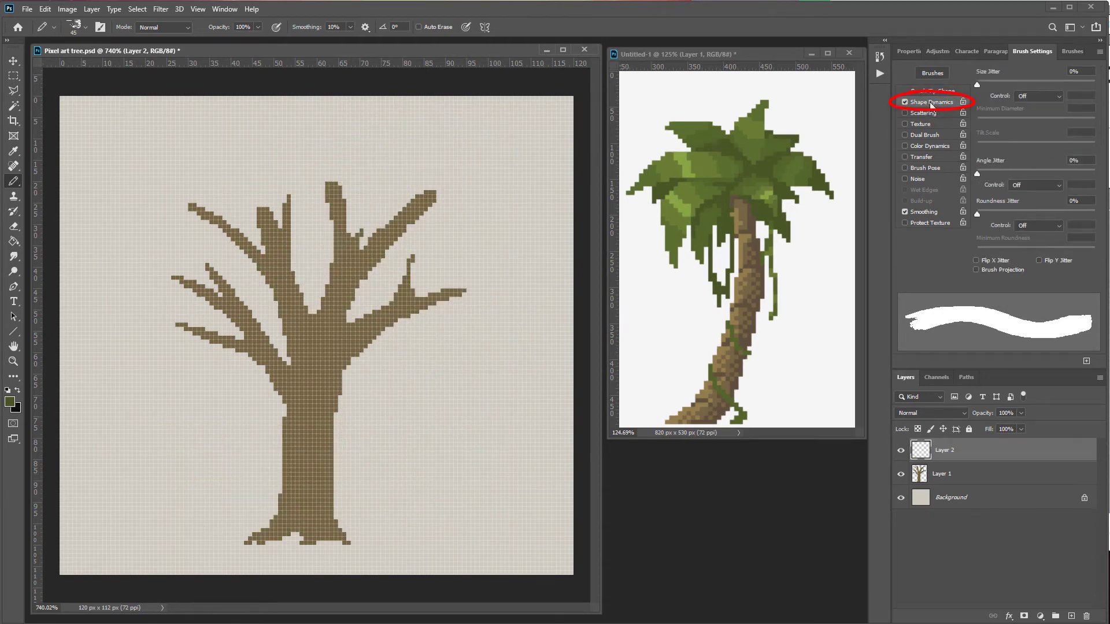
pyautogui.moveTo(978, 84); pyautogui.dragTo(1016, 84)
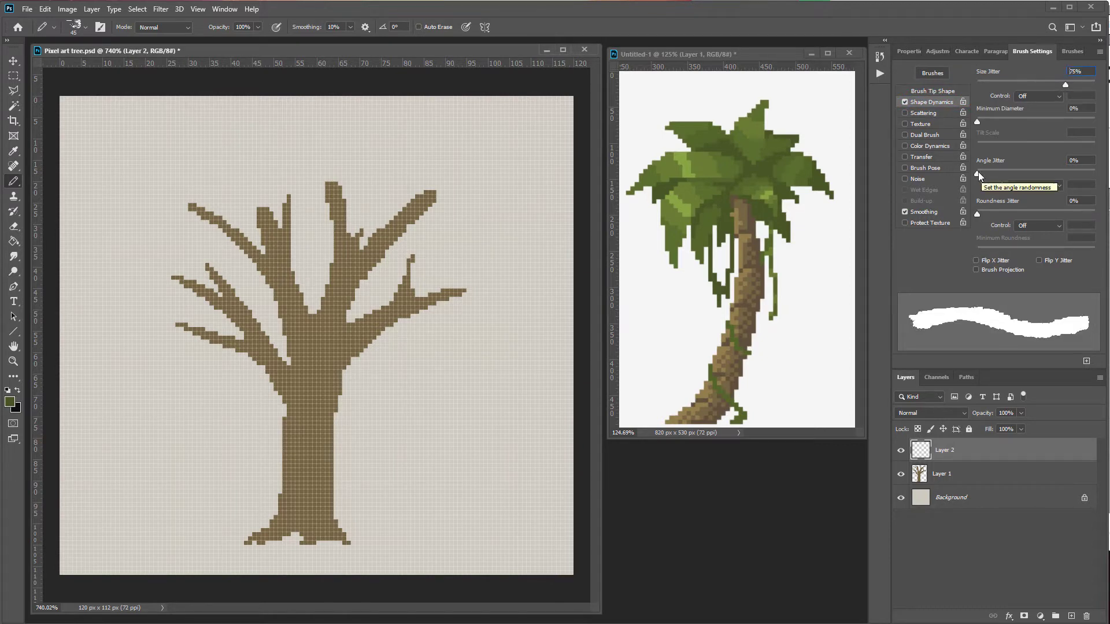
pyautogui.moveTo(978, 173); pyautogui.dragTo(1097, 174)
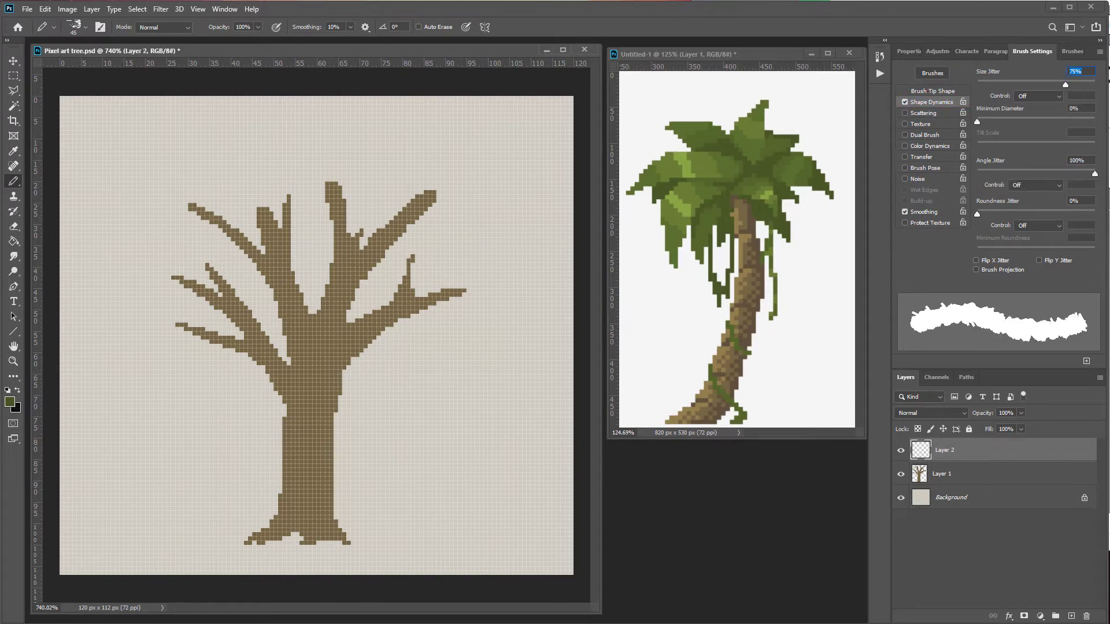
# Step: Enable Scattering with a small scatter amount and turn on Color Dynamics for the brush
pyautogui.click(906, 113)
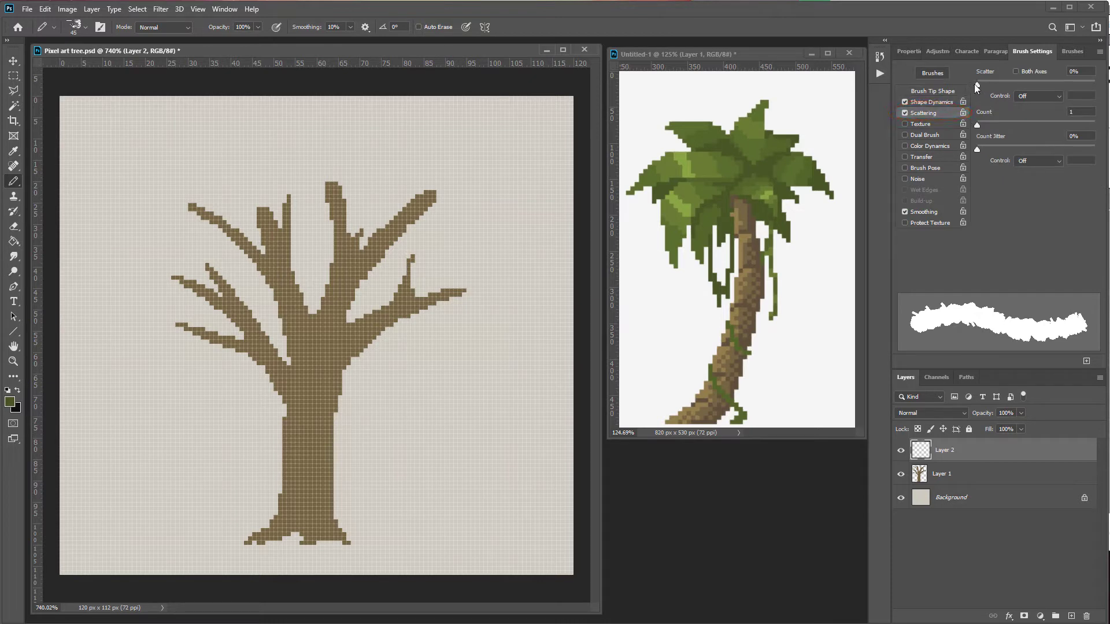
pyautogui.moveTo(976, 84); pyautogui.dragTo(1002, 86)
pyautogui.click(920, 147)
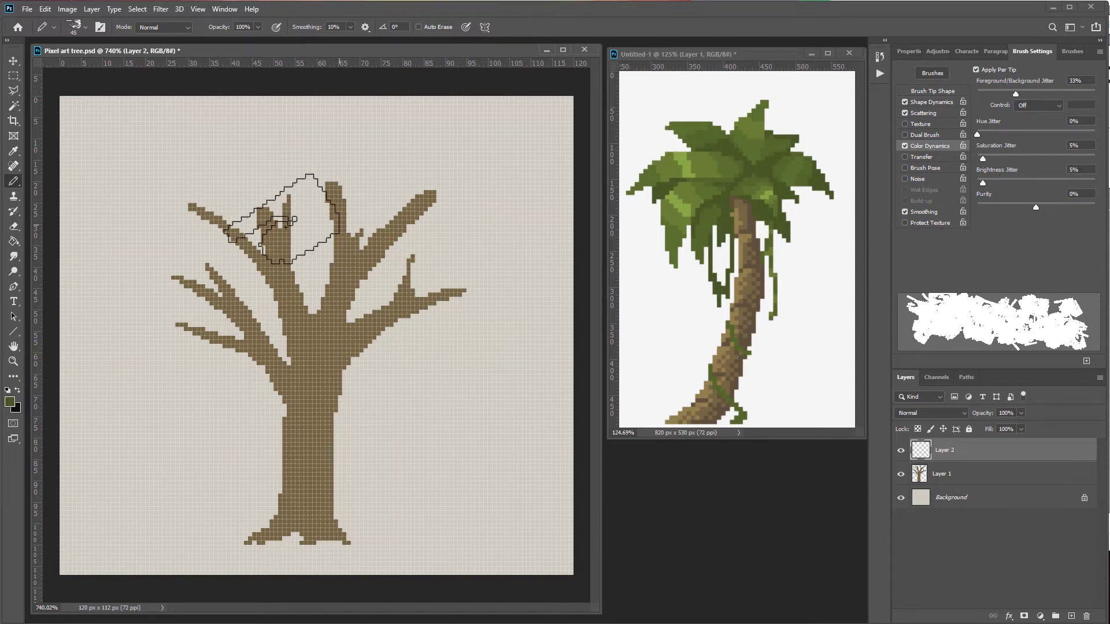
# Step: Paint the leafy green canopy over the branches on the new layer with the jittered brush, undoing one stroke
pyautogui.moveTo(421, 237); pyautogui.dragTo(328, 251)
pyautogui.moveTo(462, 283)
pyautogui.mouseDown()
pyautogui.moveTo(255, 214)
pyautogui.moveTo(467, 196)
pyautogui.moveTo(434, 255)
pyautogui.moveTo(224, 278)
pyautogui.moveTo(324, 191)
pyautogui.moveTo(434, 272)
pyautogui.moveTo(359, 232)
pyautogui.moveTo(406, 197)
pyautogui.moveTo(537, 271)
pyautogui.moveTo(480, 173)
pyautogui.moveTo(336, 145)
pyautogui.moveTo(487, 230)
pyautogui.mouseUp()
pyautogui.hotkey('ctrl', 'z')
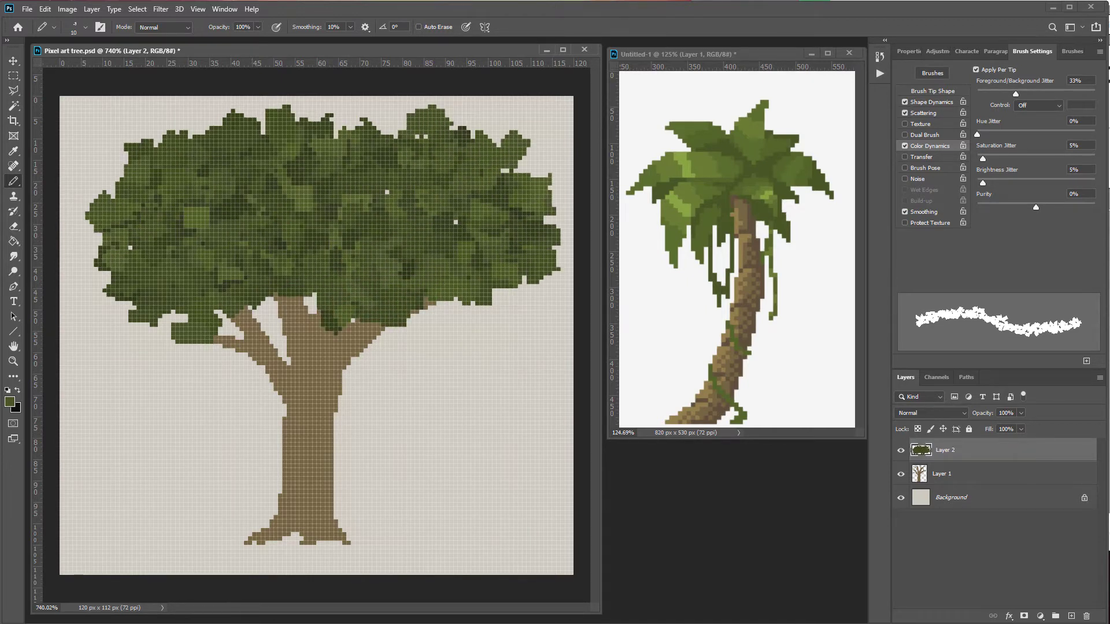
# Step: Dab pink blossom clusters scattered across the canopy
pyautogui.moveTo(226, 259); pyautogui.dragTo(217, 265)
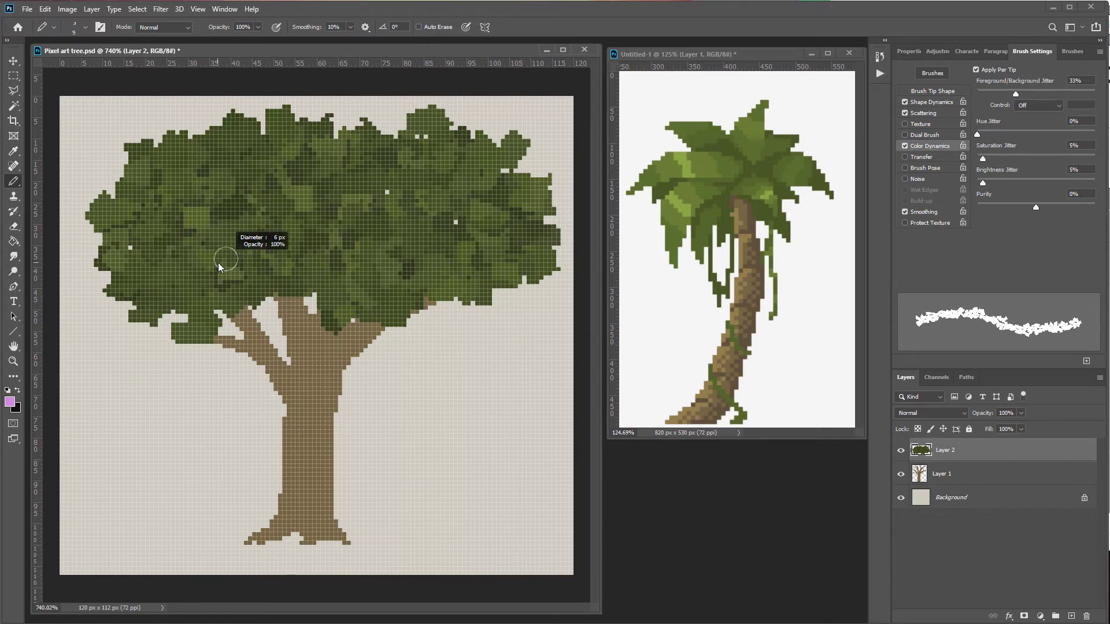
pyautogui.click(186, 242)
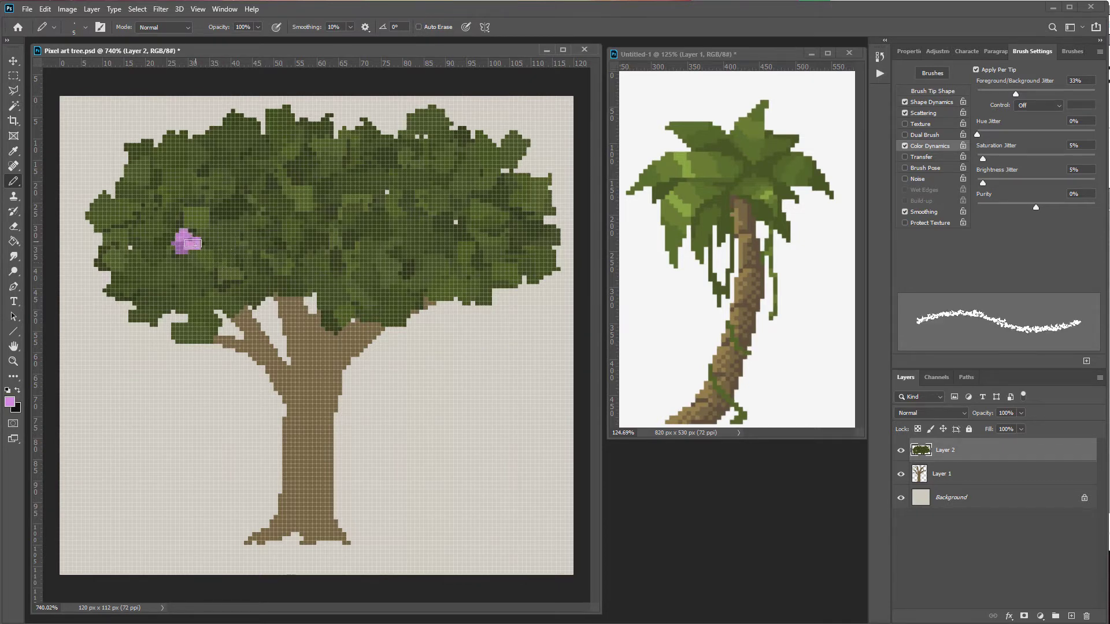
pyautogui.click(272, 240)
pyautogui.click(270, 236)
pyautogui.click(330, 253)
pyautogui.click(444, 231)
pyautogui.click(432, 273)
pyautogui.click(219, 314)
pyautogui.click(377, 210)
pyautogui.click(408, 316)
pyautogui.click(501, 295)
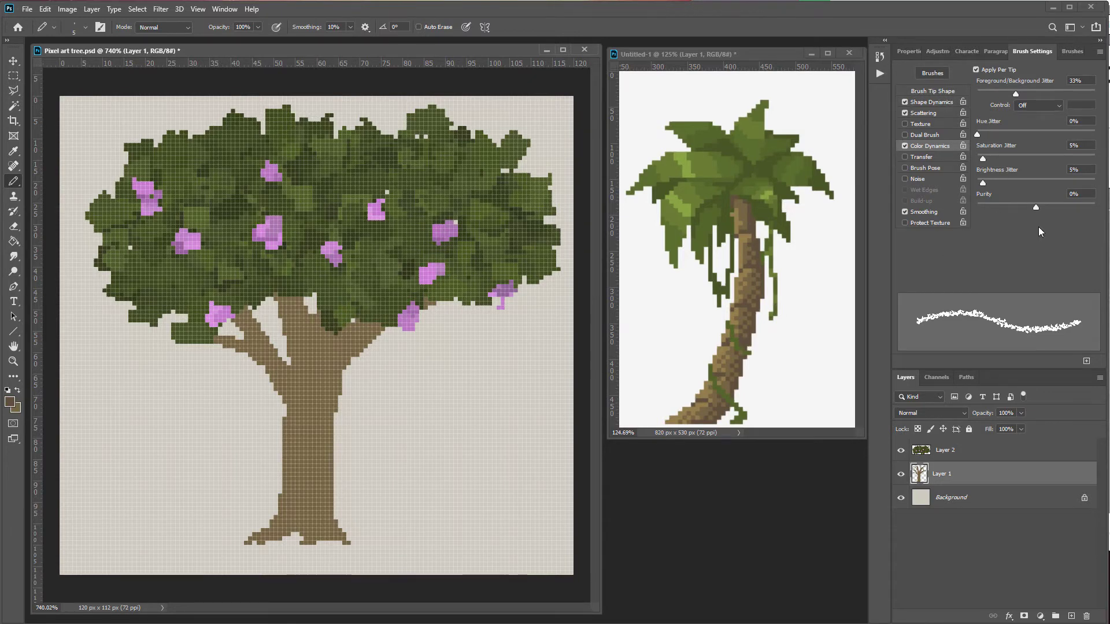
# Step: Save the current brush settings as a new brush preset named Tree pixel brush
pyautogui.click(1087, 362)
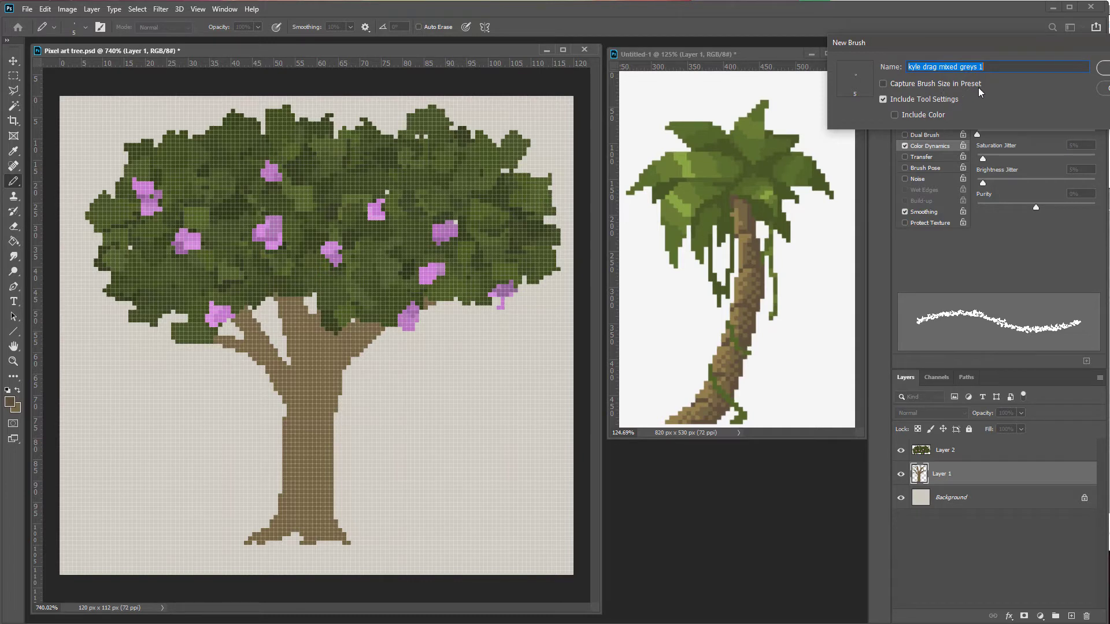
pyautogui.click(1103, 68)
pyautogui.click(936, 92)
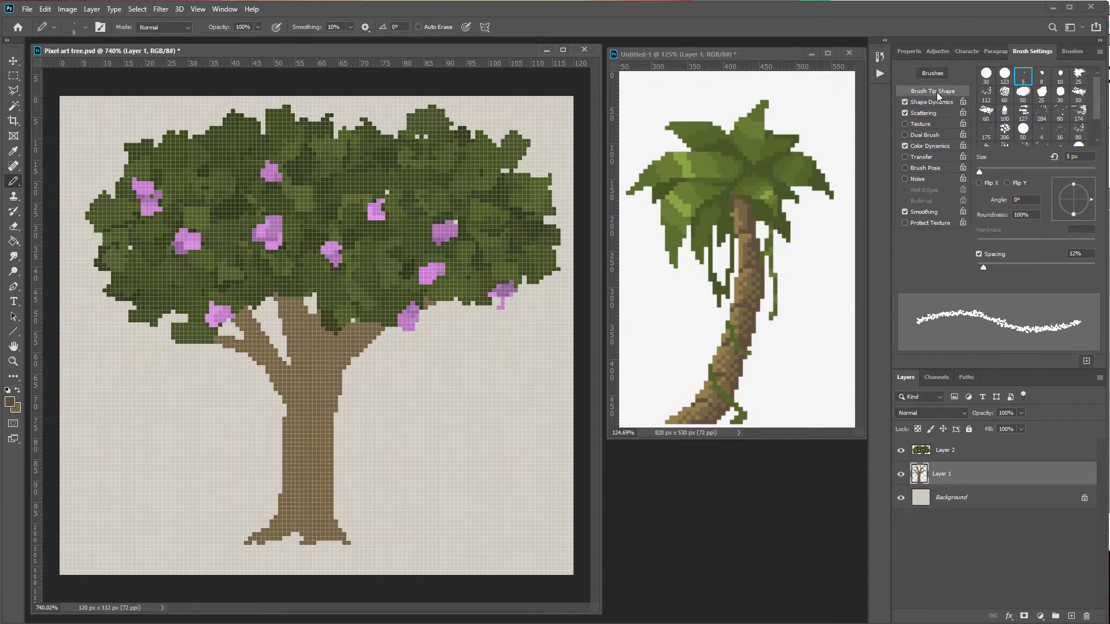
pyautogui.click(933, 74)
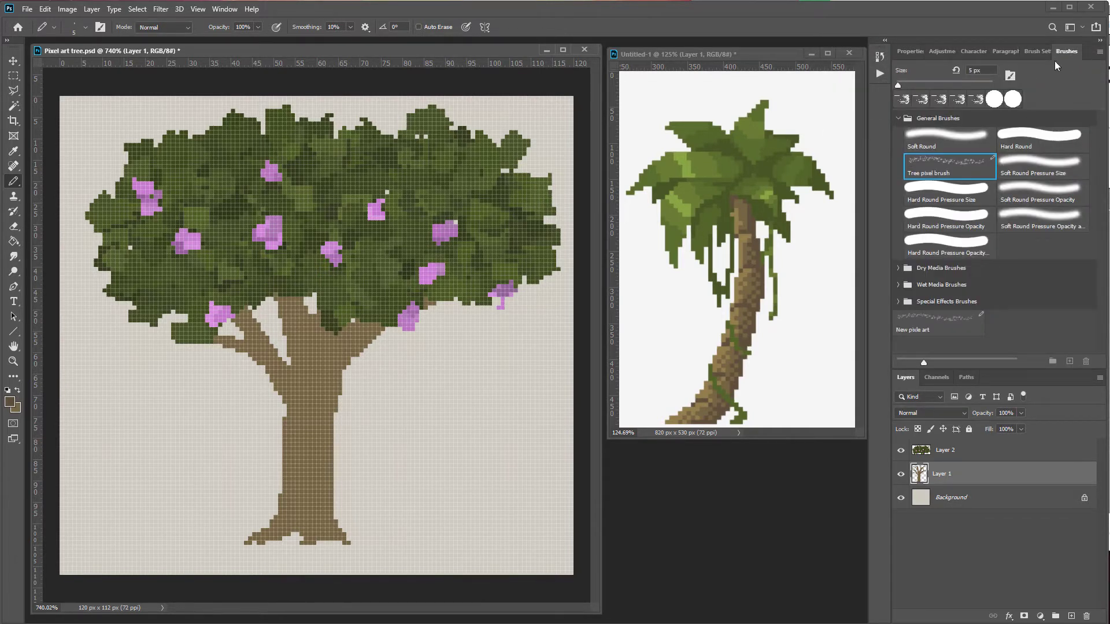
# Step: Load the trunk and branch pixels of Layer 1 as a selection
pyautogui.click(75, 29)
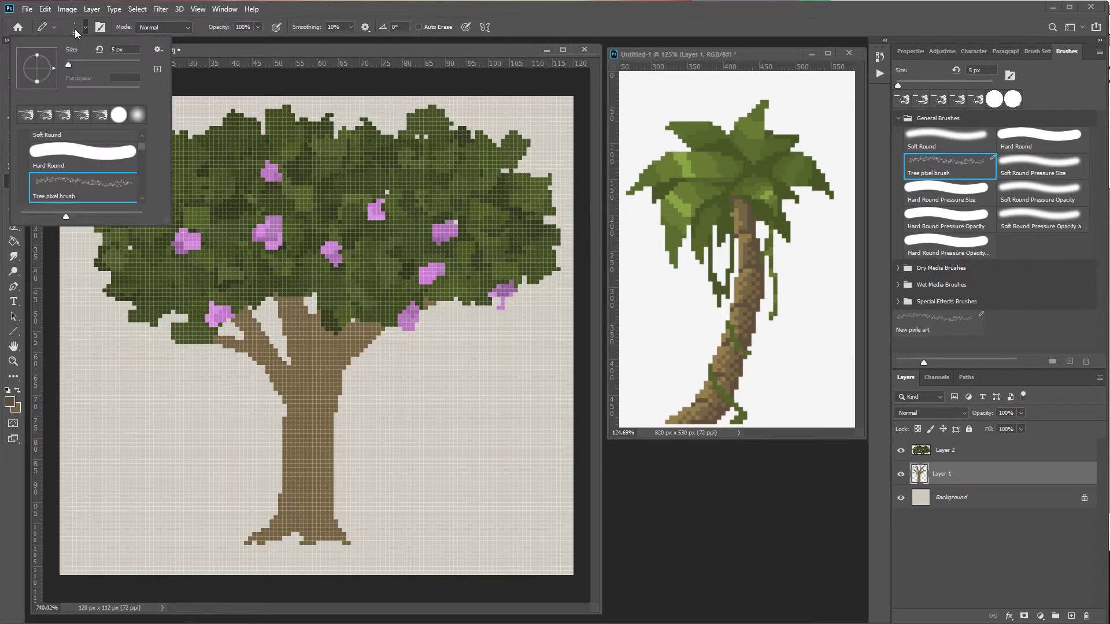
pyautogui.click(224, 9)
pyautogui.click(242, 122)
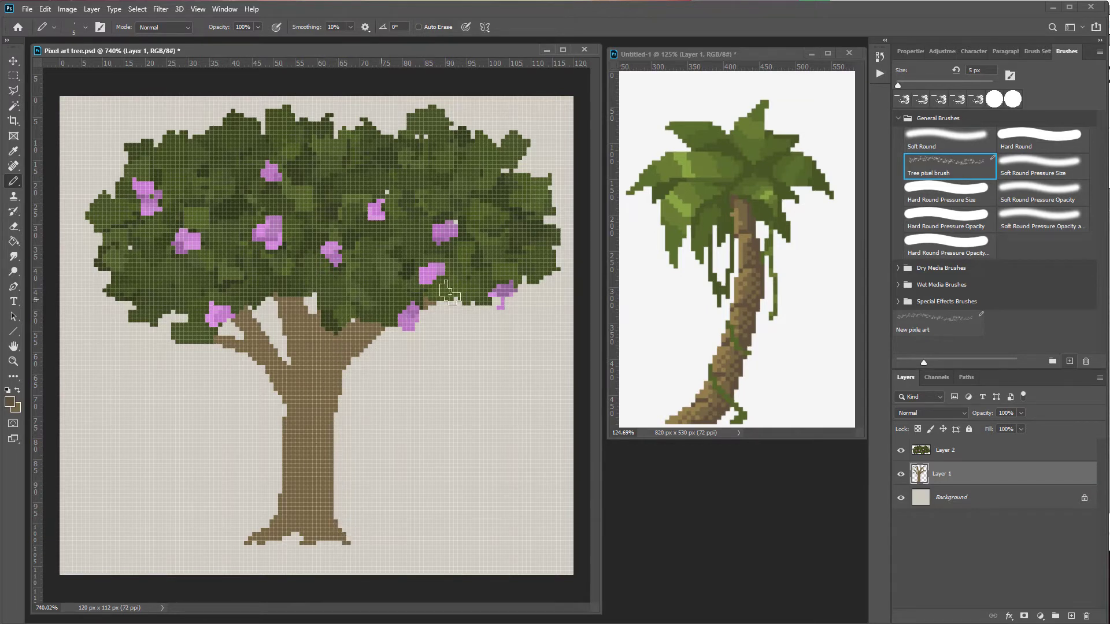
pyautogui.moveTo(924, 488); pyautogui.dragTo(919, 485)
pyautogui.keyDown('ctrl'); pyautogui.click(921, 483); pyautogui.keyUp('ctrl')
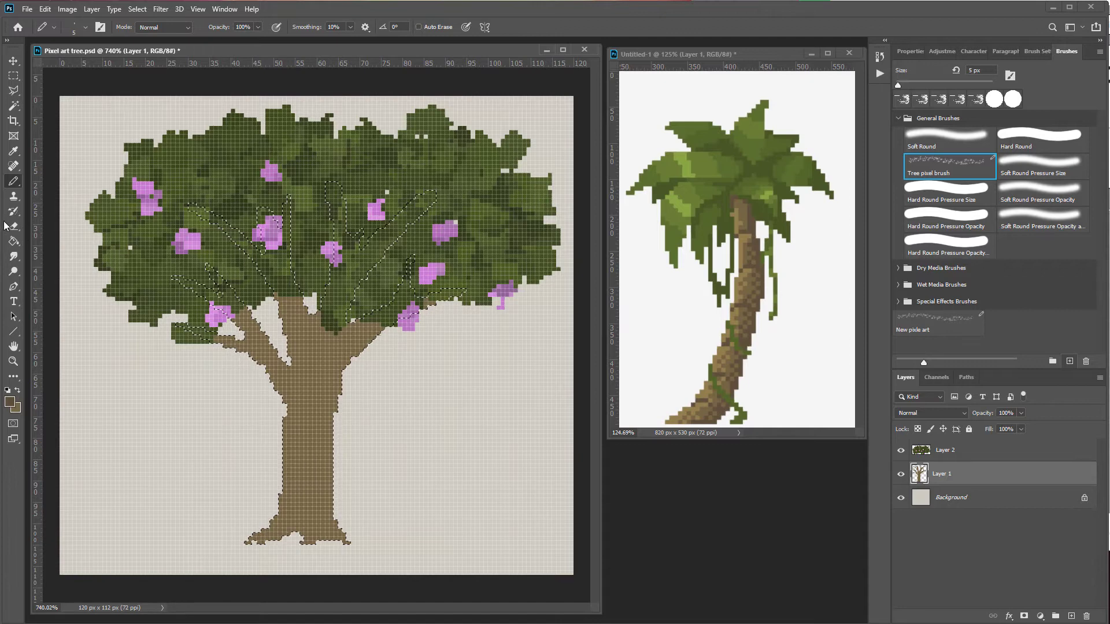
# Step: Switch to the Hard Round brush and set the foreground colour to dark brown #3a2e1e
pyautogui.click(1034, 139)
pyautogui.keyDown('alt'); pyautogui.click(754, 328); pyautogui.keyUp('alt')
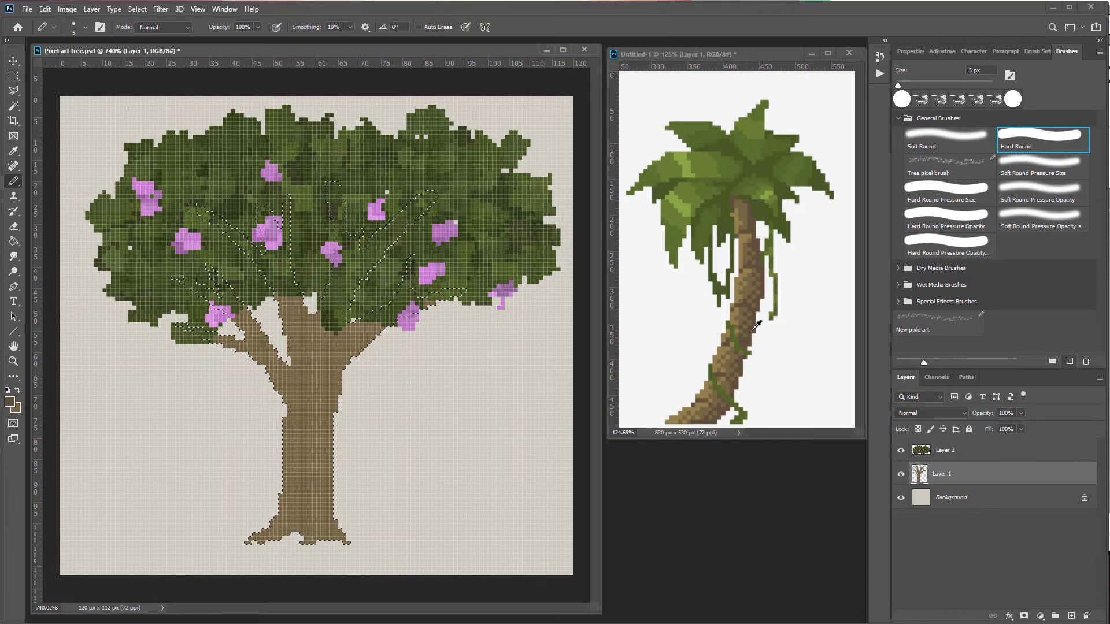
pyautogui.click(11, 402)
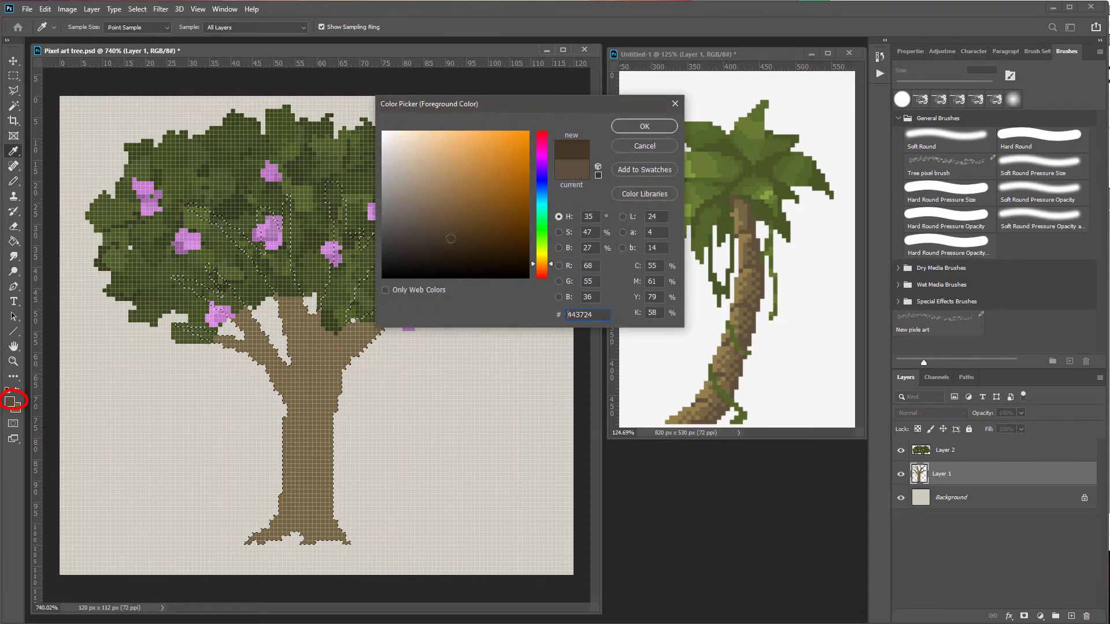
pyautogui.click(453, 243)
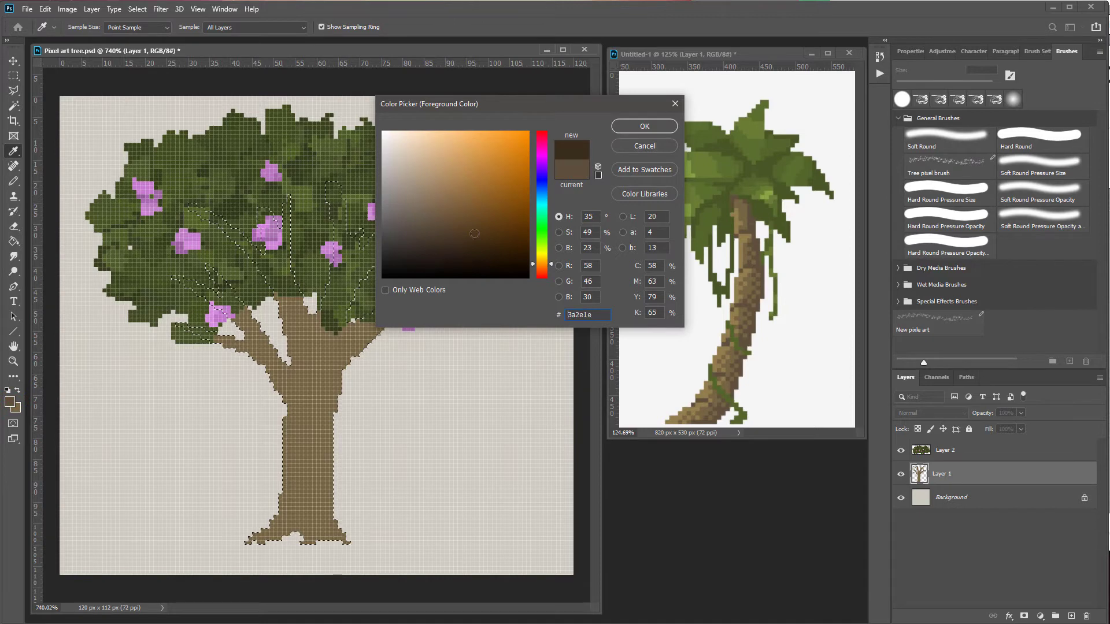
pyautogui.click(644, 126)
# Step: Lower the brush opacity to 28% and shade the right side of the trunk inside the selection
pyautogui.click(257, 28)
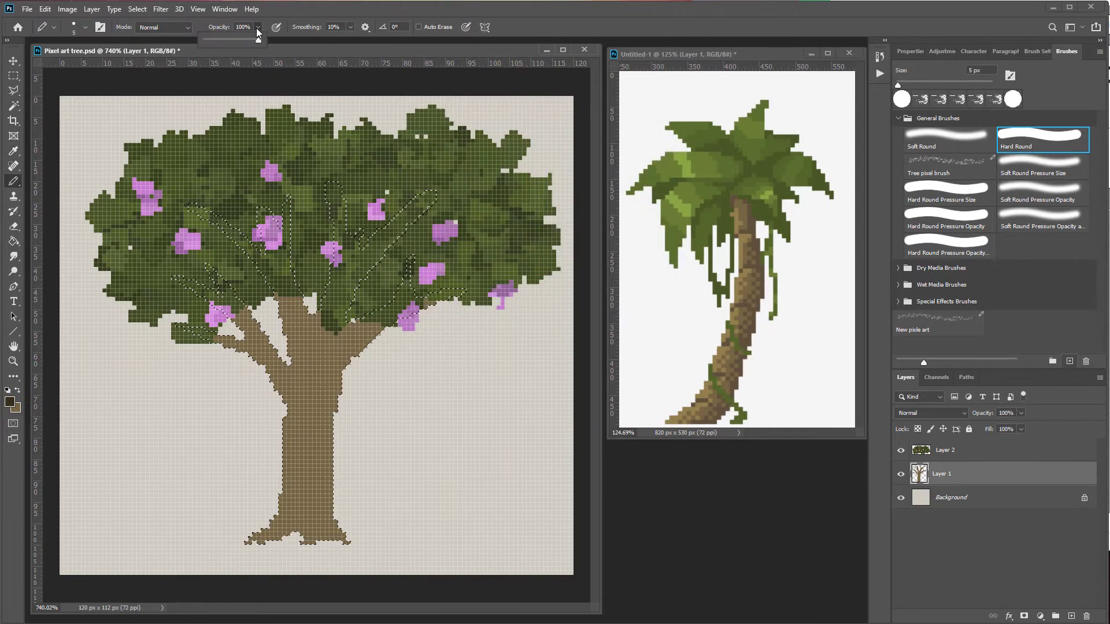
pyautogui.moveTo(241, 42); pyautogui.dragTo(220, 45)
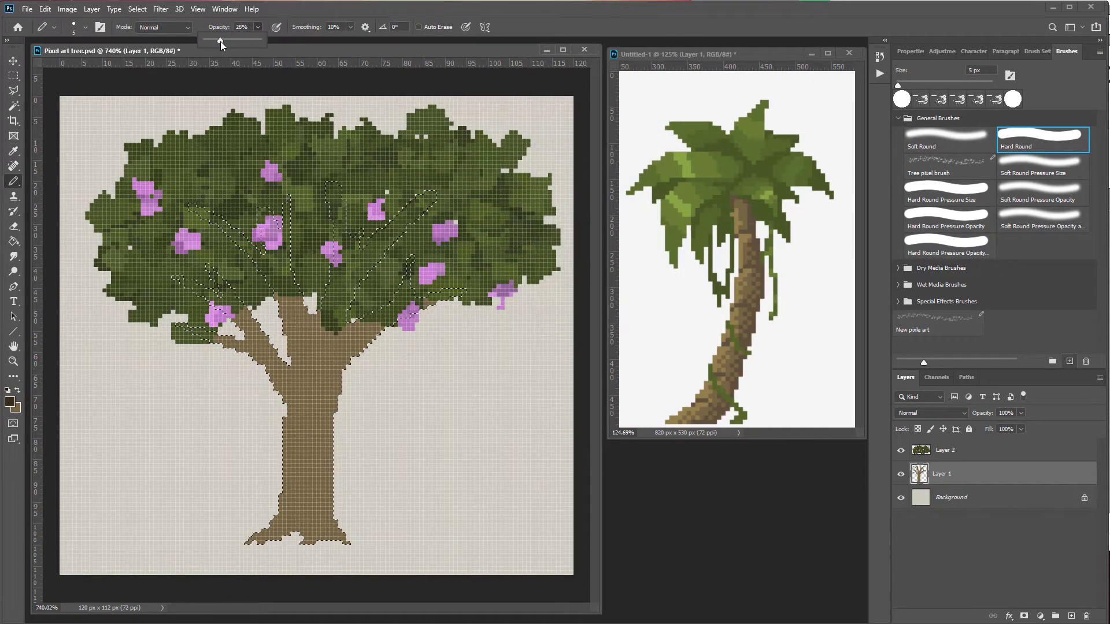
pyautogui.click(333, 9)
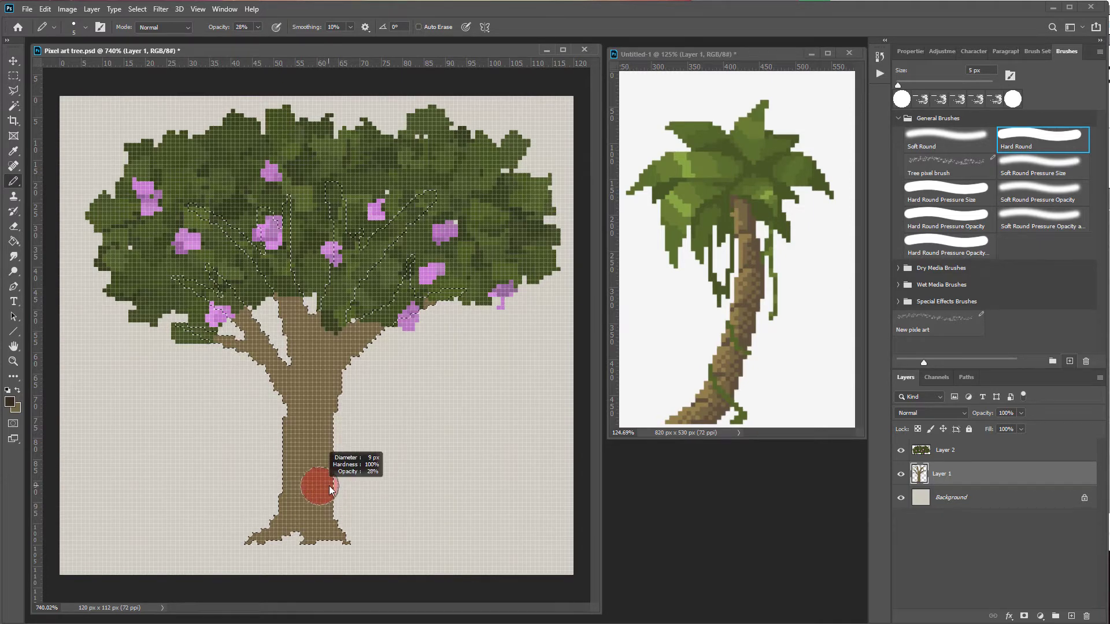
pyautogui.moveTo(345, 540); pyautogui.dragTo(346, 539)
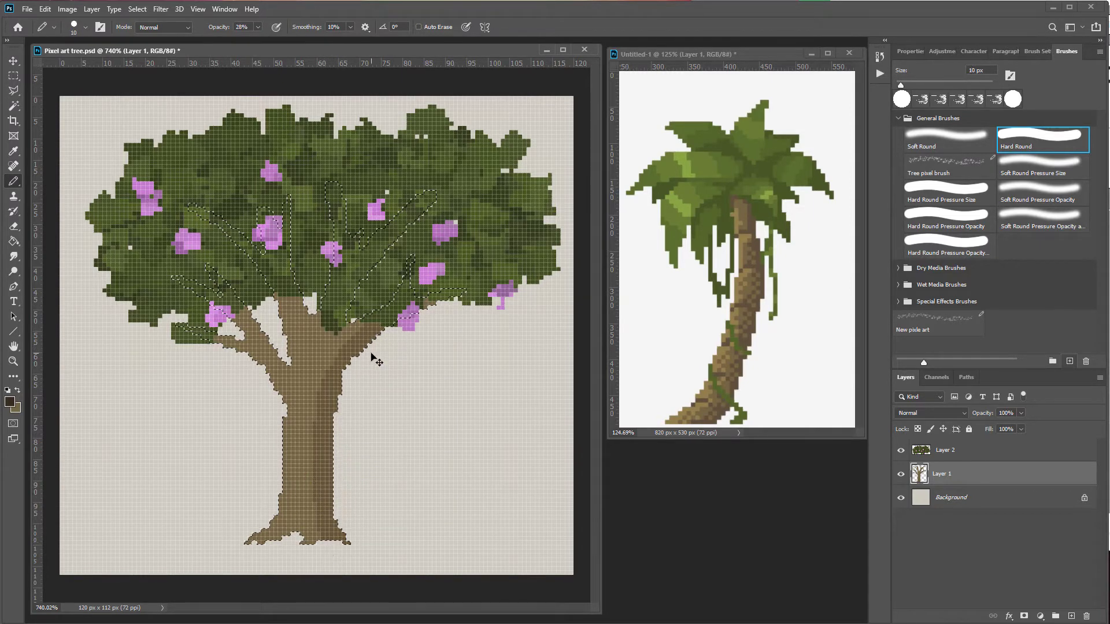
pyautogui.hotkey('ctrl', 'z')
pyautogui.hotkey('ctrl', 'shift', 'z')
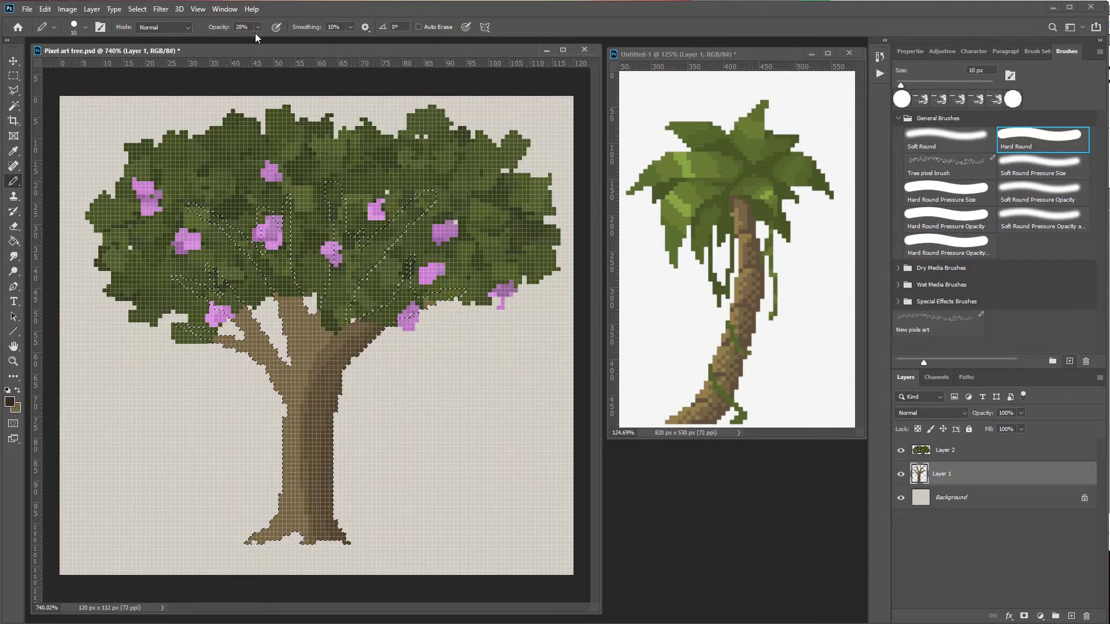
# Step: Reduce the brush size to 3 px, shade the branch edges, and deselect
pyautogui.press('[')
pyautogui.press('[')
pyautogui.press('[')
pyautogui.press('[')
pyautogui.press('[')
pyautogui.press('[')
pyautogui.press('[')
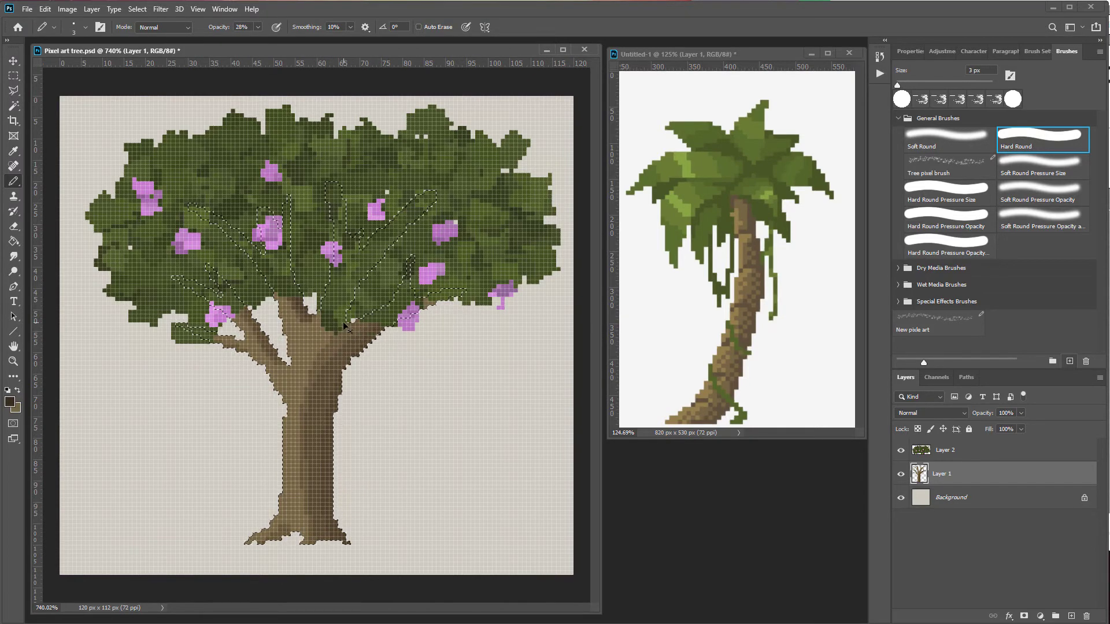
pyautogui.hotkey('ctrl', 'd')
# Step: Hide the beige Background layer so the tree sits on transparency
pyautogui.click(137, 9)
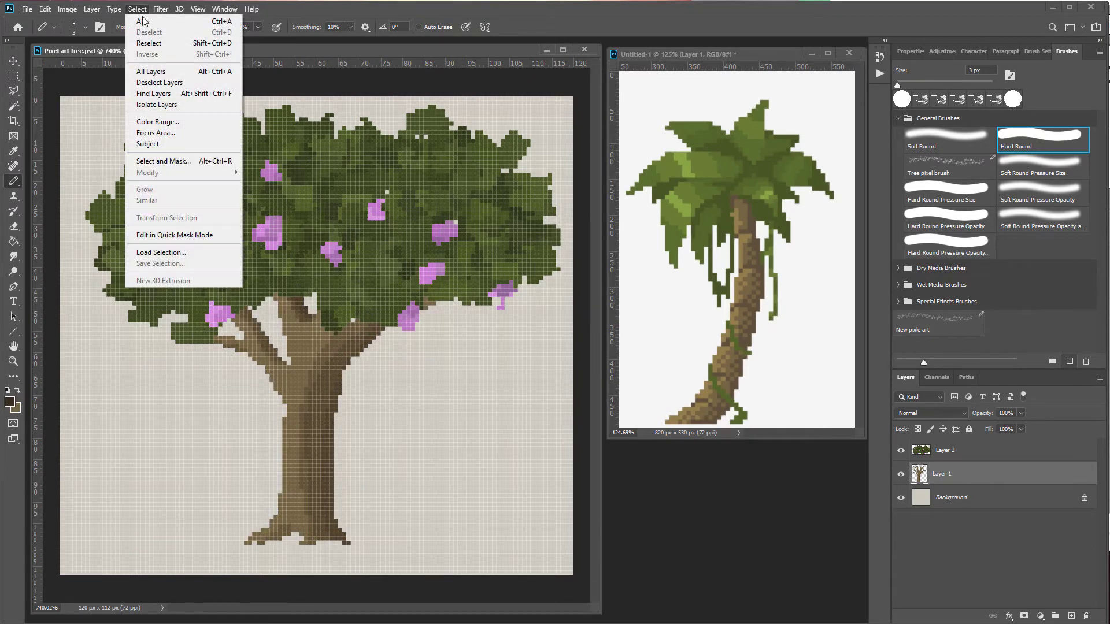
pyautogui.click(555, 490)
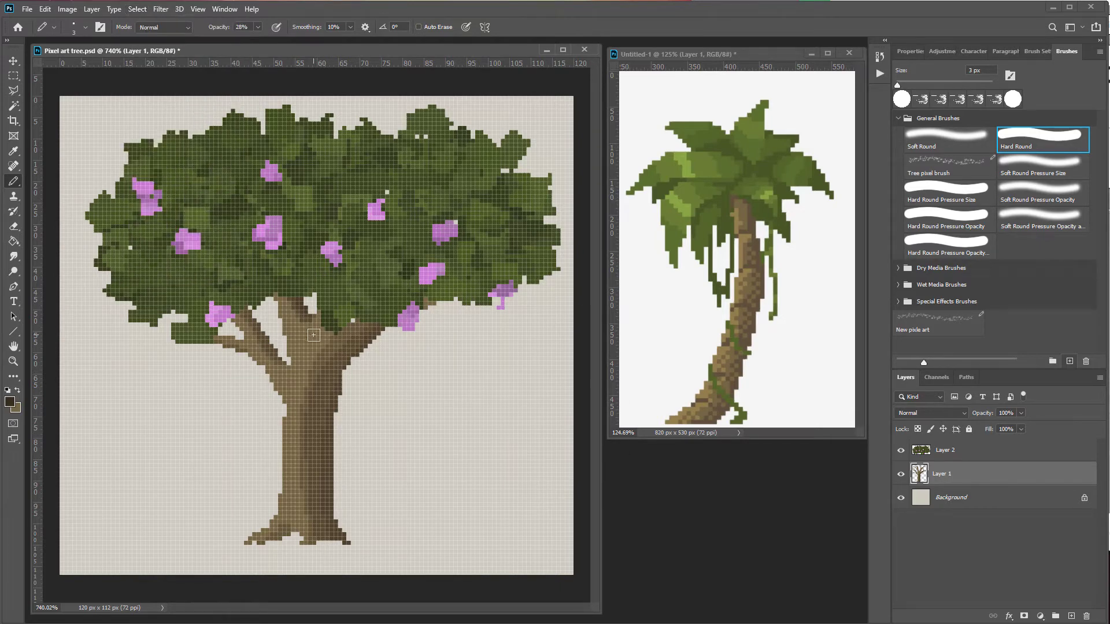
pyautogui.click(901, 499)
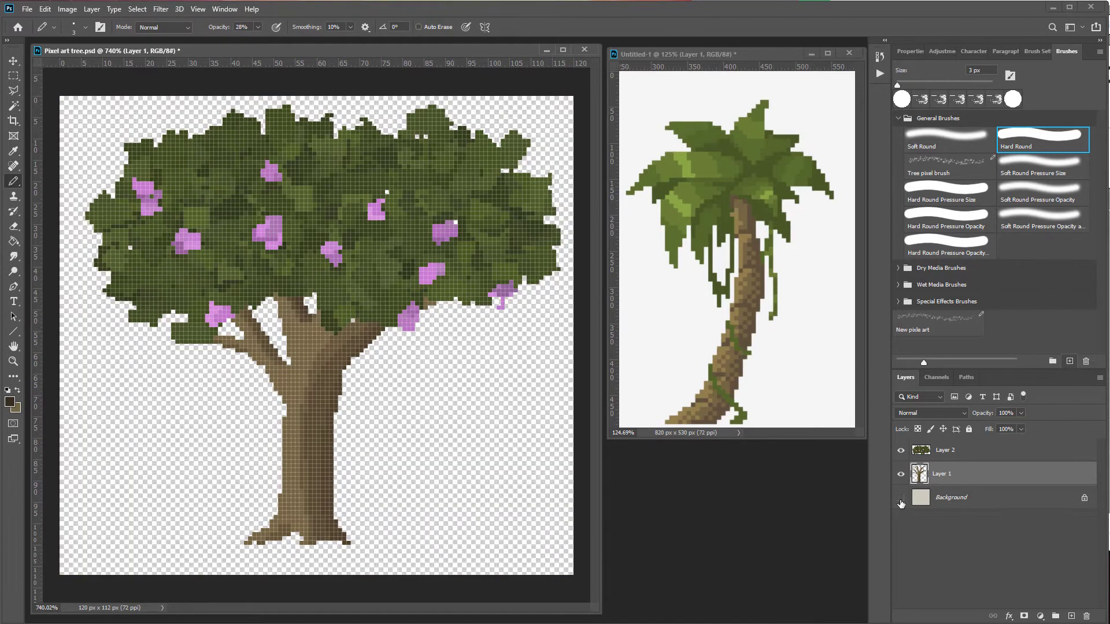
# Step: Save the artwork as a PNG named blossoms with the fastest saving option
pyautogui.click(26, 13)
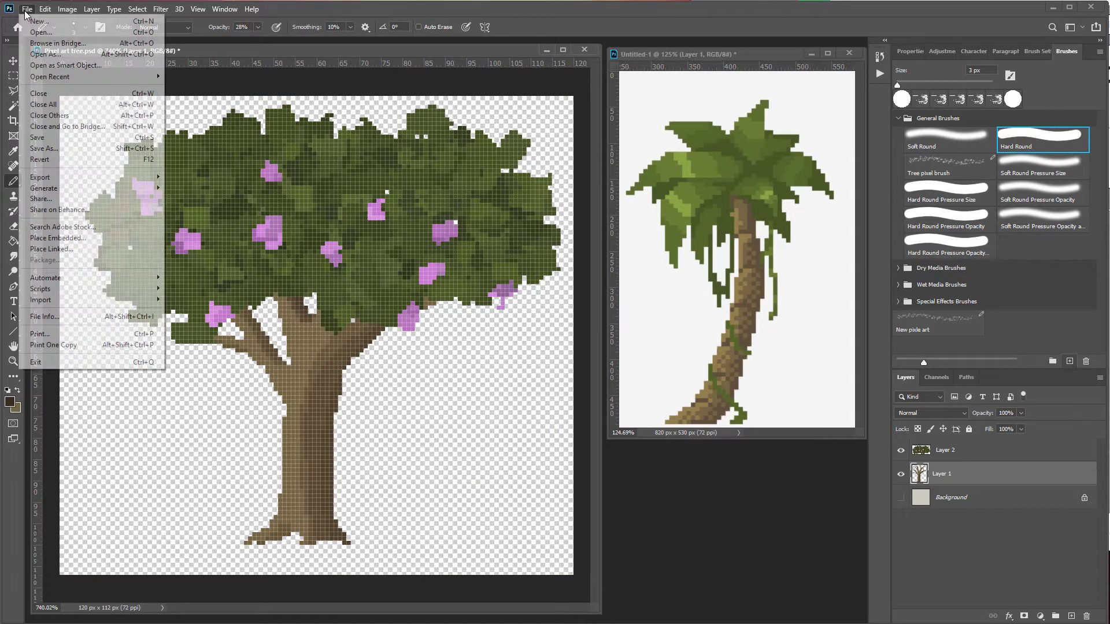
pyautogui.click(72, 148)
pyautogui.click(133, 374)
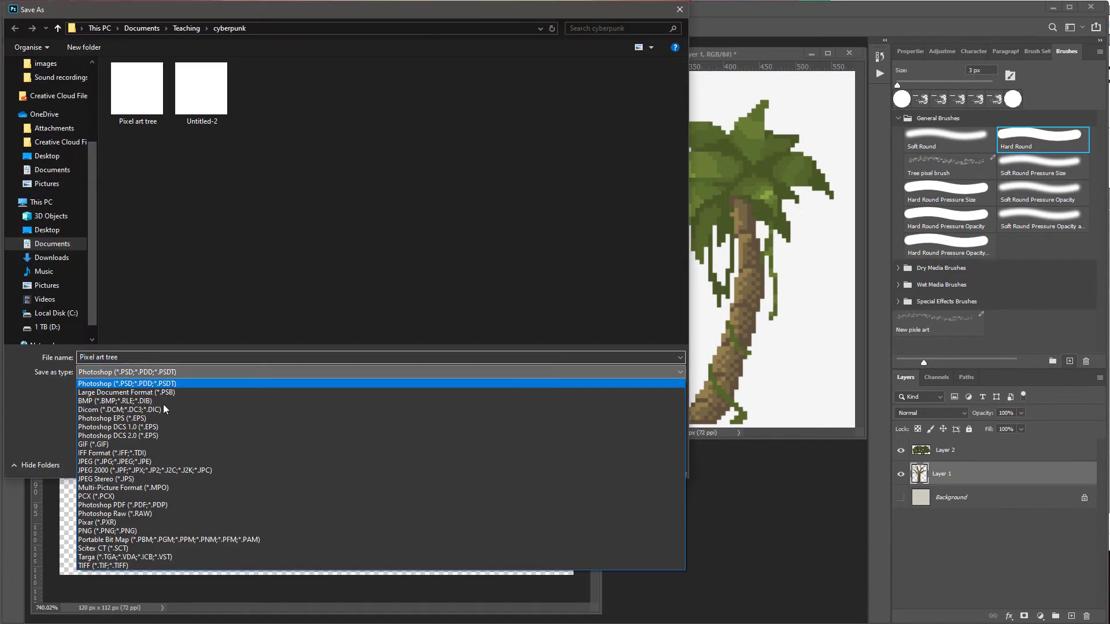
pyautogui.click(133, 526)
pyautogui.click(130, 357)
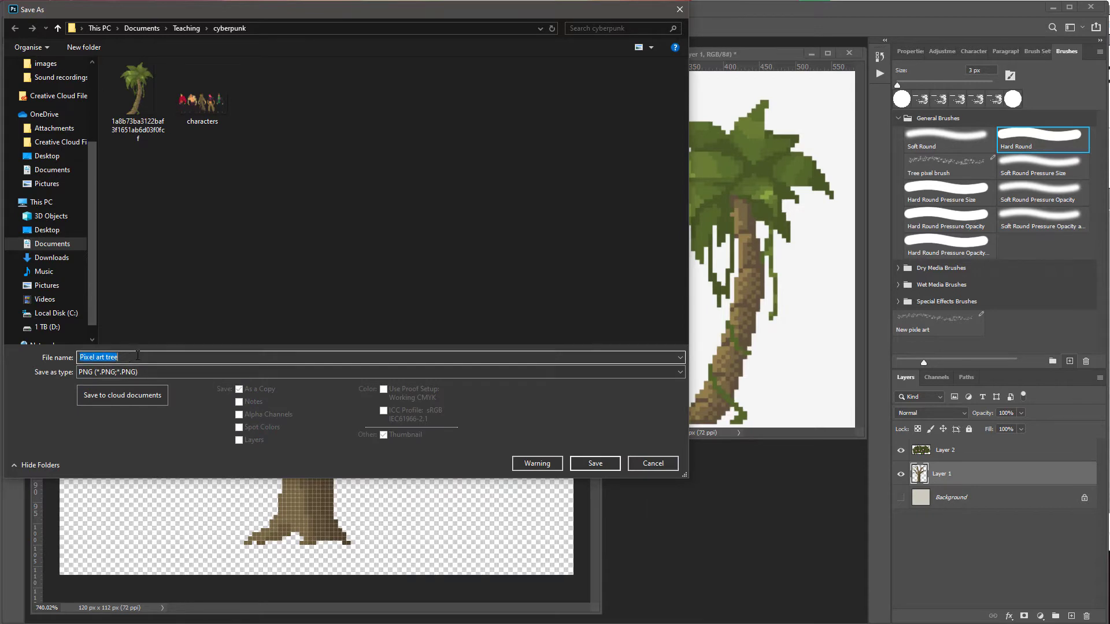
pyautogui.click(130, 358)
pyautogui.write('blossoms')
pyautogui.click(594, 464)
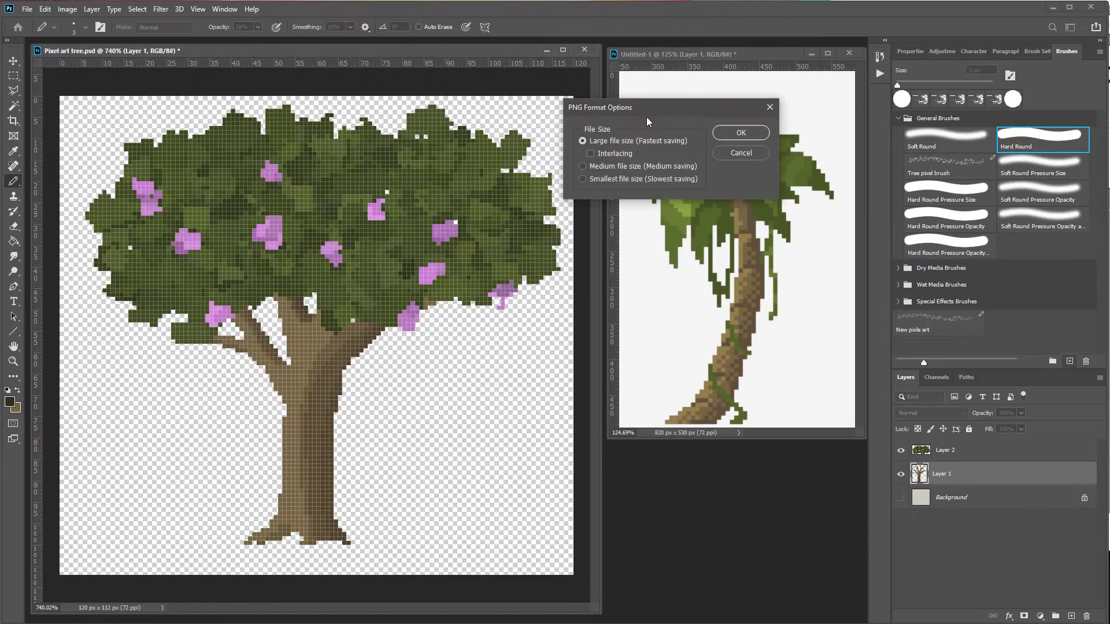
pyautogui.press('Return')
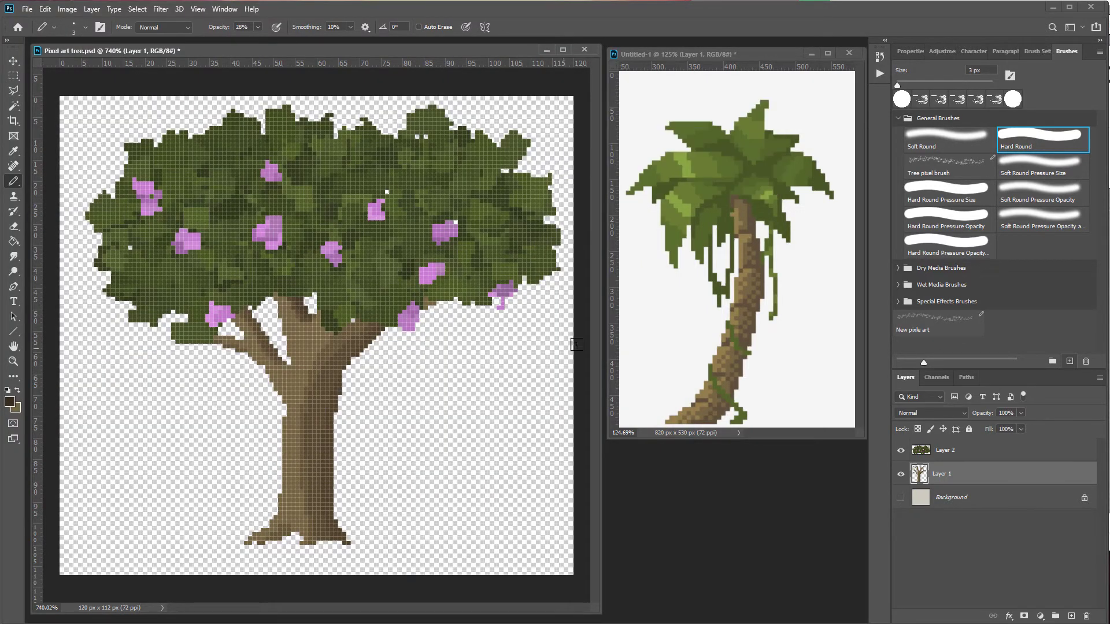
# Step: Close the tree document saving its changes with maximized compatibility, and close the reference without saving
pyautogui.click(585, 51)
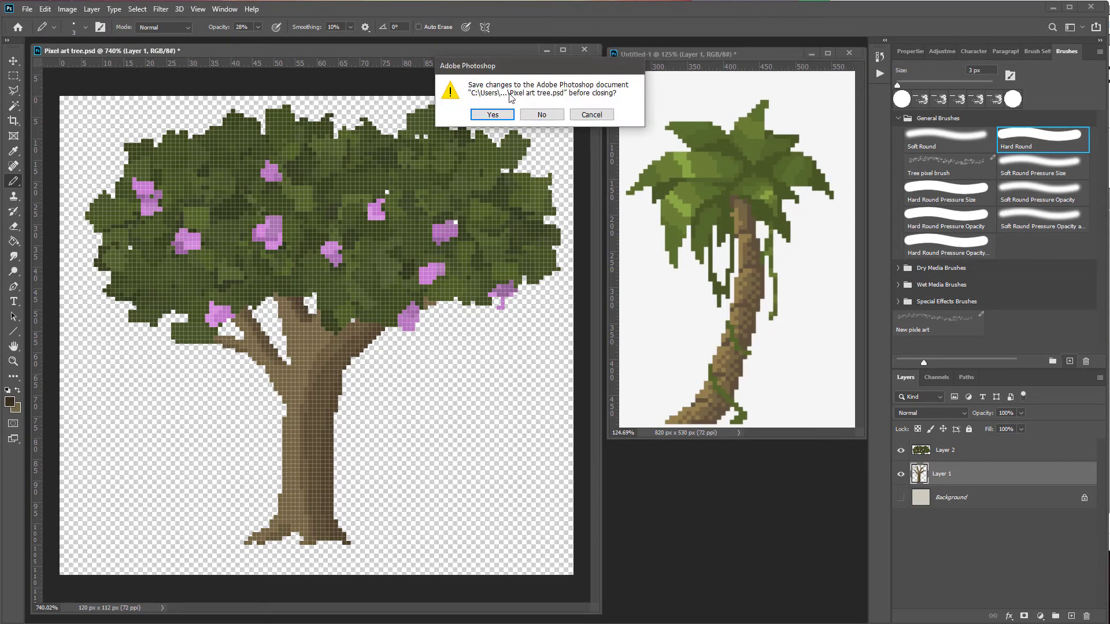
pyautogui.click(492, 115)
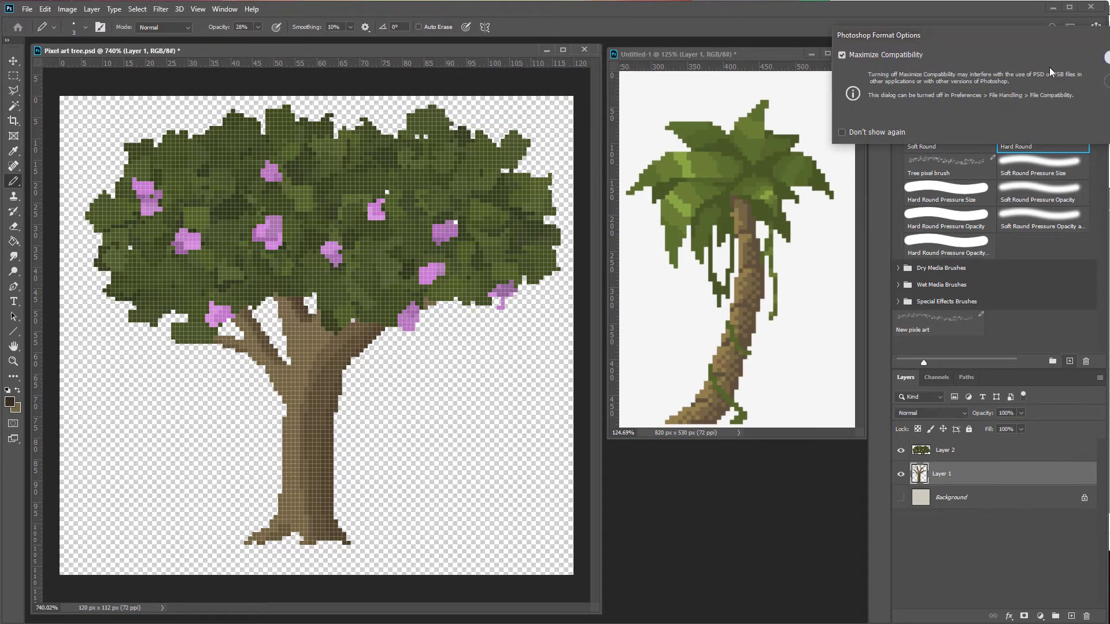
pyautogui.press('Return')
pyautogui.click(849, 53)
pyautogui.click(539, 113)
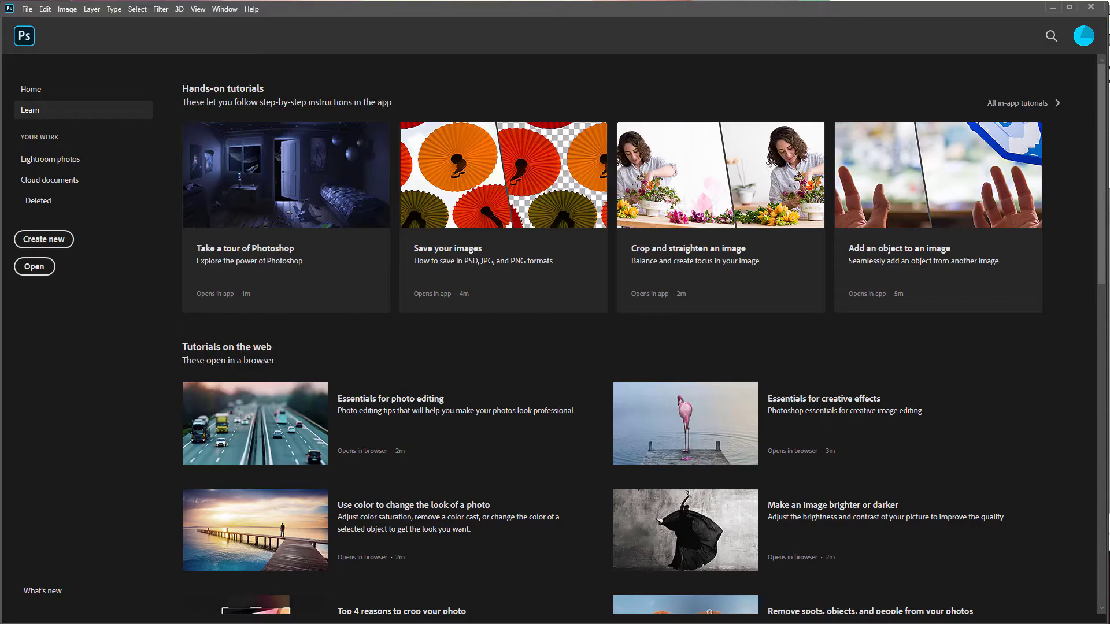
# Step: Create a new document from the clipboard size and paste the robot reference into it
pyautogui.click(43, 239)
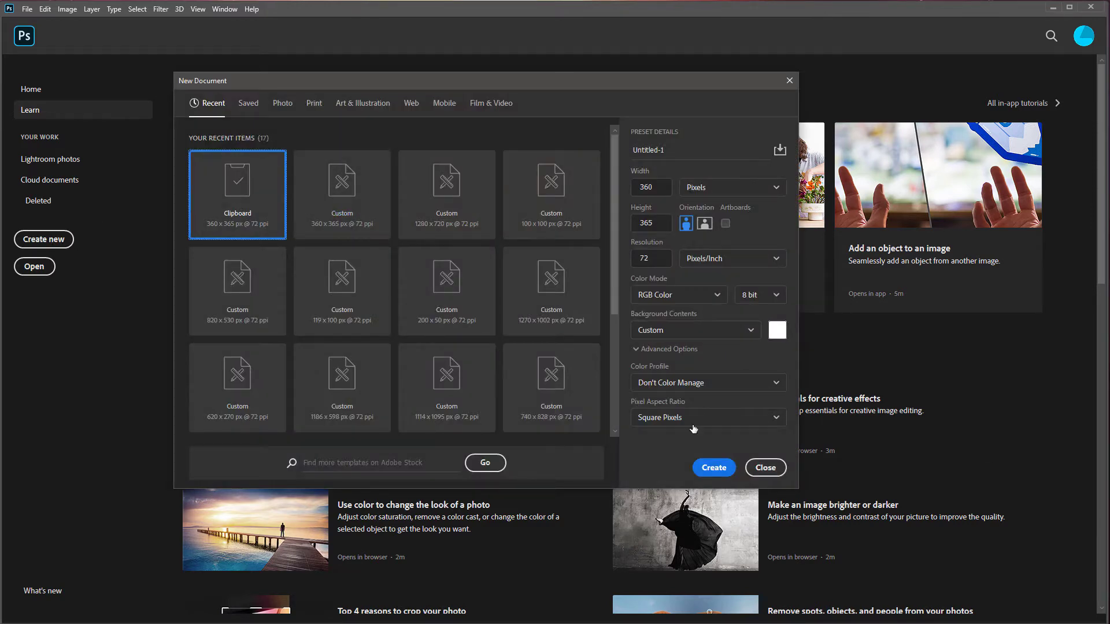
pyautogui.click(714, 467)
pyautogui.hotkey('ctrl', 'v')
pyautogui.moveTo(77, 43); pyautogui.dragTo(704, 97)
# Step: Create a new 120 × 120 px document
pyautogui.click(27, 8)
pyautogui.click(35, 21)
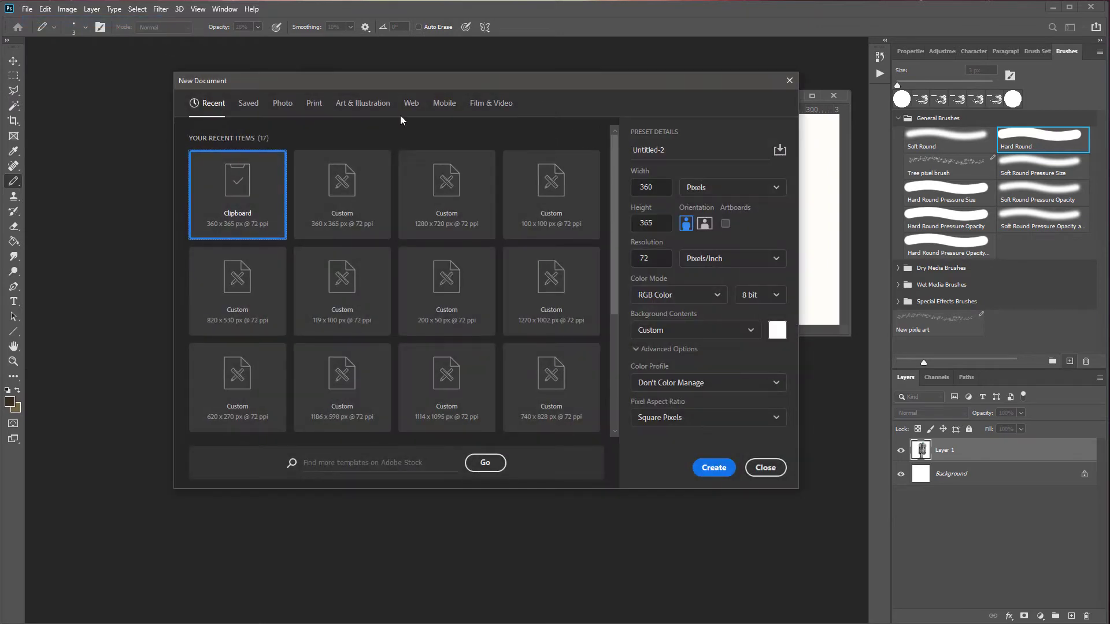
pyautogui.moveTo(400, 81); pyautogui.dragTo(284, 107)
pyautogui.moveTo(523, 250); pyautogui.dragTo(567, 256)
pyautogui.write('120')
pyautogui.click(537, 214)
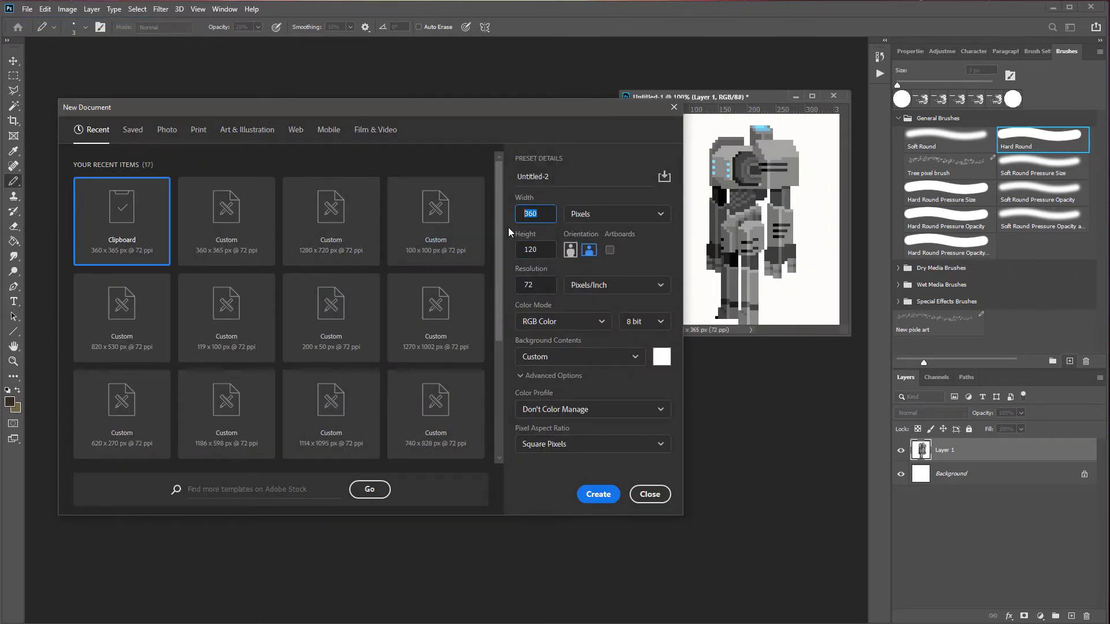
pyautogui.write('120')
pyautogui.click(601, 495)
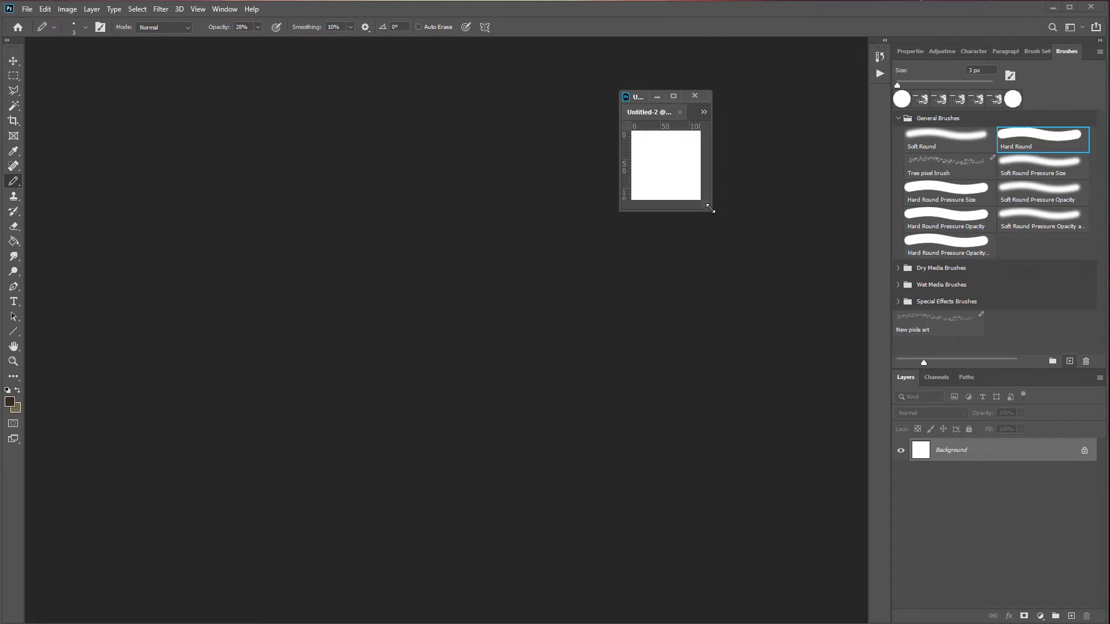
# Step: Float the new canvas in its own window beside the robot reference and zoom in on it
pyautogui.moveTo(710, 208); pyautogui.dragTo(827, 298)
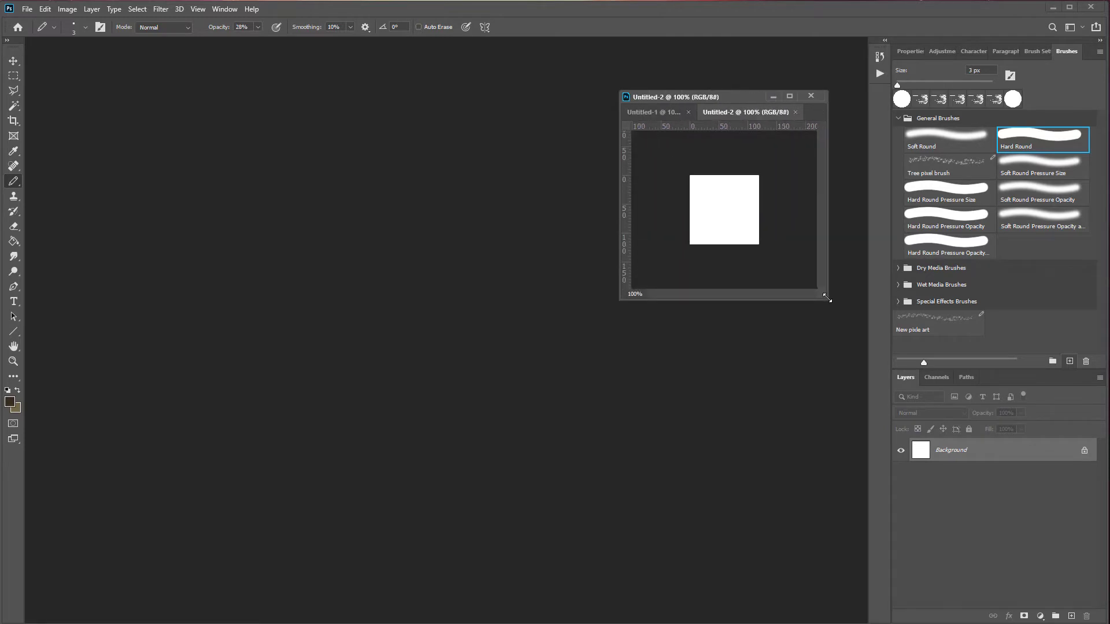
pyautogui.click(671, 114)
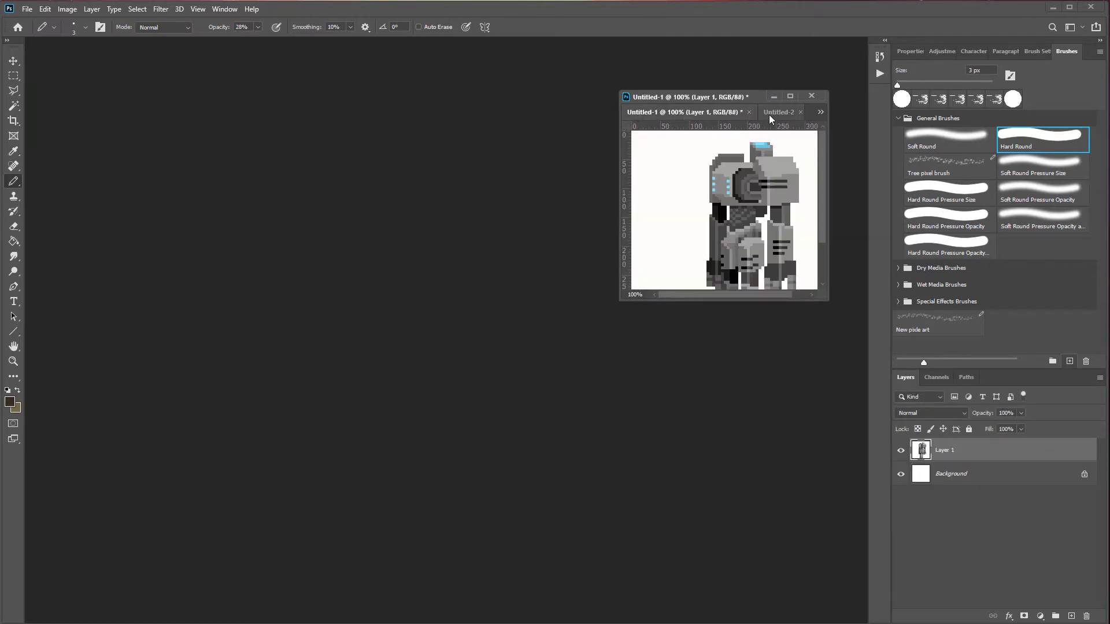
pyautogui.moveTo(769, 115); pyautogui.dragTo(247, 177)
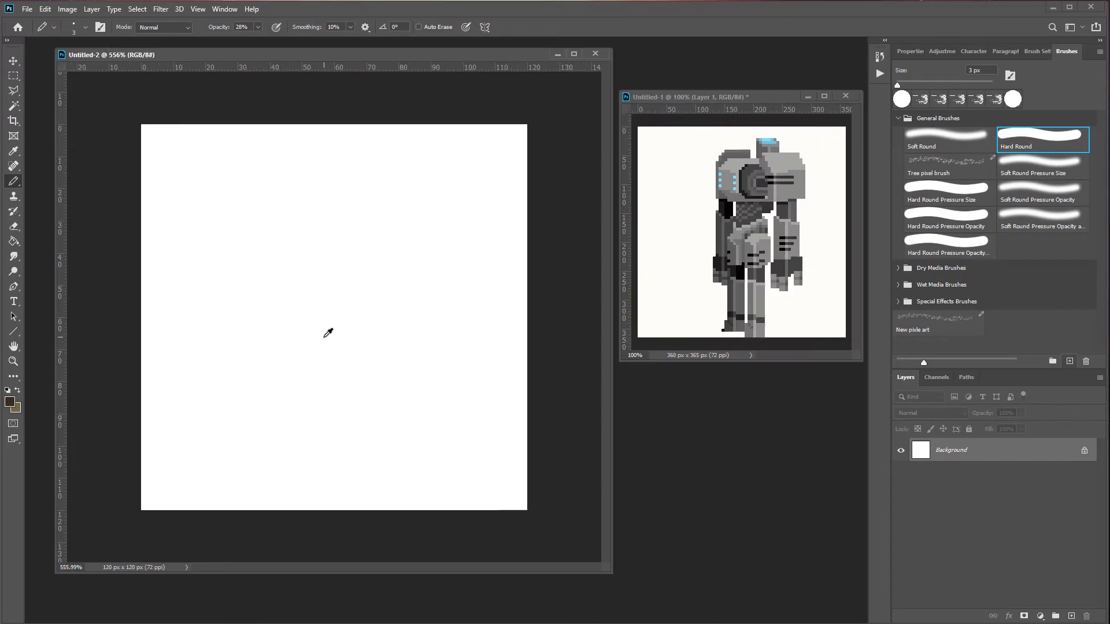
pyautogui.scroll(2, 315, 339)
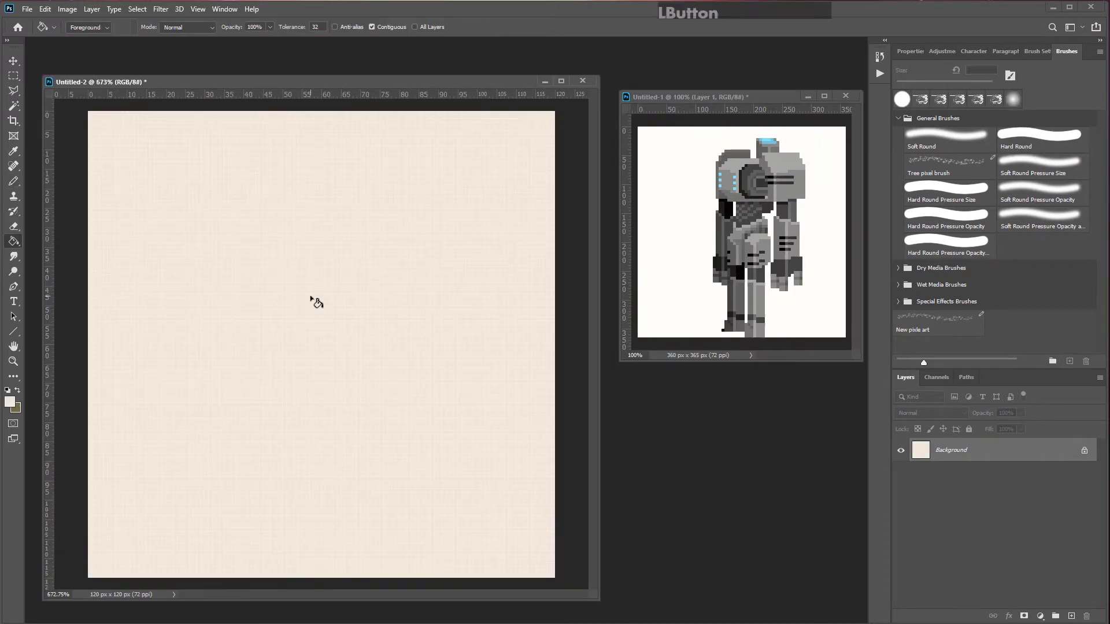
# Step: Enable vertical symmetry painting for the pencil down the middle of the canvas
pyautogui.click(13, 61)
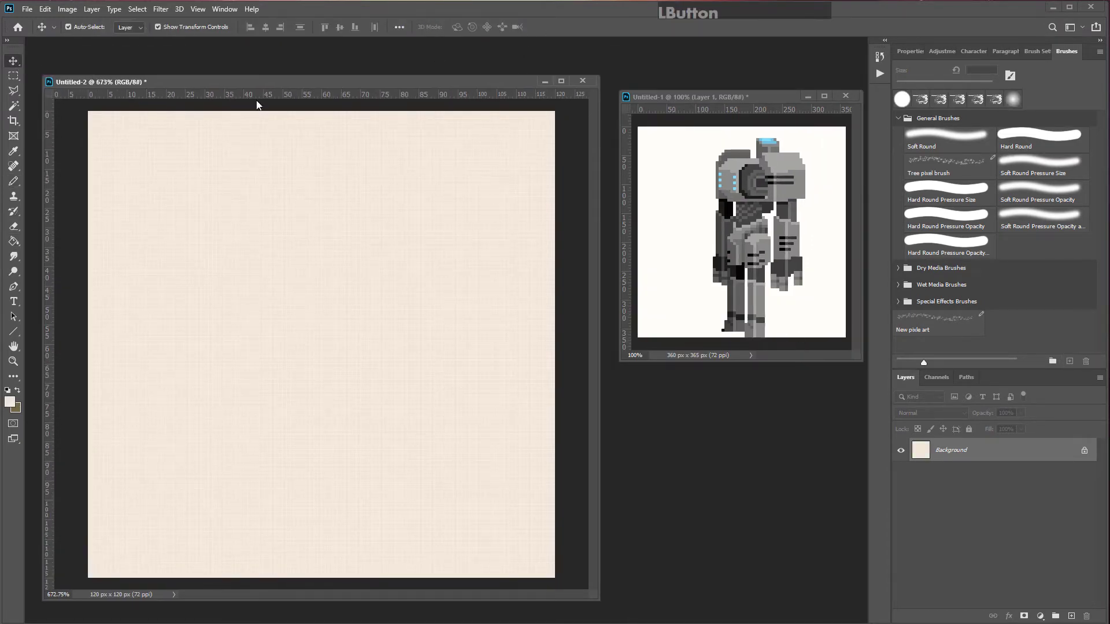
pyautogui.press('b')
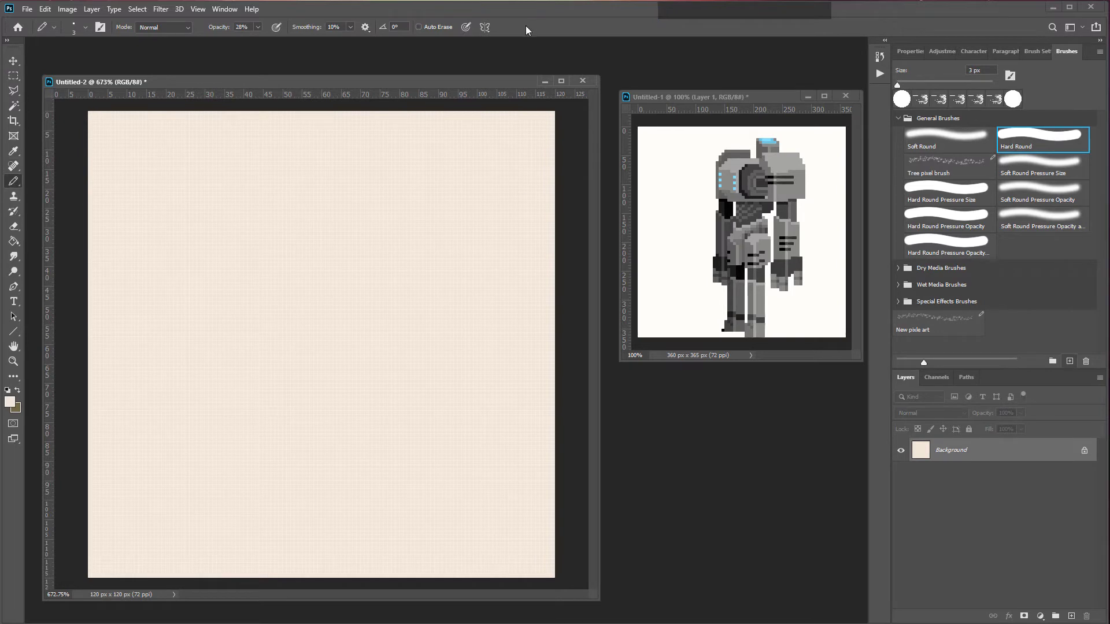
pyautogui.click(485, 28)
pyautogui.click(526, 73)
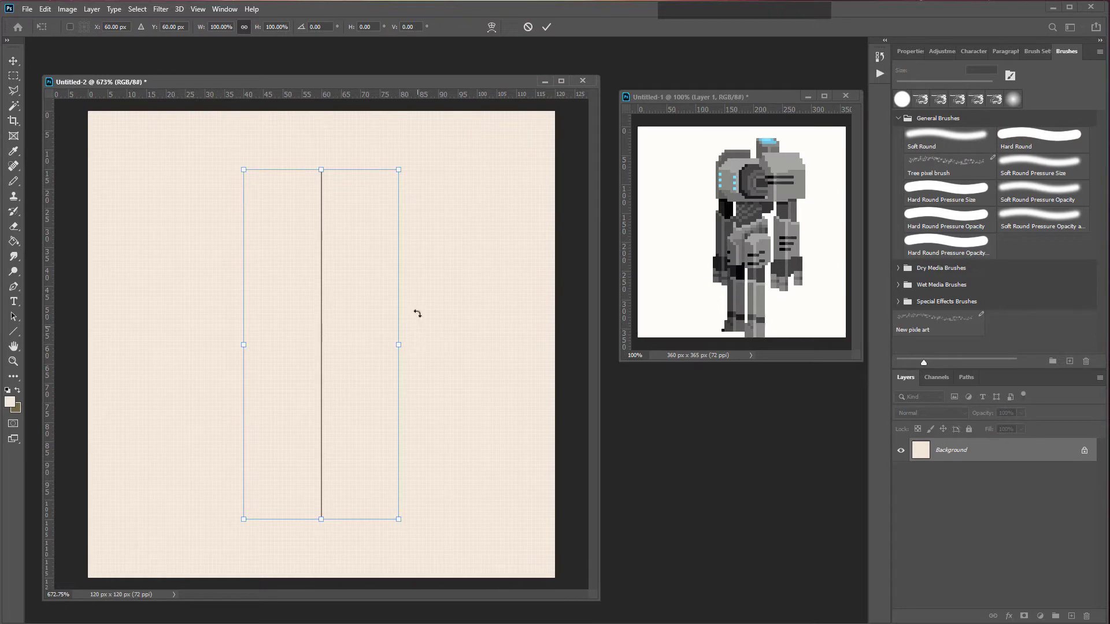
pyautogui.press('Return')
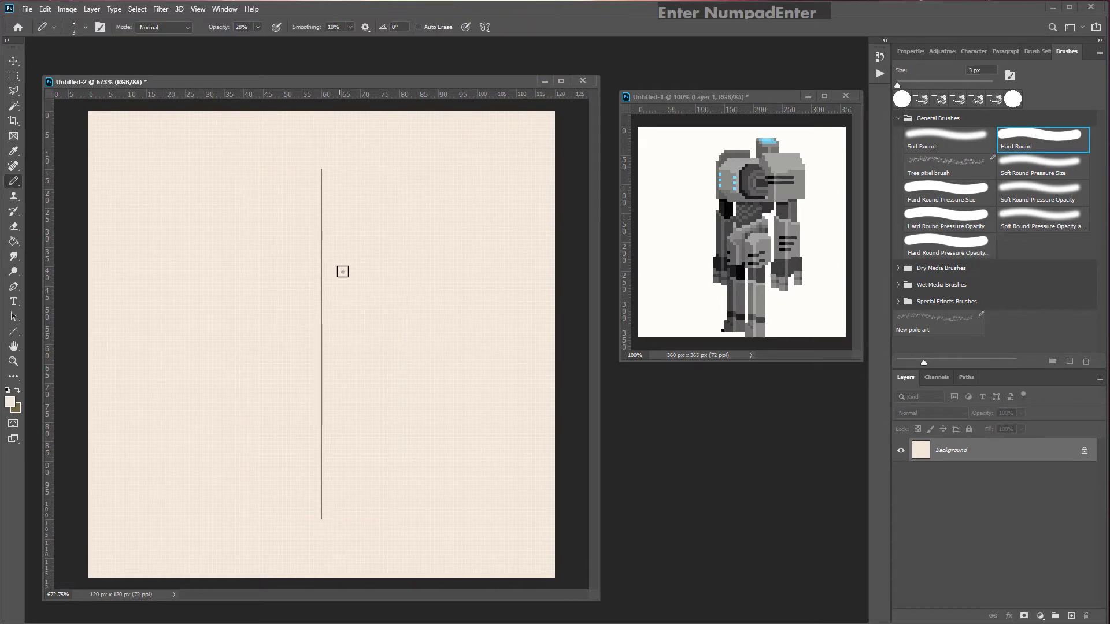
# Step: Set the pencil to 1 px at 100% opacity and pick a dark grey from the robot reference
pyautogui.keyDown('ctrl'); pyautogui.keyDown('alt'); pyautogui.click(387, 280); pyautogui.keyUp('alt'); pyautogui.keyUp('ctrl')
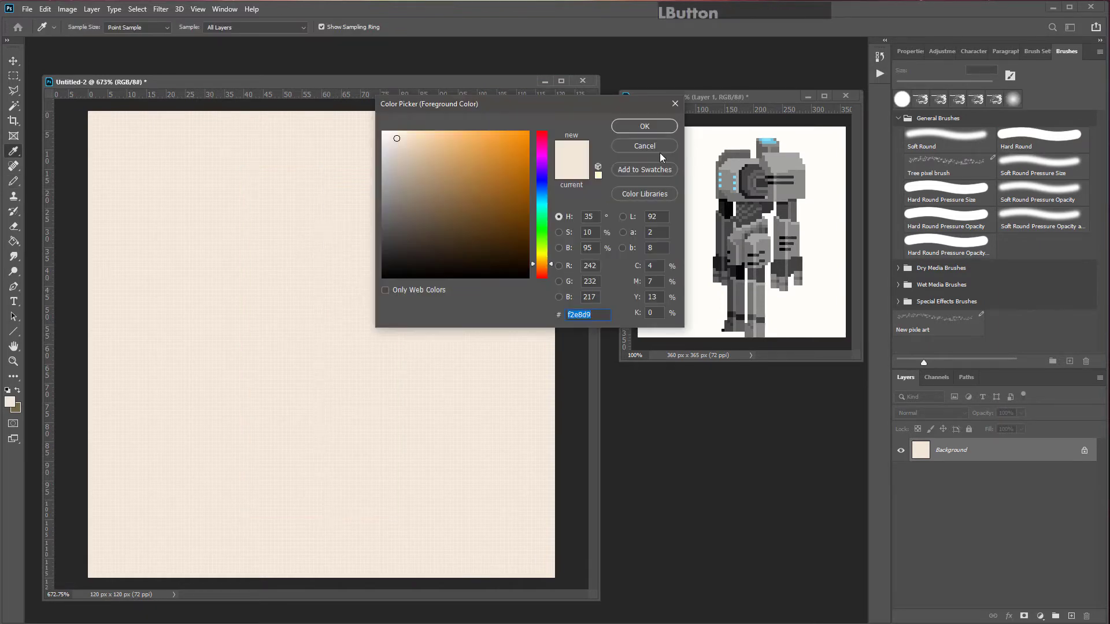
pyautogui.click(661, 151)
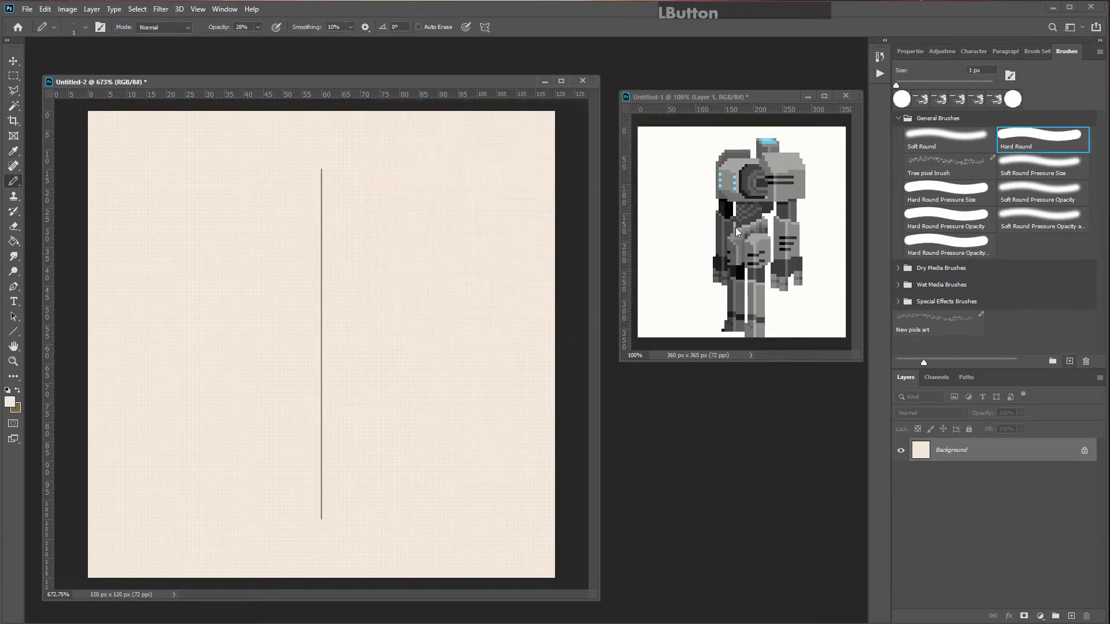
pyautogui.keyDown('alt'); pyautogui.click(730, 223); pyautogui.keyUp('alt')
pyautogui.click(346, 244)
pyautogui.click(257, 29)
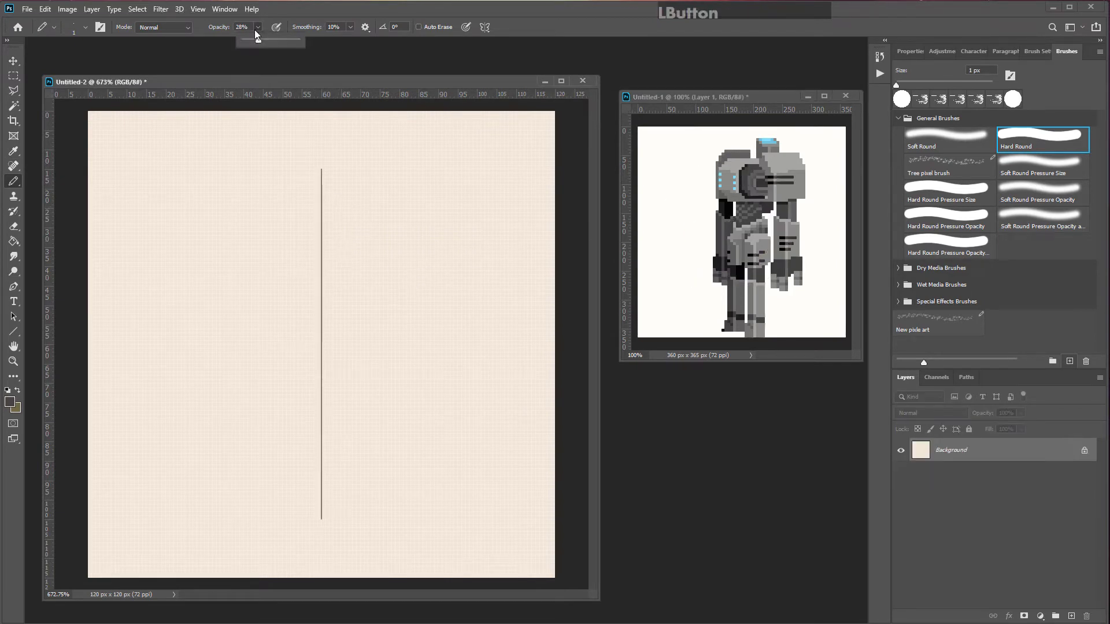
pyautogui.click(346, 16)
pyautogui.moveTo(359, 386)
pyautogui.mouseDown()
pyautogui.moveTo(532, 229)
pyautogui.moveTo(530, 368)
pyautogui.moveTo(412, 350)
pyautogui.moveTo(416, 269)
pyautogui.moveTo(494, 270)
pyautogui.moveTo(445, 319)
pyautogui.mouseUp()
pyautogui.hotkey('ctrl', 'z')
pyautogui.hotkey('ctrl', 'z')
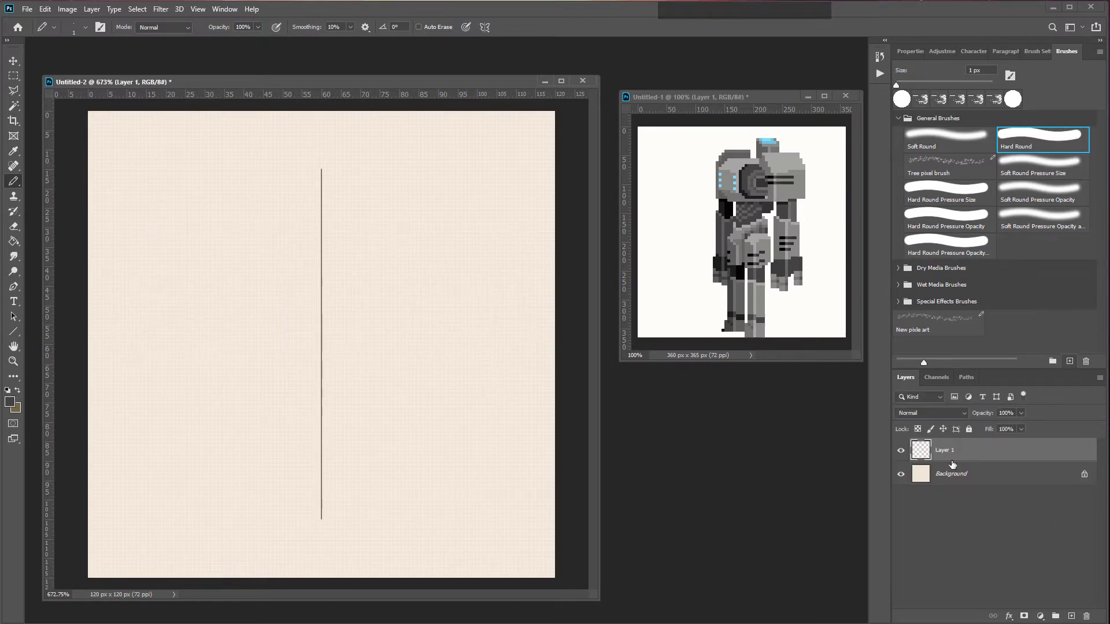
# Step: Experiment with smoothing values by drawing mirrored test swirls, settling on 70% smoothing
pyautogui.moveTo(350, 27); pyautogui.dragTo(393, 43)
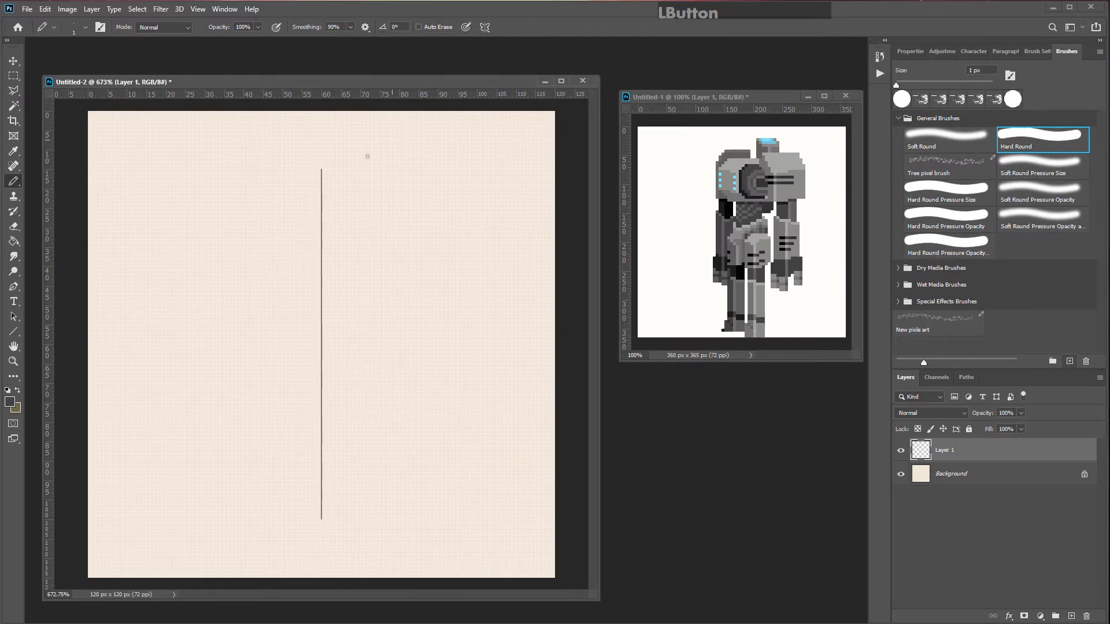
pyautogui.moveTo(335, 174)
pyautogui.mouseDown()
pyautogui.moveTo(495, 215)
pyautogui.moveTo(475, 191)
pyautogui.moveTo(429, 185)
pyautogui.moveTo(399, 214)
pyautogui.moveTo(404, 251)
pyautogui.moveTo(432, 271)
pyautogui.moveTo(461, 252)
pyautogui.moveTo(416, 225)
pyautogui.mouseUp()
pyautogui.click(350, 27)
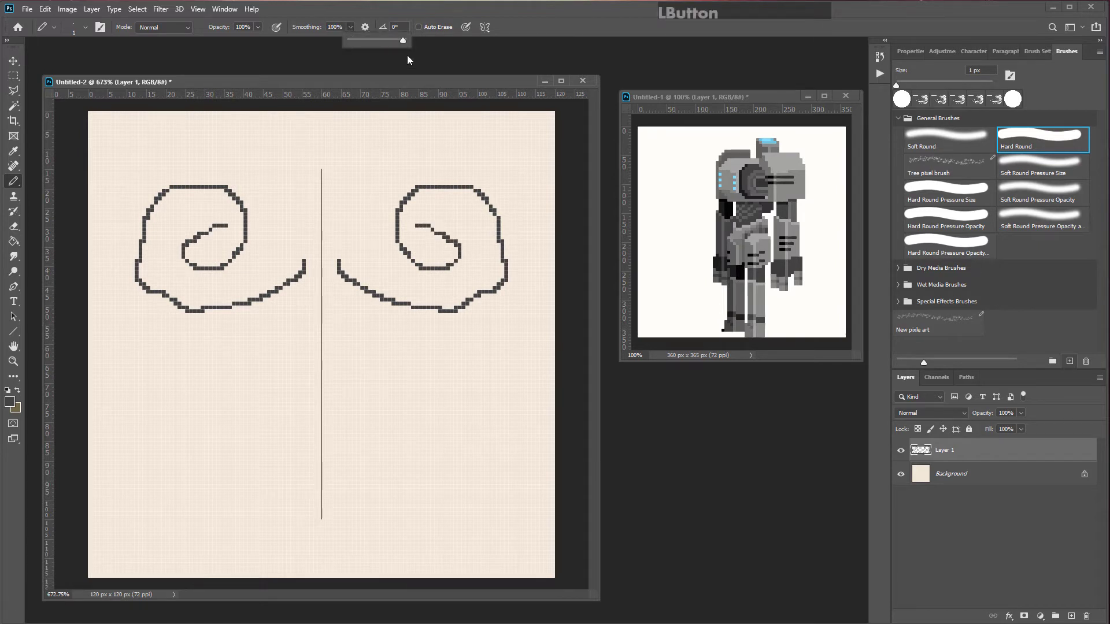
pyautogui.click(390, 43)
pyautogui.click(346, 452)
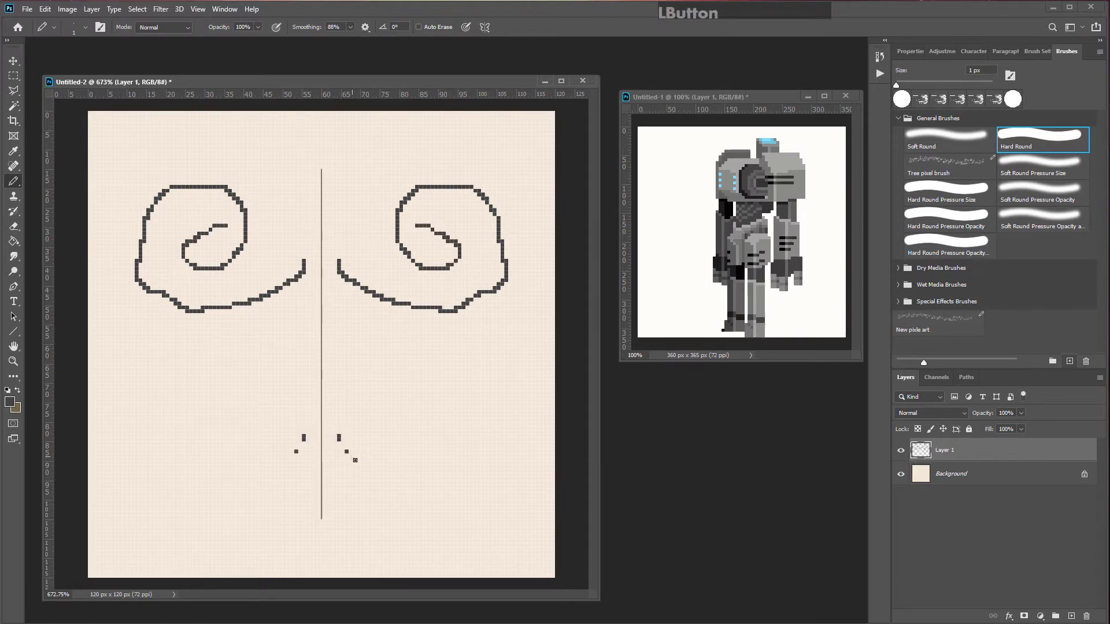
pyautogui.moveTo(355, 460)
pyautogui.mouseDown()
pyautogui.moveTo(452, 490)
pyautogui.moveTo(519, 465)
pyautogui.moveTo(533, 408)
pyautogui.moveTo(515, 370)
pyautogui.moveTo(324, 424)
pyautogui.moveTo(347, 457)
pyautogui.moveTo(390, 470)
pyautogui.moveTo(473, 434)
pyautogui.moveTo(472, 394)
pyautogui.mouseUp()
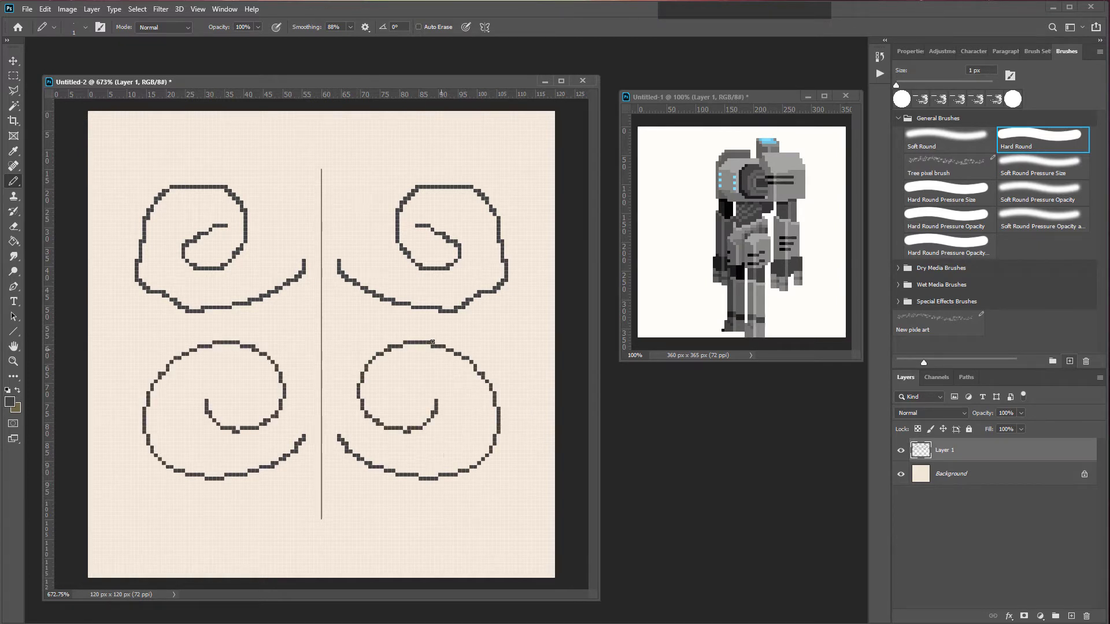
pyautogui.hotkey('ctrl', 'z')
pyautogui.moveTo(339, 444)
pyautogui.mouseDown()
pyautogui.moveTo(441, 485)
pyautogui.moveTo(355, 396)
pyautogui.mouseUp()
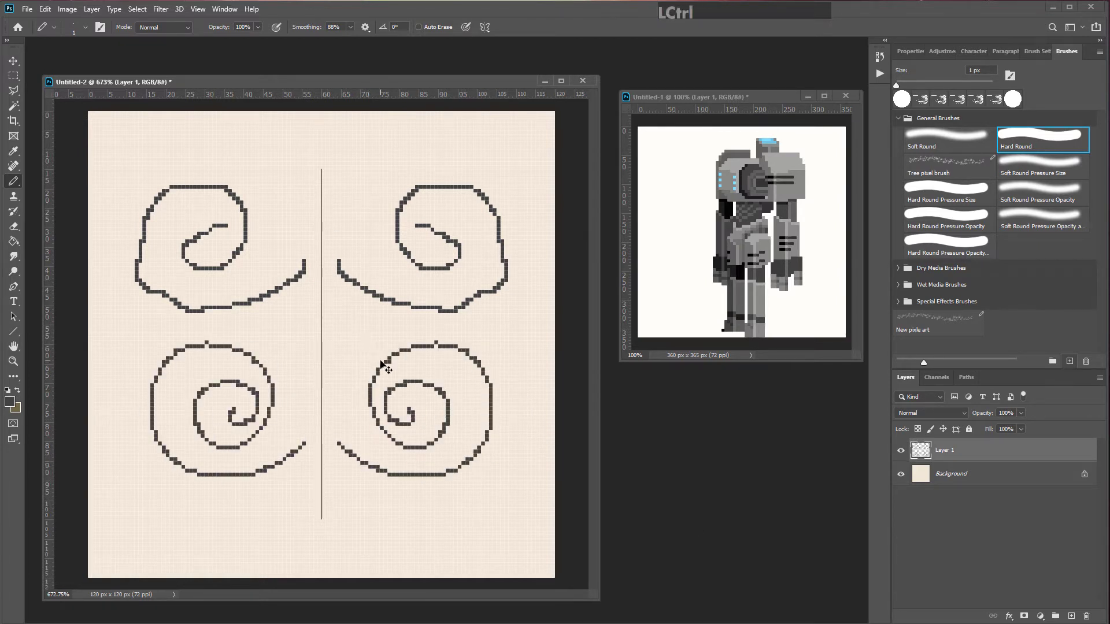
pyautogui.hotkey('ctrl', 'z')
# Step: Outline the robot's mirrored hip piece with straight pixel lines near the canvas bottom
pyautogui.click(307, 470)
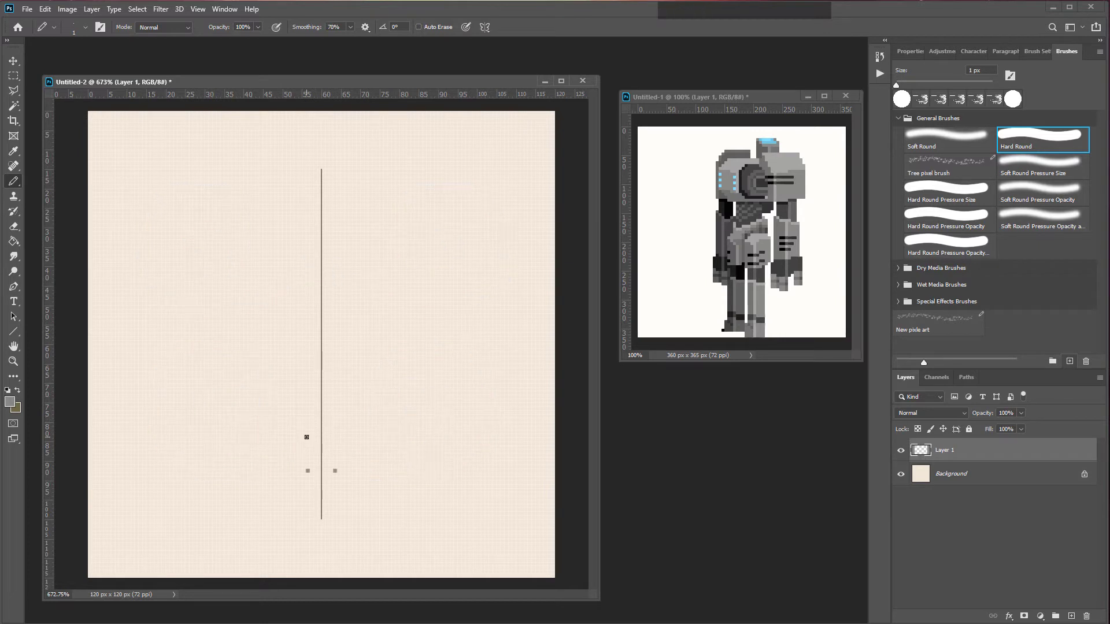
pyautogui.keyDown('shift'); pyautogui.click(307, 437); pyautogui.keyUp('shift')
pyautogui.keyDown('shift'); pyautogui.click(306, 472); pyautogui.keyUp('shift')
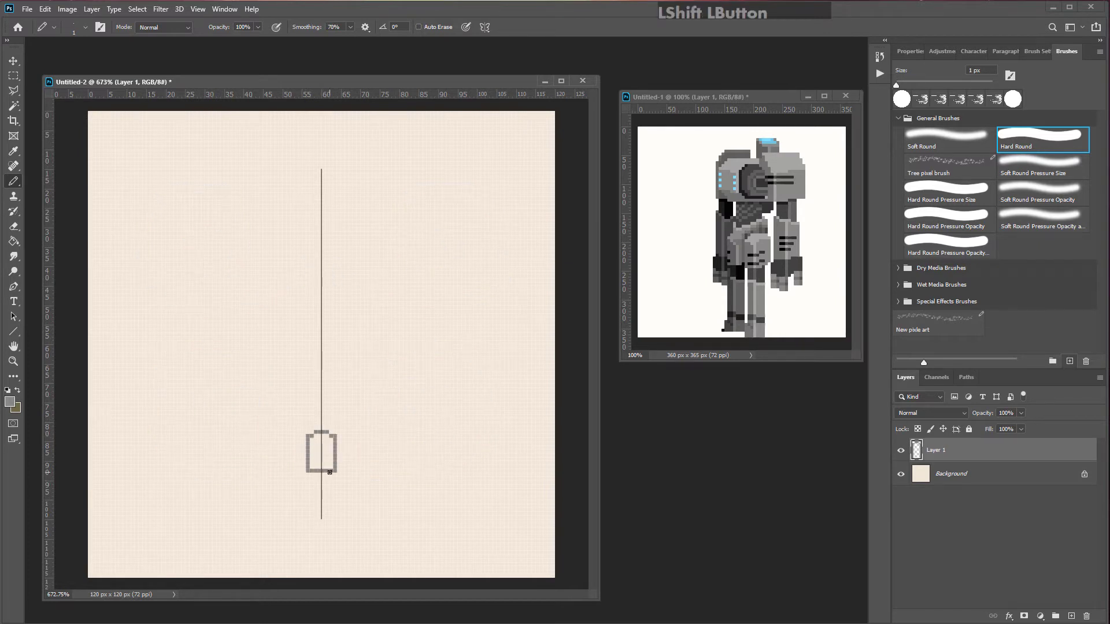
pyautogui.keyDown('shift'); pyautogui.click(260, 451); pyautogui.keyUp('shift')
pyautogui.click(260, 478)
pyautogui.keyDown('shift'); pyautogui.click(301, 471); pyautogui.keyUp('shift')
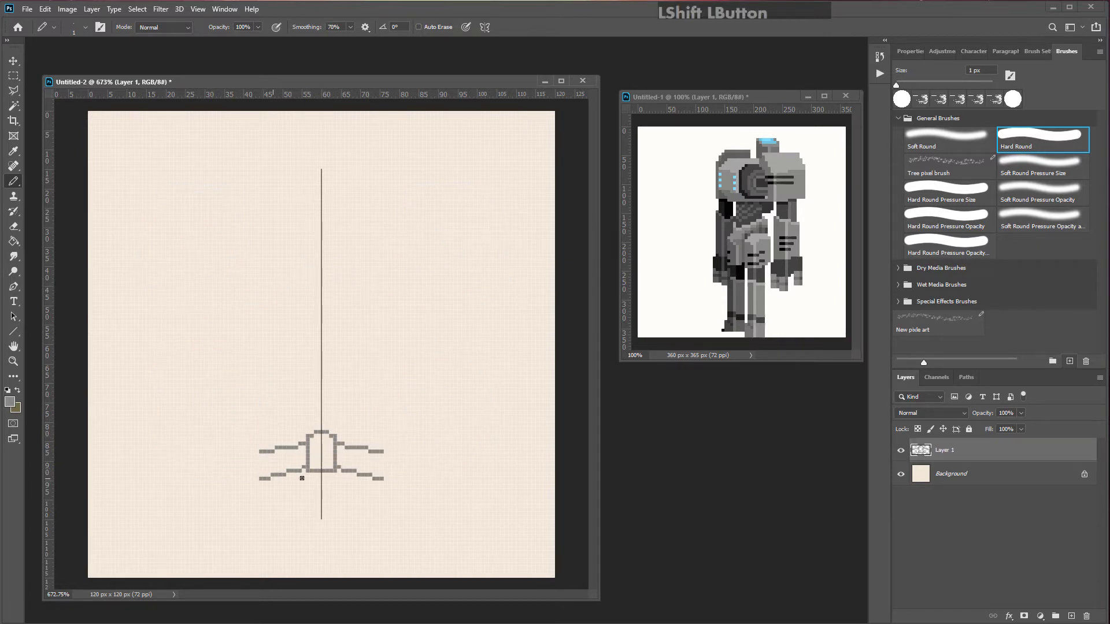
pyautogui.click(385, 441)
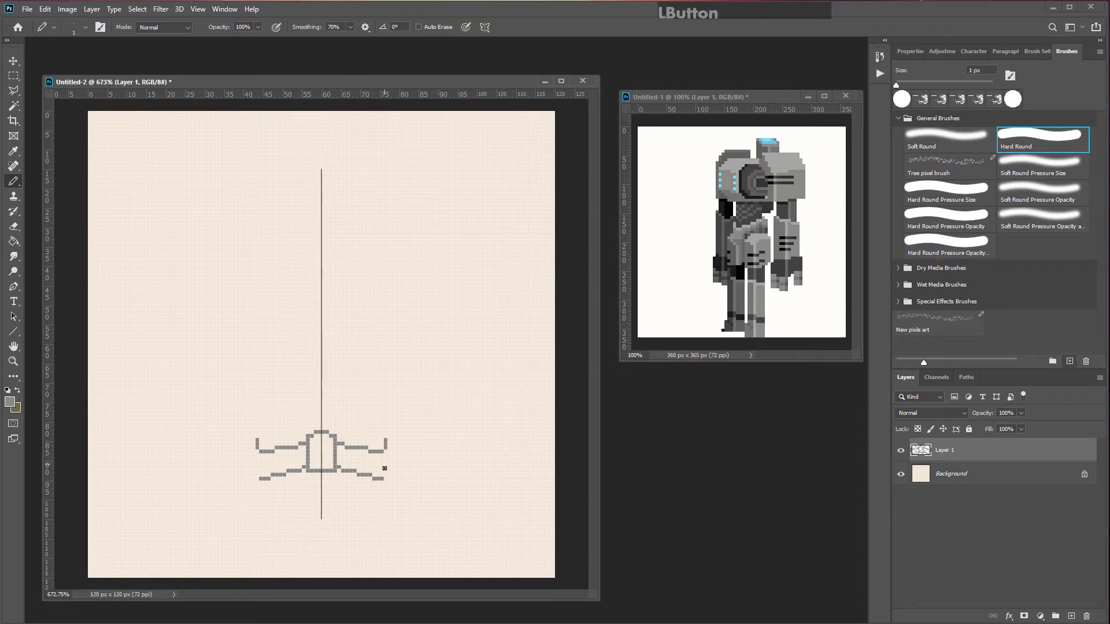
pyautogui.moveTo(385, 468); pyautogui.dragTo(386, 495)
# Step: Outline the robot's legs rising up from the hips on both sides
pyautogui.keyDown('shift'); pyautogui.click(419, 498); pyautogui.keyUp('shift')
pyautogui.keyDown('shift'); pyautogui.click(421, 432); pyautogui.keyUp('shift')
pyautogui.keyDown('shift'); pyautogui.click(409, 425); pyautogui.keyUp('shift')
pyautogui.keyDown('shift'); pyautogui.click(406, 409); pyautogui.keyUp('shift')
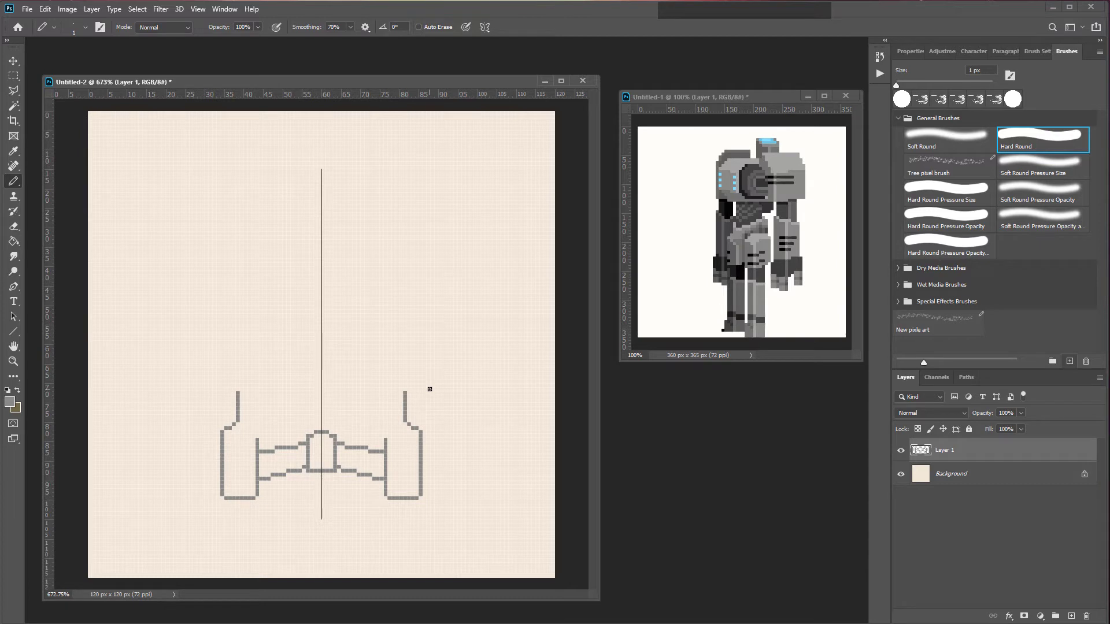
pyautogui.click(405, 386)
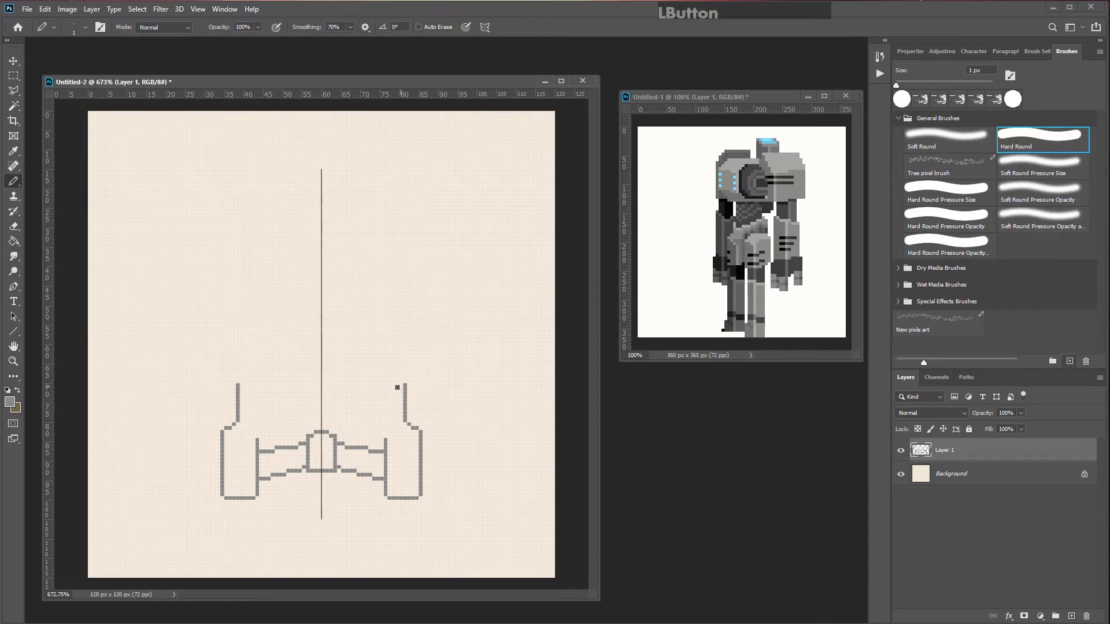
# Step: Outline the robot's arms, shoulders and head with a large round eye
pyautogui.keyDown('shift'); pyautogui.click(393, 386); pyautogui.keyUp('shift')
pyautogui.keyDown('shift'); pyautogui.click(386, 437); pyautogui.keyUp('shift')
pyautogui.keyDown('shift'); pyautogui.click(444, 538); pyautogui.keyUp('shift')
pyautogui.keyDown('shift'); pyautogui.click(463, 356); pyautogui.keyUp('shift')
pyautogui.keyDown('shift'); pyautogui.click(449, 186); pyautogui.keyUp('shift')
pyautogui.press('e')
pyautogui.press('b')
# Step: Refine the torso outline and draw a small diamond inside the eye
pyautogui.keyDown('shift'); pyautogui.click(257, 283); pyautogui.keyUp('shift')
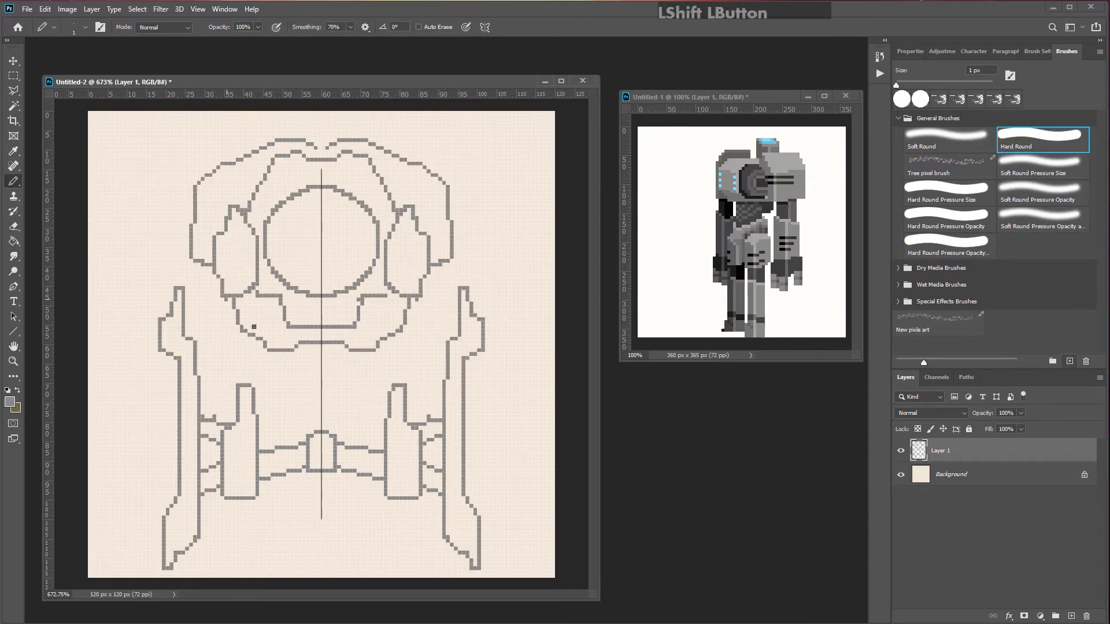
pyautogui.keyDown('shift'); pyautogui.click(226, 361); pyautogui.keyUp('shift')
pyautogui.keyDown('shift'); pyautogui.click(253, 367); pyautogui.keyUp('shift')
pyautogui.keyDown('shift'); pyautogui.click(265, 401); pyautogui.keyUp('shift')
pyautogui.keyDown('shift'); pyautogui.click(304, 477); pyautogui.keyUp('shift')
pyautogui.keyDown('shift'); pyautogui.click(313, 260); pyautogui.keyUp('shift')
pyautogui.keyDown('shift'); pyautogui.click(297, 245); pyautogui.keyUp('shift')
# Step: Pick a light blue from the reference and switch to the Paint Bucket tool
pyautogui.press('g')
pyautogui.keyDown('alt'); pyautogui.click(767, 140); pyautogui.keyUp('alt')
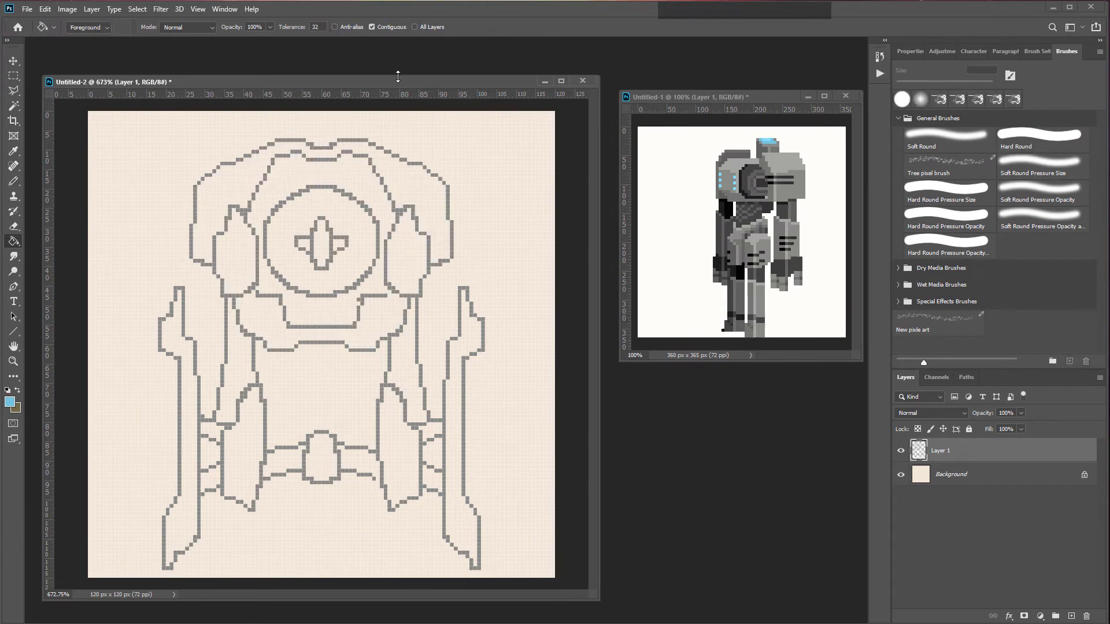
pyautogui.click(13, 241)
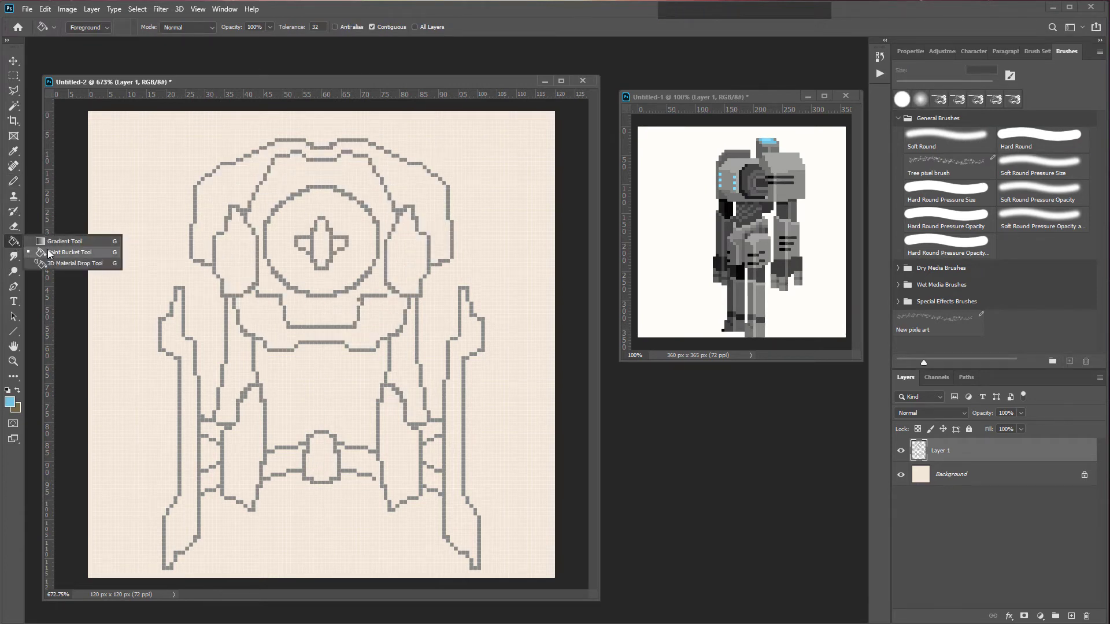
pyautogui.click(41, 252)
pyautogui.press('g')
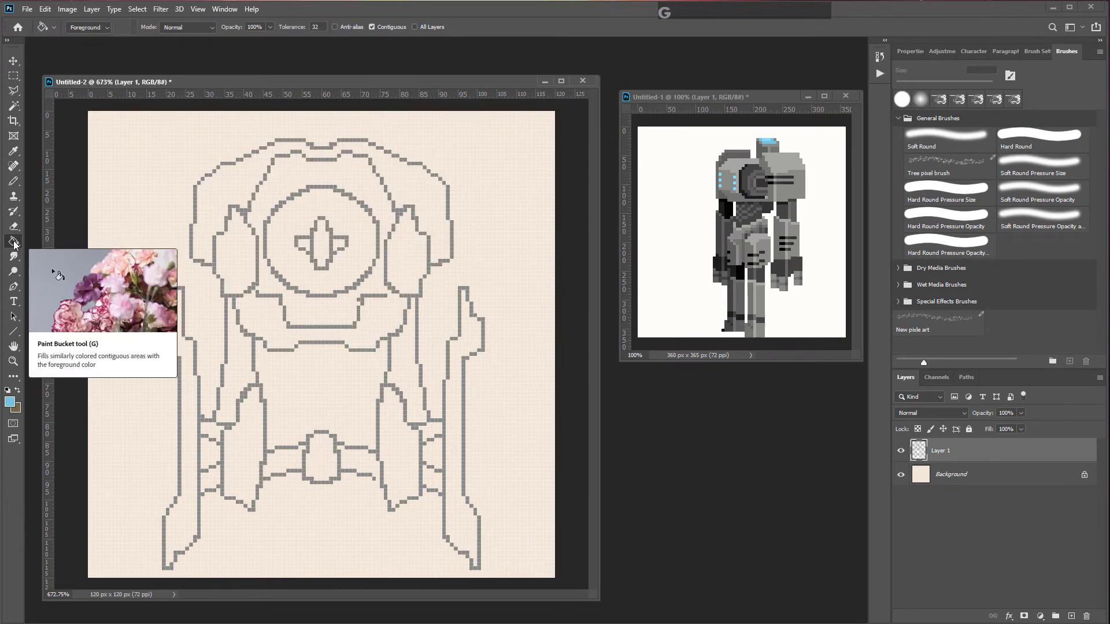
pyautogui.click(12, 242)
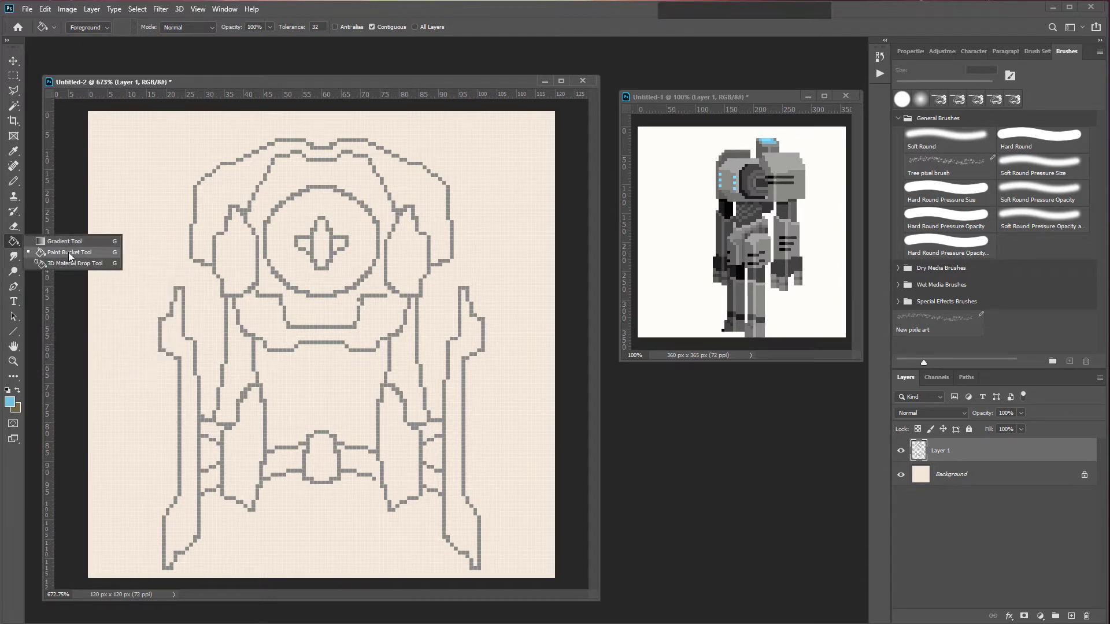
pyautogui.click(68, 254)
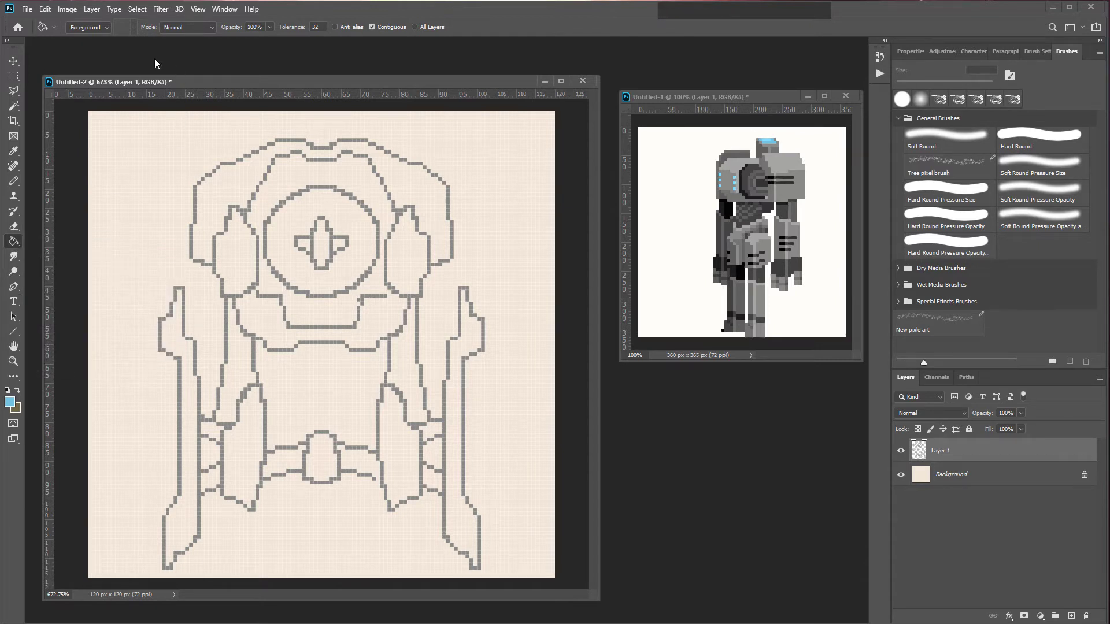
# Step: Try filling the robot's leg shapes with dark grey using the anti-aliased Paint Bucket
pyautogui.keyDown('alt'); pyautogui.click(98, 256); pyautogui.keyUp('alt')
pyautogui.click(399, 461)
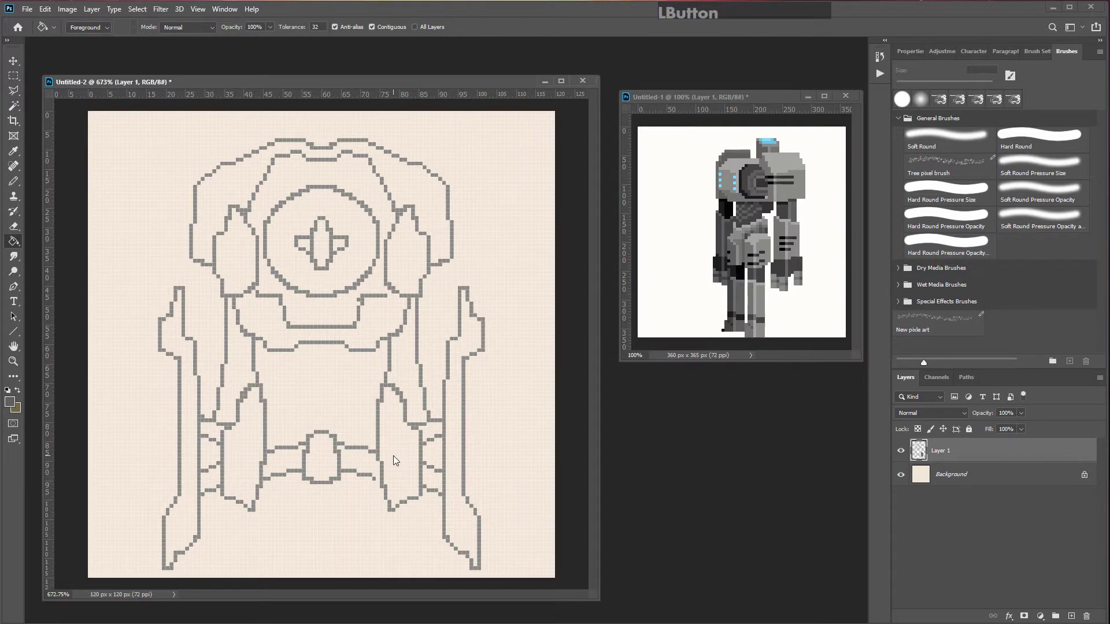
pyautogui.click(393, 458)
pyautogui.scroll(3, 427, 445)
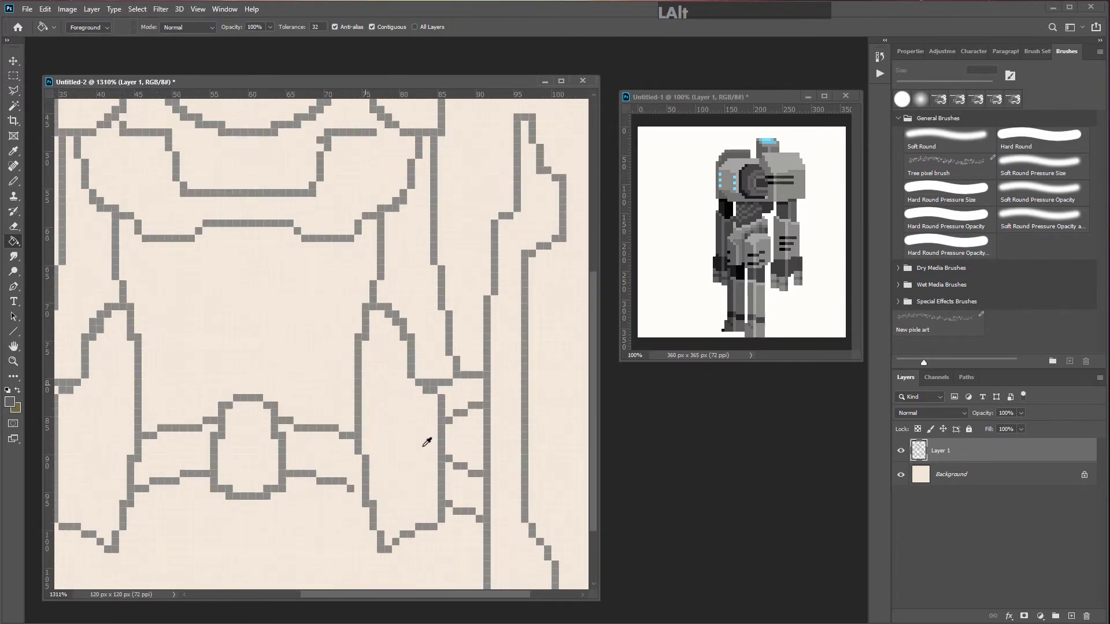
pyautogui.scroll(1, 423, 446)
pyautogui.click(394, 450)
pyautogui.scroll(-2, 419, 477)
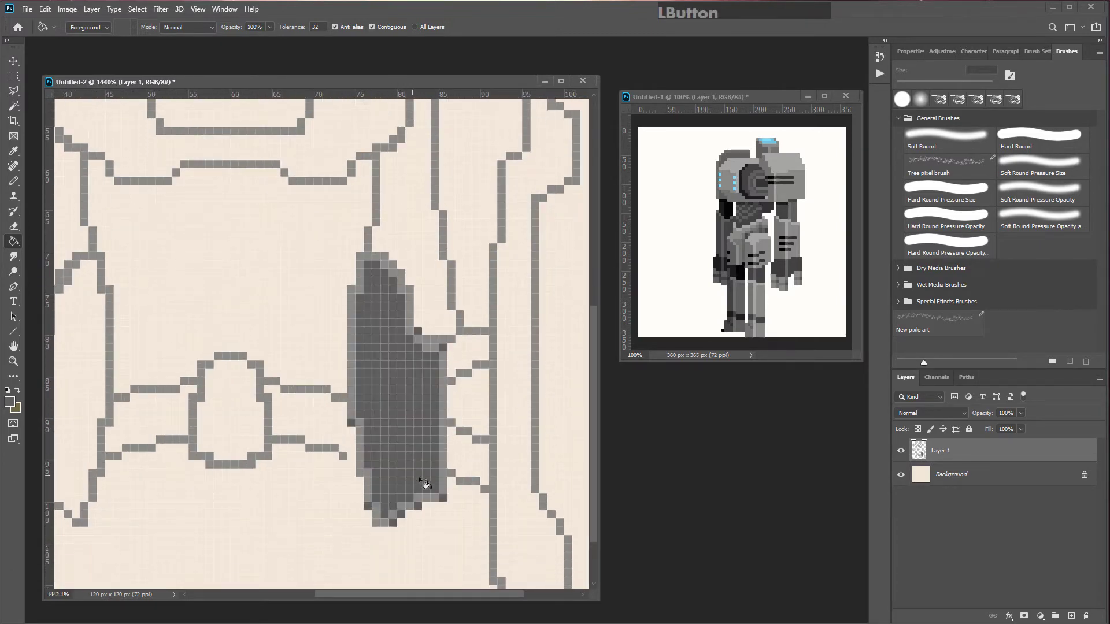
pyautogui.click(519, 369)
pyautogui.scroll(-1, 552, 460)
pyautogui.moveTo(531, 394); pyautogui.dragTo(419, 389)
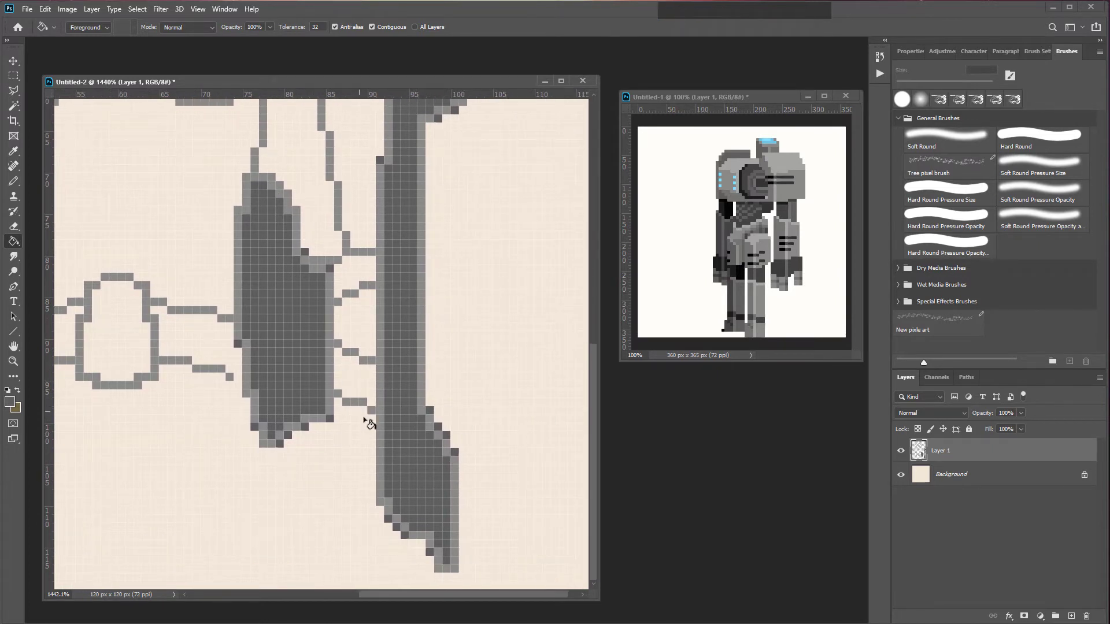
pyautogui.hotkey('ctrl', 'z')
pyautogui.hotkey('ctrl', 'z')
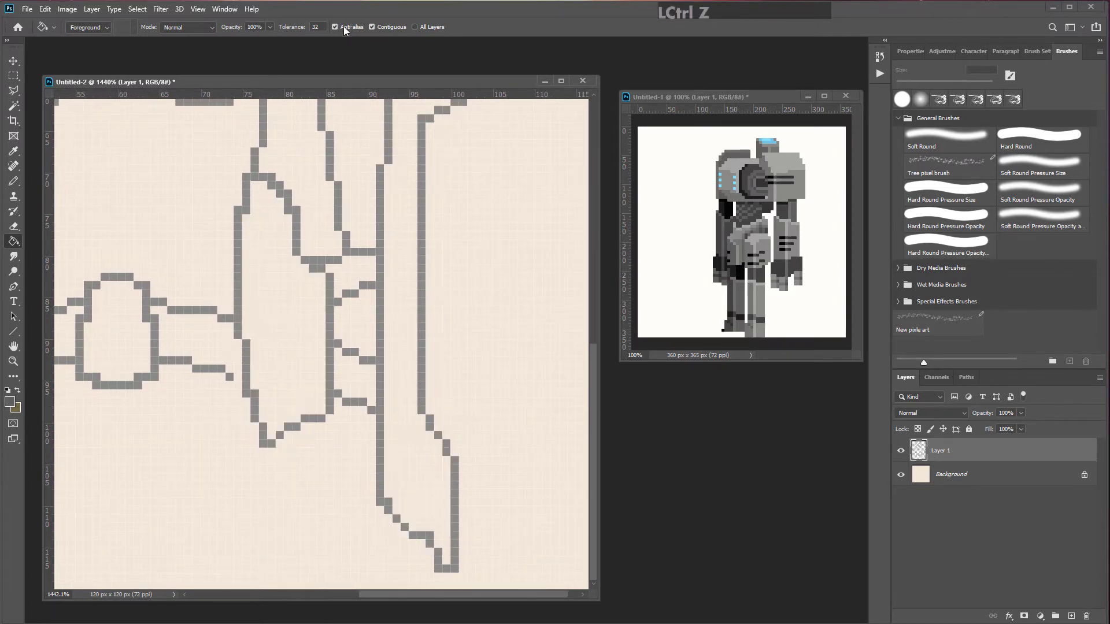
# Step: Turn off anti-aliasing for the Paint Bucket and try refilling the legs, undoing those fills
pyautogui.click(335, 27)
pyautogui.click(289, 328)
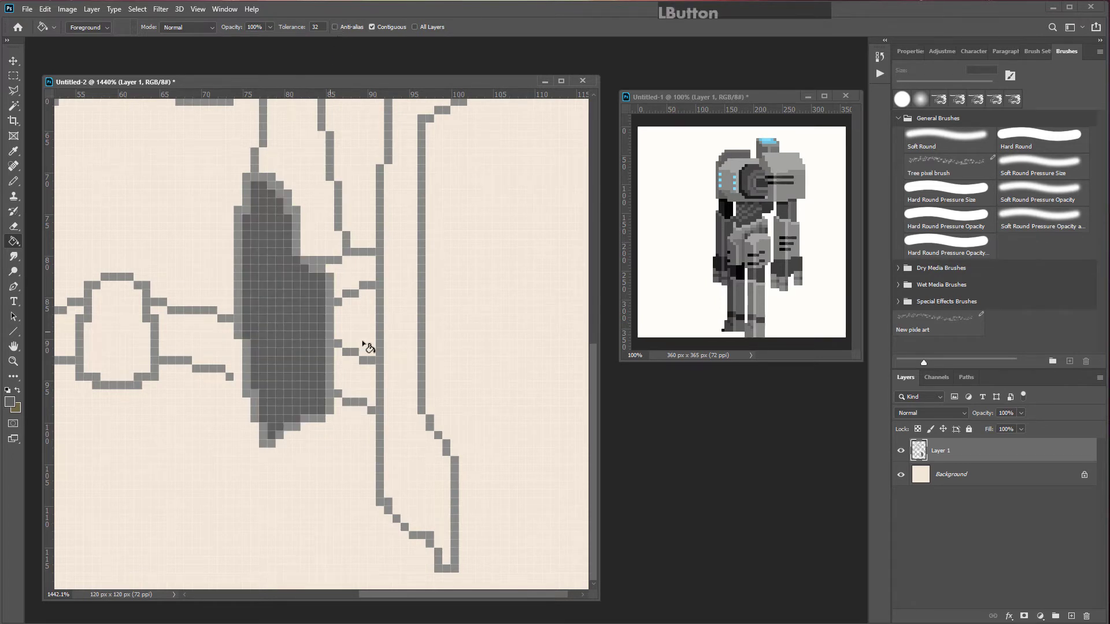
pyautogui.click(411, 449)
pyautogui.hotkey('ctrl', 'z')
pyautogui.hotkey('ctrl', 'z')
pyautogui.scroll(-3, 322, 302)
pyautogui.press('alt')
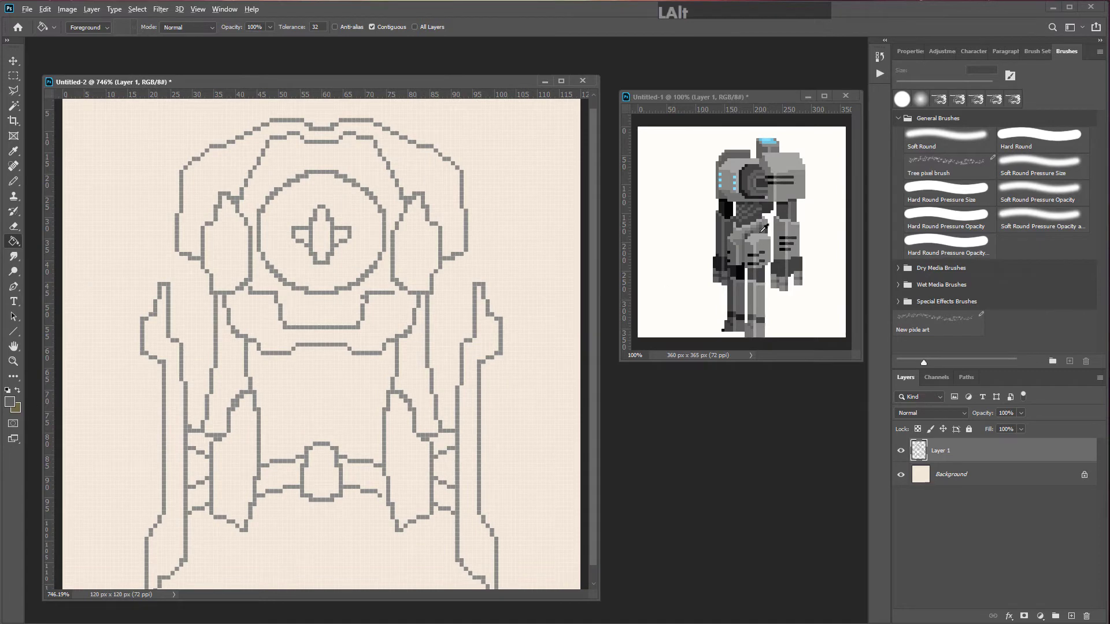
# Step: Pick a light grey as the foreground colour and fill the robot's head, shoulders and arms with it
pyautogui.keyDown('alt'); pyautogui.click(292, 305); pyautogui.keyUp('alt')
pyautogui.click(9, 402)
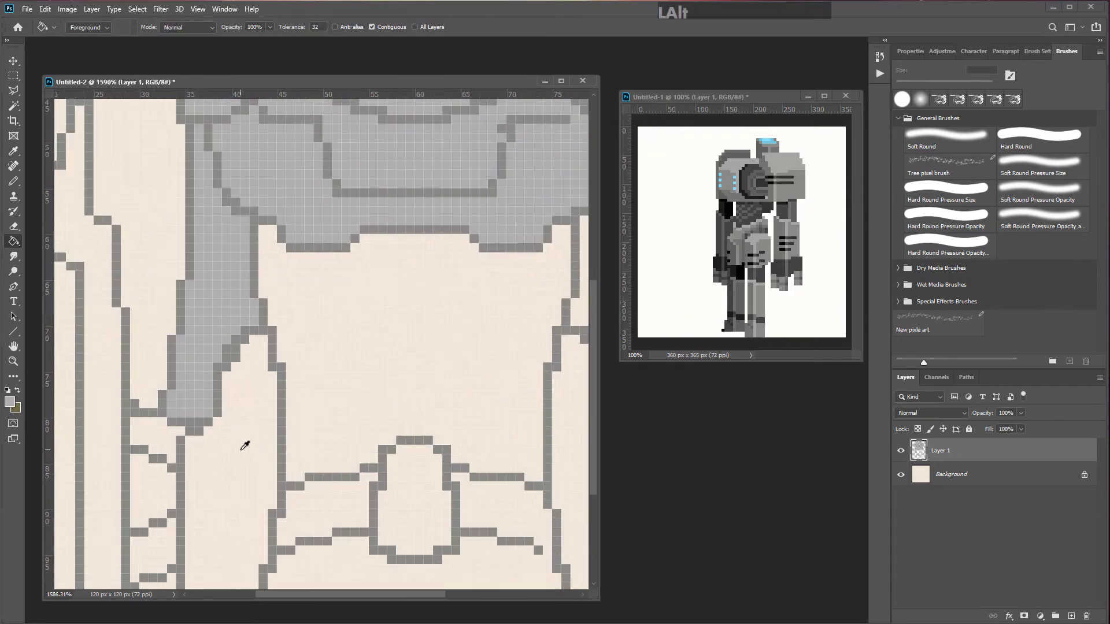
pyautogui.scroll(3, 263, 450)
pyautogui.click(282, 398)
pyautogui.hotkey('ctrl', 'z')
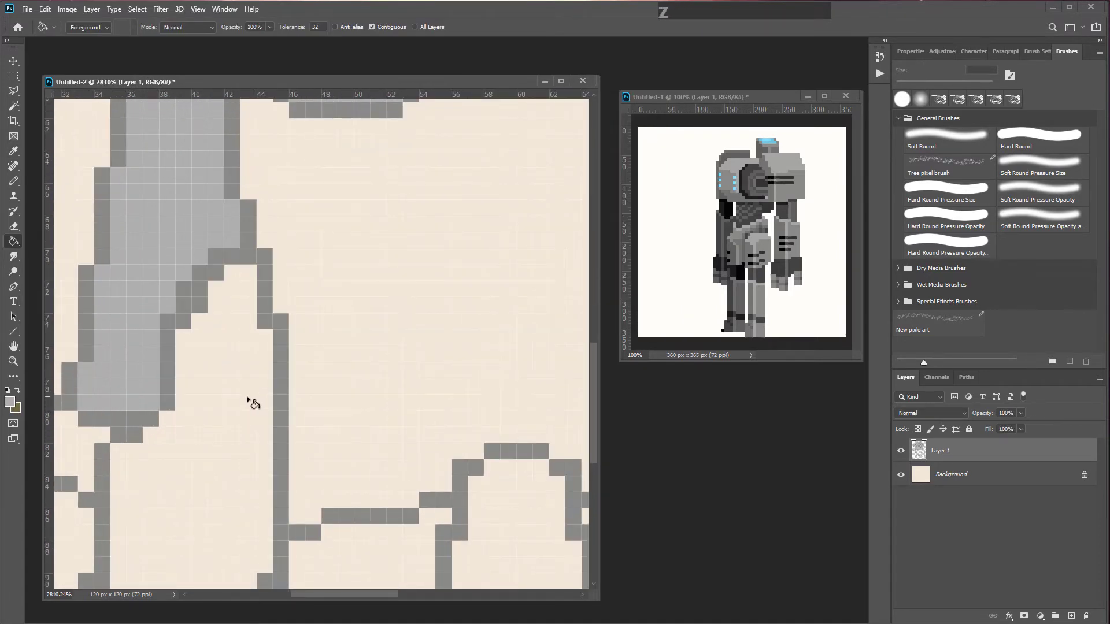
pyautogui.click(249, 399)
pyautogui.scroll(-2, 299, 409)
pyautogui.scroll(-5, 298, 410)
pyautogui.click(397, 428)
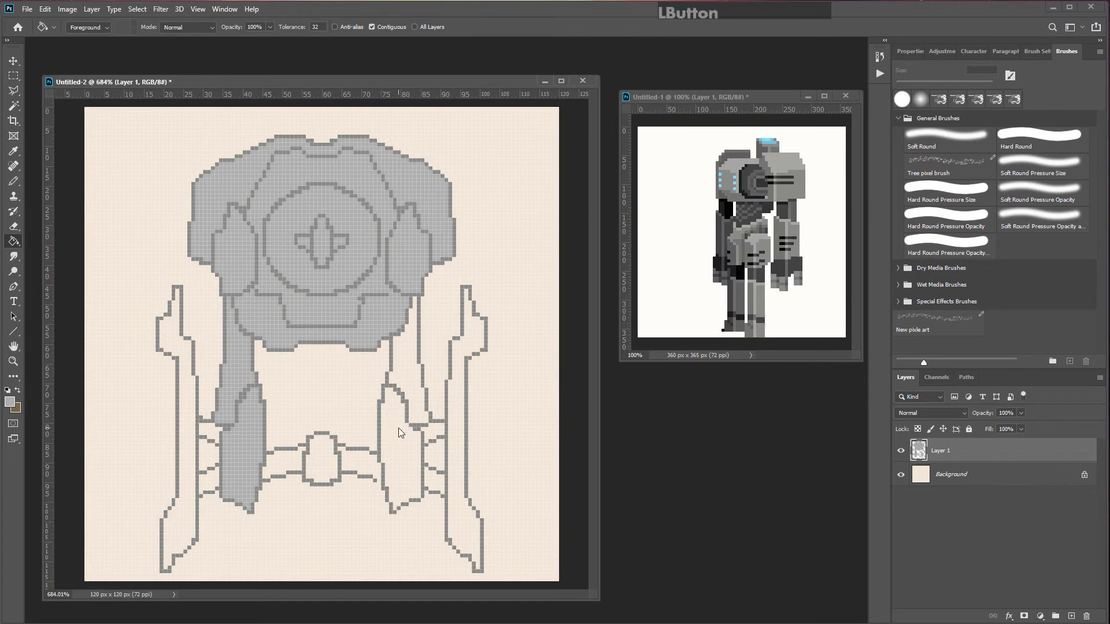
# Step: Fill the legs and hip sections with the light grey, undoing an accidental fill of the background
pyautogui.click(407, 377)
pyautogui.click(462, 374)
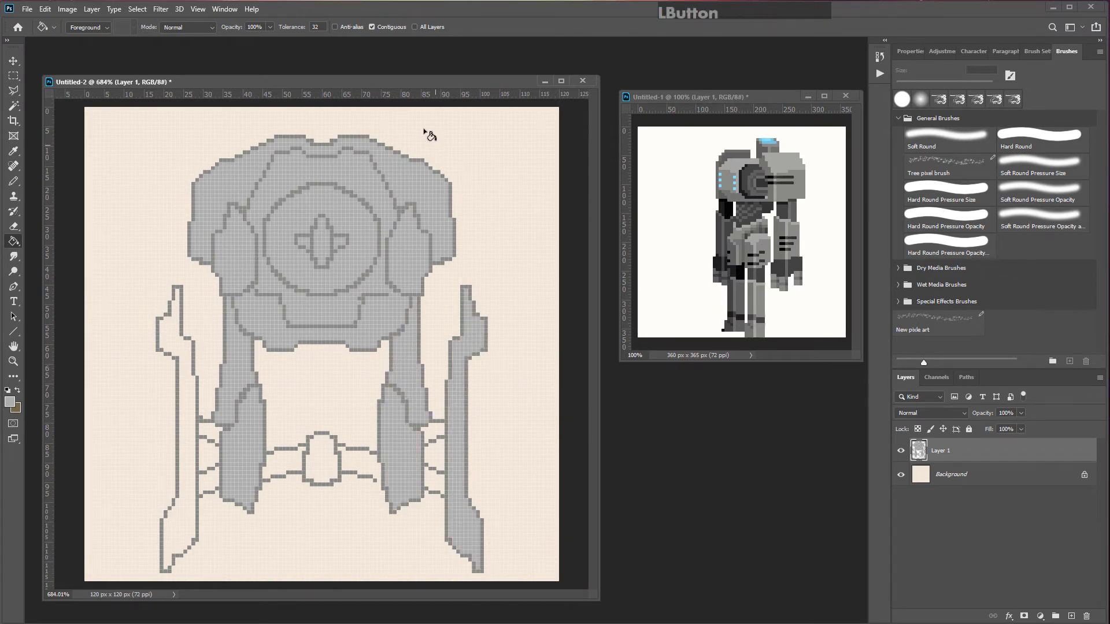
pyautogui.click(431, 432)
pyautogui.click(433, 471)
pyautogui.click(186, 442)
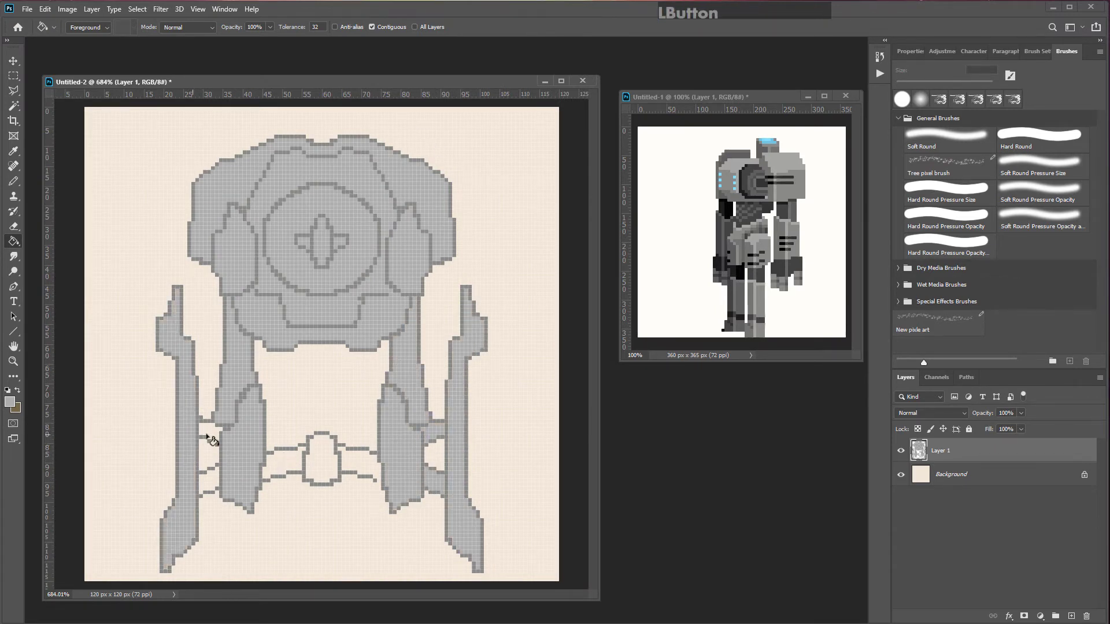
pyautogui.click(211, 435)
pyautogui.scroll(4, 340, 491)
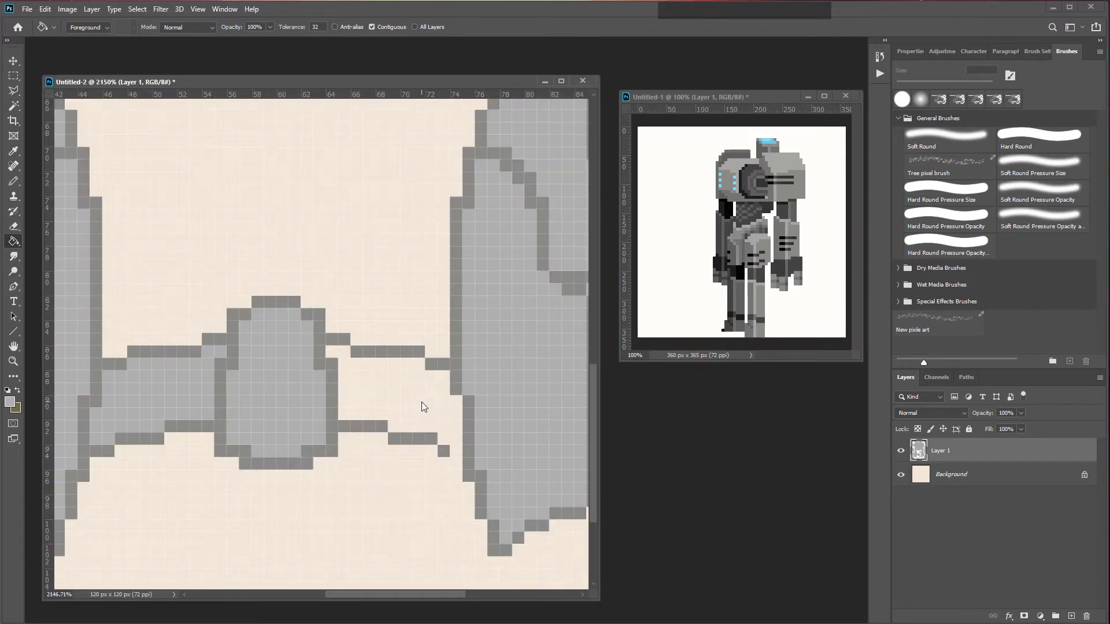
pyautogui.click(431, 413)
pyautogui.scroll(-5, 431, 412)
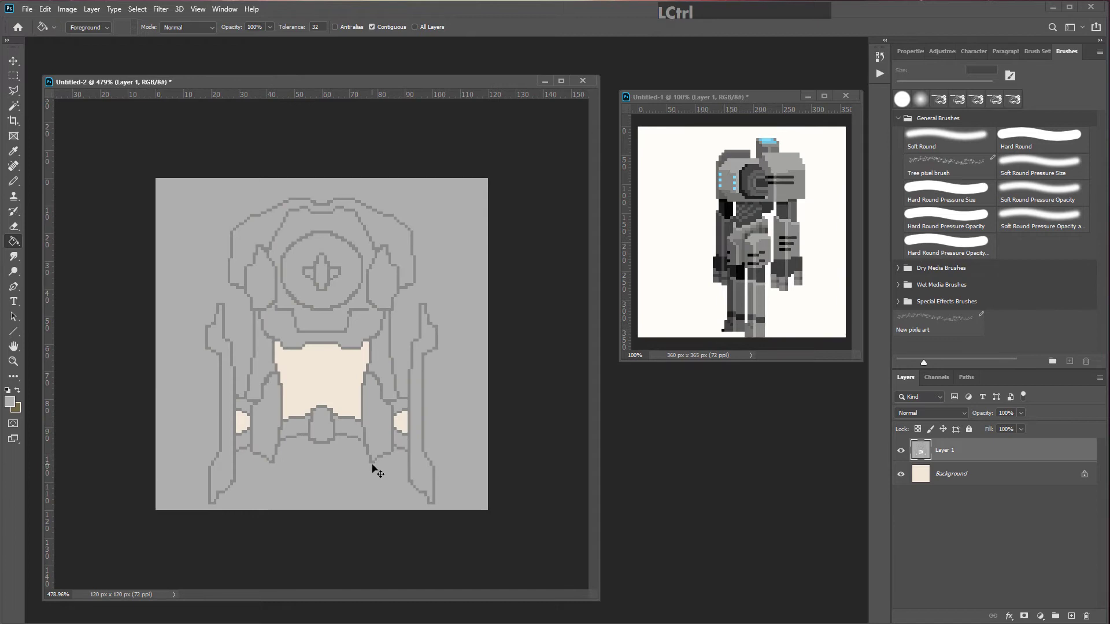
pyautogui.hotkey('ctrl', 'z')
# Step: Close a gap in the hip outline with the pencil and fill the remaining leg and hip areas grey
pyautogui.scroll(5, 362, 471)
pyautogui.keyDown('alt'); pyautogui.click(389, 483); pyautogui.keyUp('alt')
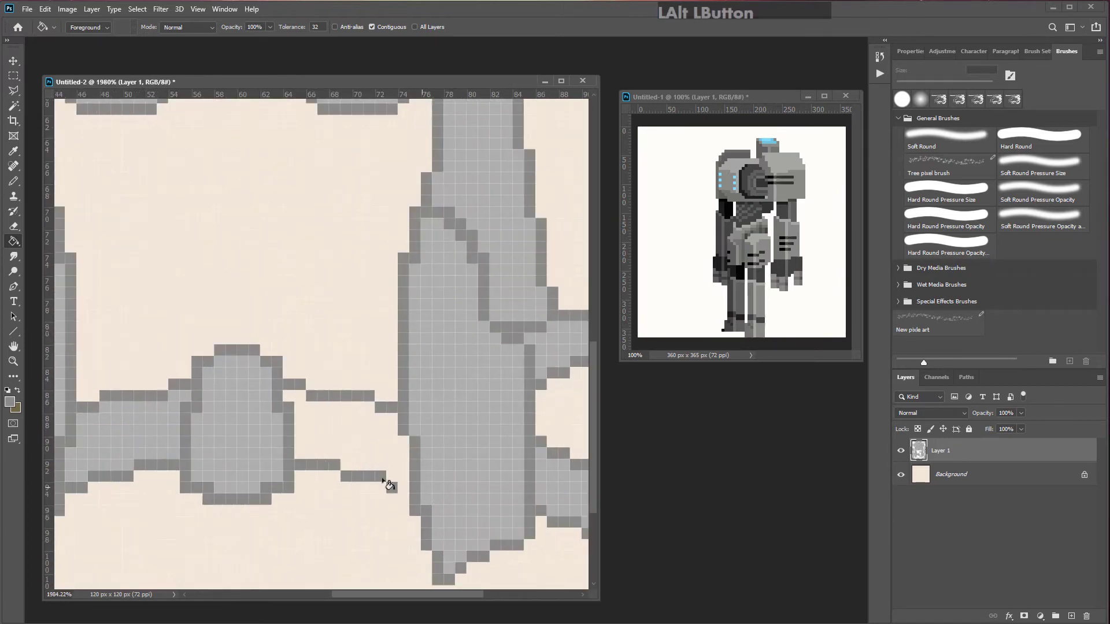
pyautogui.press('b')
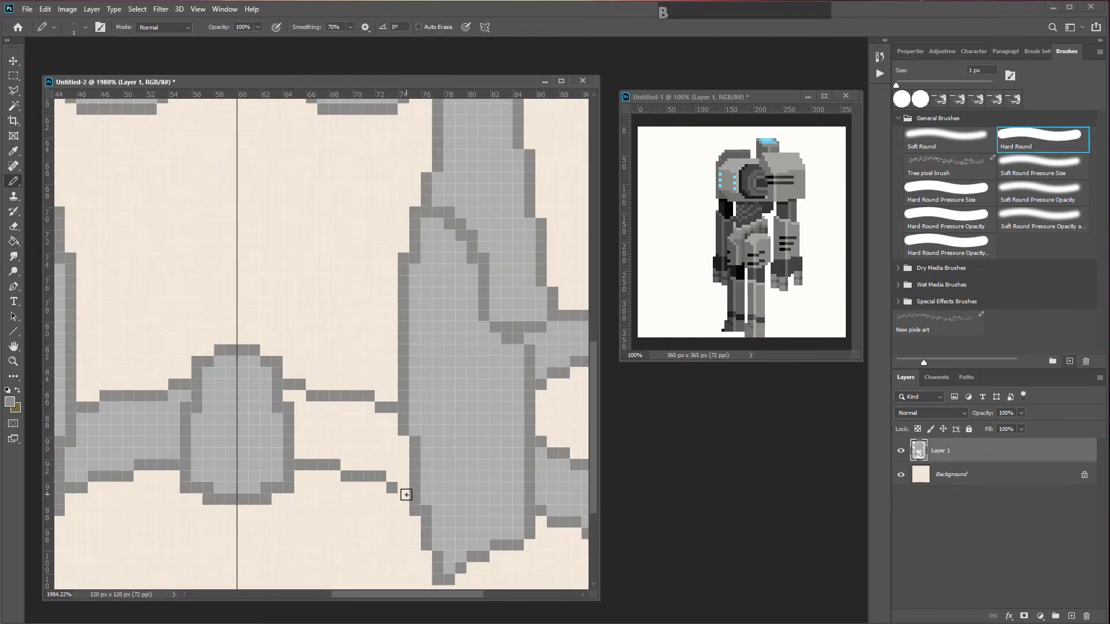
pyautogui.click(399, 489)
pyautogui.press('g')
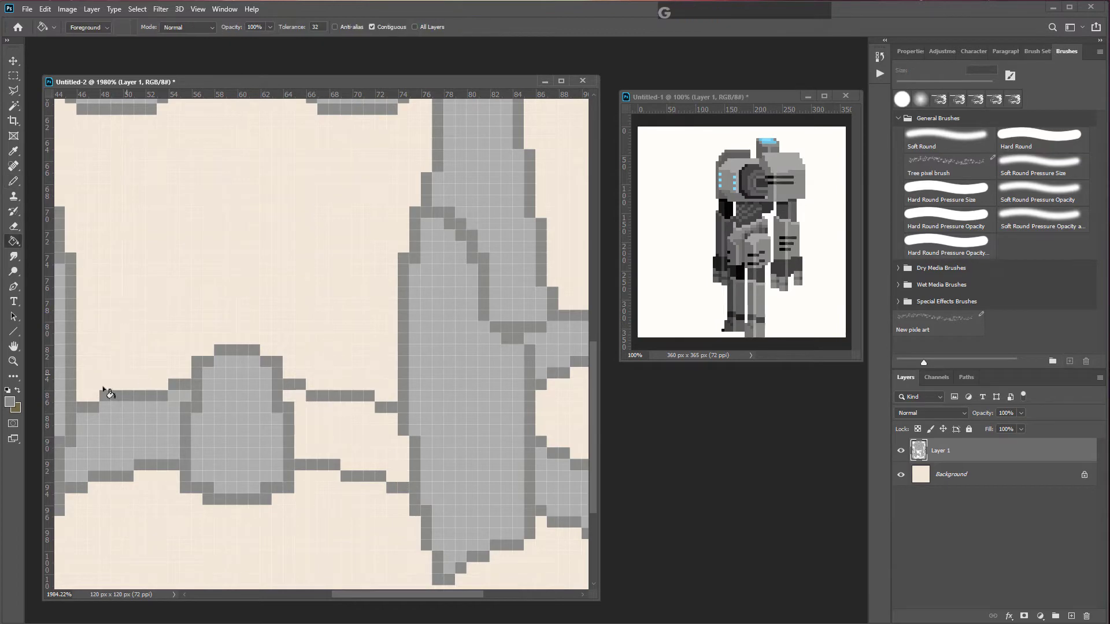
pyautogui.keyDown('alt'); pyautogui.click(241, 405); pyautogui.keyUp('alt')
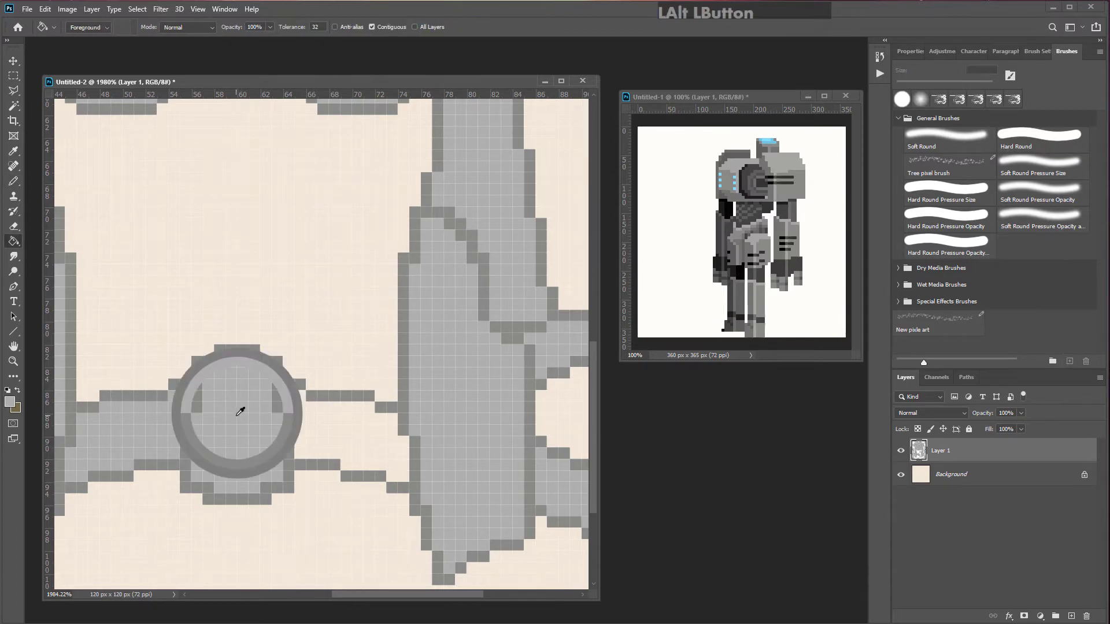
pyautogui.click(326, 438)
pyautogui.scroll(-5, 359, 449)
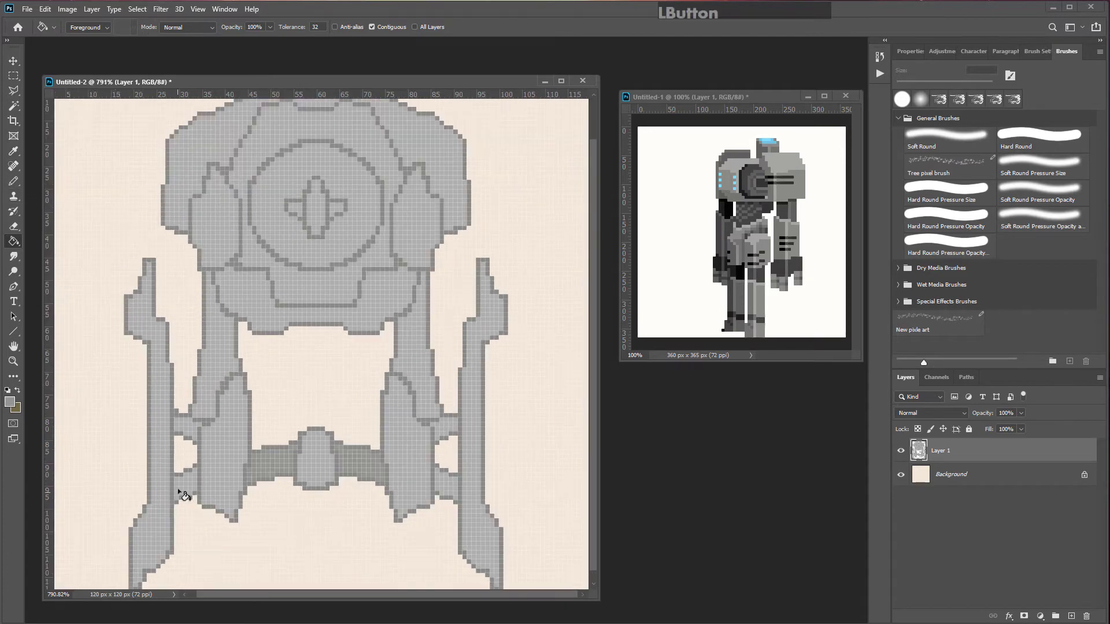
pyautogui.click(180, 489)
pyautogui.click(186, 433)
pyautogui.click(444, 486)
pyautogui.click(460, 433)
# Step: Add light blue pixels along the outer edges of both legs with the pencil
pyautogui.hscroll(-1, 315, 480)
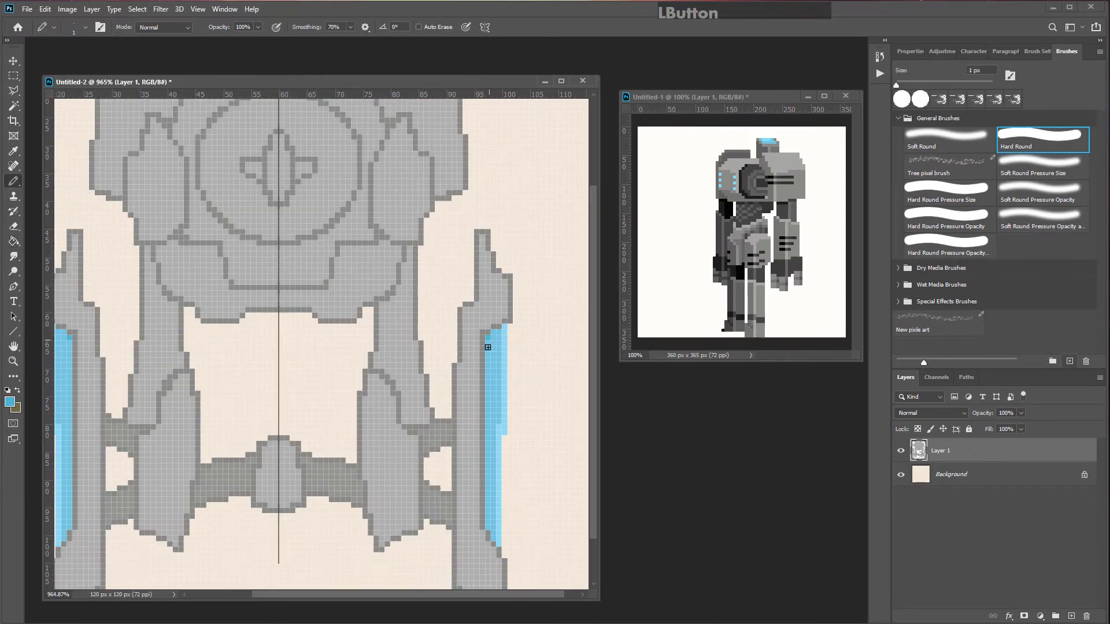
pyautogui.keyDown('shift'); pyautogui.click(486, 400); pyautogui.keyUp('shift')
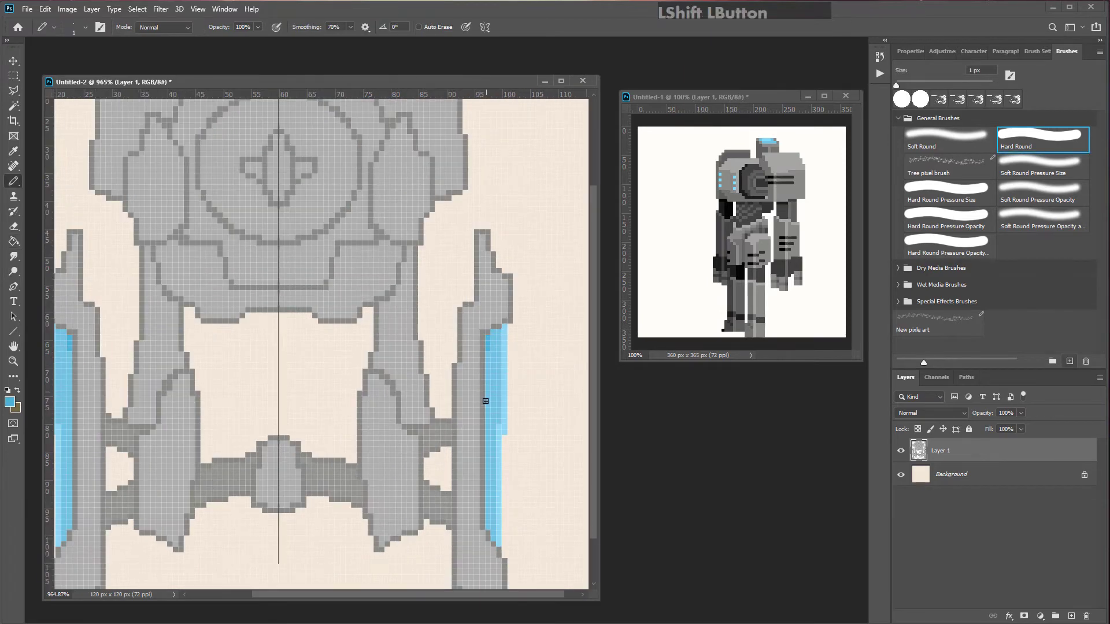
pyautogui.keyDown('shift'); pyautogui.click(494, 333); pyautogui.keyUp('shift')
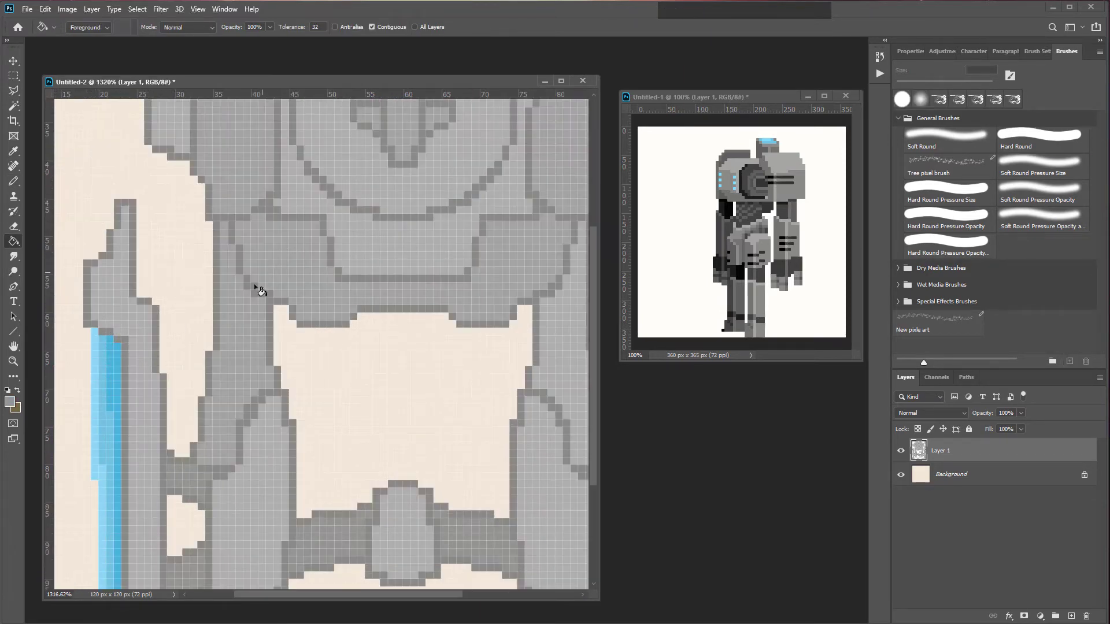
# Step: Set the Paint Bucket tolerance to 5 and refill a region beside the torso and the eye's diamond
pyautogui.click(249, 342)
pyautogui.hotkey('ctrl', 'z')
pyautogui.click(289, 28)
pyautogui.write('5')
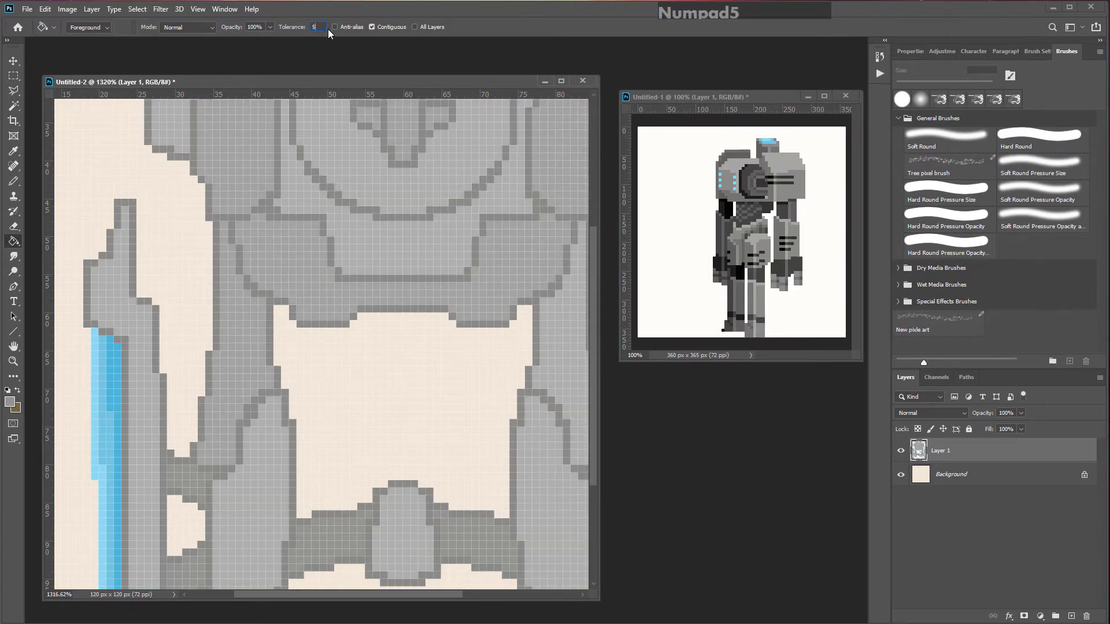
pyautogui.press('Return')
pyautogui.click(242, 335)
pyautogui.scroll(-3, 242, 346)
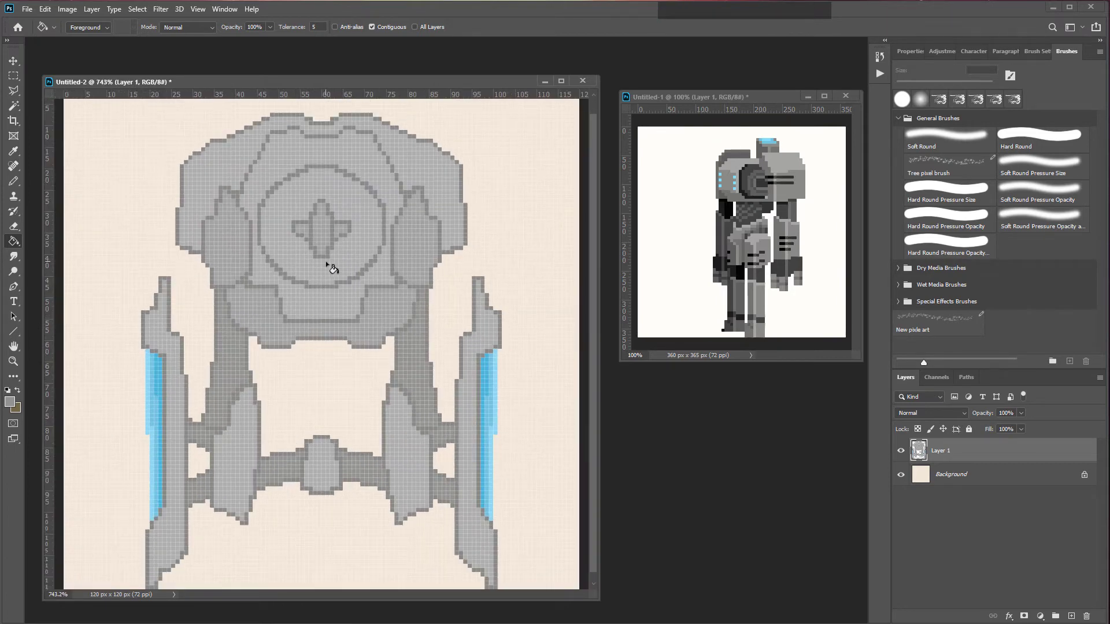
pyautogui.click(301, 229)
pyautogui.click(341, 231)
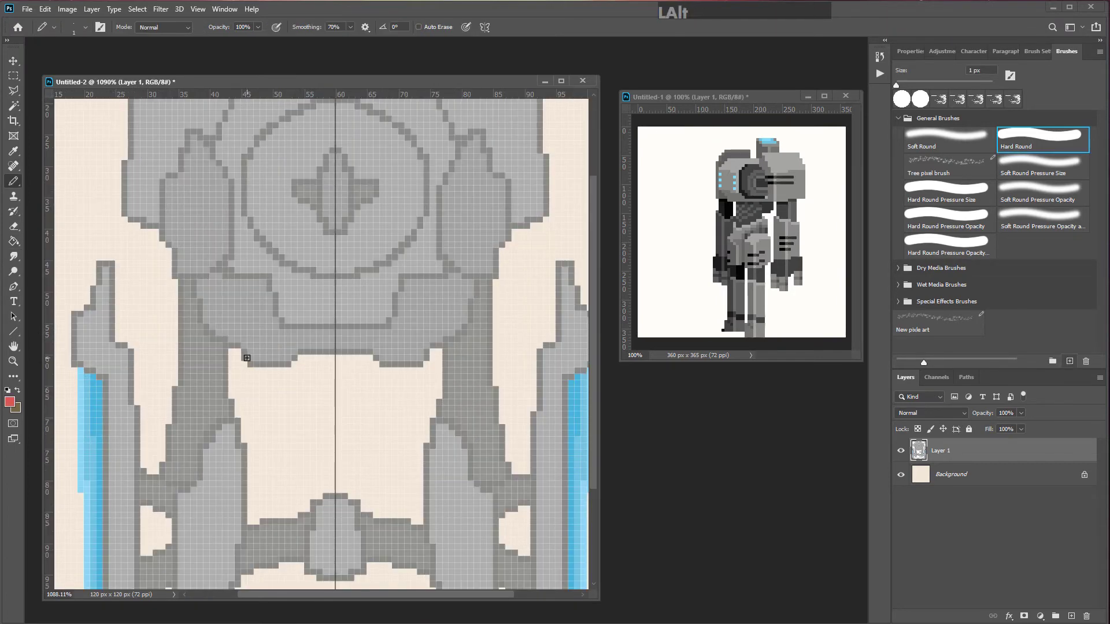
# Step: Paint red accents under the torso and at the leg tips with the pencil, lowering smoothing to 8%
pyautogui.moveTo(250, 358)
pyautogui.mouseDown()
pyautogui.moveTo(289, 359)
pyautogui.moveTo(283, 352)
pyautogui.mouseUp()
pyautogui.click(350, 27)
pyautogui.moveTo(353, 42); pyautogui.dragTo(315, 42)
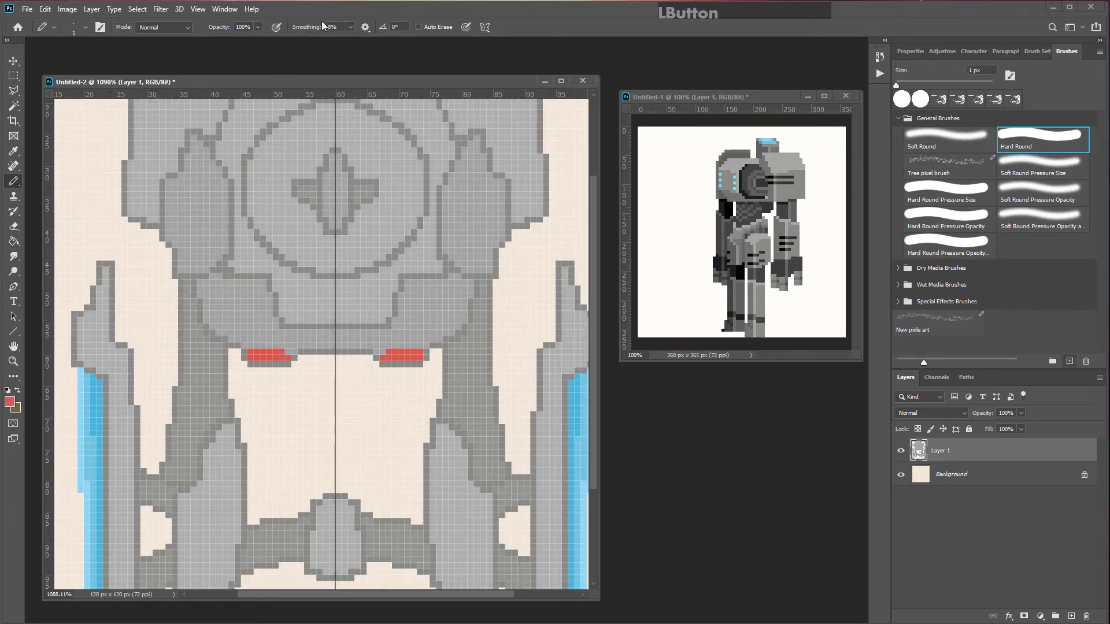
pyautogui.click(250, 346)
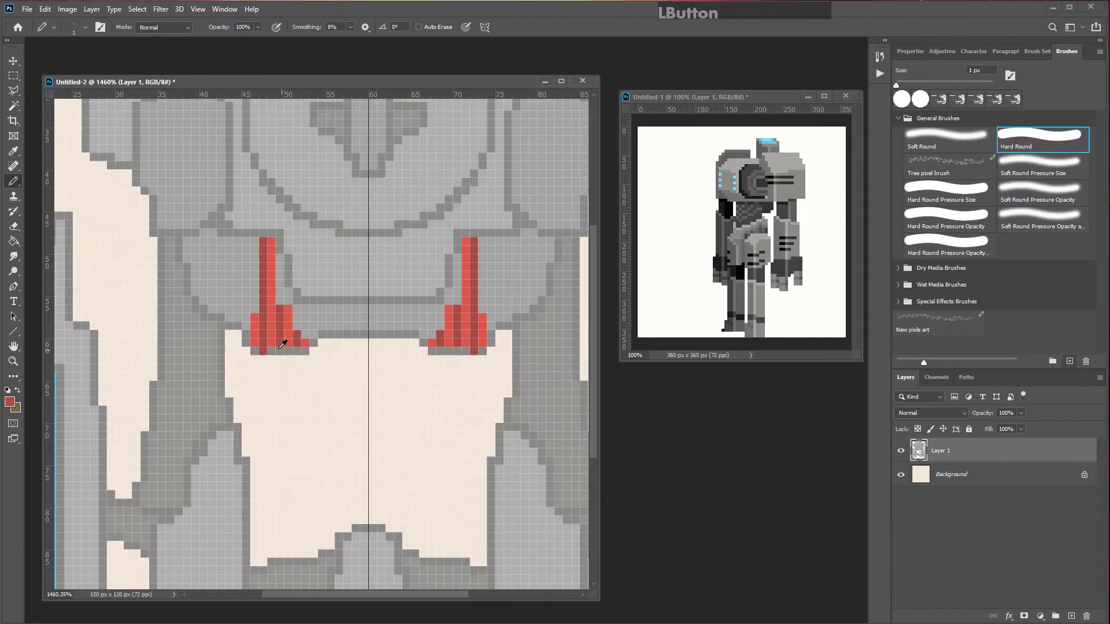
pyautogui.scroll(-3, 397, 371)
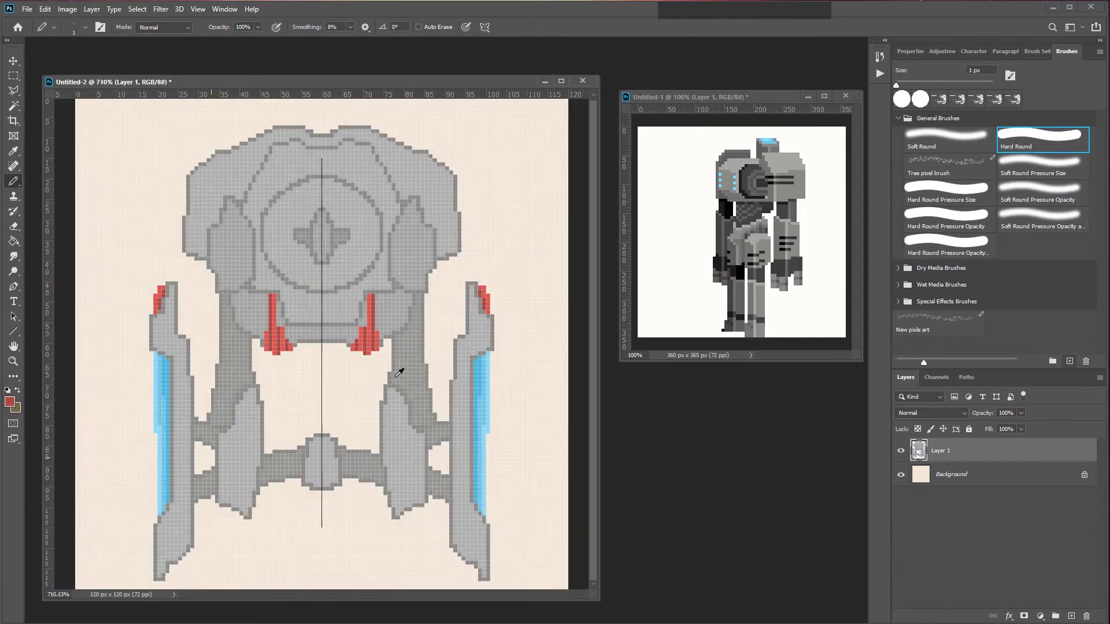
# Step: Set the pencil opacity to 43%, choose a dark grey, and shade the robot's head and torso
pyautogui.scroll(2, 336, 497)
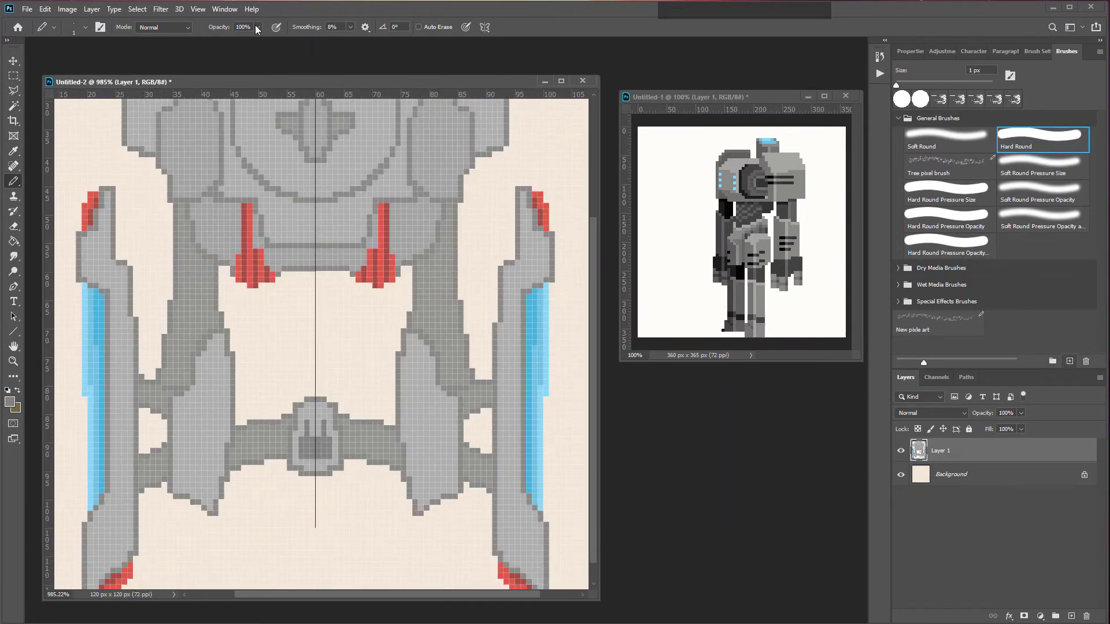
pyautogui.moveTo(255, 26); pyautogui.dragTo(217, 38)
pyautogui.click(10, 402)
pyautogui.moveTo(407, 234); pyautogui.dragTo(379, 233)
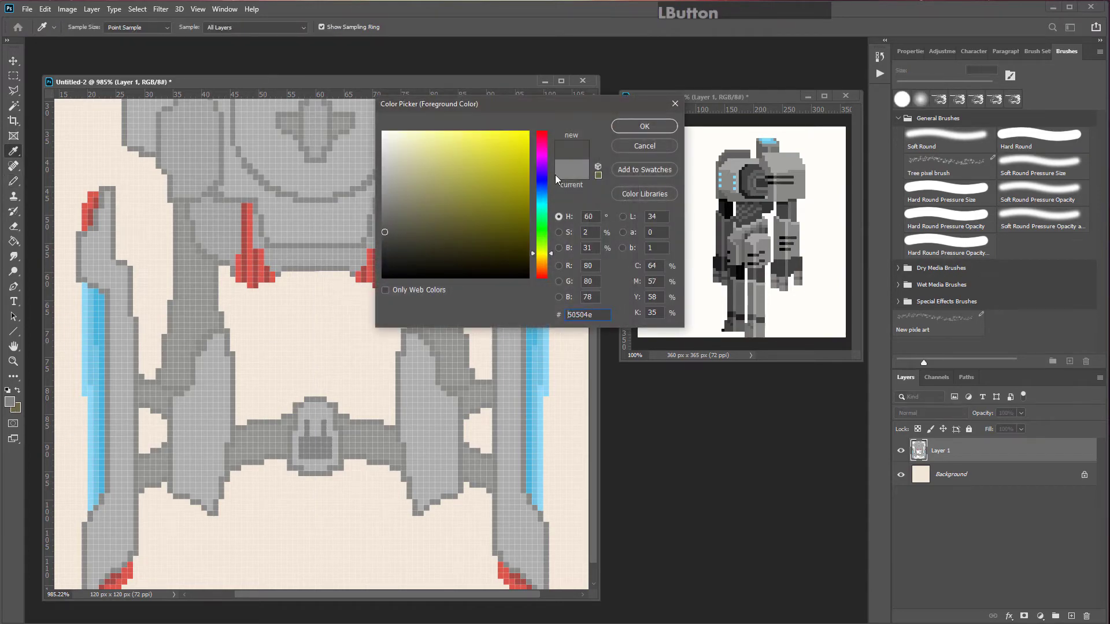
pyautogui.click(669, 122)
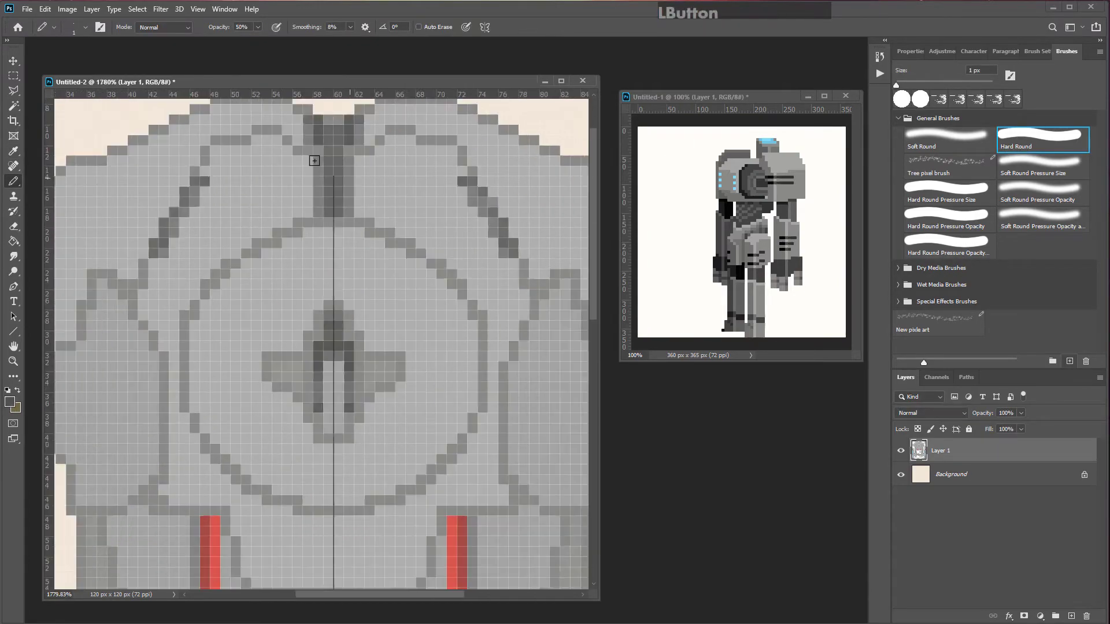
pyautogui.scroll(-5, 186, 181)
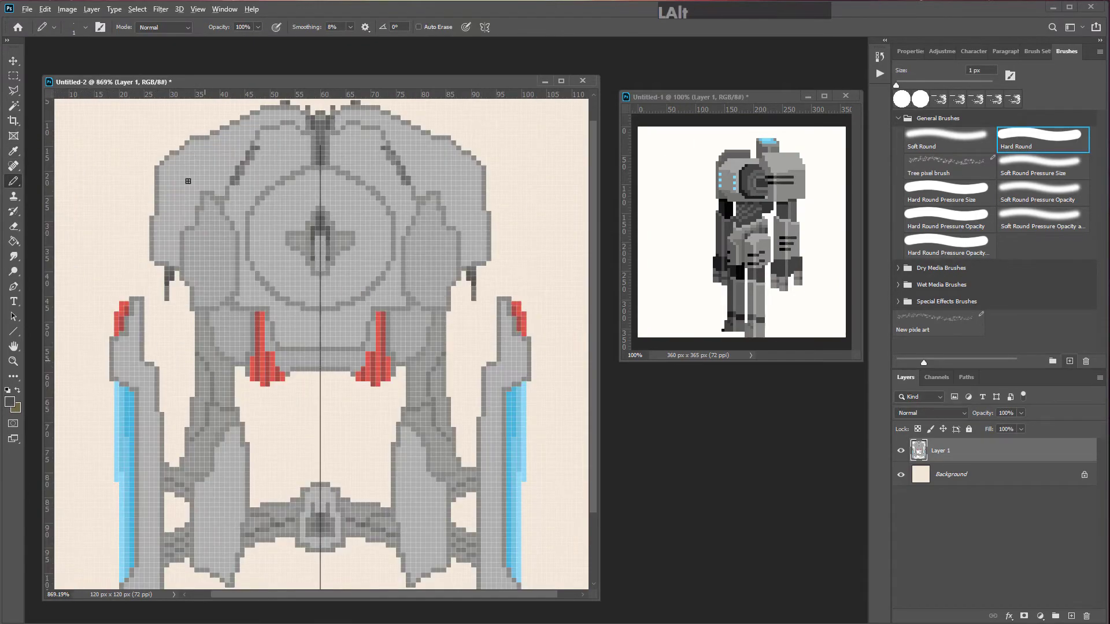
pyautogui.scroll(4, 323, 231)
pyautogui.moveTo(152, 283)
pyautogui.mouseDown()
pyautogui.moveTo(122, 281)
pyautogui.moveTo(238, 284)
pyautogui.moveTo(245, 336)
pyautogui.mouseUp()
pyautogui.scroll(-3, 453, 381)
pyautogui.moveTo(407, 254); pyautogui.dragTo(356, 315)
pyautogui.scroll(-2, 324, 347)
pyautogui.scroll(-3, 179, 462)
pyautogui.hotkey('ctrl', 'z')
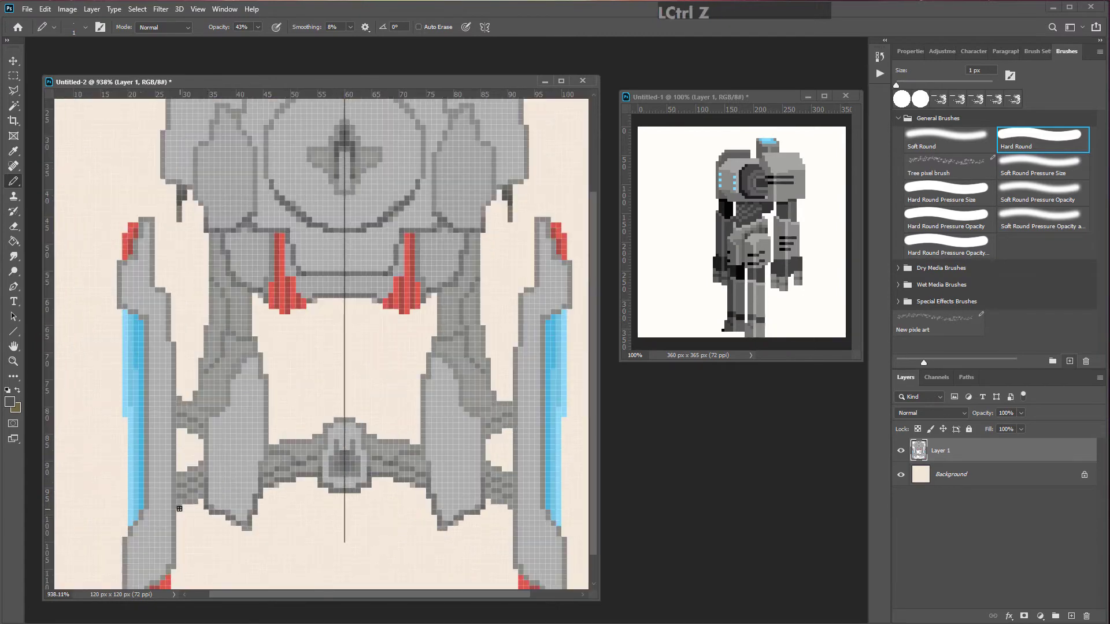
pyautogui.scroll(-4, 179, 509)
pyautogui.scroll(2, 272, 231)
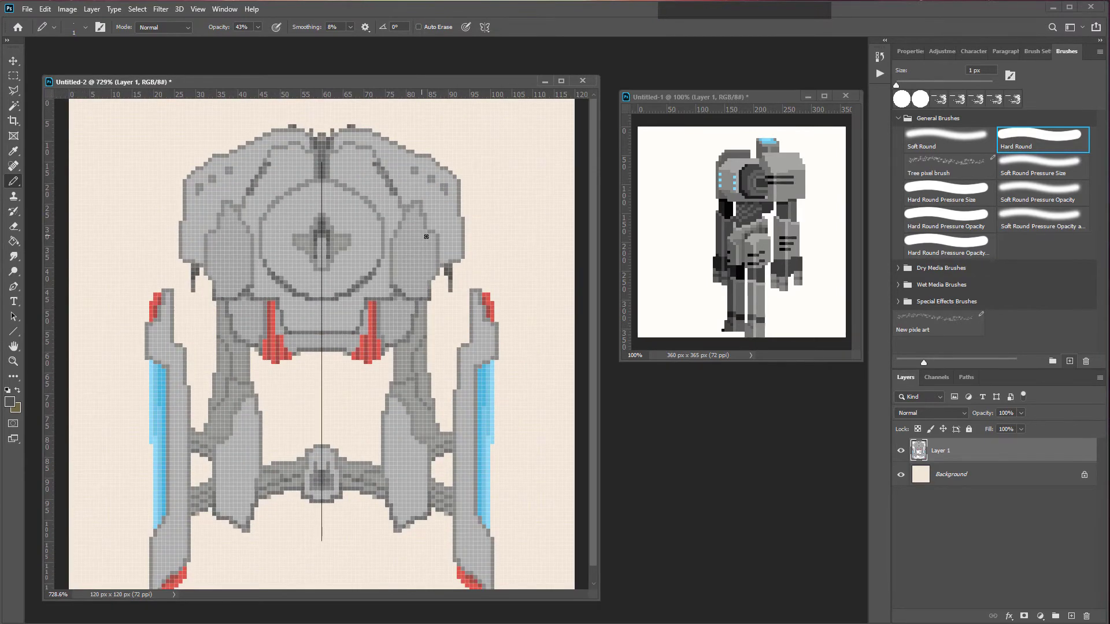
# Step: Turn off painting symmetry and choose a new grey as the foreground colour
pyautogui.click(485, 26)
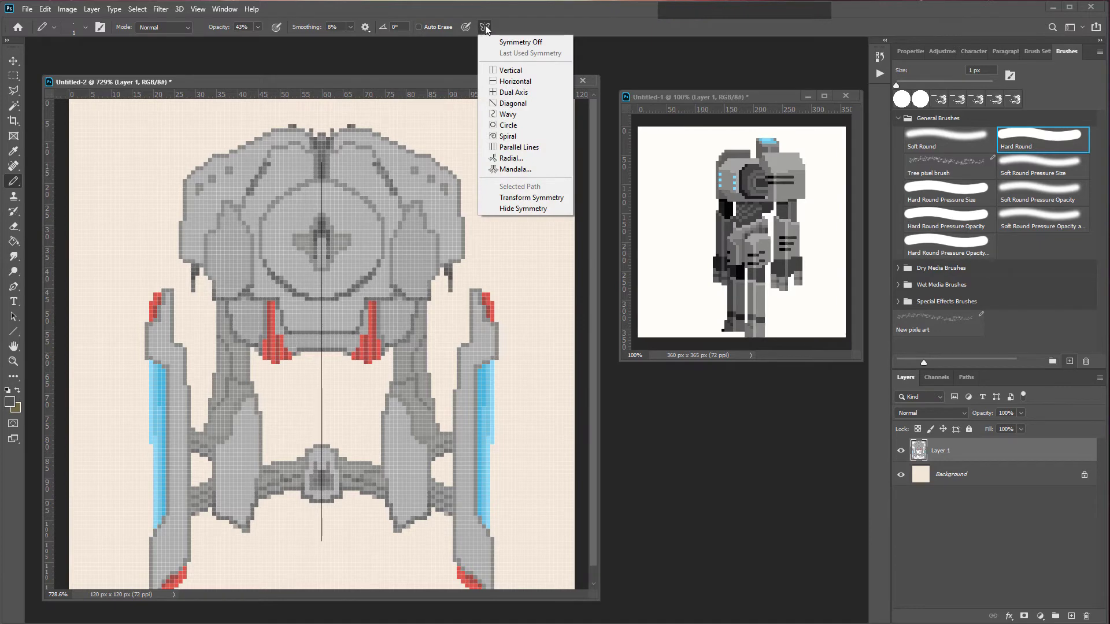
pyautogui.click(531, 43)
pyautogui.scroll(2, 210, 281)
pyautogui.click(9, 402)
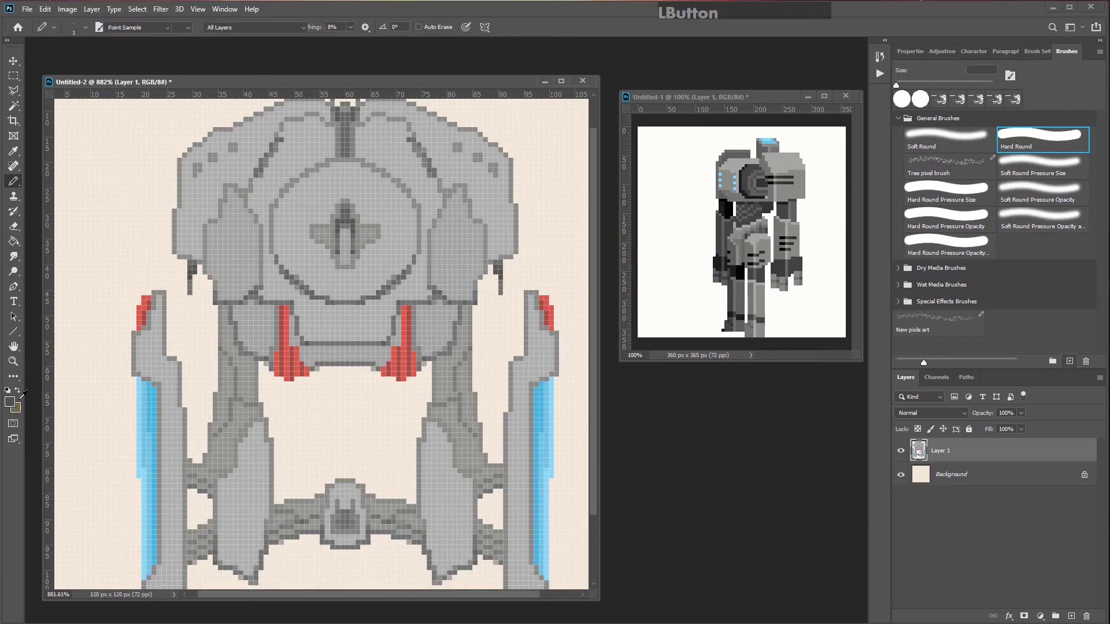
pyautogui.moveTo(389, 162); pyautogui.dragTo(375, 160)
pyautogui.click(634, 126)
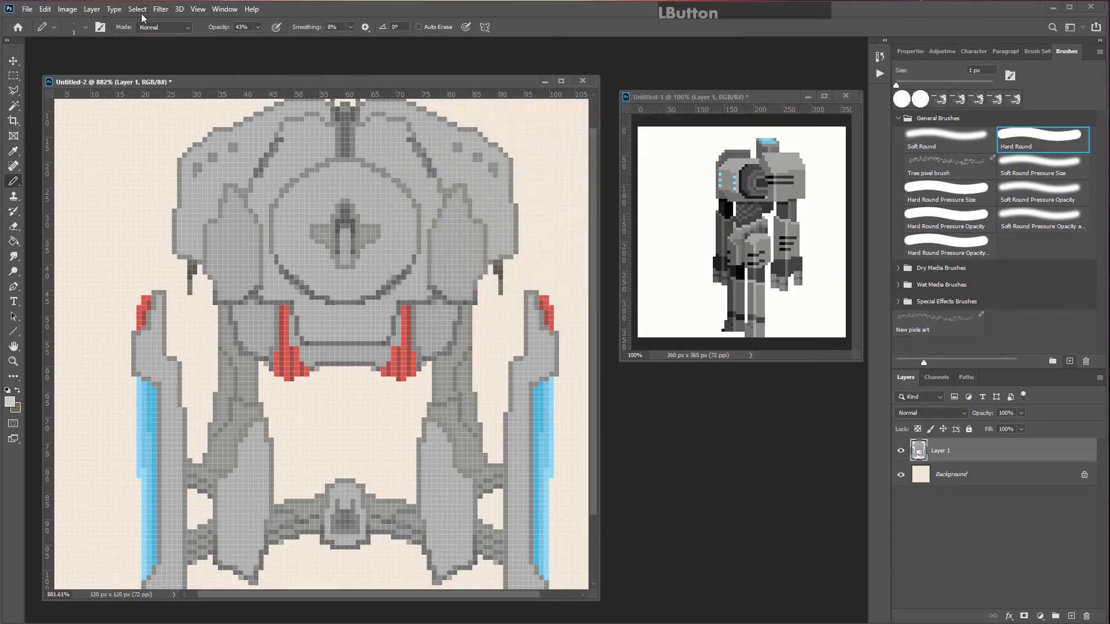
# Step: Adjust the pencil opacity and add more shading strokes on the robot's head
pyautogui.click(257, 27)
pyautogui.scroll(1, 282, 187)
pyautogui.click(257, 28)
pyautogui.moveTo(261, 41); pyautogui.dragTo(266, 41)
pyautogui.moveTo(204, 275)
pyautogui.mouseDown()
pyautogui.moveTo(217, 217)
pyautogui.moveTo(212, 229)
pyautogui.mouseUp()
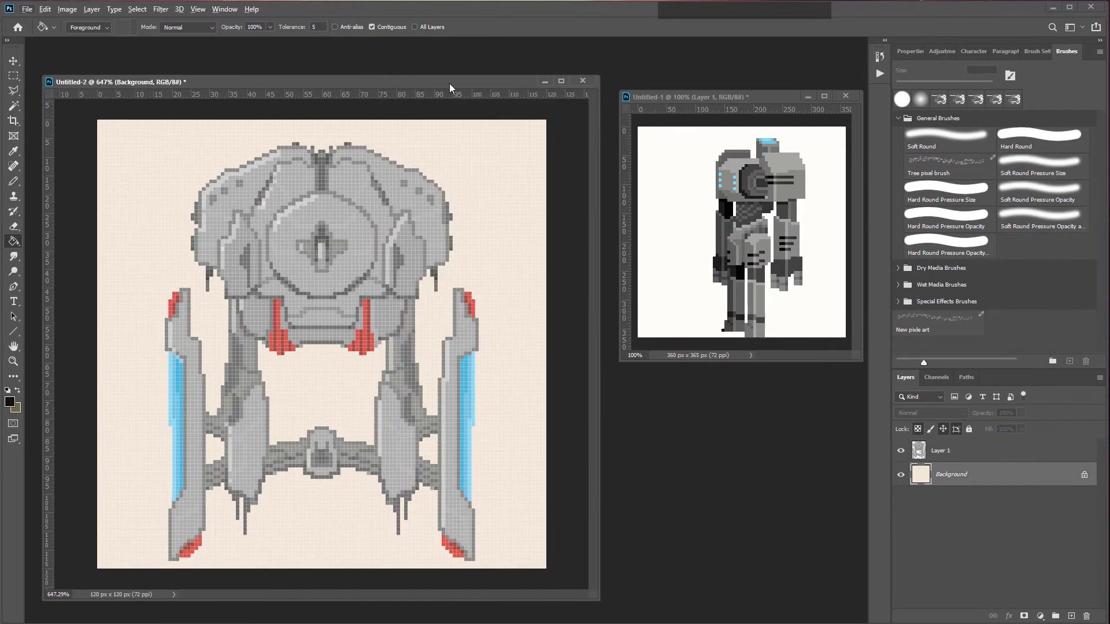
# Step: Hide the background layer and save the robot as a PNG named "pixel art bio tank"
pyautogui.moveTo(449, 83); pyautogui.dragTo(468, 68)
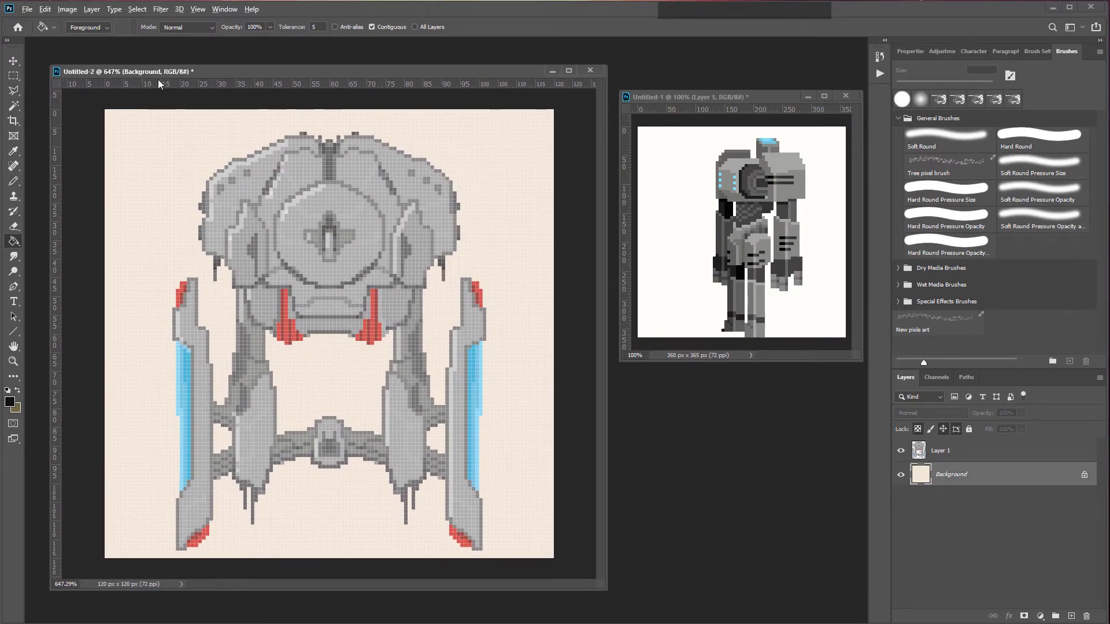
pyautogui.scroll(-3, 191, 178)
pyautogui.scroll(2, 191, 178)
pyautogui.click(901, 475)
pyautogui.click(28, 10)
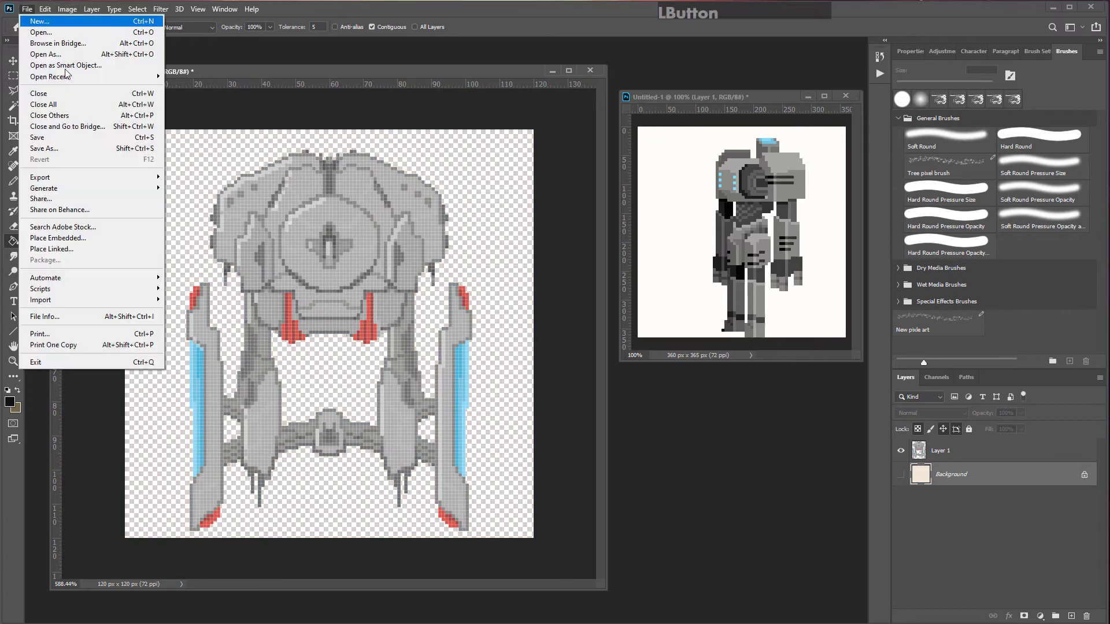
pyautogui.click(83, 139)
pyautogui.click(114, 375)
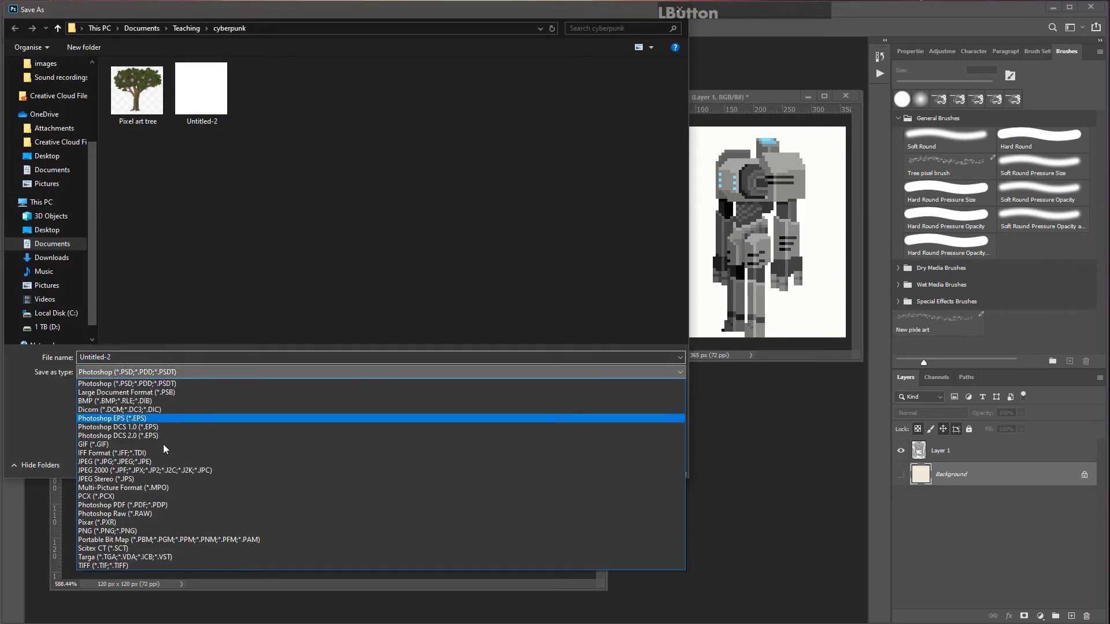
pyautogui.click(138, 527)
pyautogui.click(133, 358)
pyautogui.write('pixel art bio tank')
pyautogui.press('Return')
# Step: Close the robot document without saving and create a new 100 × 100 px document
pyautogui.click(591, 71)
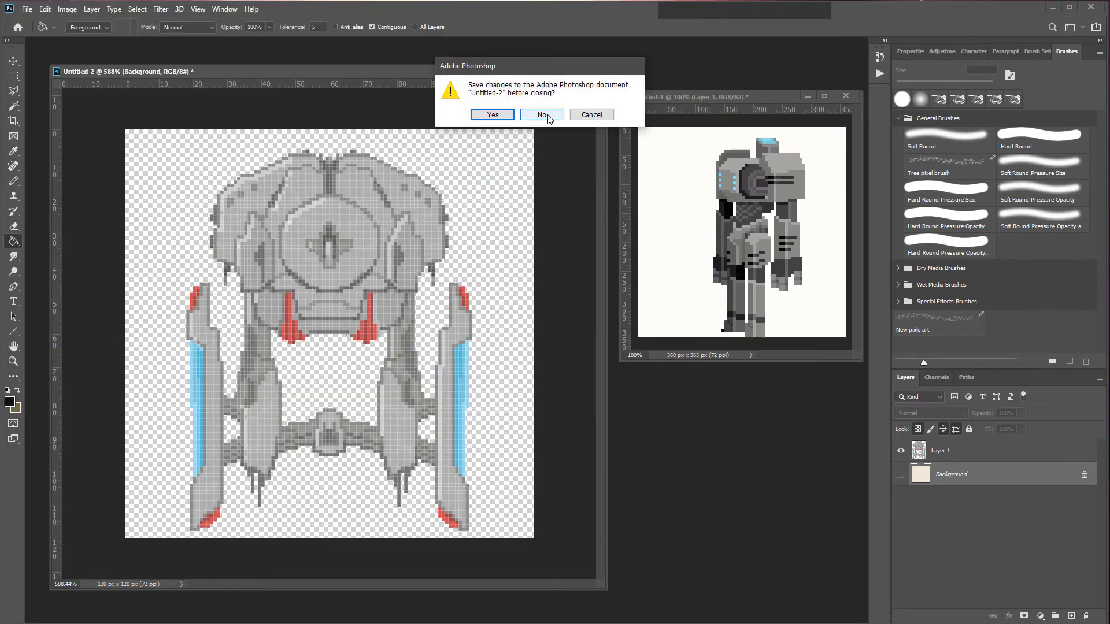
pyautogui.click(548, 118)
pyautogui.click(27, 9)
pyautogui.click(40, 21)
pyautogui.write('100')
pyautogui.press('Tab')
pyautogui.write('100')
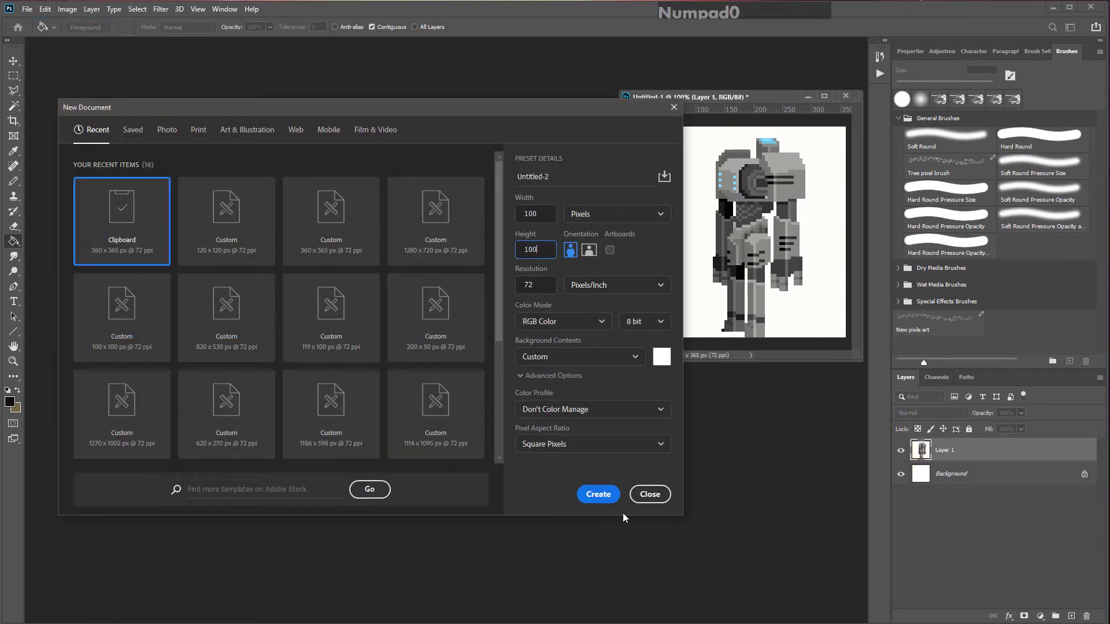
pyautogui.click(600, 494)
# Step: Arrange the document windows, fit the new canvas to the screen and add a new layer
pyautogui.moveTo(647, 110); pyautogui.dragTo(243, 155)
pyautogui.moveTo(303, 238); pyautogui.dragTo(383, 384)
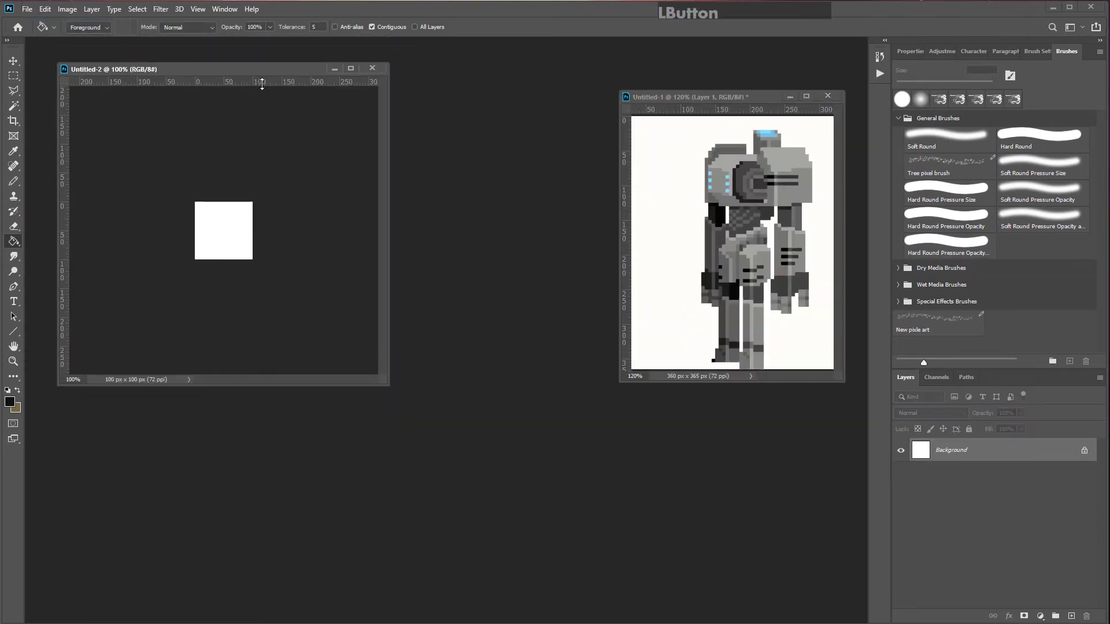
pyautogui.hotkey('ctrl', '0')
pyautogui.click(14, 60)
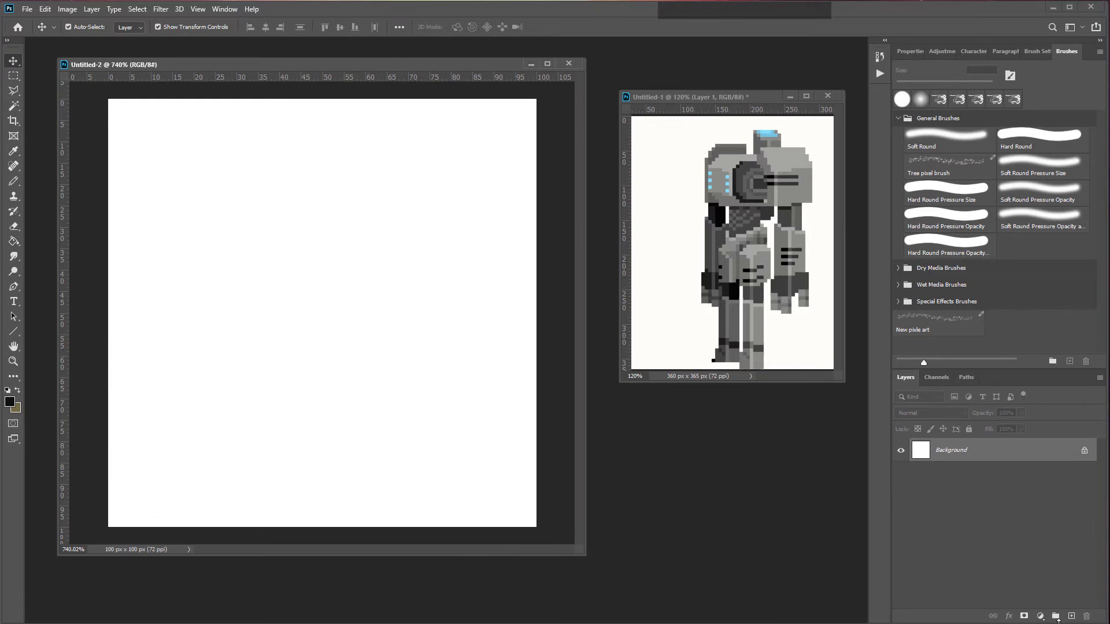
pyautogui.click(1072, 616)
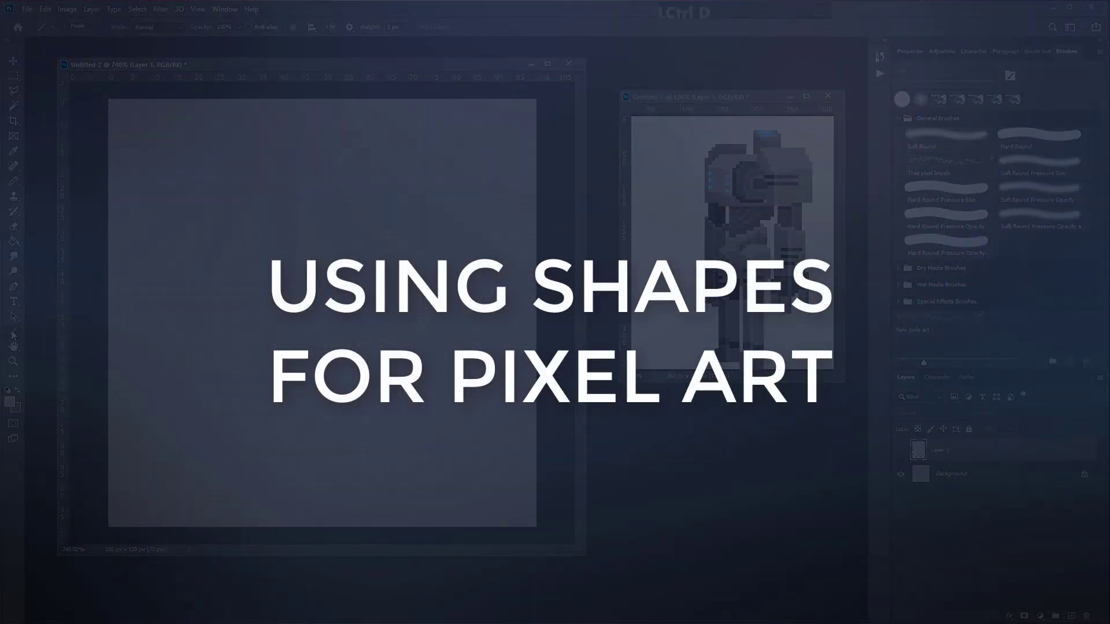
pyautogui.click(64, 355)
# Step: Draw a filled circle with the Ellipse tool and a bent line with the Line tool on the new layer
pyautogui.moveTo(155, 202); pyautogui.dragTo(279, 331)
pyautogui.click(14, 331)
pyautogui.click(61, 374)
pyautogui.moveTo(234, 377)
pyautogui.mouseDown()
pyautogui.moveTo(408, 370)
pyautogui.moveTo(434, 379)
pyautogui.moveTo(409, 349)
pyautogui.moveTo(426, 377)
pyautogui.moveTo(499, 315)
pyautogui.moveTo(496, 232)
pyautogui.mouseUp()
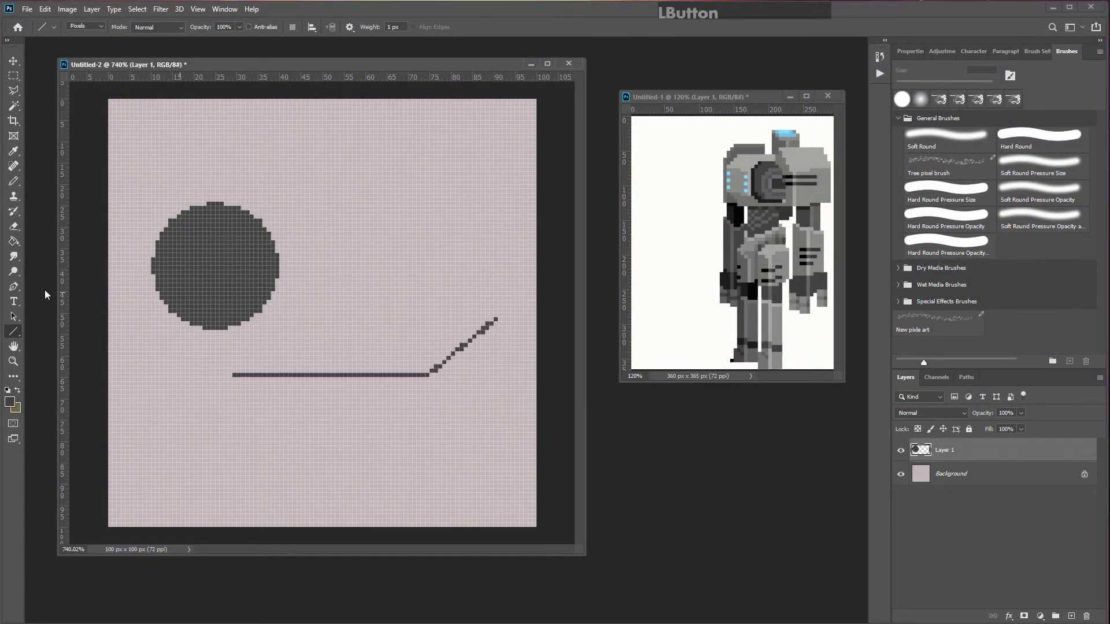
# Step: Draw three more filled circles of different sizes with the Ellipse tool
pyautogui.click(18, 333)
pyautogui.click(63, 354)
pyautogui.moveTo(302, 168); pyautogui.dragTo(379, 245)
pyautogui.moveTo(207, 132); pyautogui.dragTo(251, 177)
pyautogui.moveTo(399, 146); pyautogui.dragTo(457, 203)
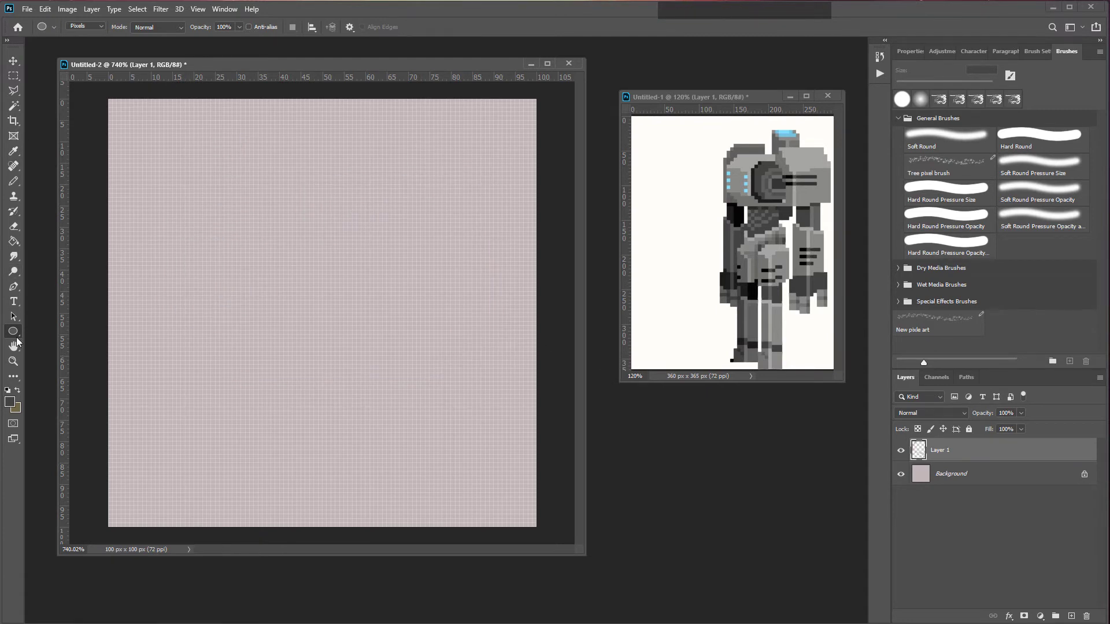
# Step: Select the Line tool in Pixels mode with anti-aliasing turned off
pyautogui.click(15, 333)
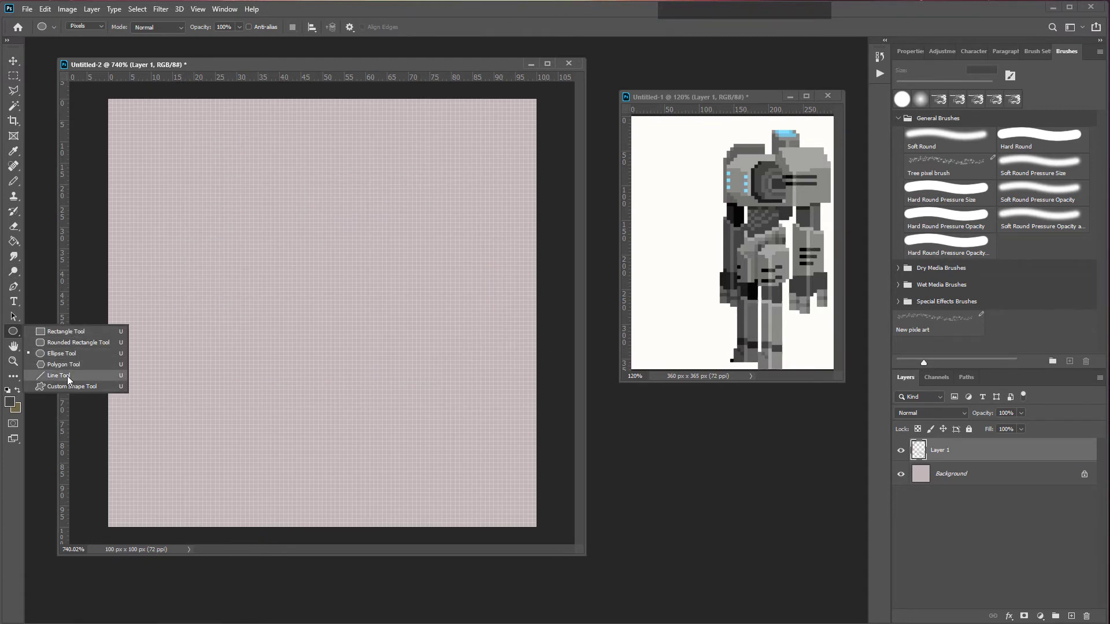
pyautogui.click(14, 335)
pyautogui.click(13, 334)
pyautogui.click(13, 334)
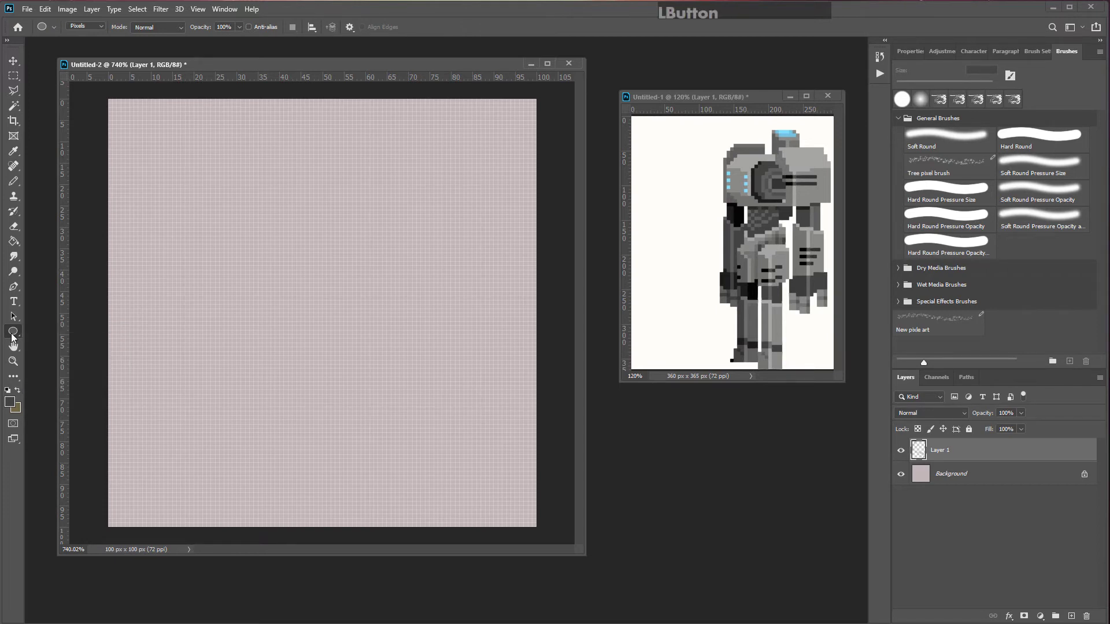
pyautogui.moveTo(13, 335); pyautogui.dragTo(76, 380)
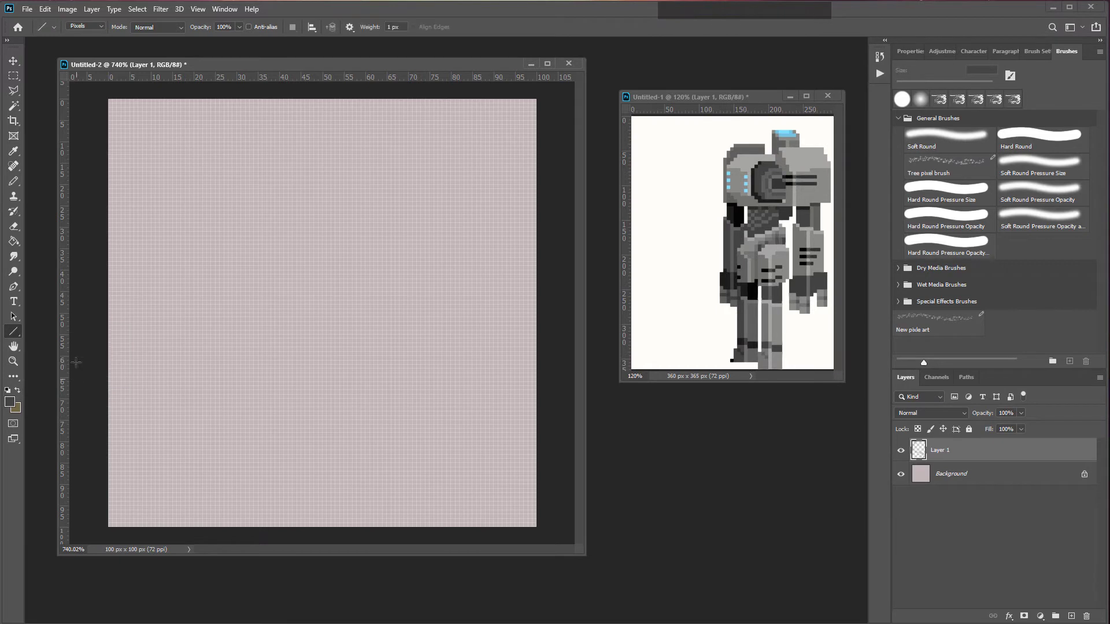
pyautogui.click(96, 26)
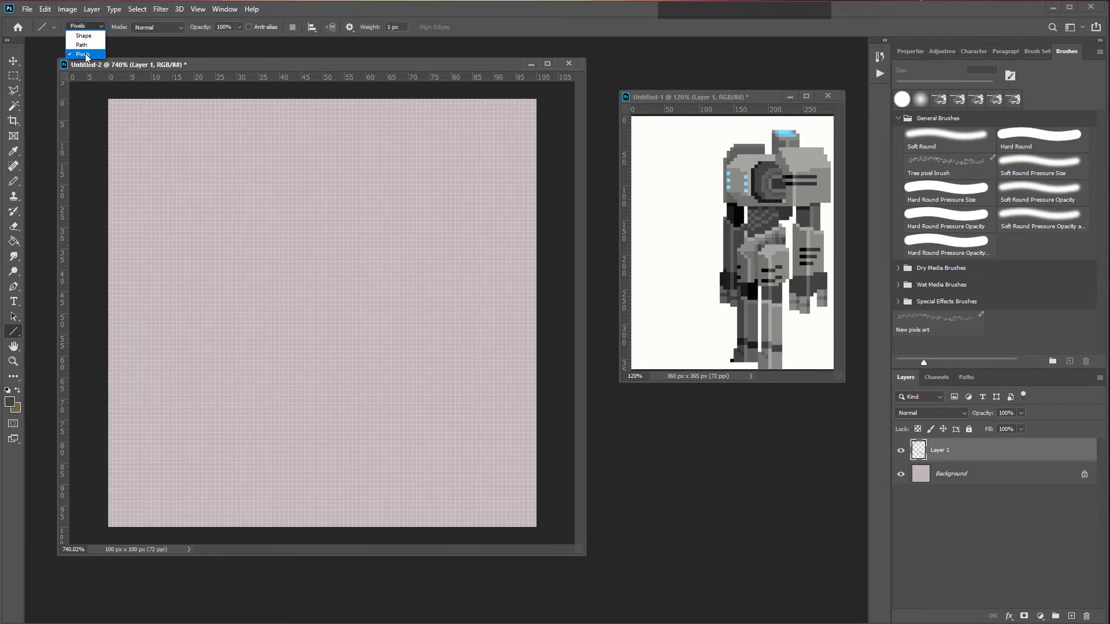
pyautogui.click(84, 53)
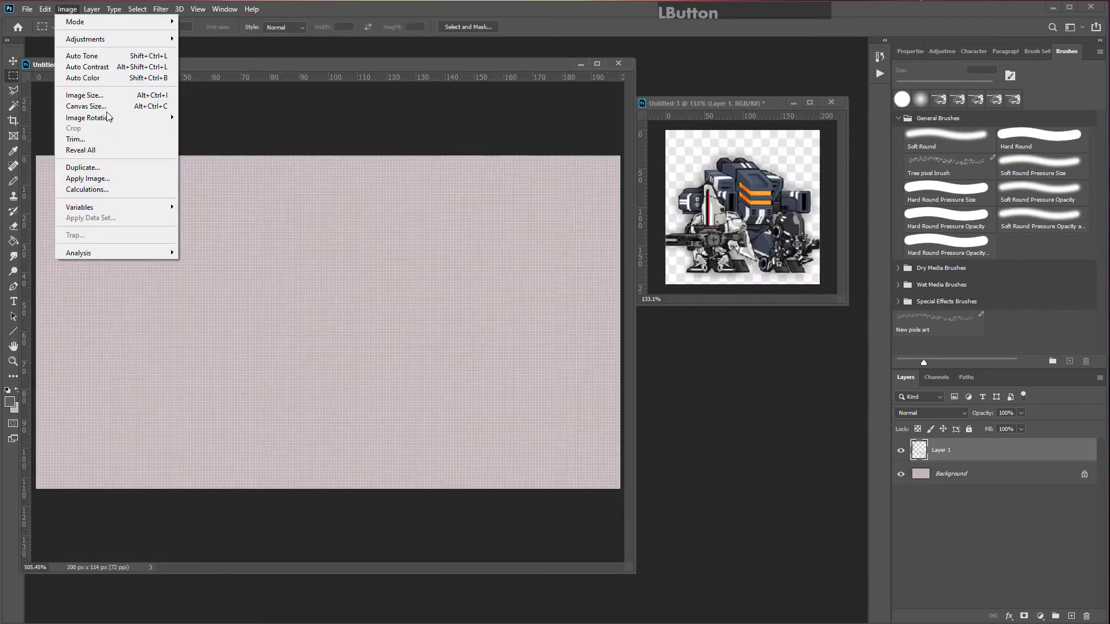
# Step: Apply Image Size at 200 × 114 px with Nearest Neighbor (hard edges) resampling
pyautogui.click(109, 96)
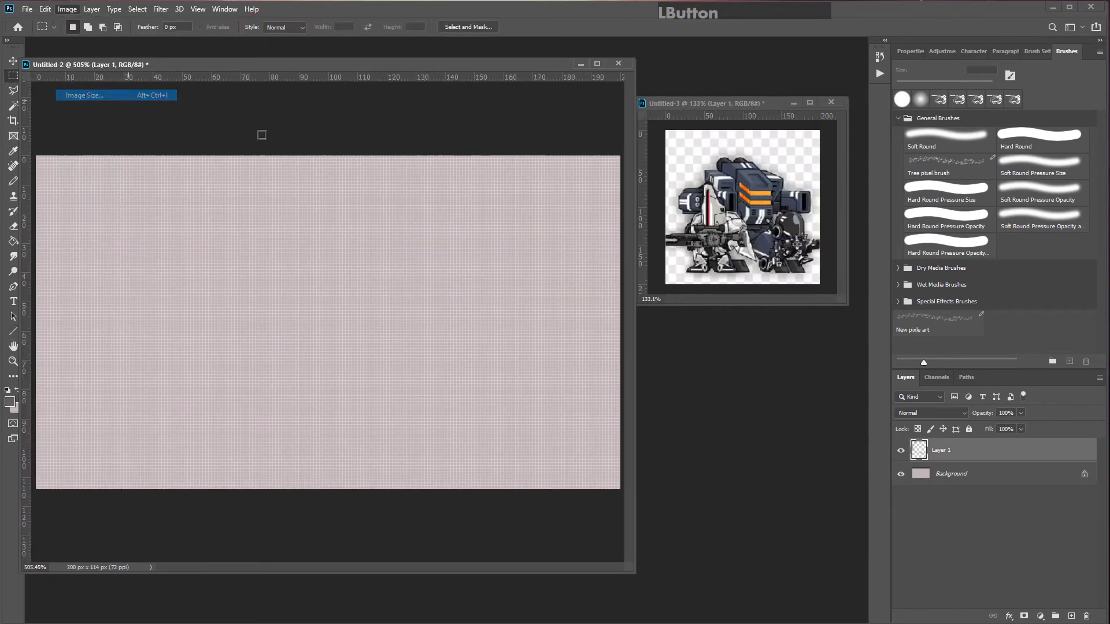
pyautogui.click(793, 352)
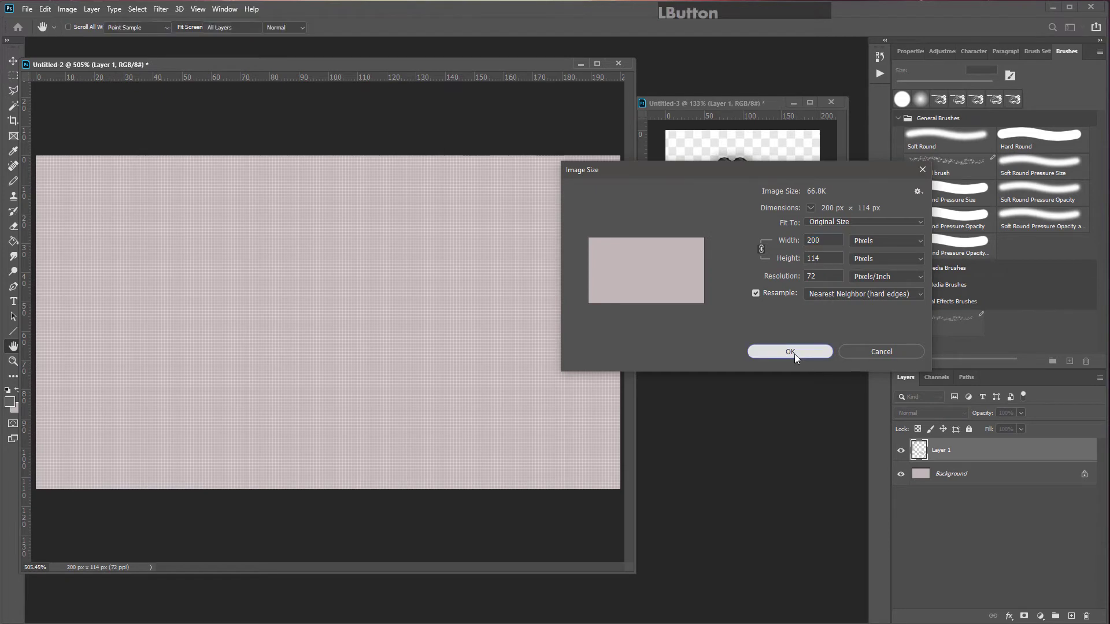
# Step: Draw a dark blue tank body rectangle about 150 × 26 px with a rounded left end
pyautogui.press('m')
pyautogui.moveTo(13, 332); pyautogui.dragTo(56, 331)
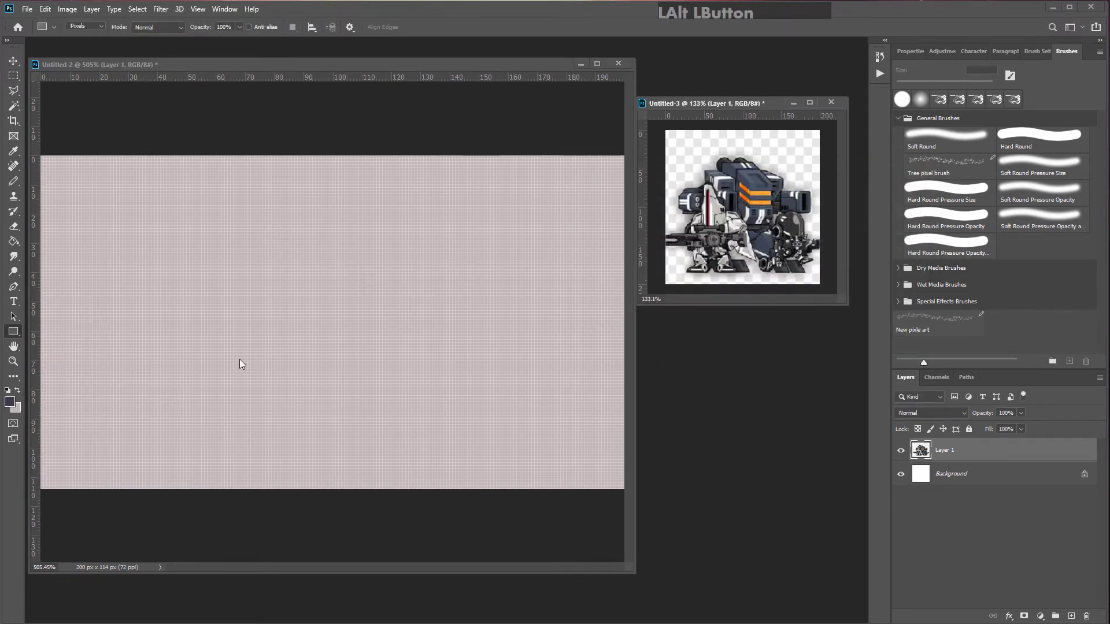
pyautogui.moveTo(117, 320); pyautogui.dragTo(550, 395)
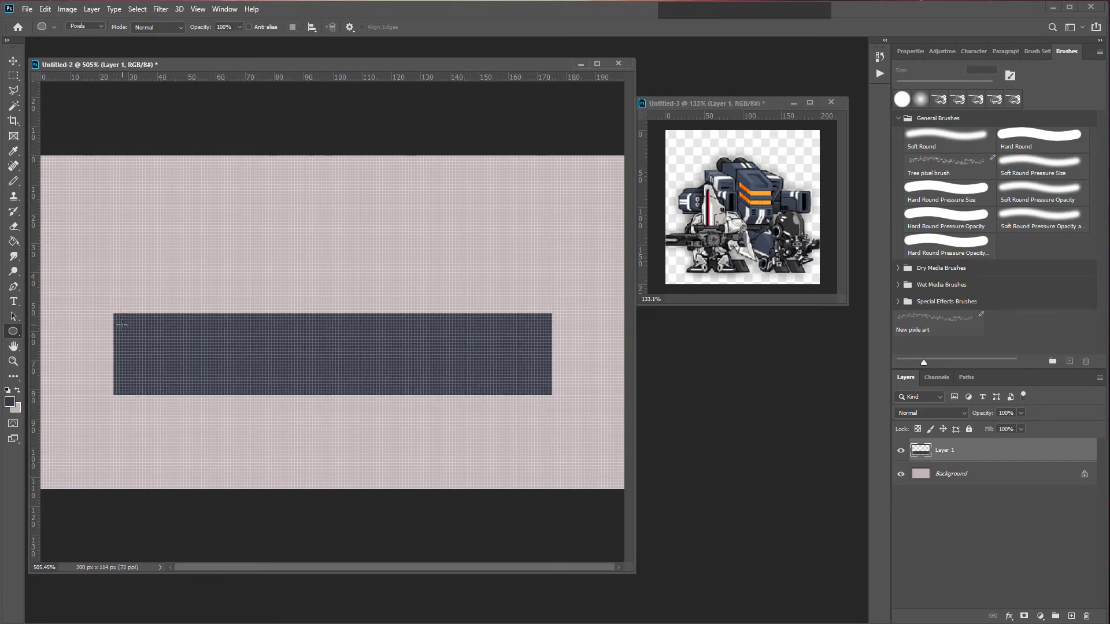
pyautogui.moveTo(125, 322)
pyautogui.mouseDown()
pyautogui.moveTo(90, 376)
pyautogui.moveTo(101, 375)
pyautogui.moveTo(96, 390)
pyautogui.moveTo(115, 390)
pyautogui.moveTo(107, 321)
pyautogui.mouseUp()
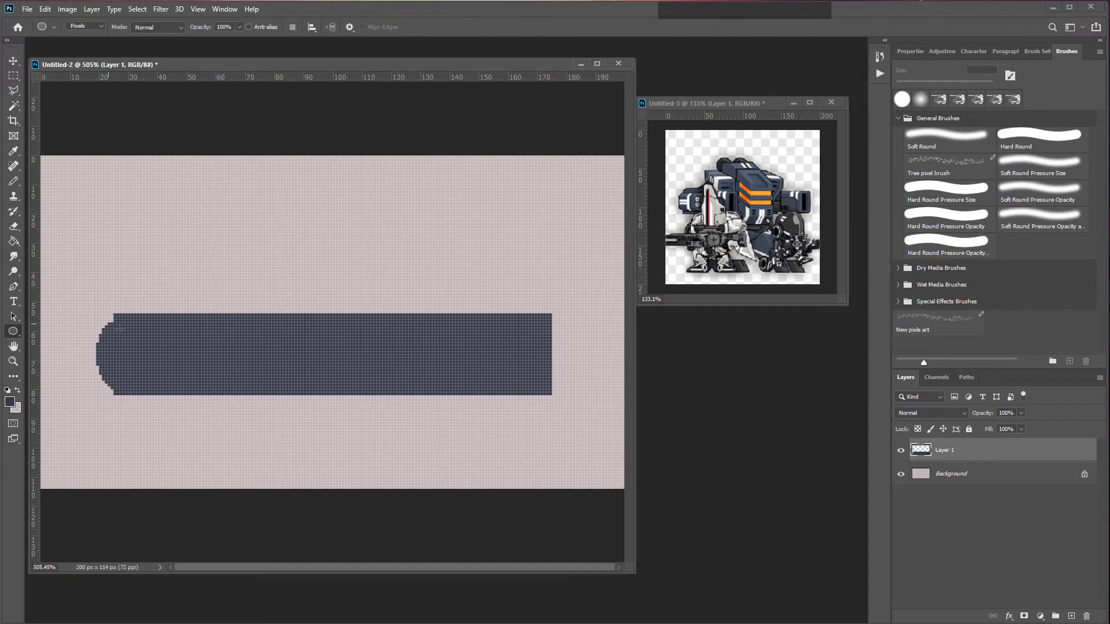
pyautogui.hotkey('ctrl', 'z')
# Step: Set the Line tool weight to 3 px and draw a track line along the underside of the tank body
pyautogui.press('alt')
pyautogui.hotkey('shift', 'u')
pyautogui.click(395, 26)
pyautogui.write('3')
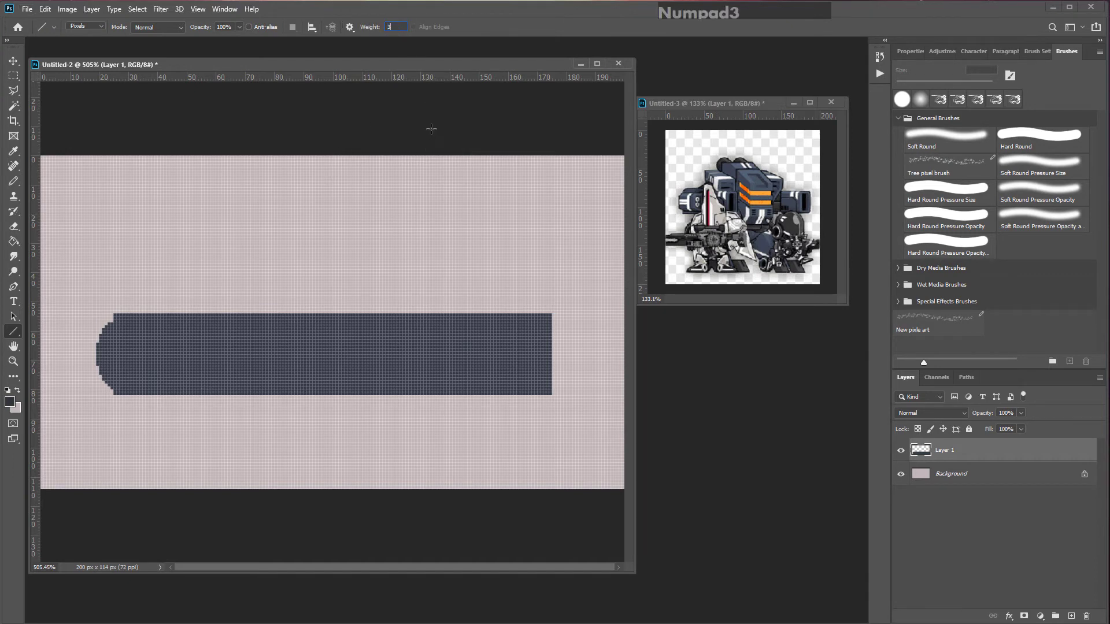
pyautogui.press('Return')
pyautogui.moveTo(548, 398); pyautogui.dragTo(300, 399)
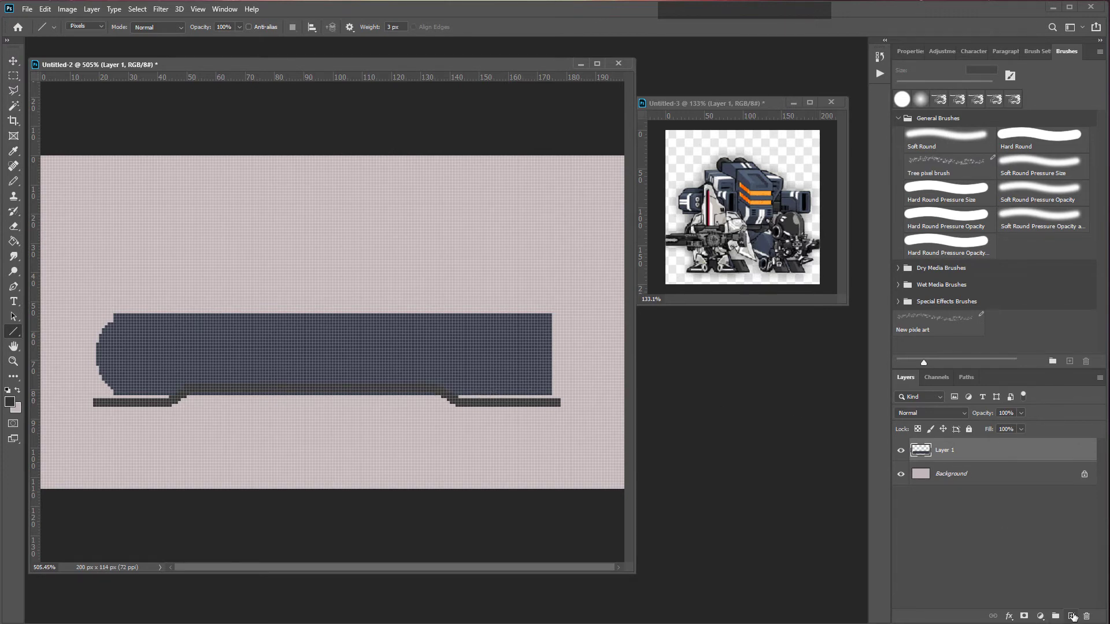
# Step: On a new layer, draw a dark grey wheel circle and move it below the tracks
pyautogui.click(1071, 616)
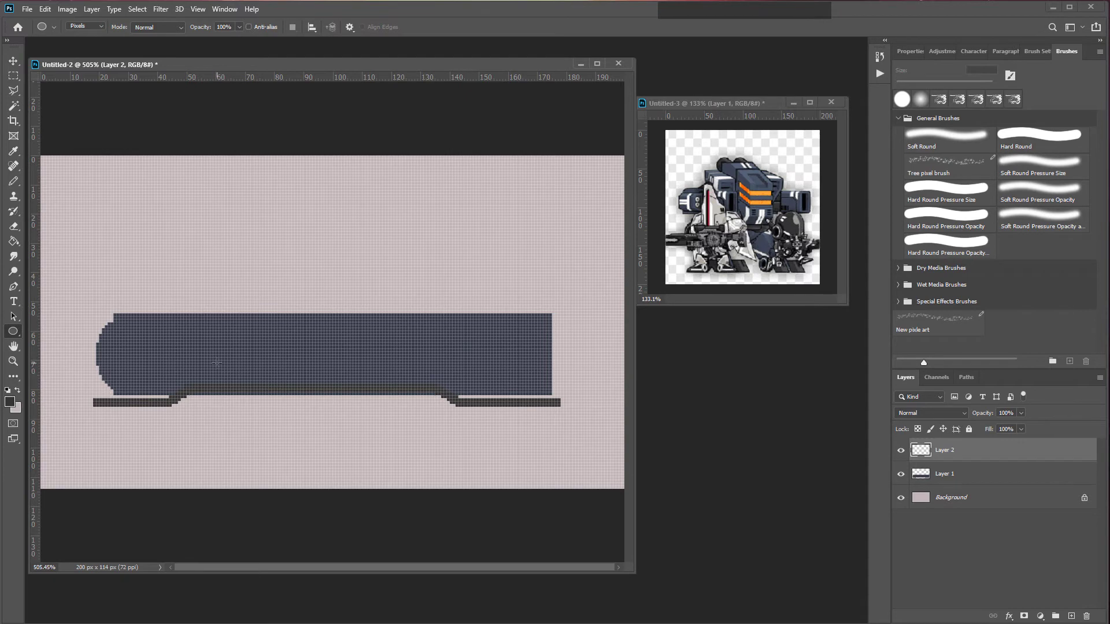
pyautogui.moveTo(207, 347); pyautogui.dragTo(283, 422)
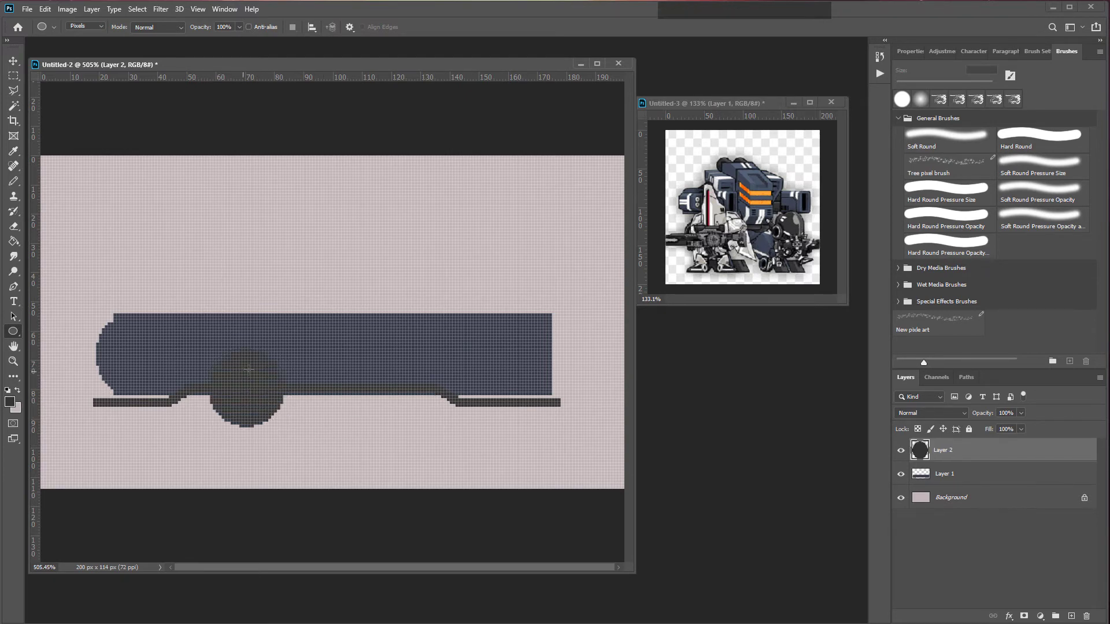
pyautogui.click(13, 61)
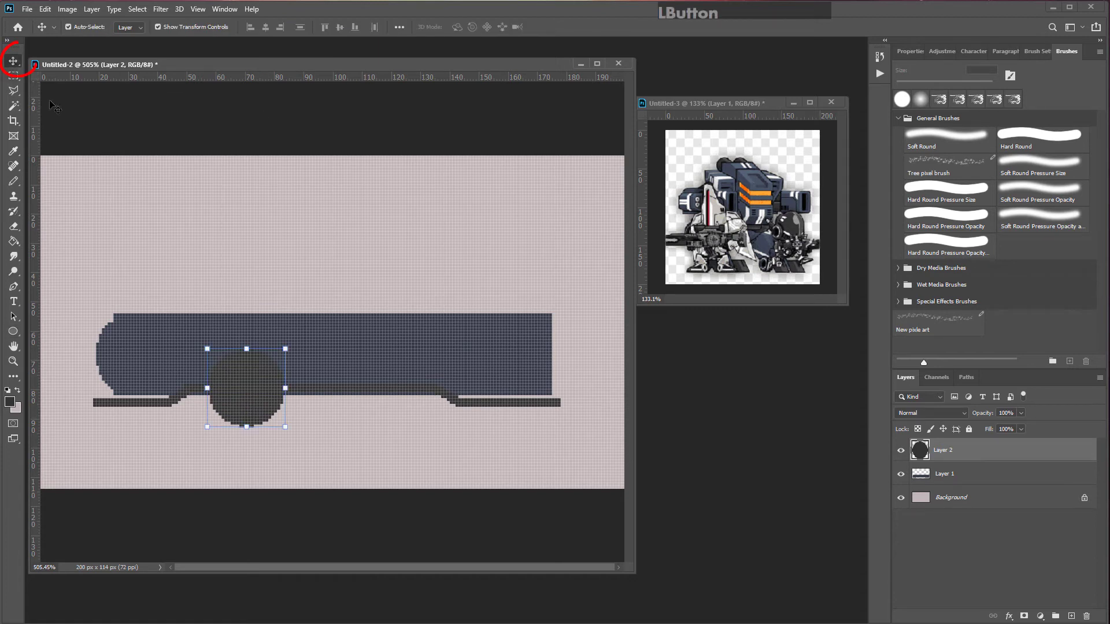
pyautogui.moveTo(274, 362); pyautogui.dragTo(246, 437)
pyautogui.press('Return')
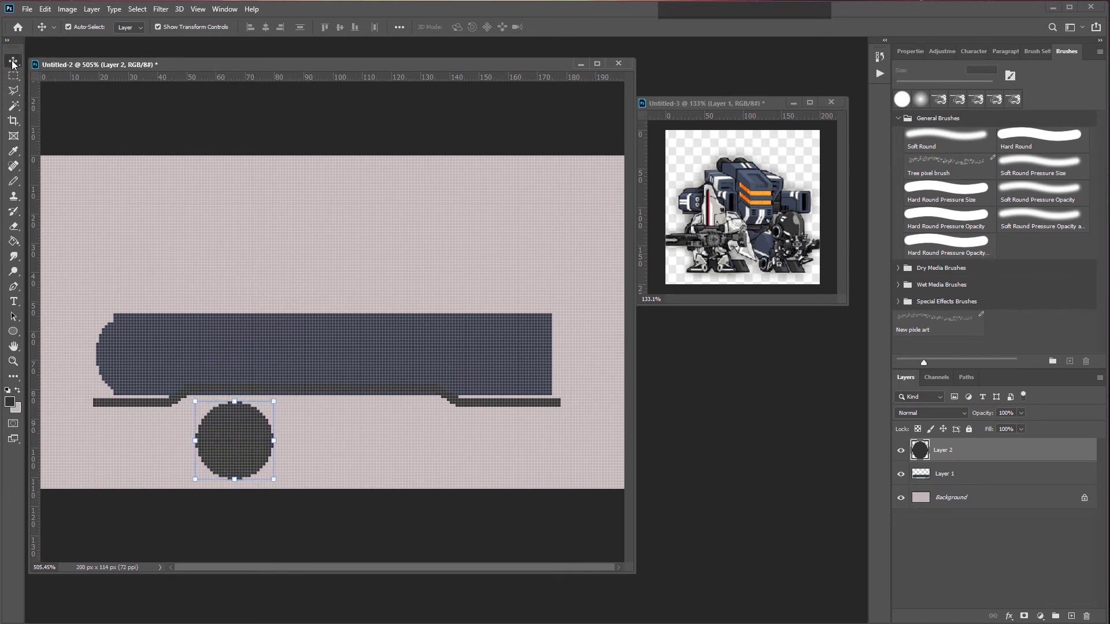
pyautogui.click(238, 421)
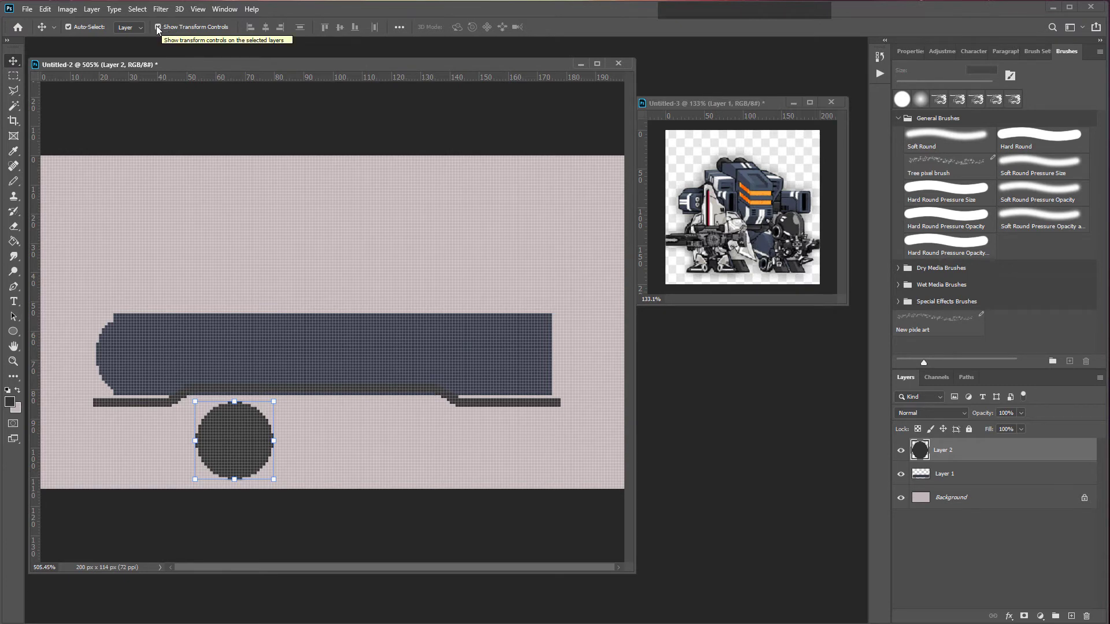
pyautogui.click(240, 437)
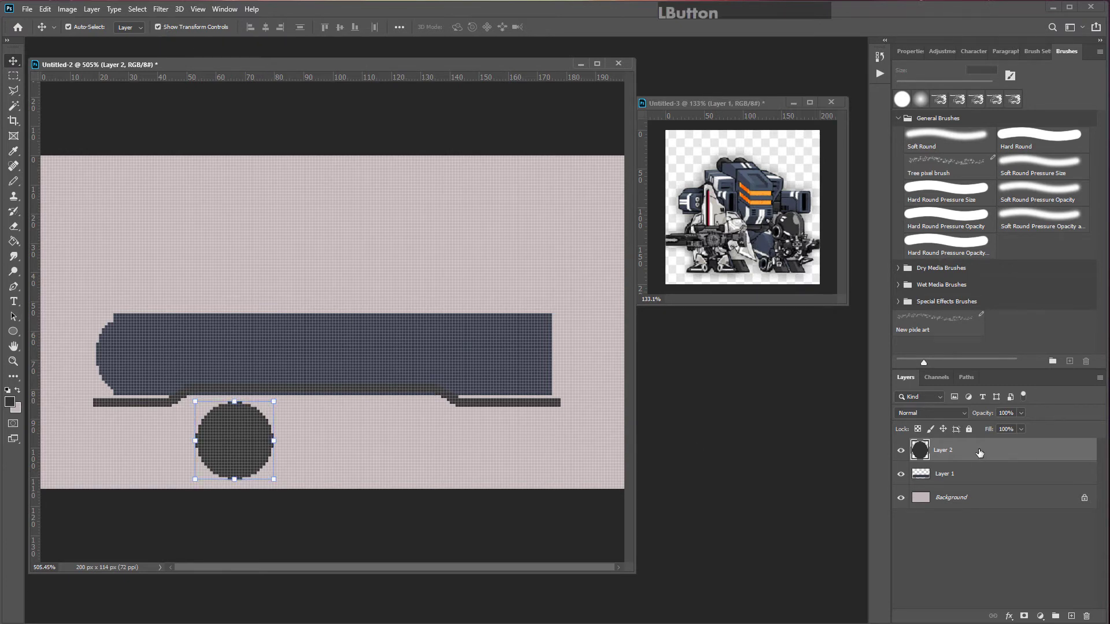
pyautogui.moveTo(275, 401); pyautogui.dragTo(408, 268)
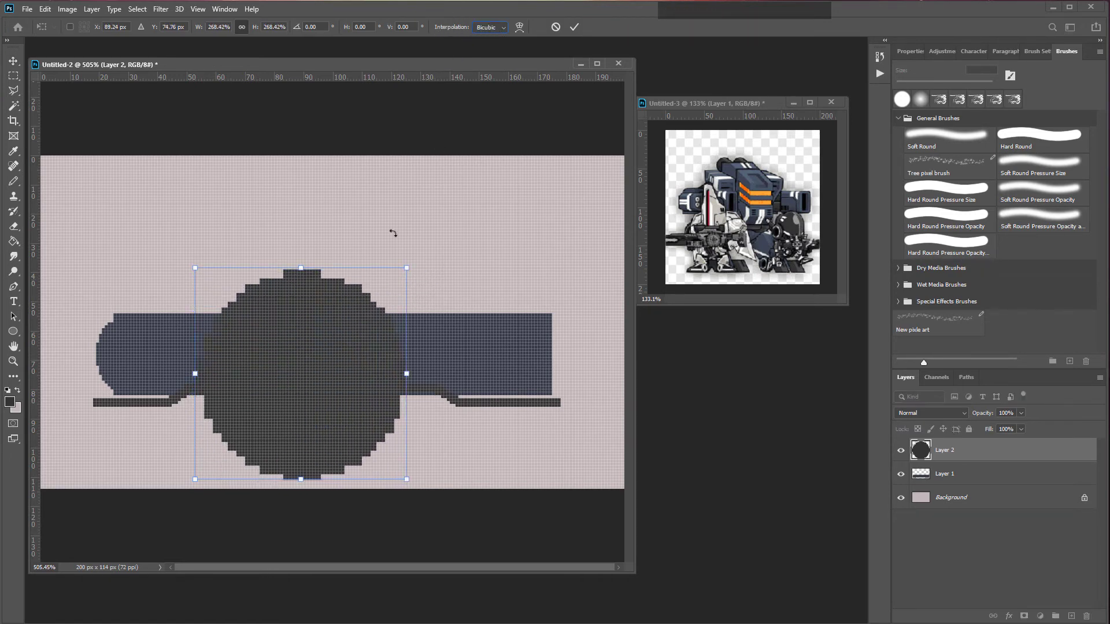
pyautogui.moveTo(407, 268); pyautogui.dragTo(434, 222)
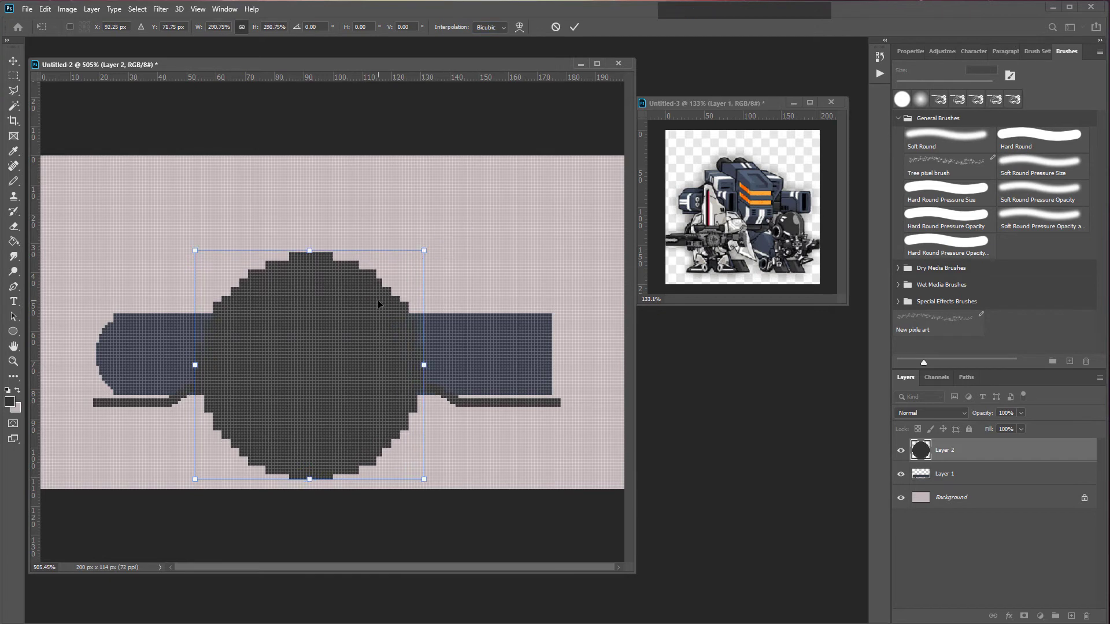
pyautogui.press('Return')
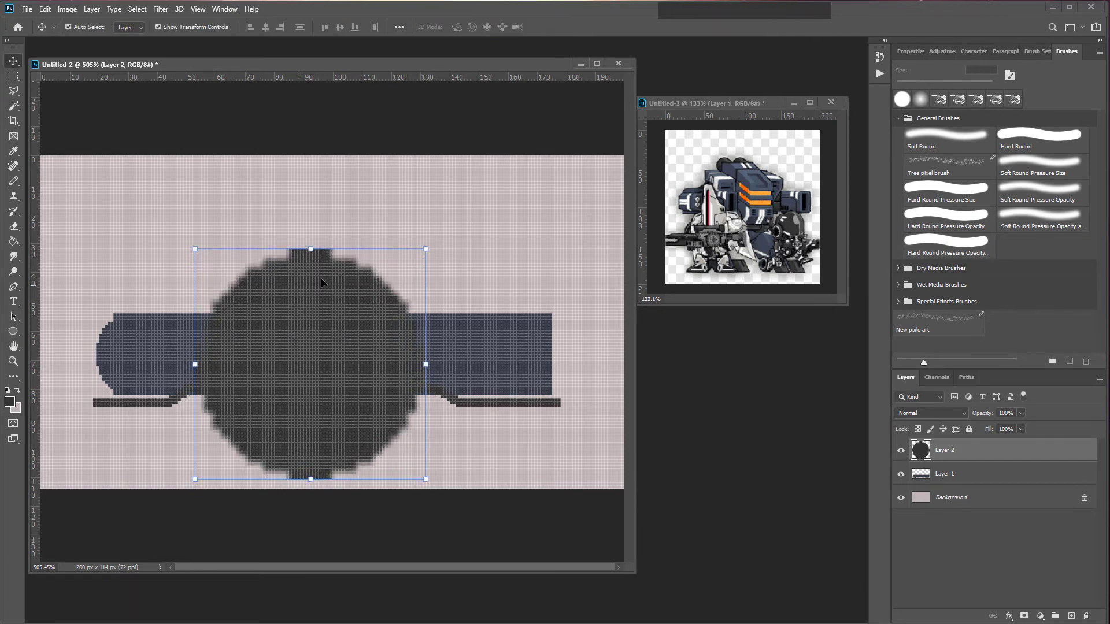
pyautogui.moveTo(320, 279); pyautogui.dragTo(351, 300)
pyautogui.hotkey('ctrl', 'z')
pyautogui.hotkey('ctrl', 'z')
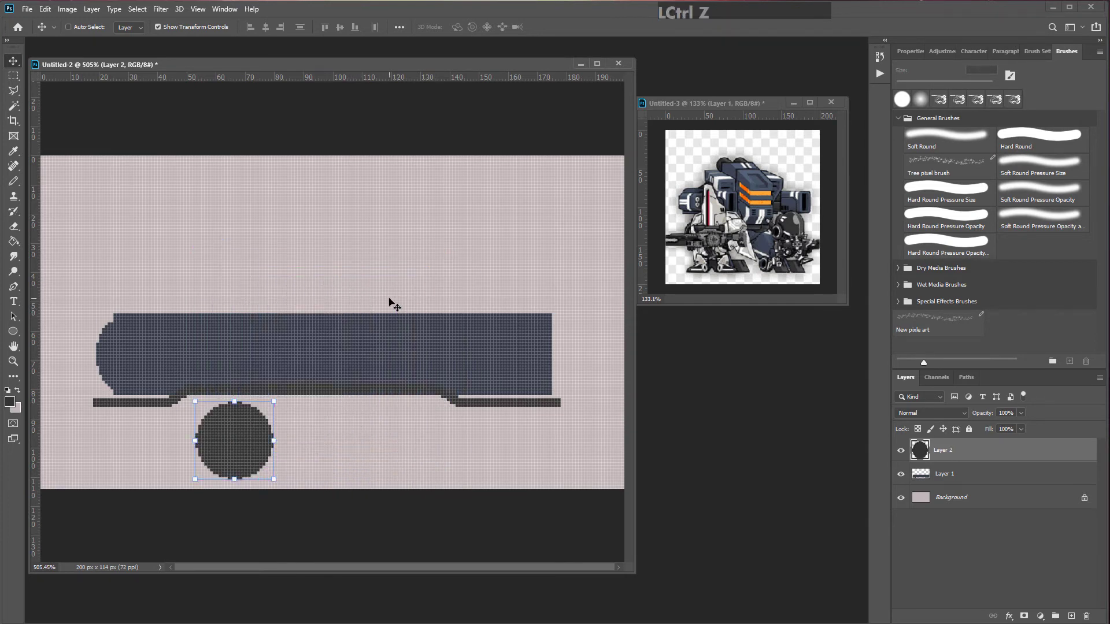
# Step: Scale the wheel circle to 70 × 70 px with Nearest Neighbor interpolation and commit the transform
pyautogui.moveTo(273, 401); pyautogui.dragTo(417, 276)
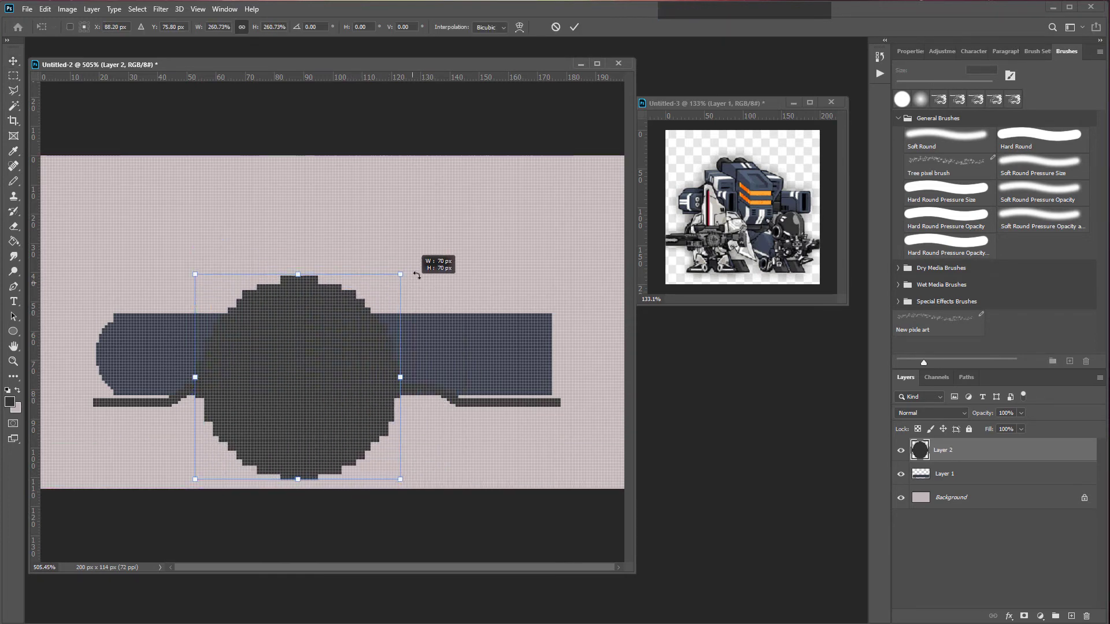
pyautogui.click(486, 27)
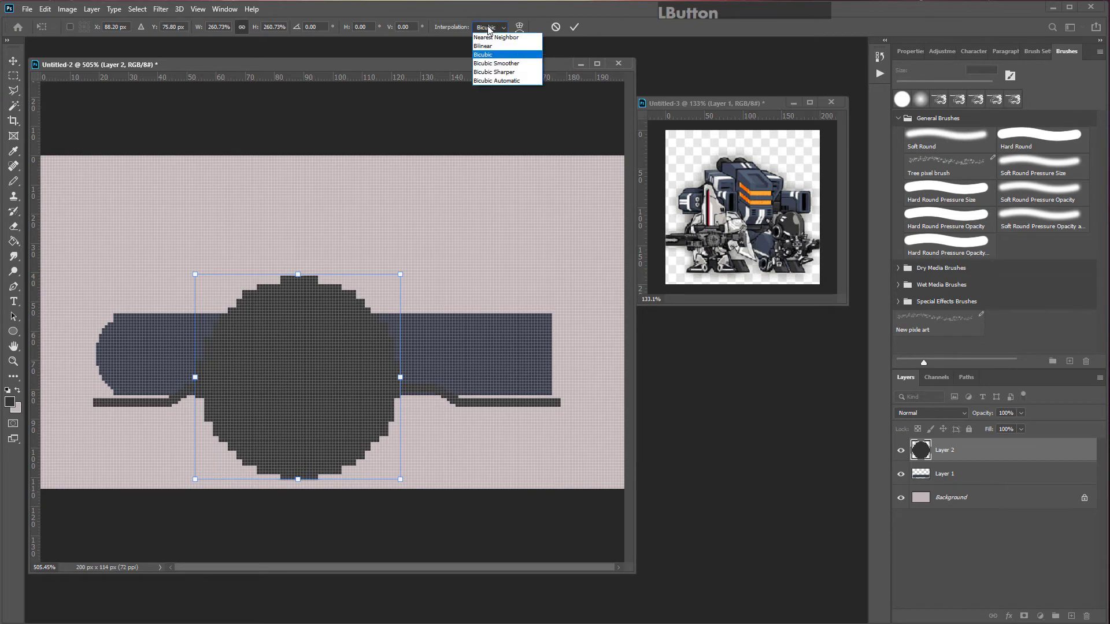
pyautogui.click(504, 36)
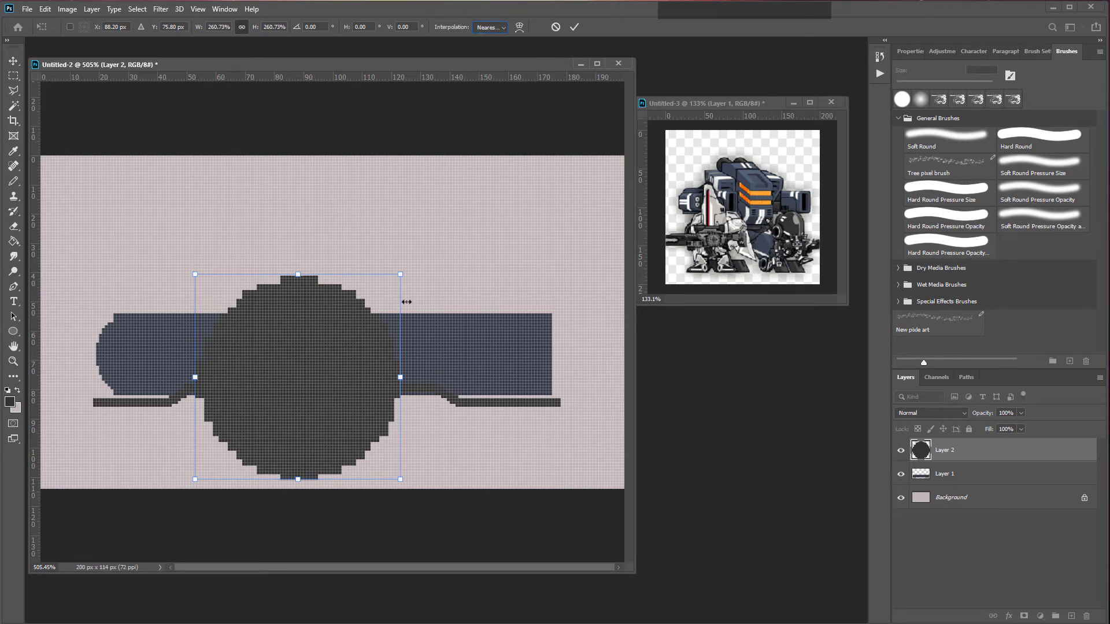
pyautogui.press('Return')
pyautogui.press('Return')
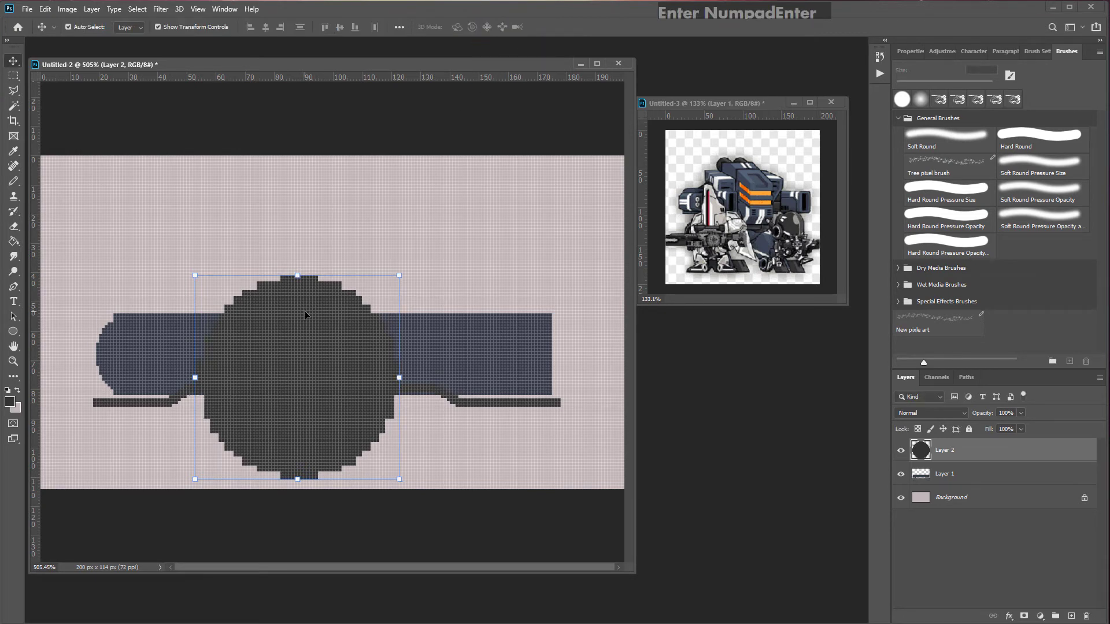
# Step: Undo the wheel's scaling and reposition the smaller wheel circle above the tank body
pyautogui.click(358, 361)
pyautogui.hotkey('ctrl', 'z')
pyautogui.hotkey('ctrl', 'z')
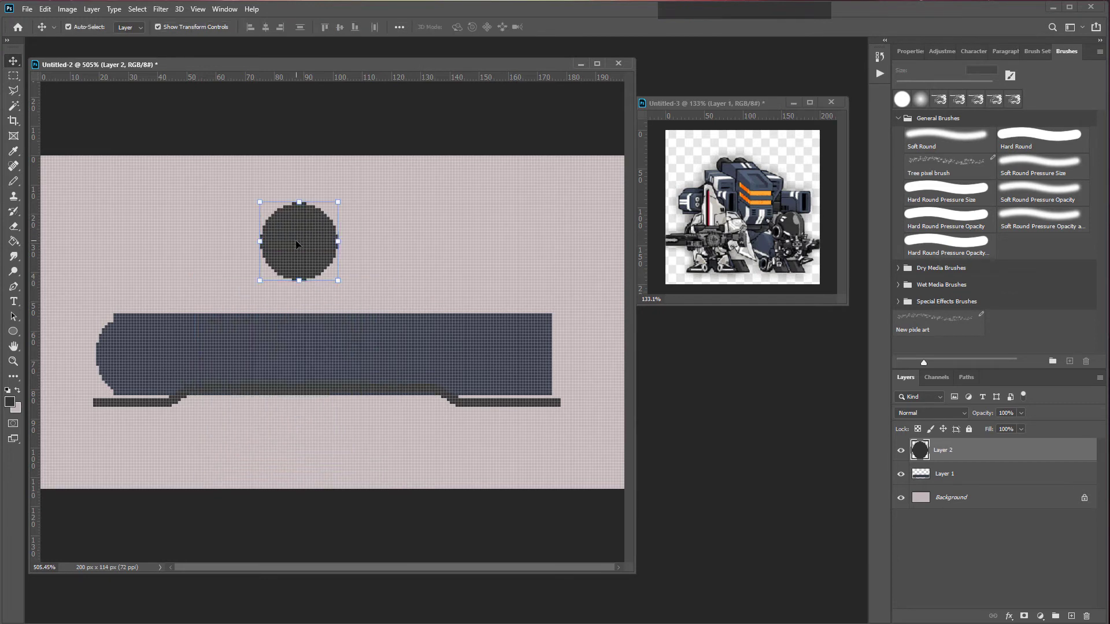
pyautogui.moveTo(304, 245); pyautogui.dragTo(313, 254)
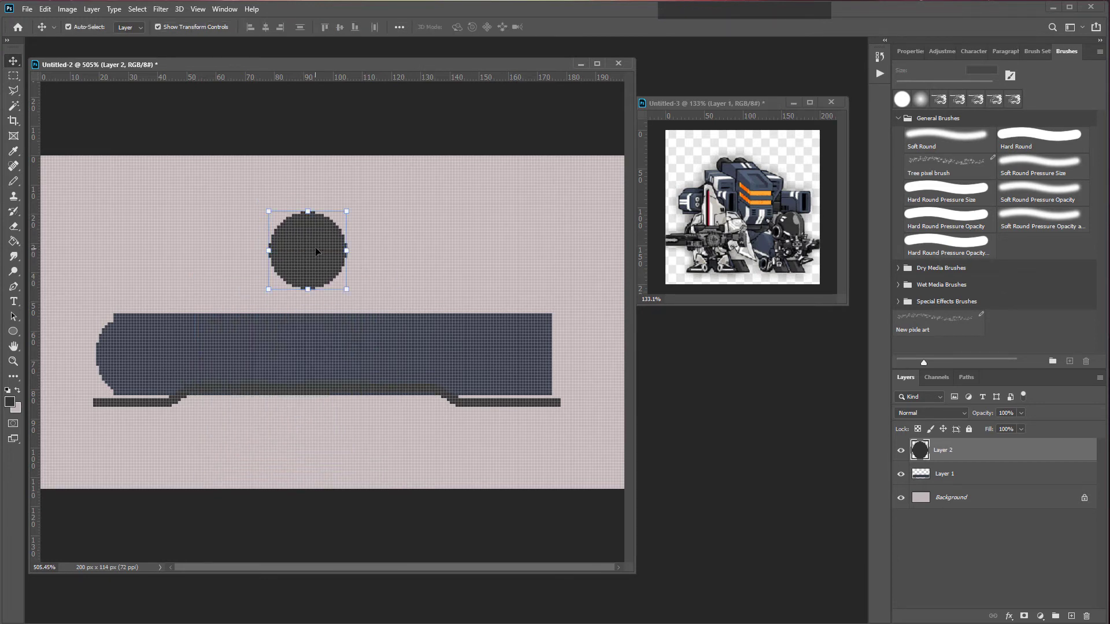
pyautogui.scroll(3, 329, 246)
pyautogui.scroll(1, 306, 177)
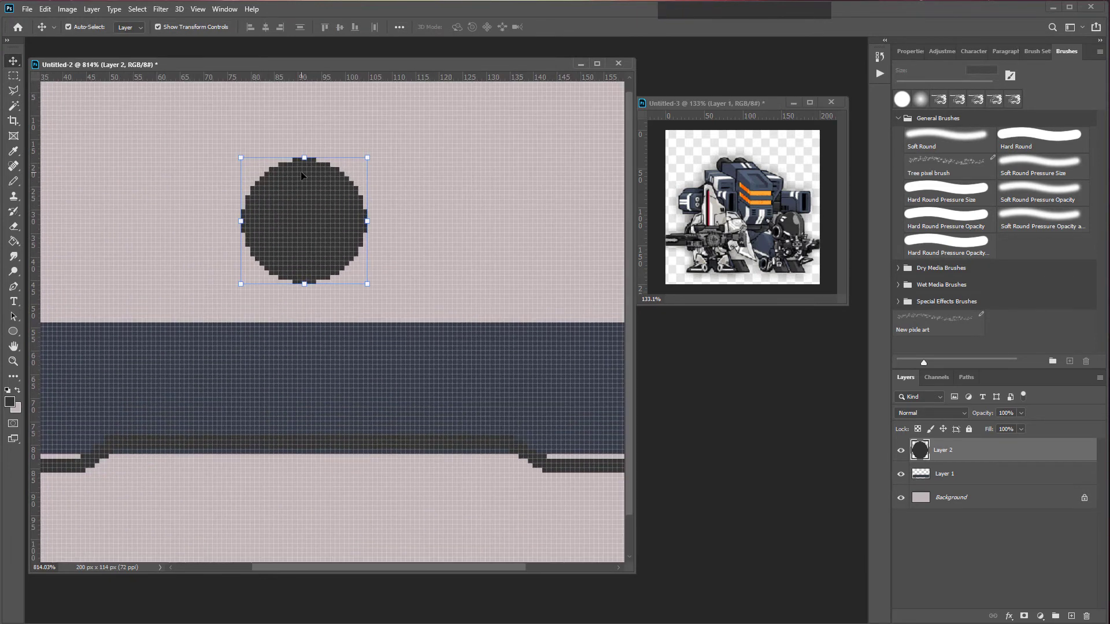
pyautogui.scroll(-1, 277, 200)
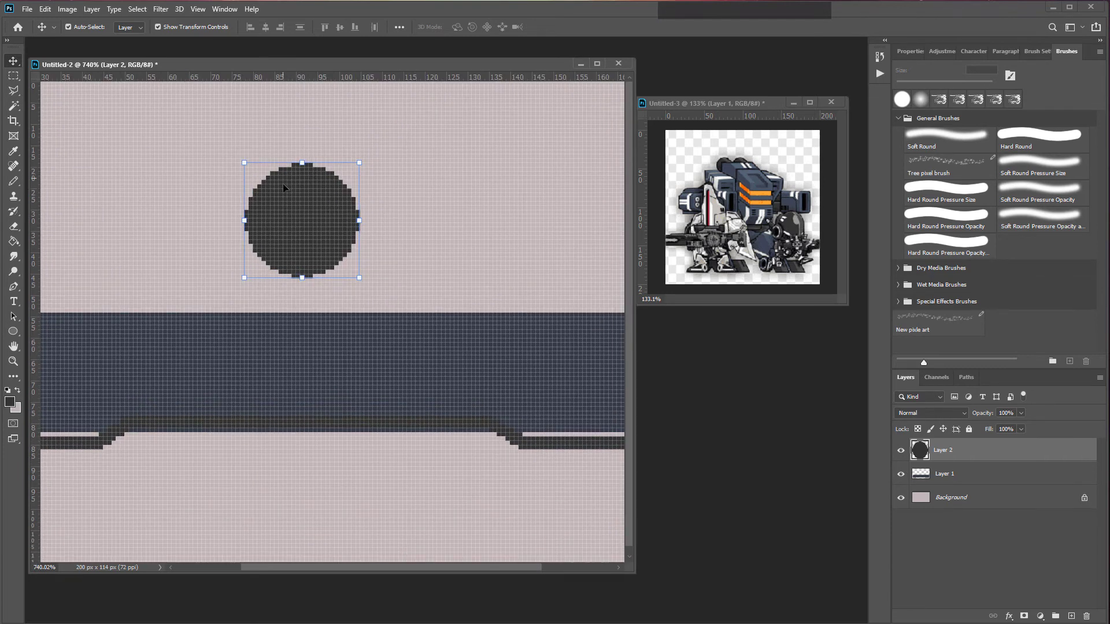
# Step: Try drawing an inner circle on the wheel with the Ellipse tool in a new foreground colour
pyautogui.click(13, 181)
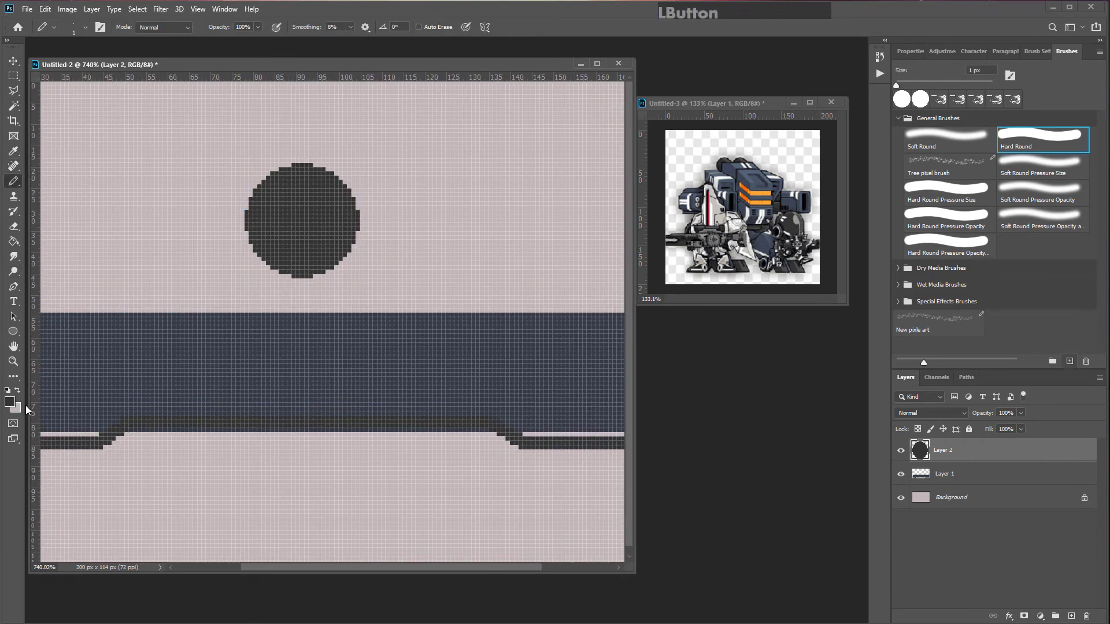
pyautogui.click(13, 406)
pyautogui.click(382, 258)
pyautogui.click(631, 127)
pyautogui.click(14, 333)
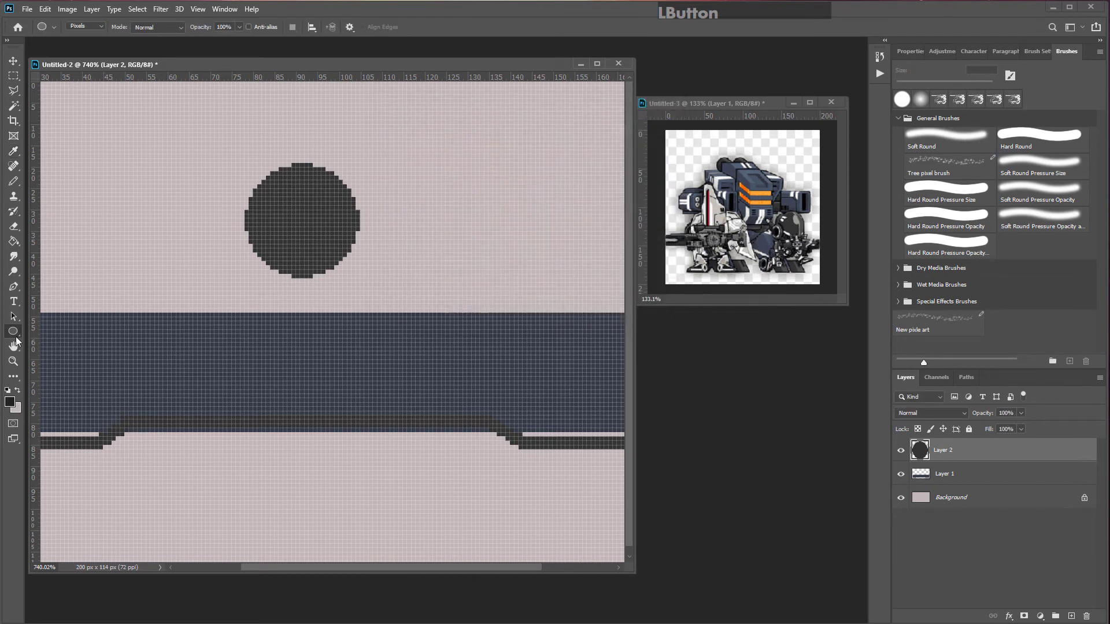
pyautogui.moveTo(264, 186); pyautogui.dragTo(342, 259)
pyautogui.hotkey('ctrl', 'z')
pyautogui.moveTo(283, 189)
pyautogui.mouseDown()
pyautogui.moveTo(312, 219)
pyautogui.moveTo(368, 241)
pyautogui.moveTo(356, 262)
pyautogui.mouseUp()
pyautogui.hotkey('ctrl', 'z')
pyautogui.moveTo(269, 185)
pyautogui.mouseDown()
pyautogui.moveTo(342, 224)
pyautogui.moveTo(343, 266)
pyautogui.mouseUp()
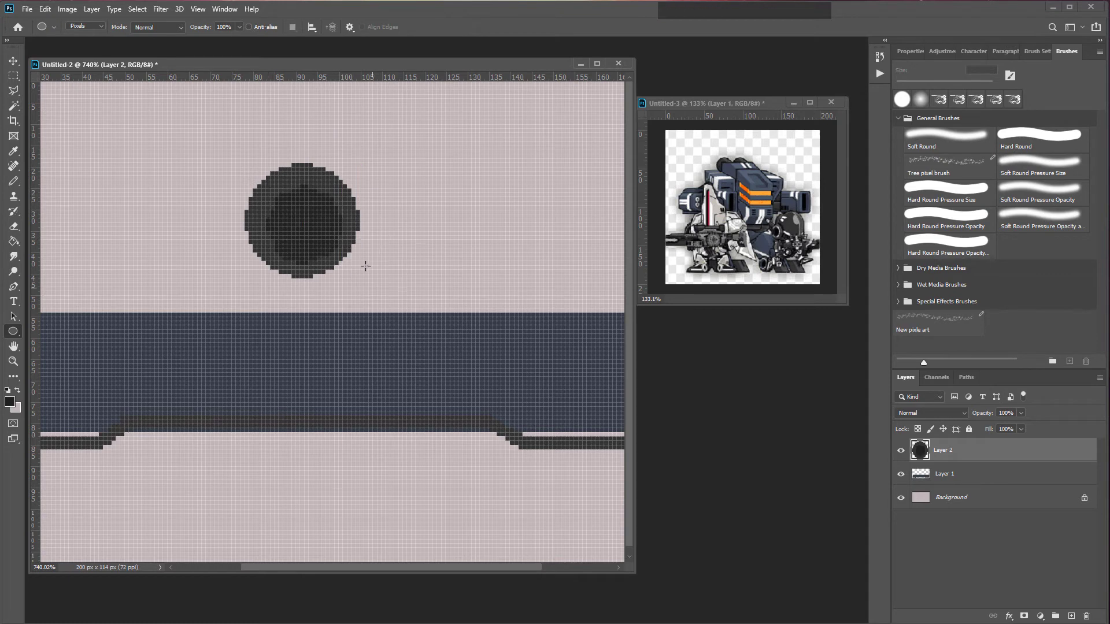
pyautogui.hotkey('ctrl', 'z')
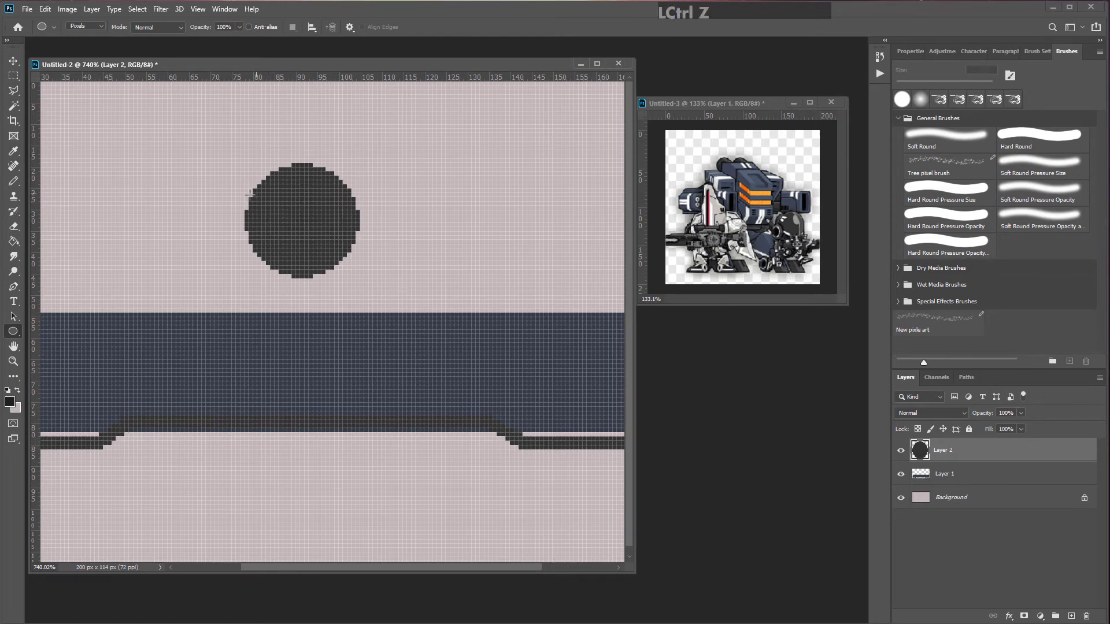
# Step: Load the wheel's pixels as a selection, contract it by 2 pixels, and try deleting the interior
pyautogui.keyDown('ctrl'); pyautogui.click(924, 460); pyautogui.keyUp('ctrl')
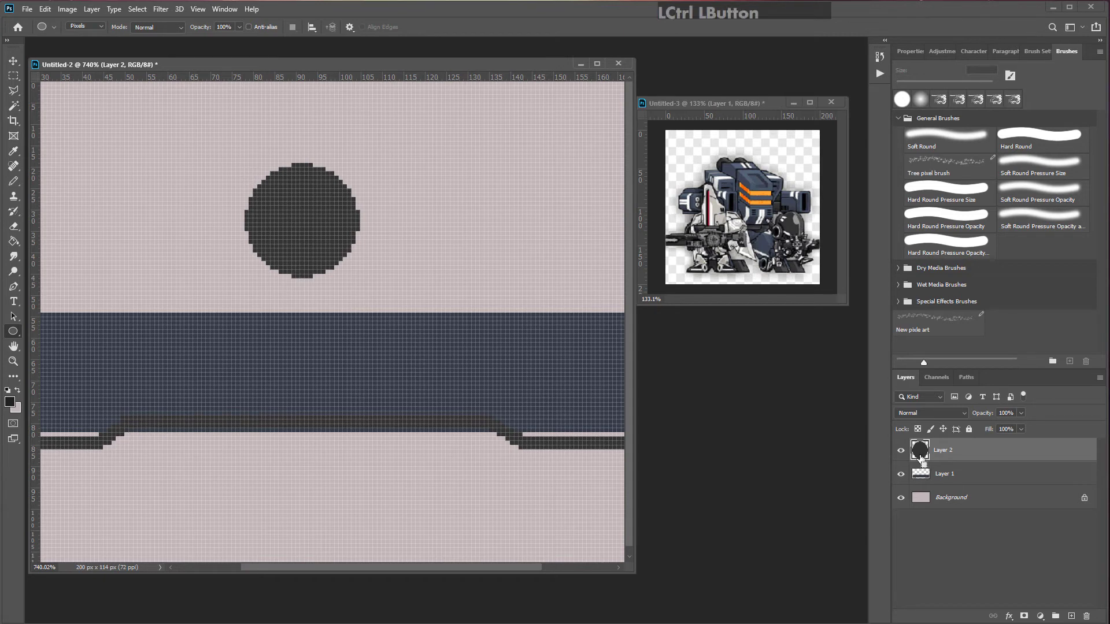
pyautogui.click(137, 9)
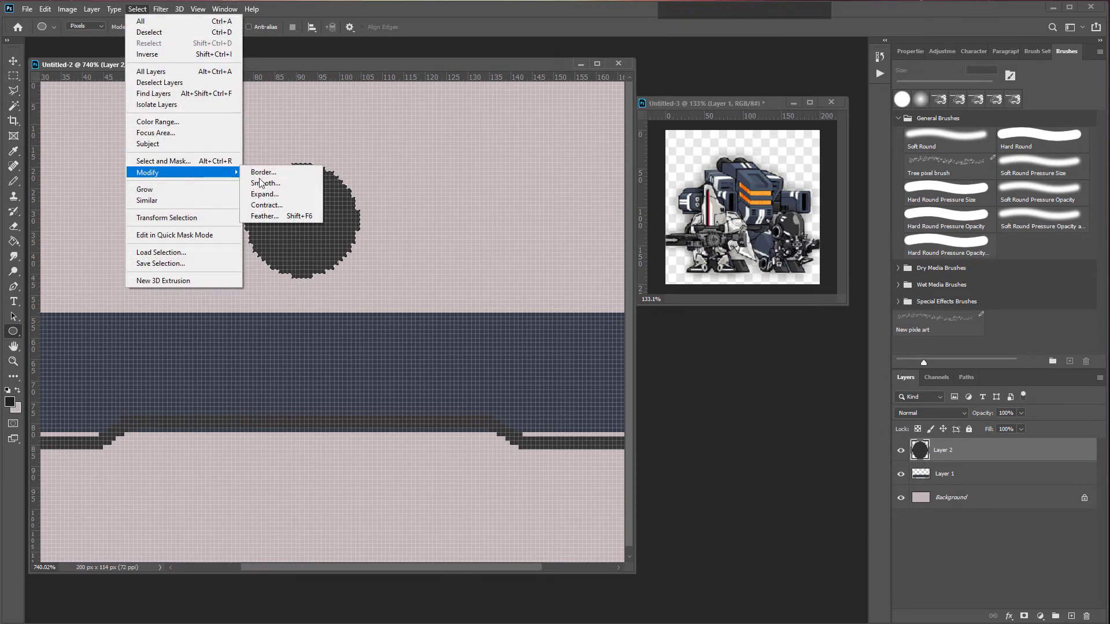
pyautogui.click(284, 209)
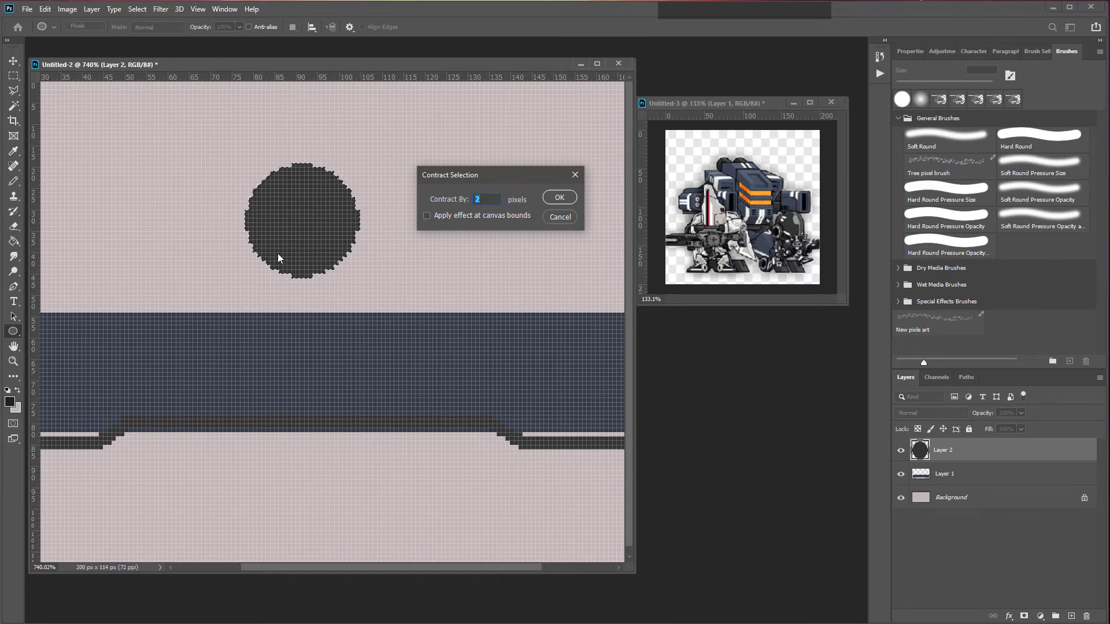
pyautogui.click(575, 200)
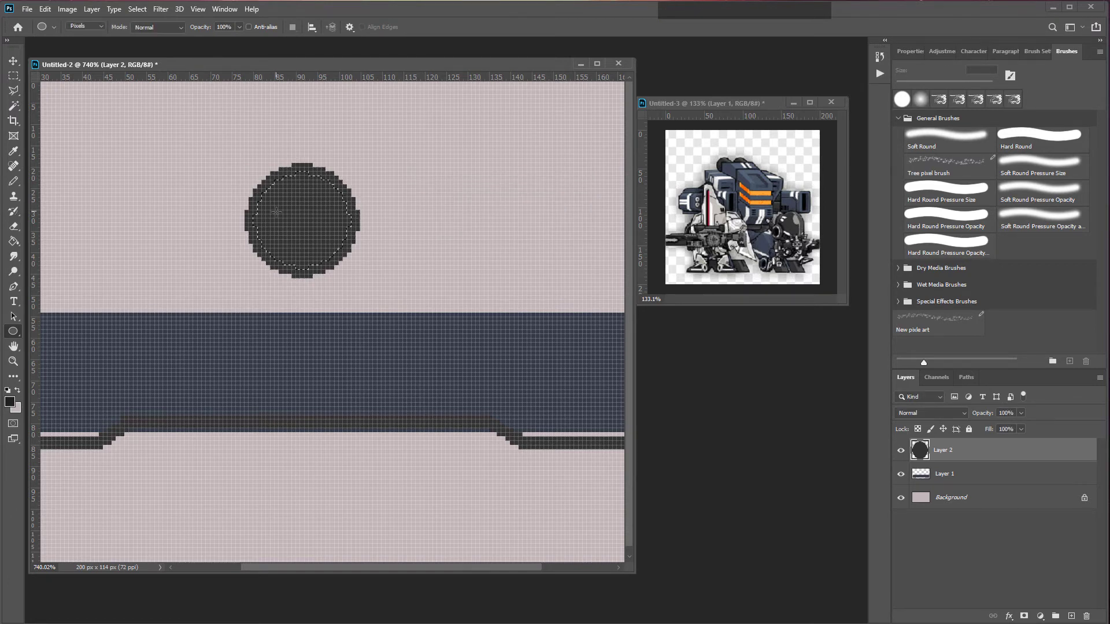
pyautogui.press('Delete')
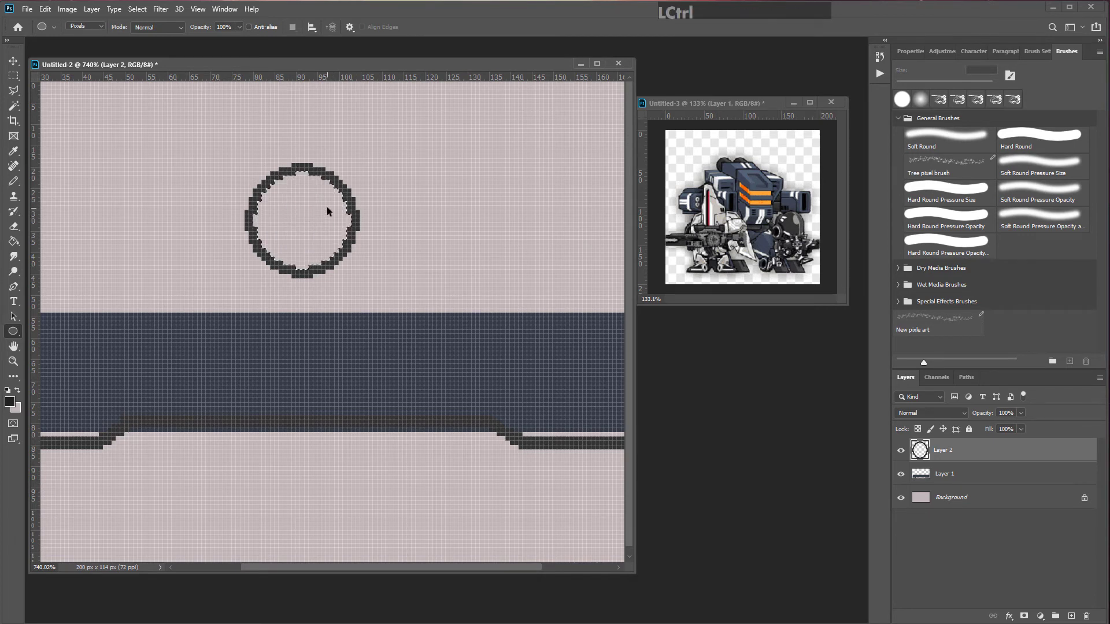
pyautogui.hotkey('ctrl', 'z')
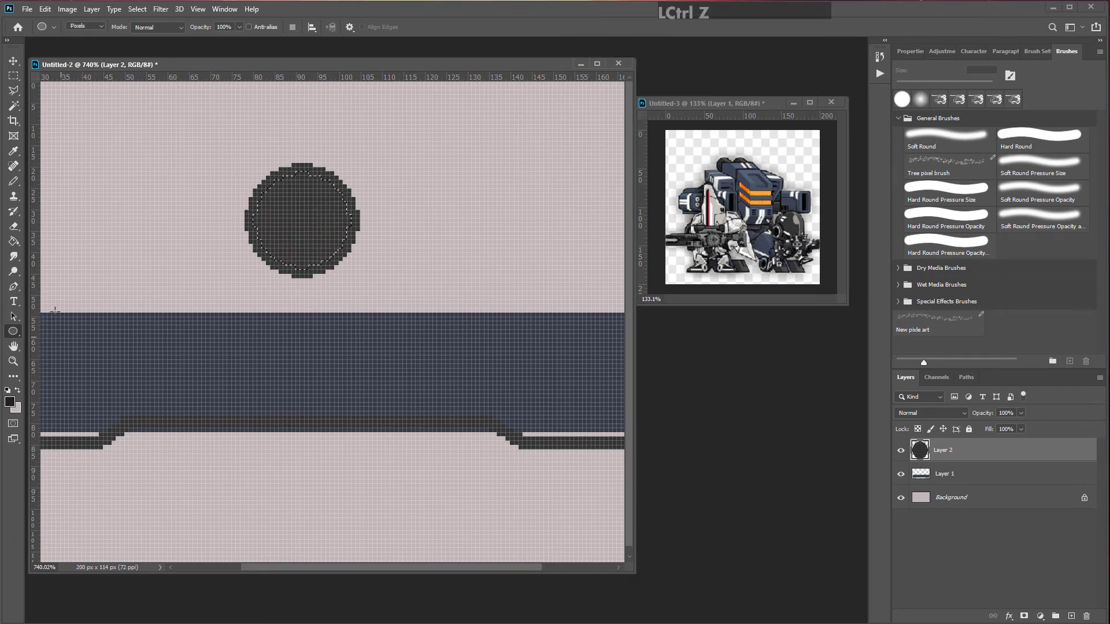
# Step: Pick a darker grey and paint the contracted interior of the wheel with the Pencil
pyautogui.click(15, 183)
pyautogui.click(10, 402)
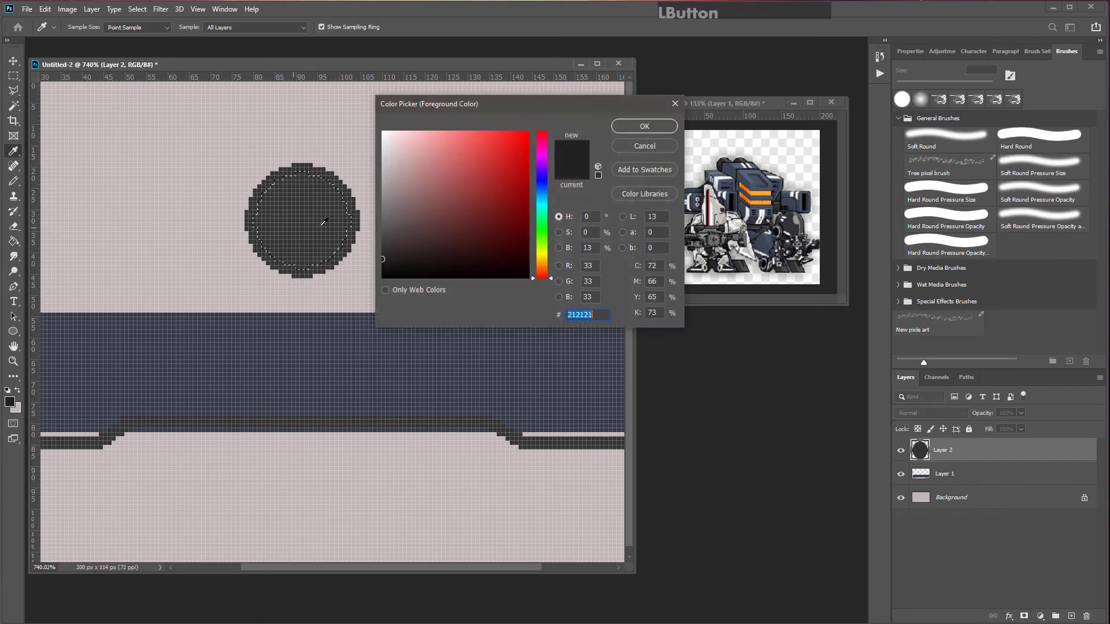
pyautogui.click(385, 266)
pyautogui.click(645, 126)
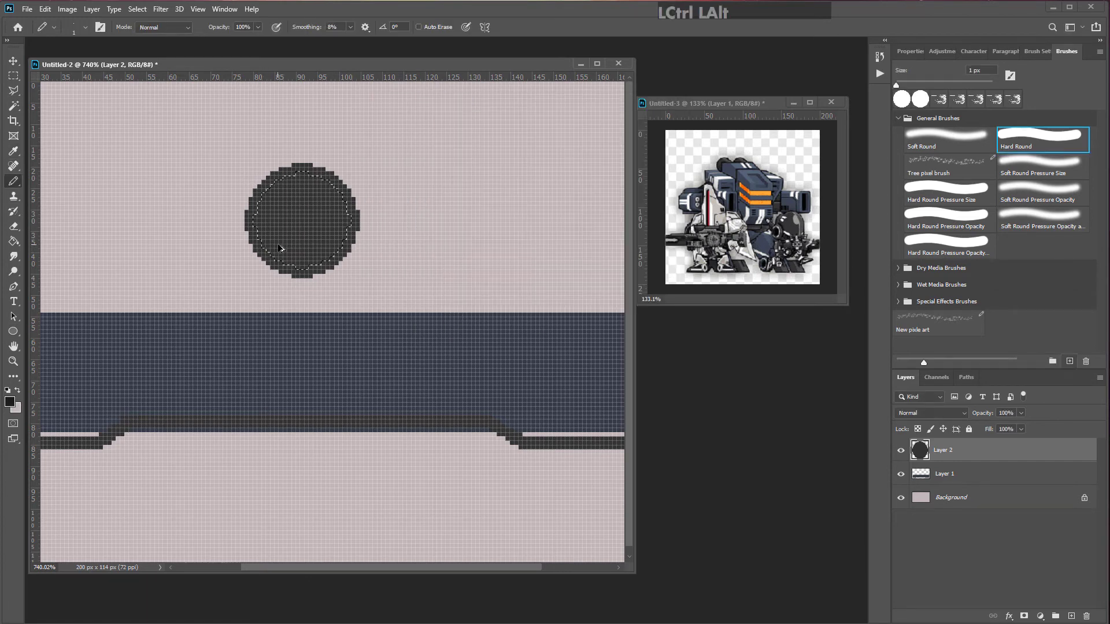
pyautogui.moveTo(269, 247); pyautogui.dragTo(270, 248)
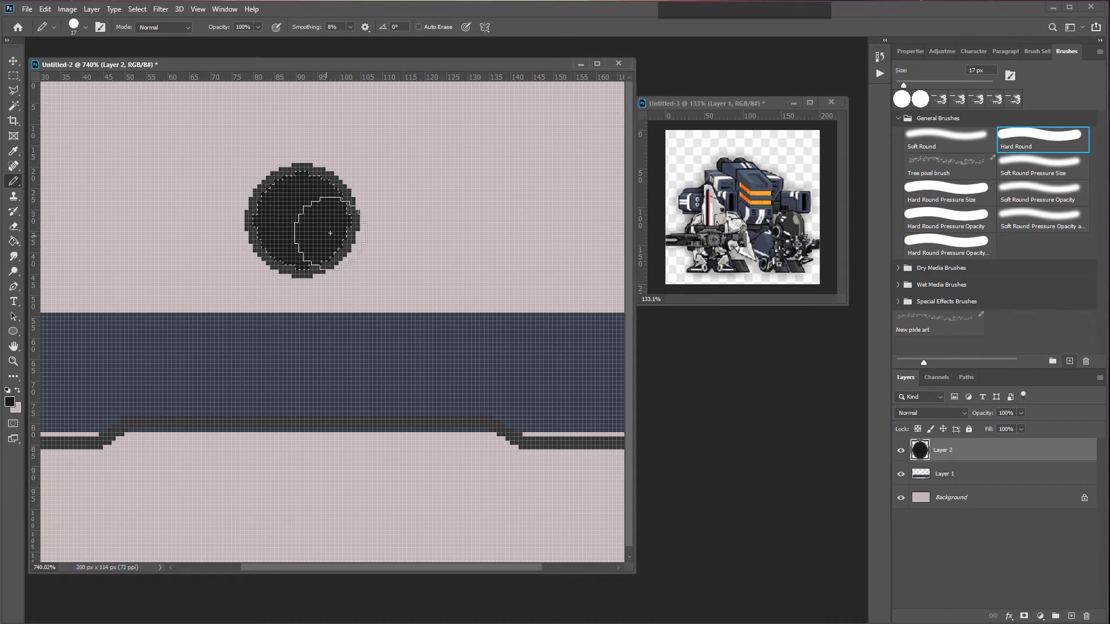
# Step: Contract the selection by 5 pixels and paint the wheel's centre with a colour sampled from the outer ring
pyautogui.click(137, 8)
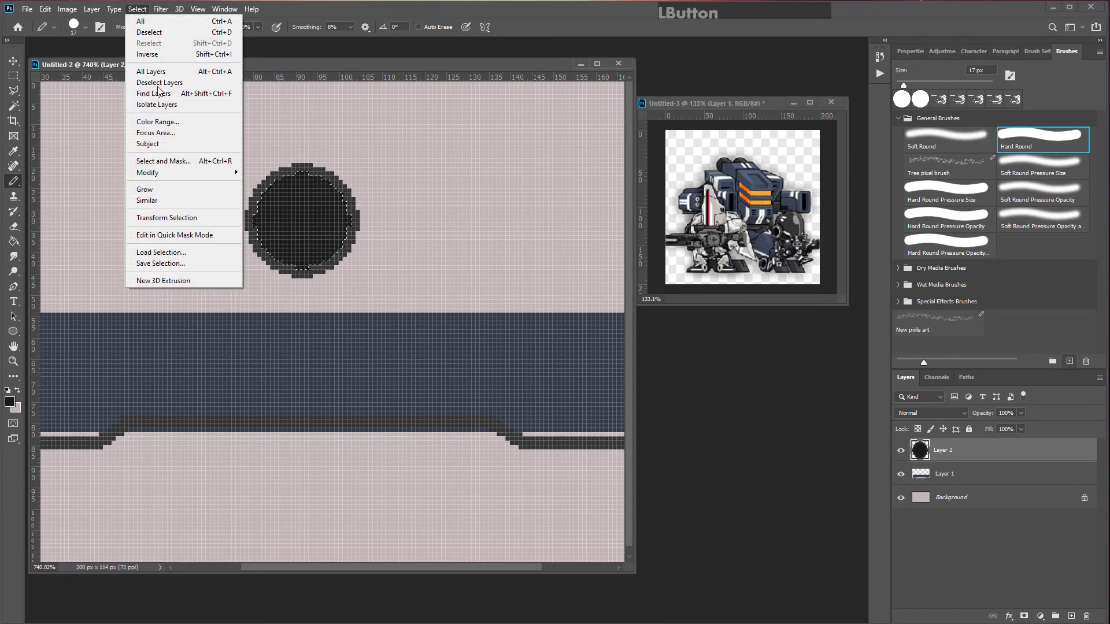
pyautogui.moveTo(176, 174)
pyautogui.click(266, 206)
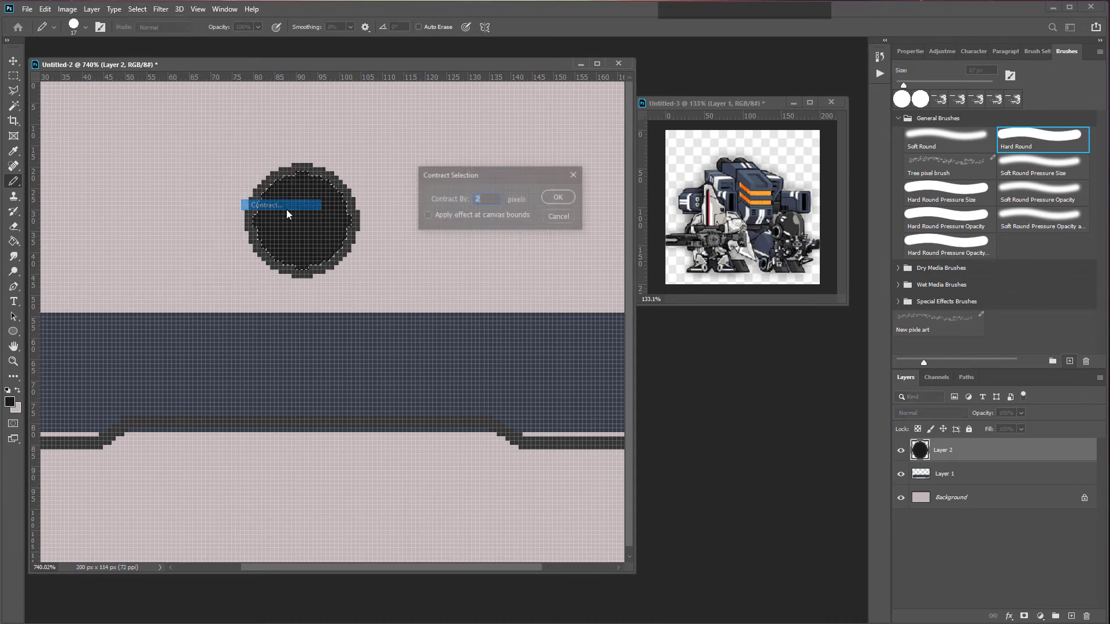
pyautogui.doubleClick(485, 199)
pyautogui.write('5')
pyautogui.click(547, 198)
pyautogui.keyDown('alt'); pyautogui.click(314, 229); pyautogui.keyUp('alt')
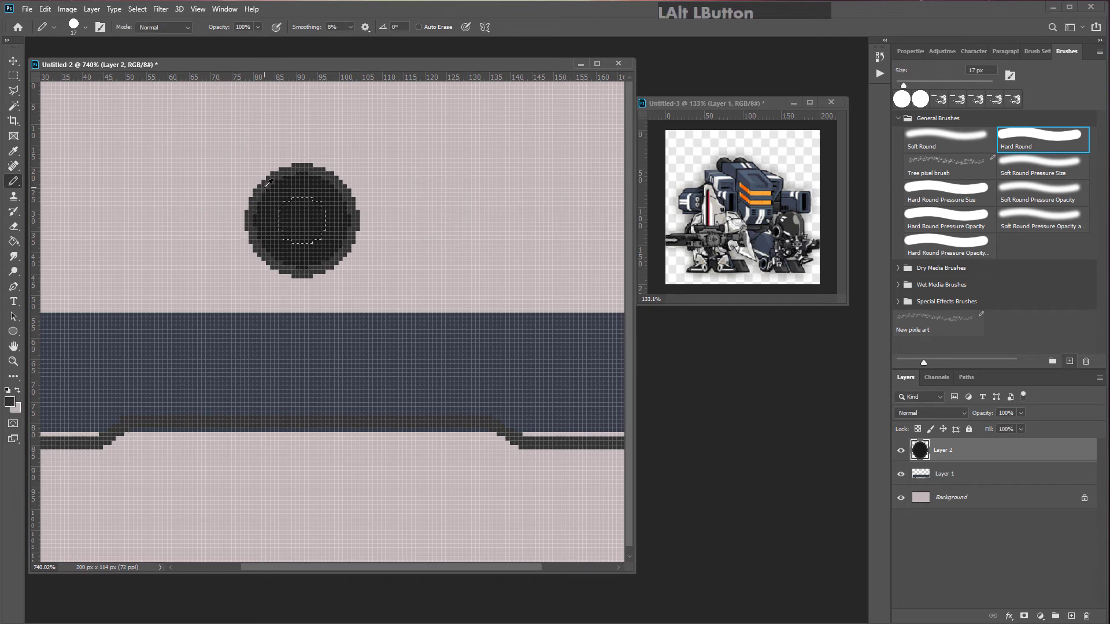
pyautogui.click(313, 229)
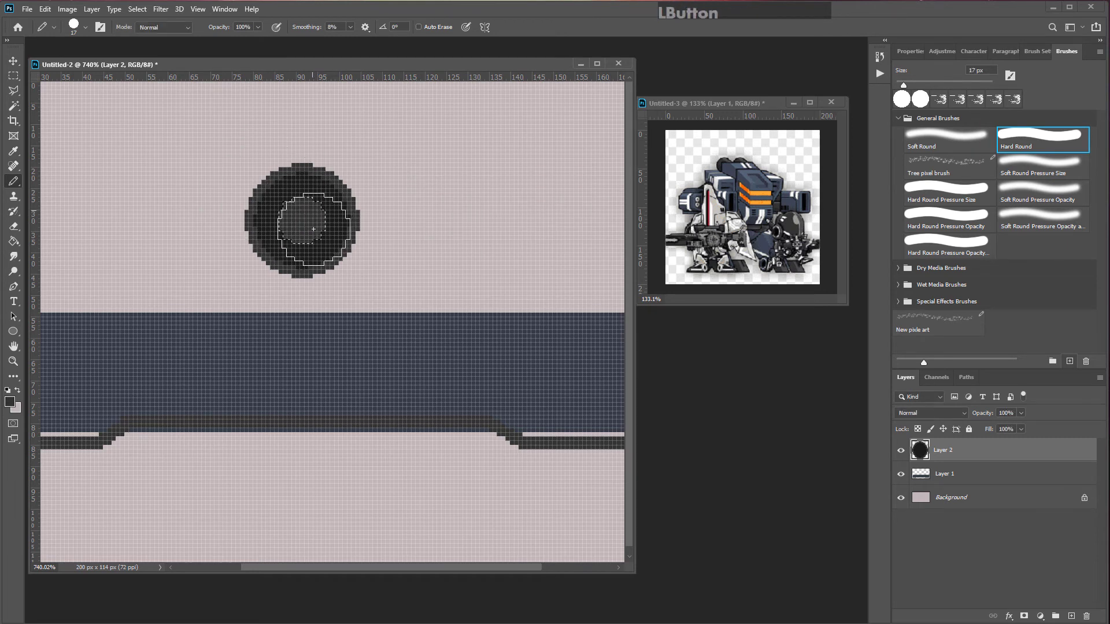
# Step: Contract the selection by 7 pixels, paint a small hub with a sampled dark colour, and deselect
pyautogui.click(13, 75)
pyautogui.click(137, 9)
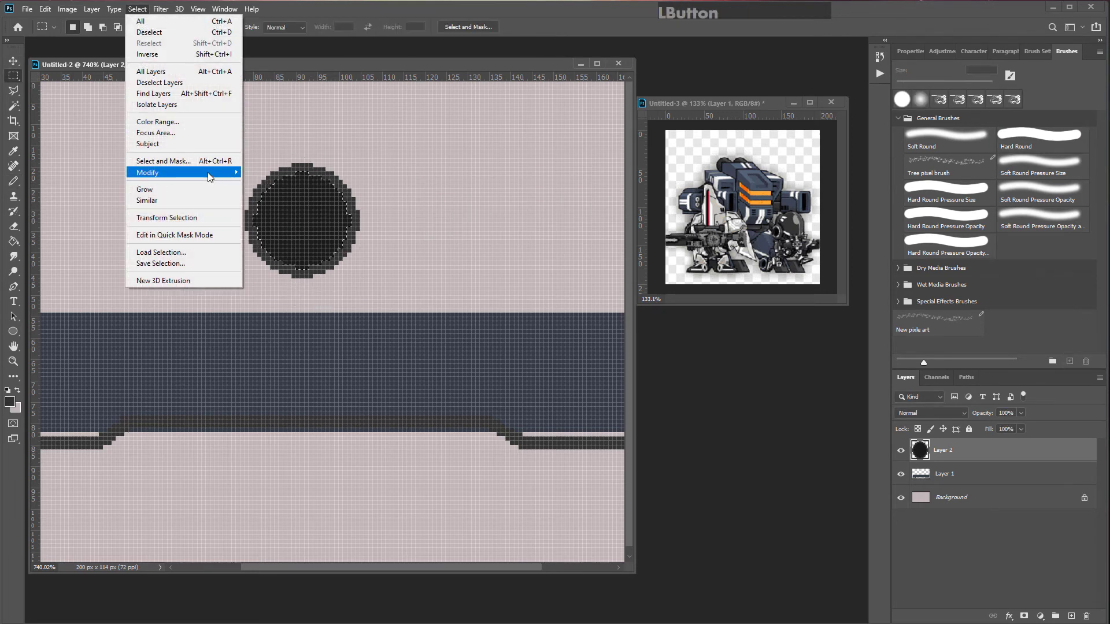
pyautogui.moveTo(174, 175)
pyautogui.click(267, 205)
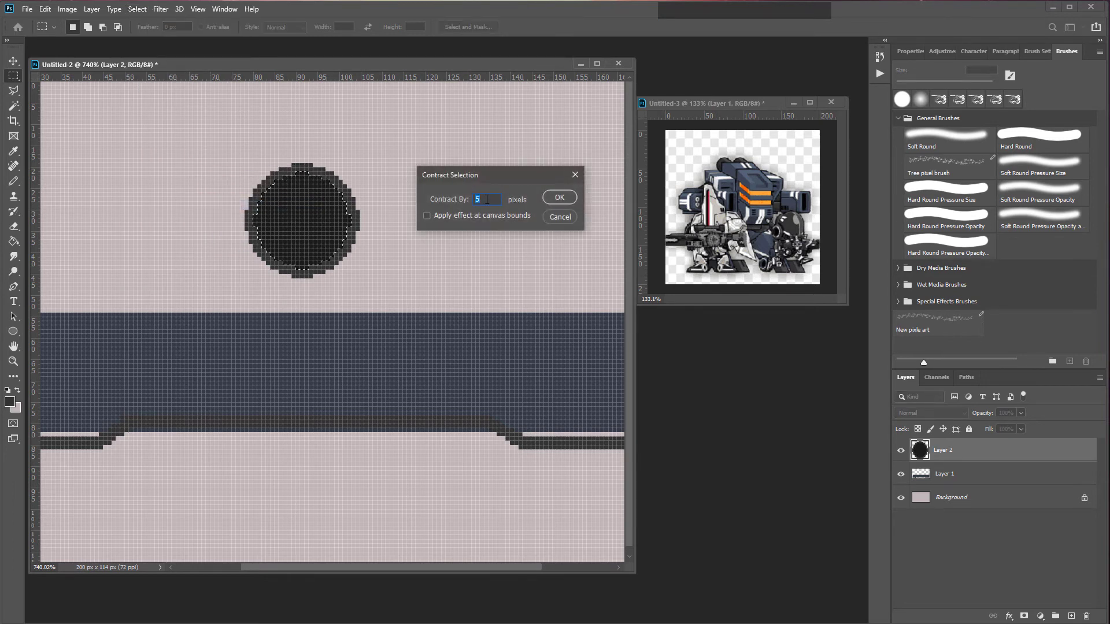
pyautogui.write('7')
pyautogui.click(561, 197)
pyautogui.click(14, 181)
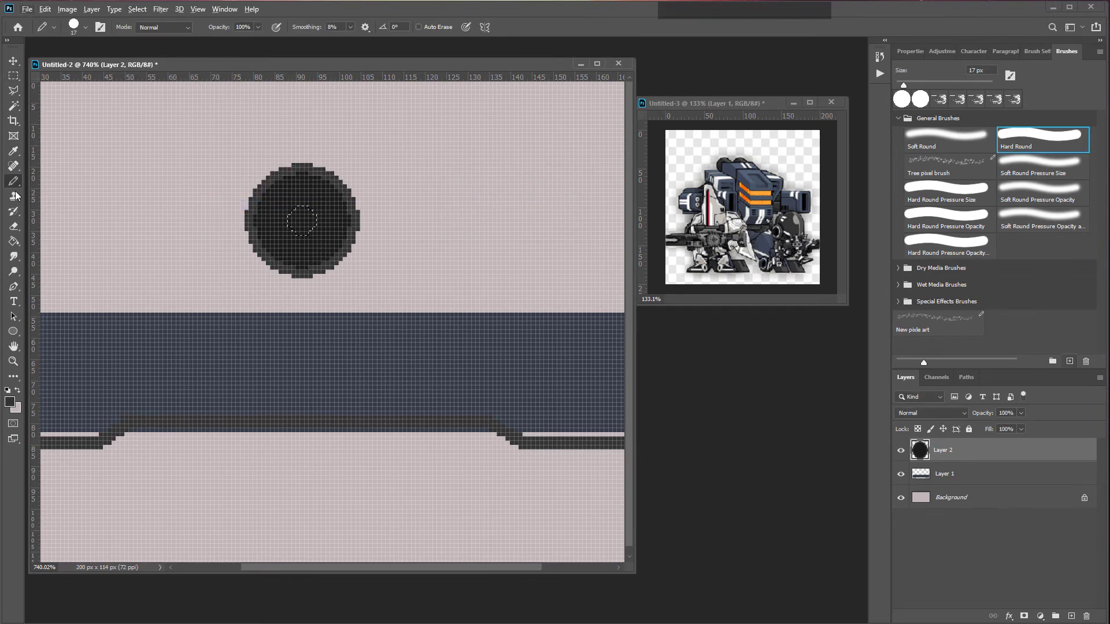
pyautogui.keyDown('alt'); pyautogui.click(267, 181); pyautogui.keyUp('alt')
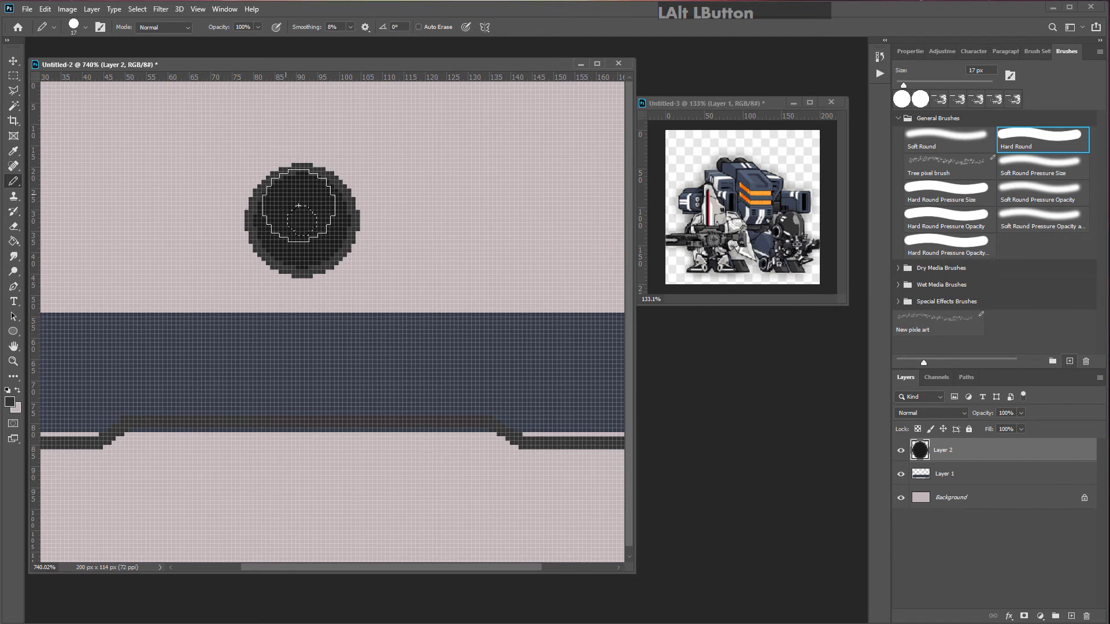
pyautogui.click(267, 225)
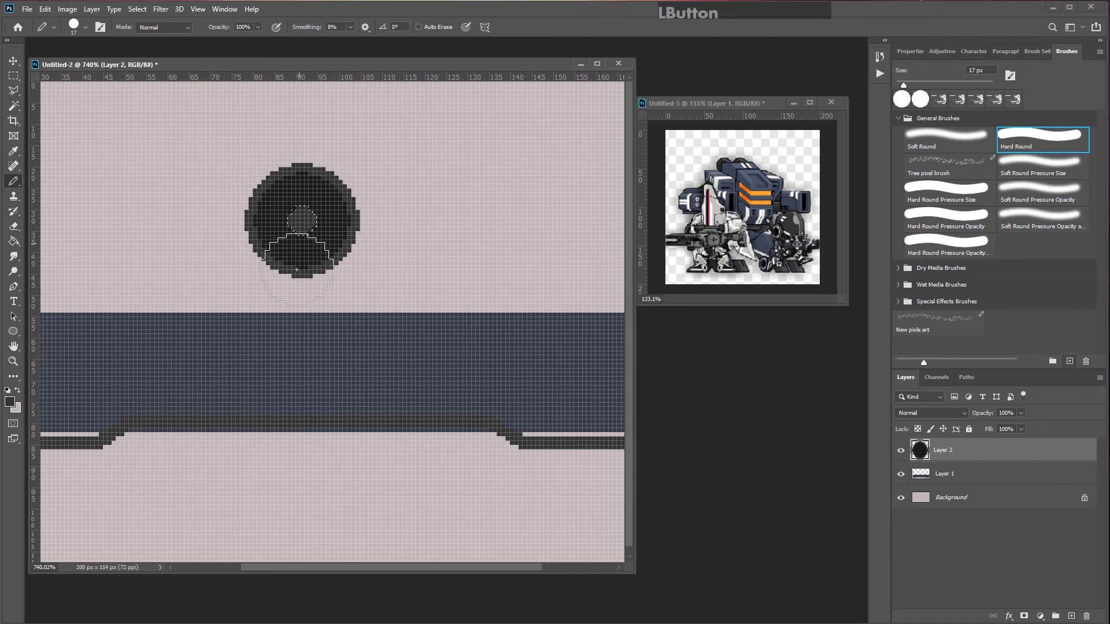
pyautogui.click(13, 76)
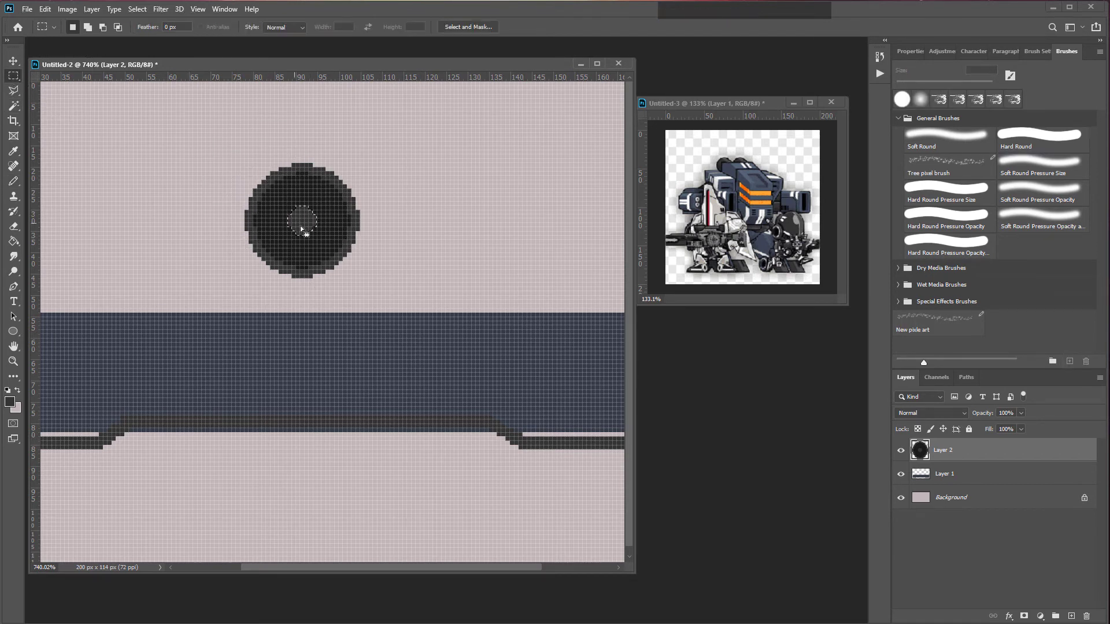
pyautogui.hotkey('ctrl', 'd')
# Step: Try drawing a spoke line across the wheel and set the Line tool weight to 1 px
pyautogui.click(13, 181)
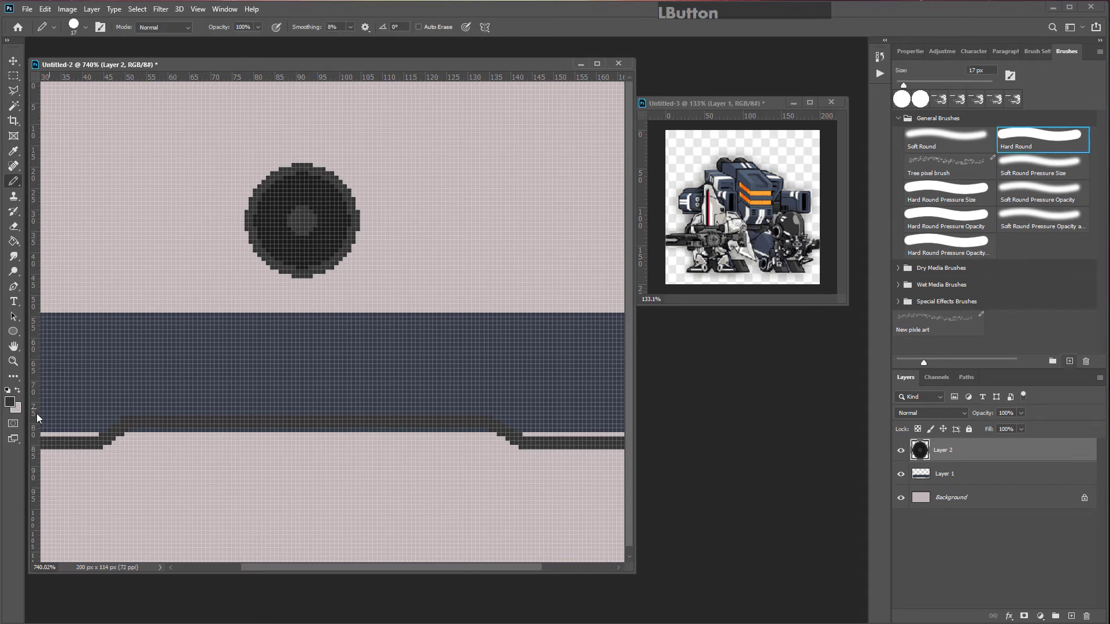
pyautogui.click(13, 332)
pyautogui.moveTo(304, 188); pyautogui.dragTo(303, 218)
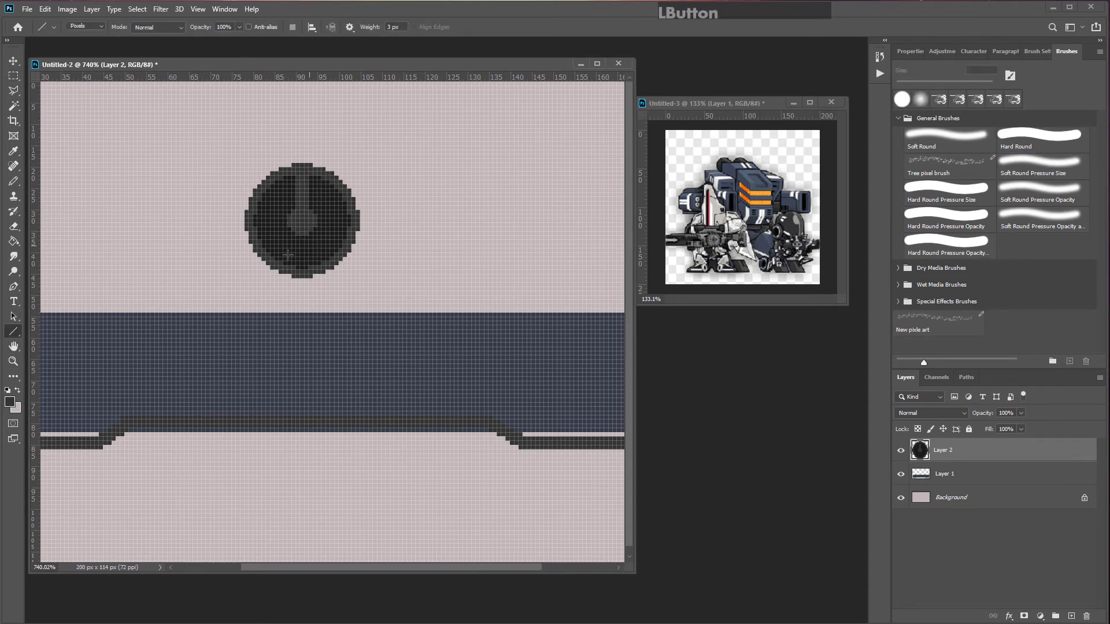
pyautogui.hotkey('ctrl', 'z')
pyautogui.moveTo(400, 27); pyautogui.dragTo(350, 46)
pyautogui.write('1')
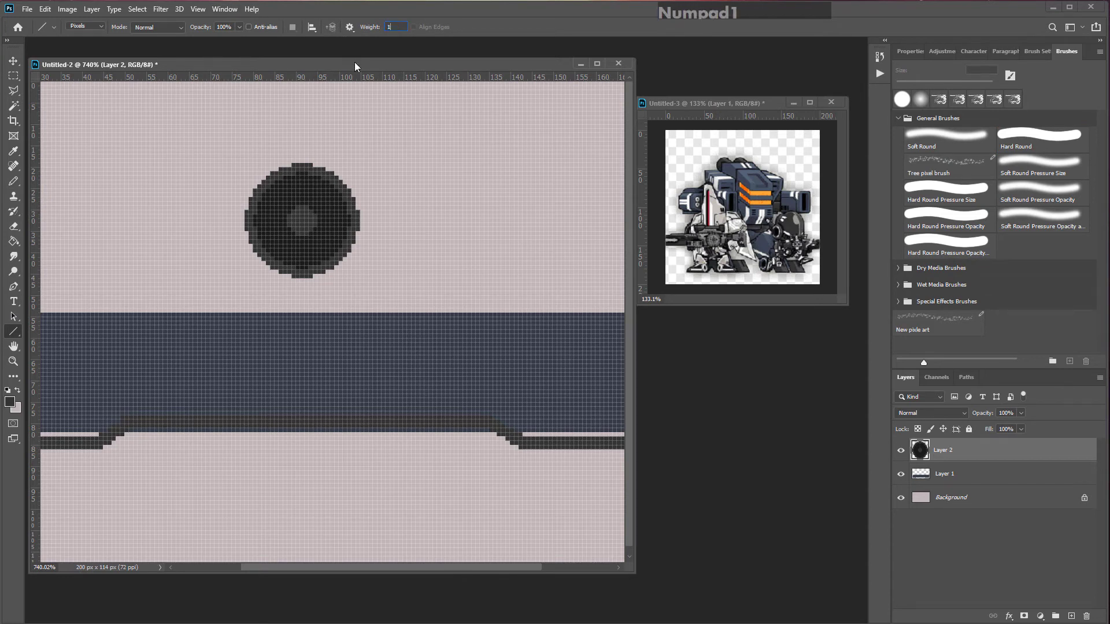
pyautogui.press('Return')
pyautogui.hotkey('ctrl', 'z')
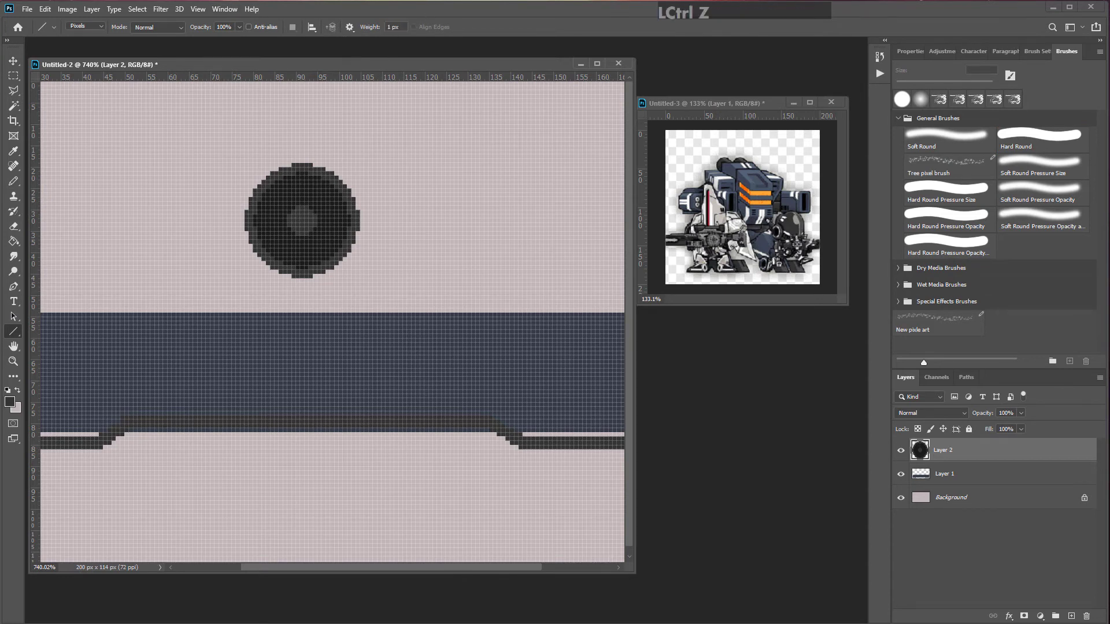
# Step: Switch to the Pencil and enable Mandala symmetry with 8 segments, centring its axes on the wheel
pyautogui.click(14, 181)
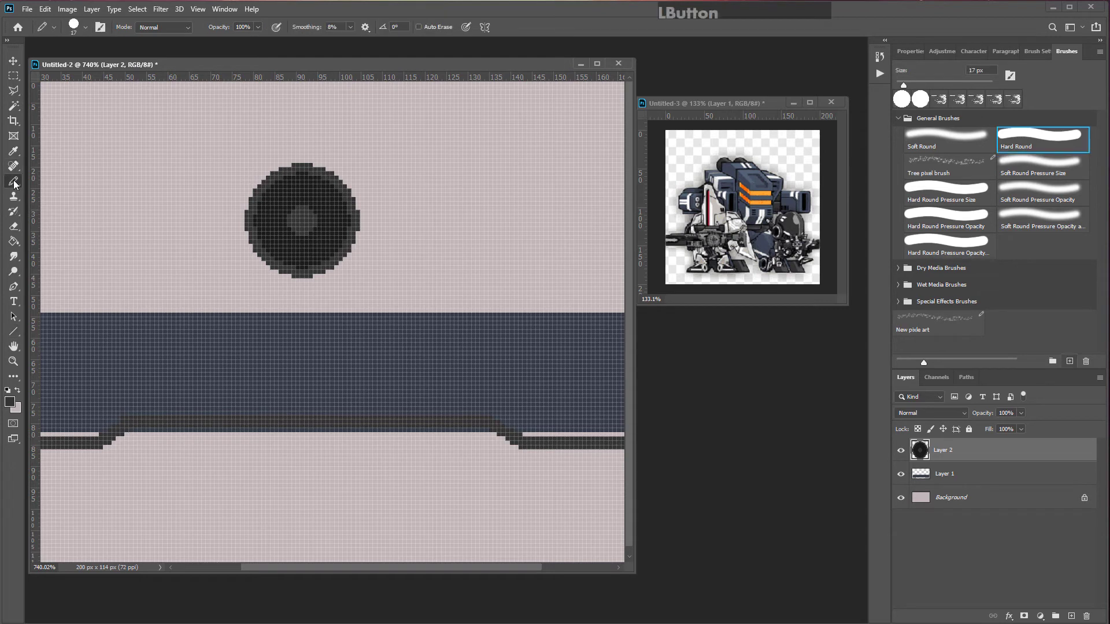
pyautogui.click(485, 28)
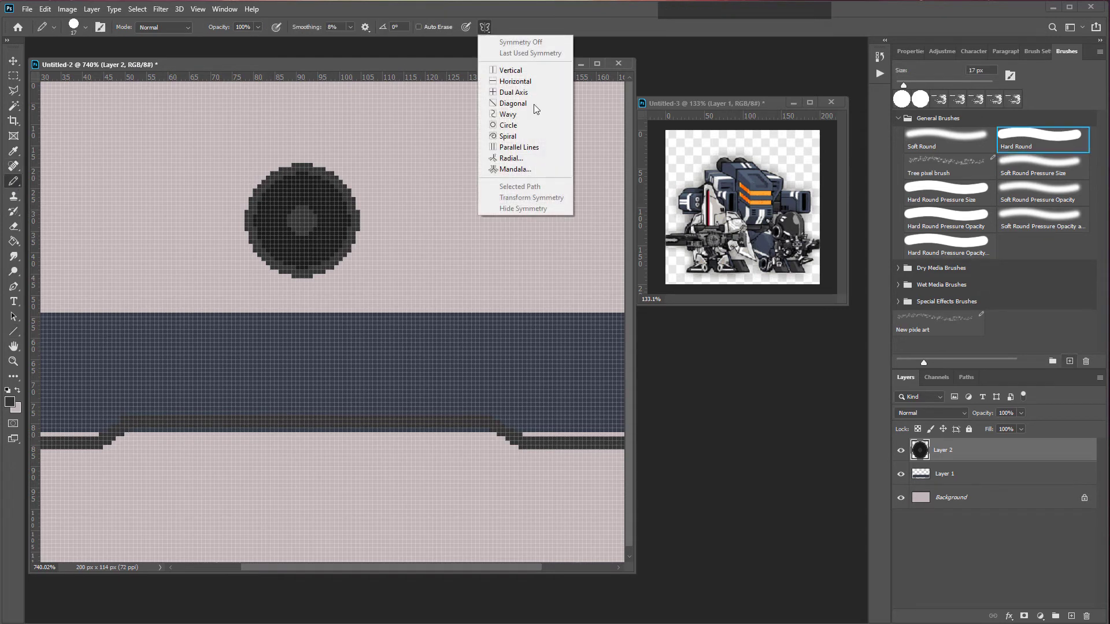
pyautogui.click(524, 172)
pyautogui.moveTo(454, 118); pyautogui.dragTo(428, 119)
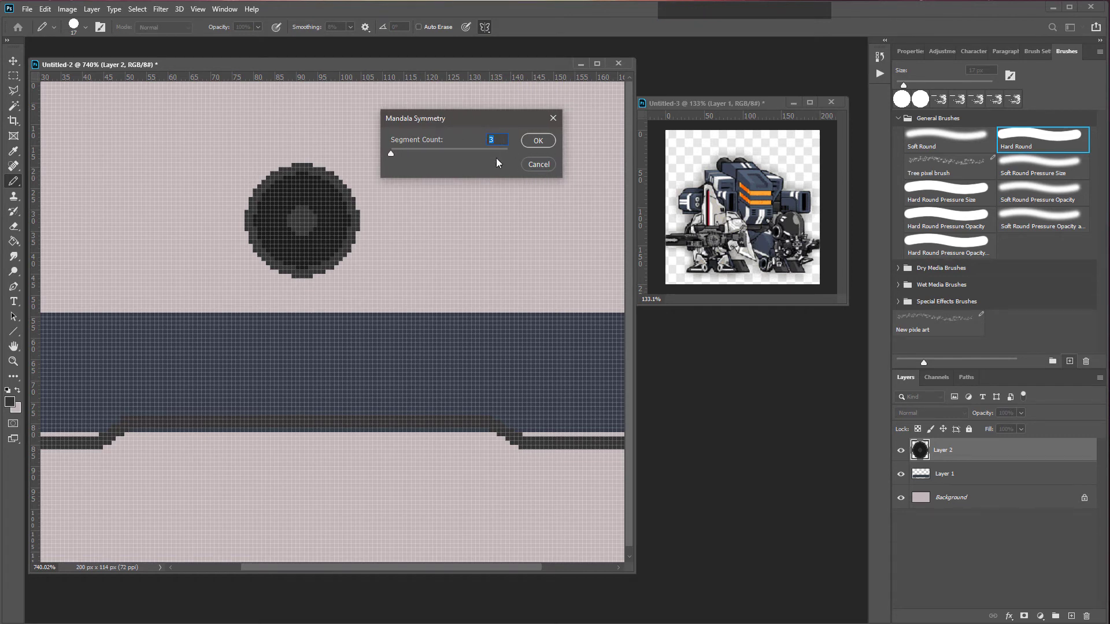
pyautogui.write('8')
pyautogui.click(535, 141)
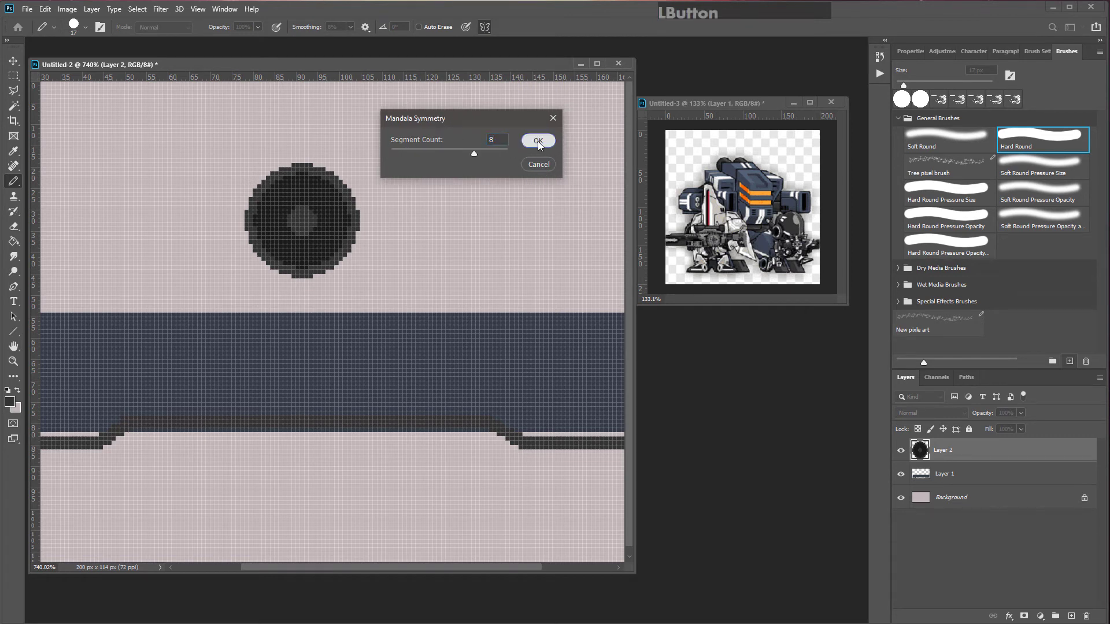
pyautogui.moveTo(303, 226); pyautogui.dragTo(301, 225)
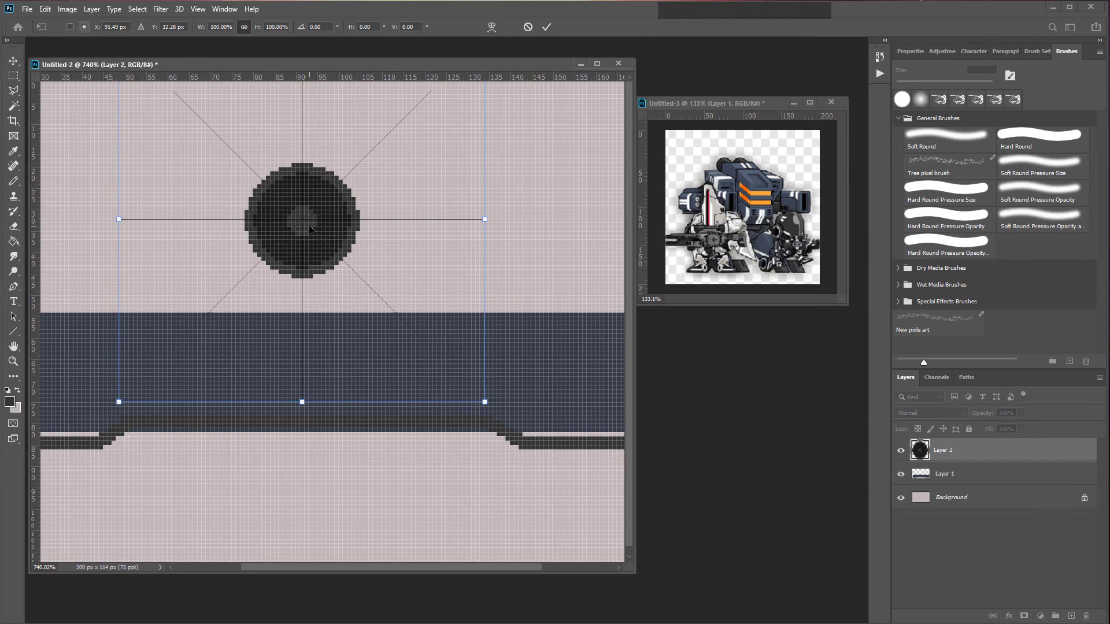
pyautogui.press('Return')
# Step: Paint a radial spoke pattern into the wheel under mandala symmetry, then turn symmetry off
pyautogui.click(316, 220)
pyautogui.scroll(2, 337, 212)
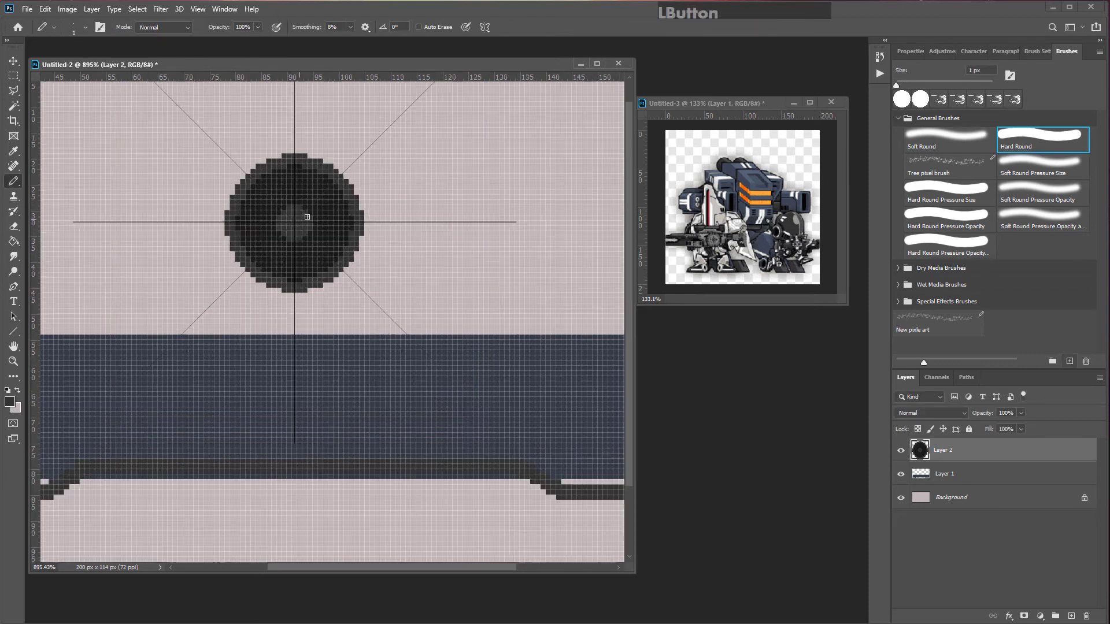
pyautogui.moveTo(330, 209)
pyautogui.mouseDown()
pyautogui.moveTo(410, 180)
pyautogui.moveTo(459, 197)
pyautogui.moveTo(546, 185)
pyautogui.mouseUp()
pyautogui.scroll(-4, 495, 260)
pyautogui.hotkey('ctrl', 'z')
pyautogui.click(414, 232)
pyautogui.moveTo(419, 229); pyautogui.dragTo(484, 233)
pyautogui.moveTo(458, 220)
pyautogui.mouseDown()
pyautogui.moveTo(524, 202)
pyautogui.moveTo(563, 149)
pyautogui.mouseUp()
pyautogui.hotkey('ctrl', 'z')
pyautogui.hotkey('ctrl', 'z')
pyautogui.scroll(4, 458, 261)
pyautogui.click(487, 27)
pyautogui.click(509, 41)
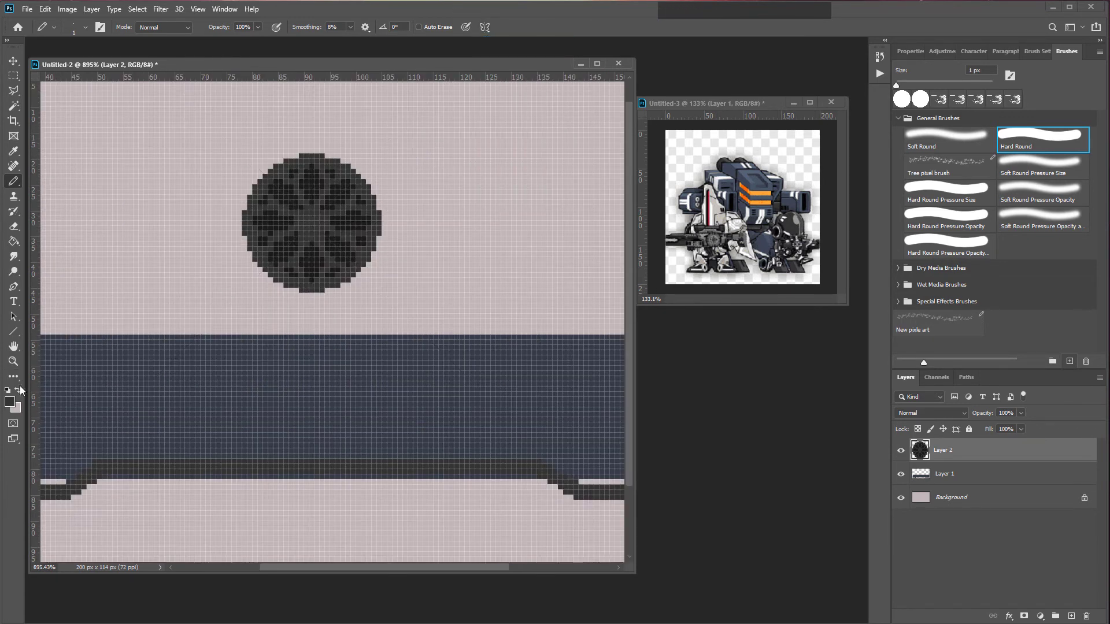
# Step: Sample the light background colour, set pencil opacity to 47% and paint a highlight on the wheel's upper-left rim
pyautogui.keyDown('alt'); pyautogui.click(373, 137); pyautogui.keyUp('alt')
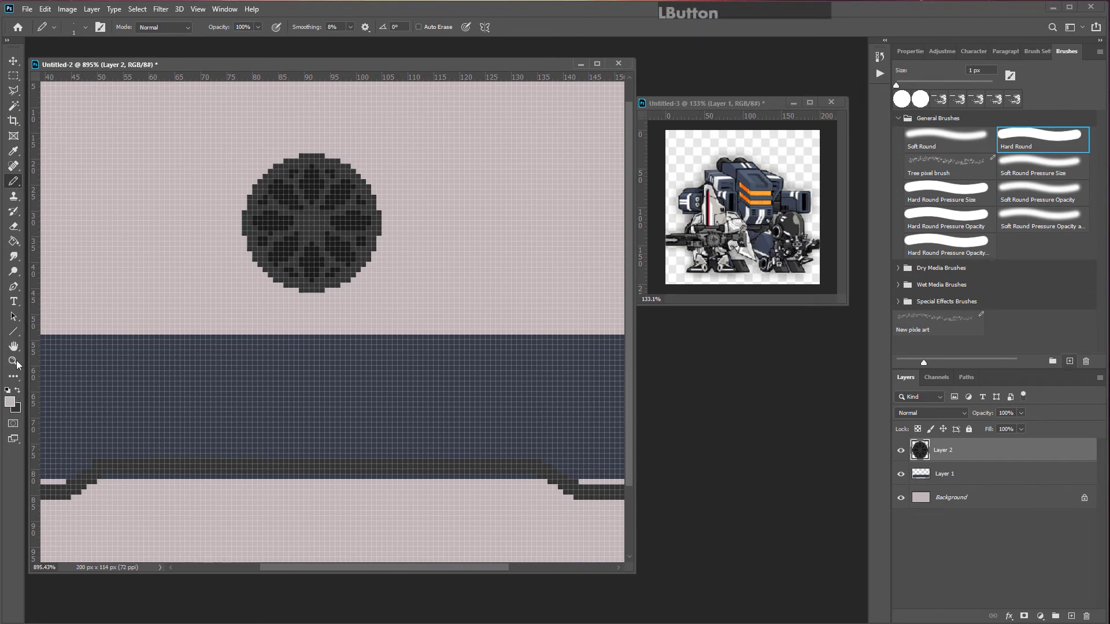
pyautogui.click(257, 27)
pyautogui.click(230, 40)
pyautogui.moveTo(264, 177); pyautogui.dragTo(300, 156)
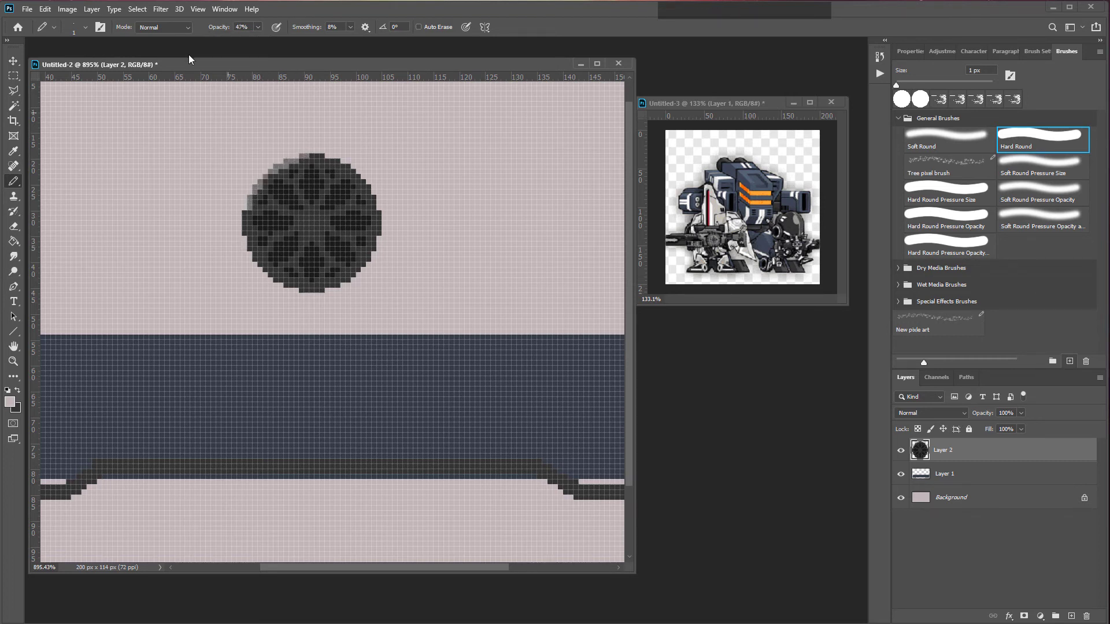
# Step: Lower the pencil opacity to 11% and paint a faint highlight on the wheel's left edge
pyautogui.click(258, 27)
pyautogui.click(236, 40)
pyautogui.moveTo(245, 213); pyautogui.dragTo(247, 228)
pyautogui.scroll(-2, 304, 238)
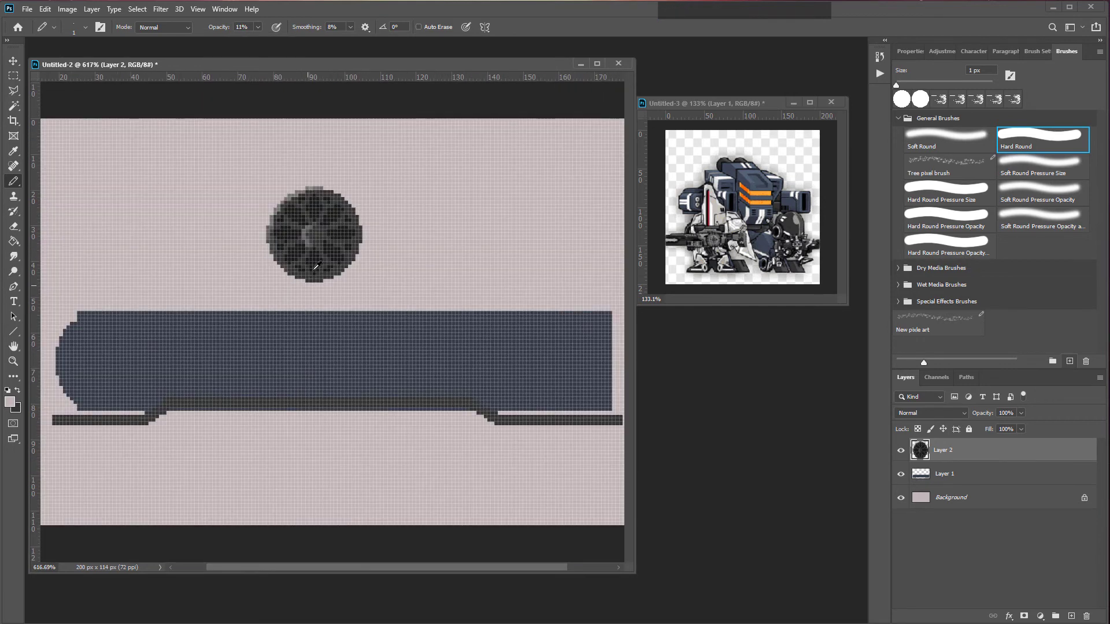
# Step: Hide the pixel grid
pyautogui.click(198, 9)
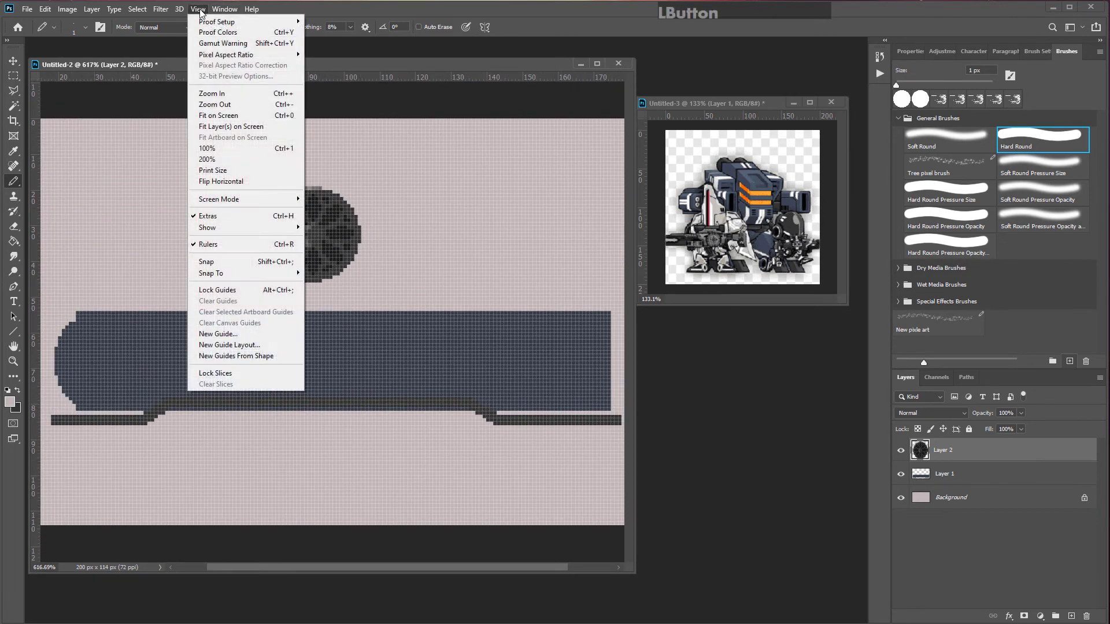
pyautogui.moveTo(254, 227)
pyautogui.click(327, 359)
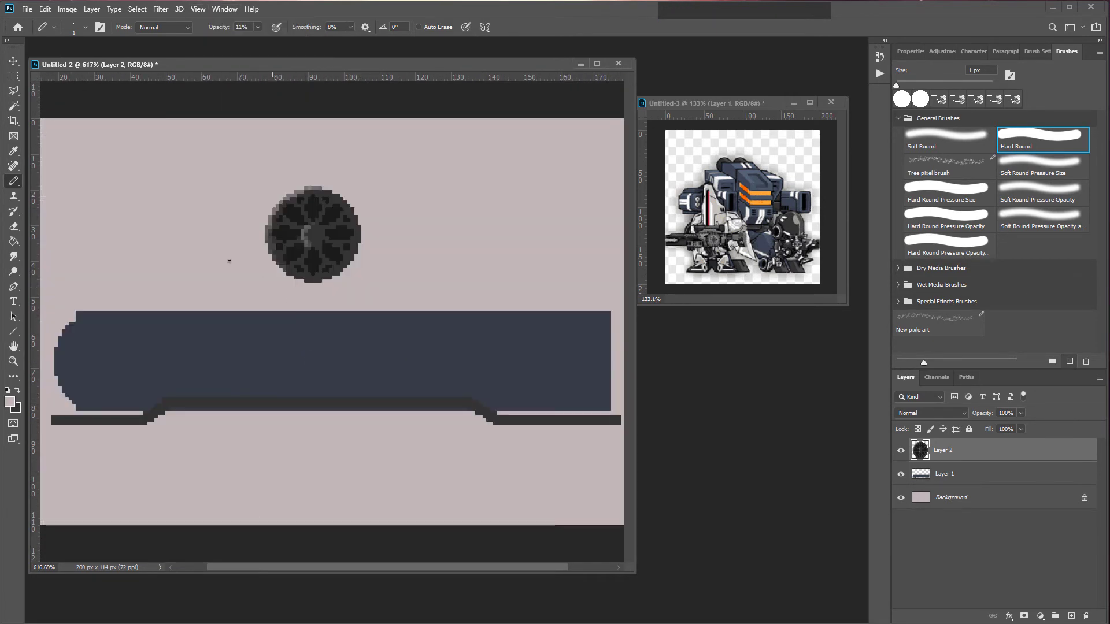
# Step: Move the wheel down onto the track at the front of the hull
pyautogui.press('v')
pyautogui.scroll(5, 308, 260)
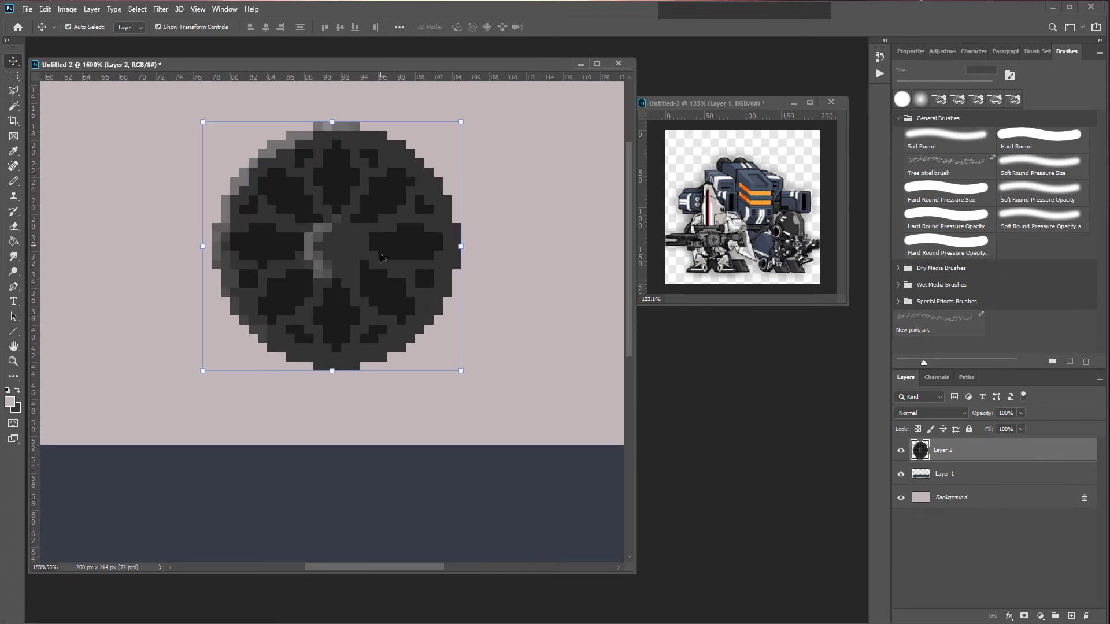
pyautogui.scroll(-4, 387, 216)
pyautogui.moveTo(298, 179); pyautogui.dragTo(174, 425)
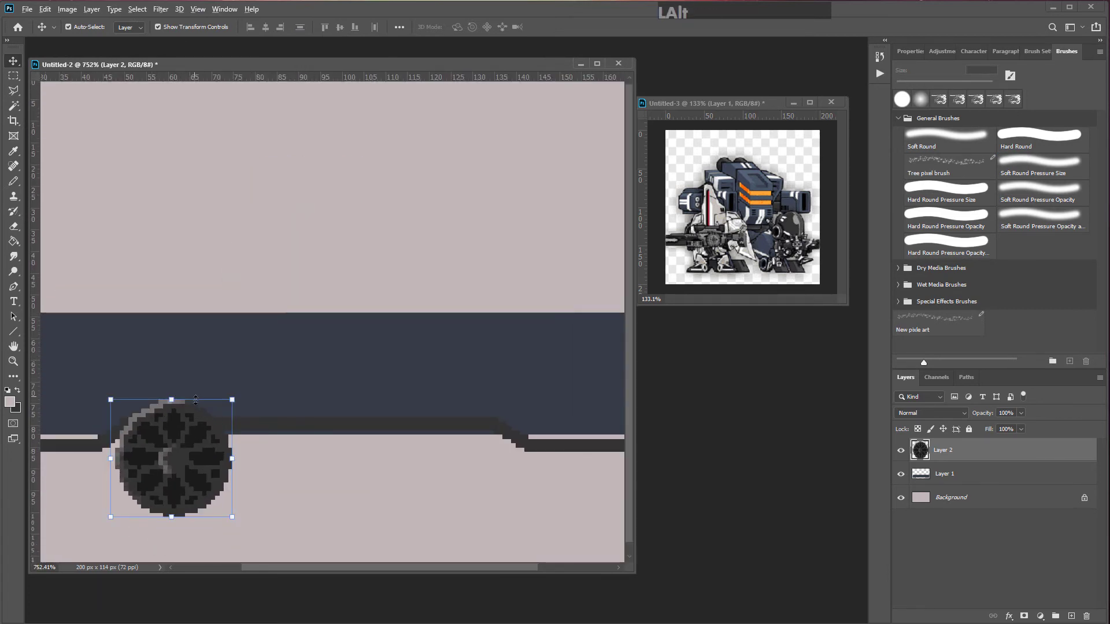
pyautogui.scroll(-1, 272, 385)
pyautogui.moveTo(288, 373); pyautogui.dragTo(261, 397)
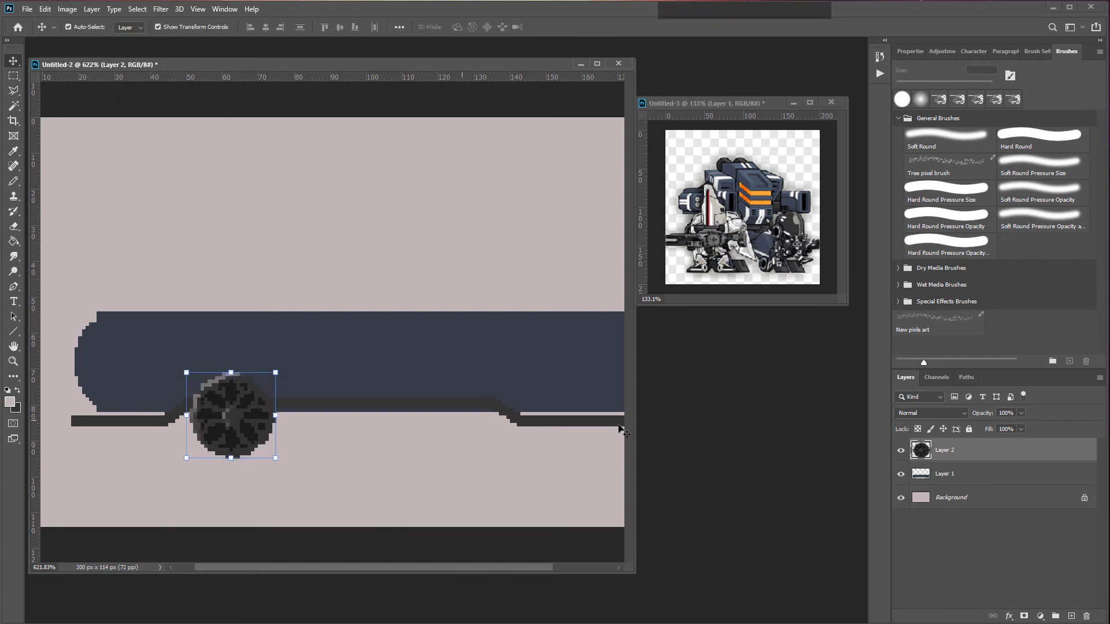
# Step: Duplicate the wheel layer and space four large wheels along the hull's underside
pyautogui.hotkey('ctrl', 'j')
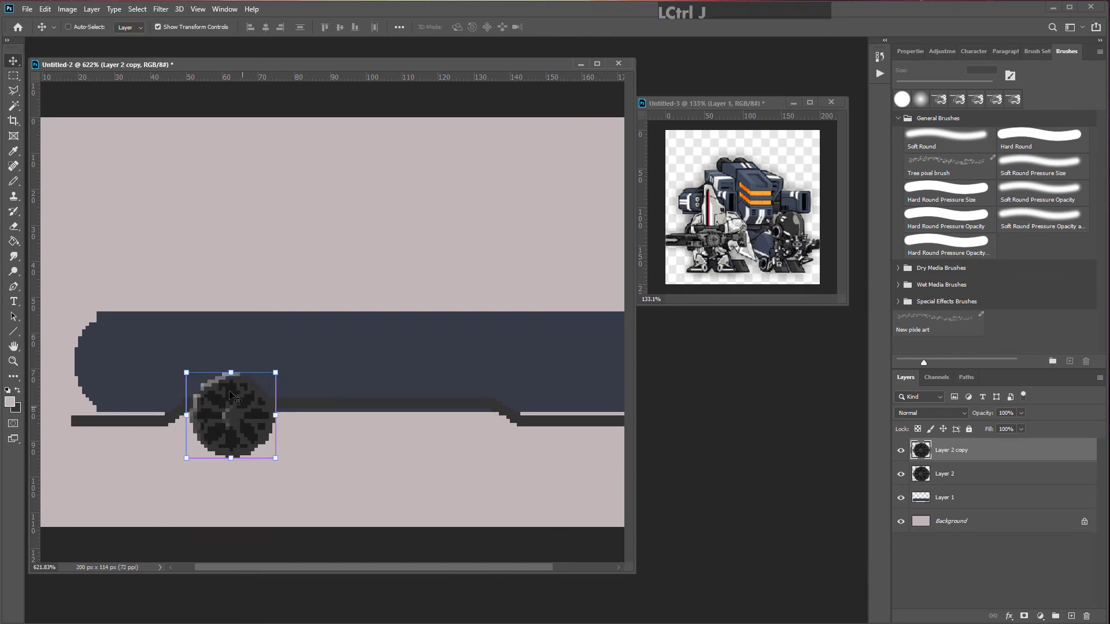
pyautogui.moveTo(237, 415); pyautogui.dragTo(402, 414)
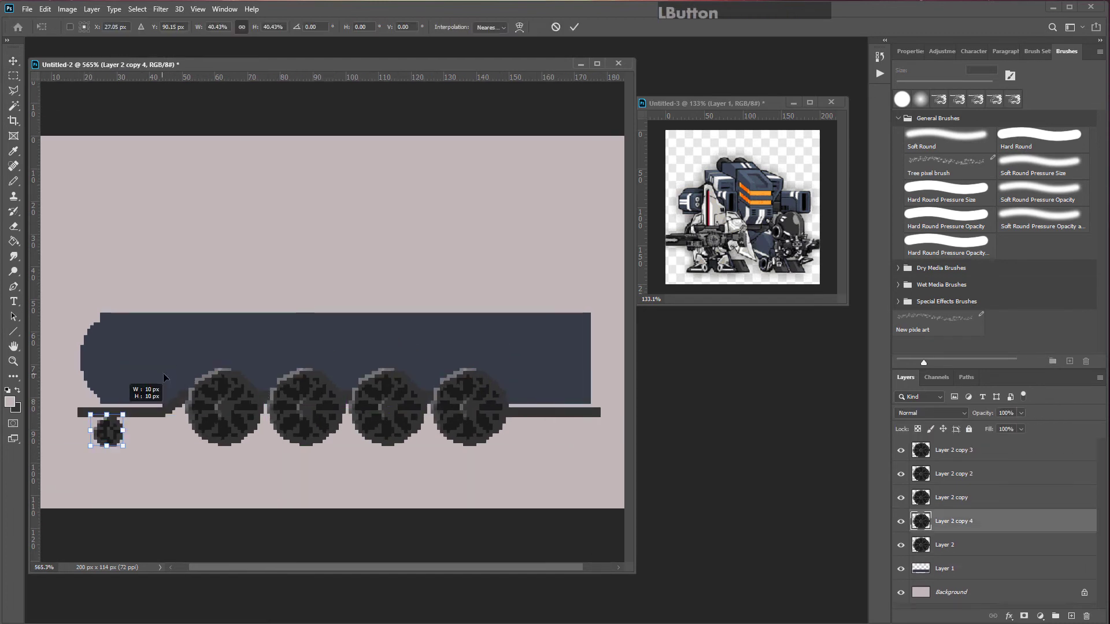
# Step: Scale a wheel copy down to about 10 px and place pairs of small wheels at the front and rear
pyautogui.moveTo(167, 437); pyautogui.dragTo(132, 438)
pyautogui.press('Return')
pyautogui.click(161, 466)
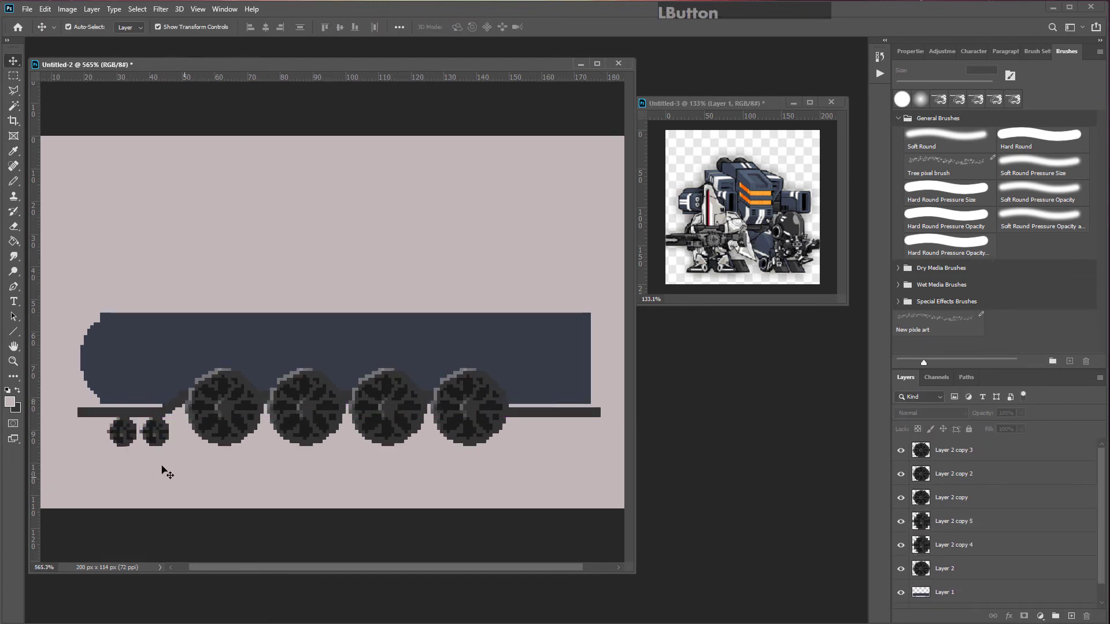
pyautogui.click(149, 429)
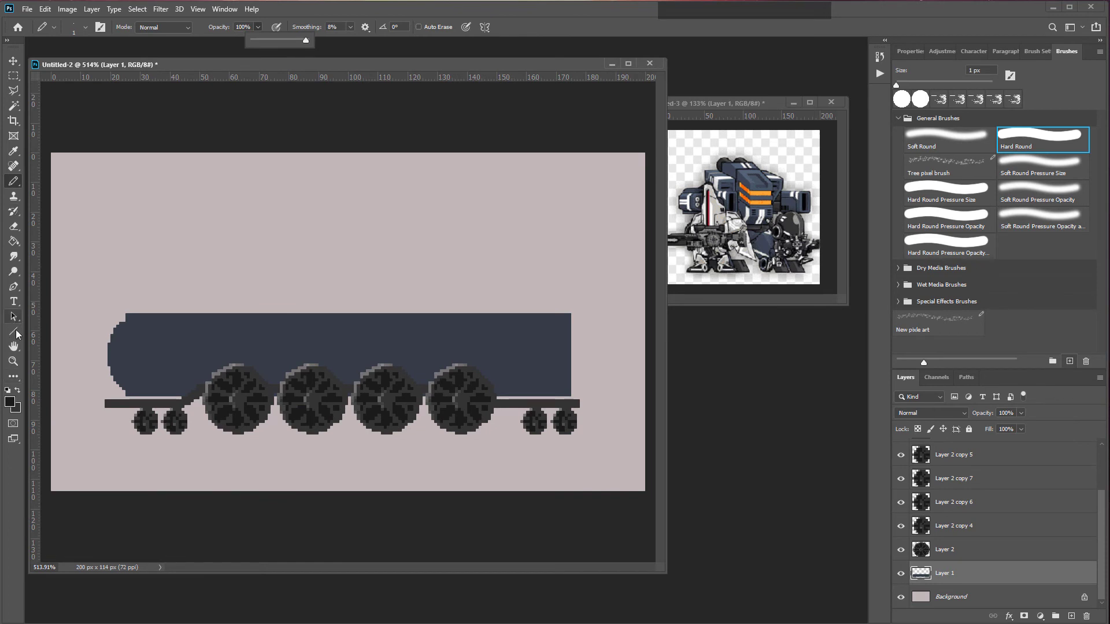
# Step: Refine the rounded front of the hull with a lighter outline using the Pencil on Layer 1
pyautogui.moveTo(17, 335); pyautogui.dragTo(45, 327)
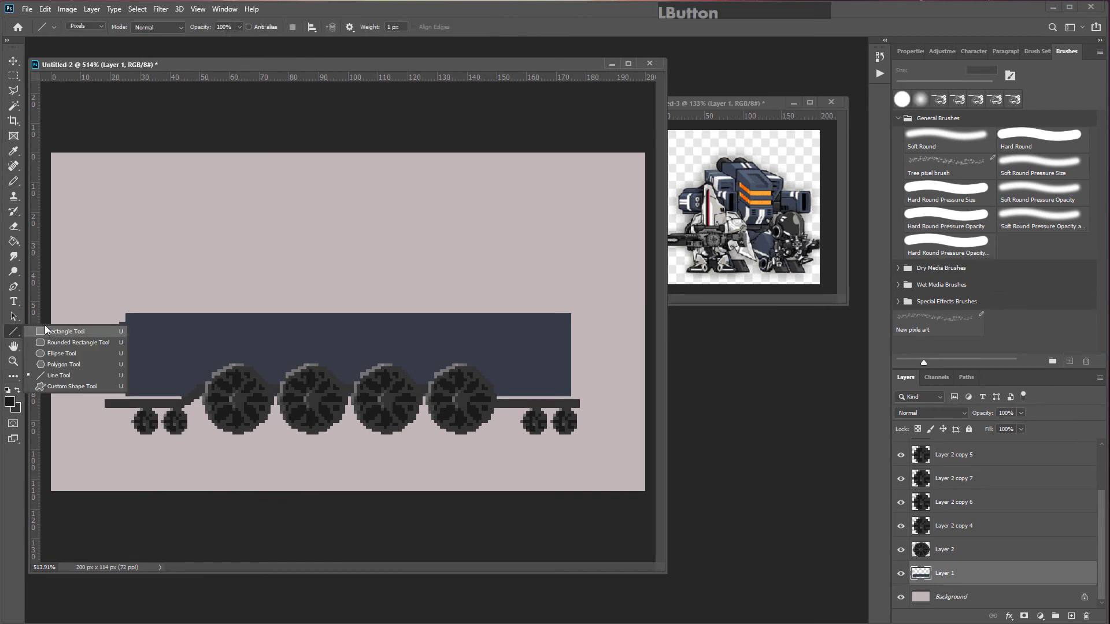
pyautogui.click(13, 181)
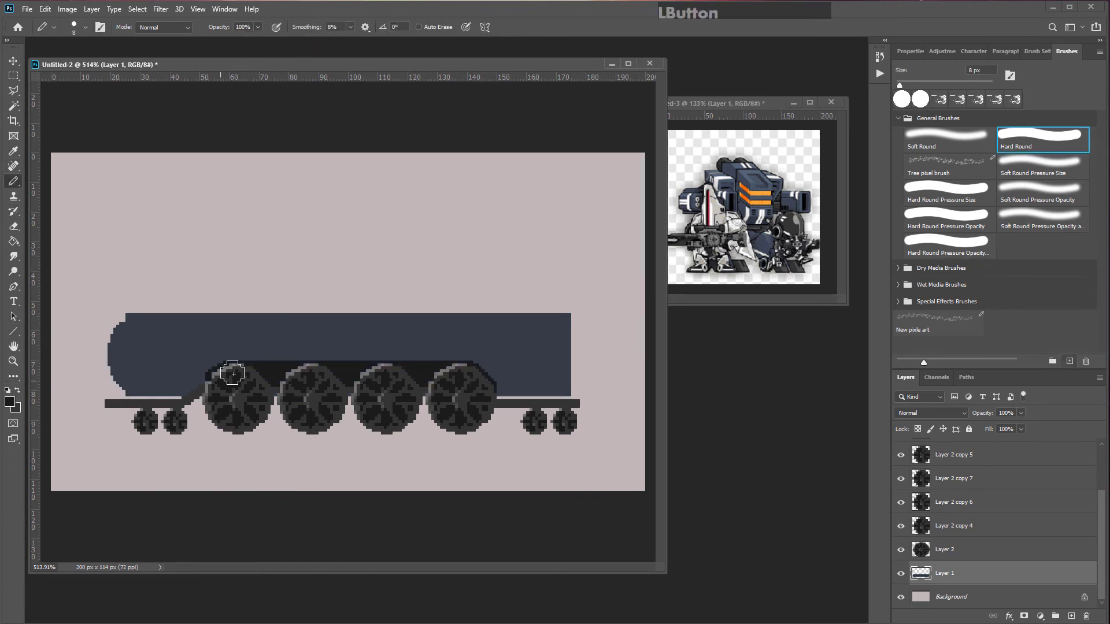
pyautogui.scroll(3, 323, 353)
pyautogui.keyDown('shift'); pyautogui.click(220, 407); pyautogui.keyUp('shift')
pyautogui.scroll(-2, 315, 347)
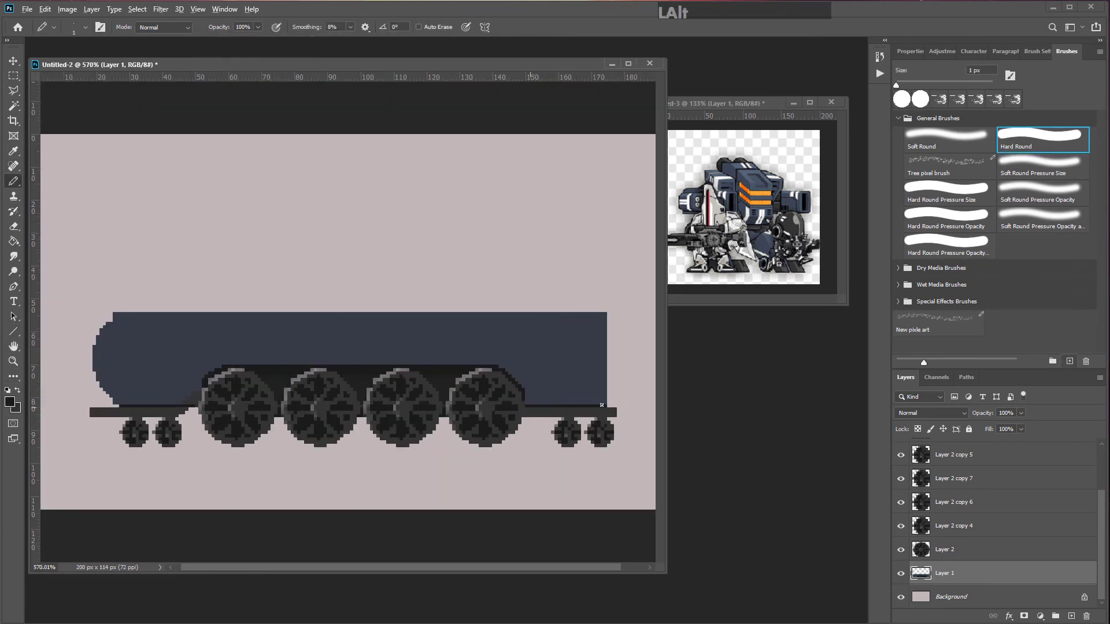
pyautogui.press('[')
pyautogui.press('[')
pyautogui.press('[')
pyautogui.press('[')
pyautogui.press('[')
pyautogui.hotkey('ctrl', 'z')
pyautogui.scroll(2, 301, 399)
pyautogui.keyDown('alt'); pyautogui.click(96, 347); pyautogui.keyUp('alt')
pyautogui.scroll(-1, 97, 347)
pyautogui.hotkey('ctrl', 'z')
pyautogui.moveTo(87, 349)
pyautogui.mouseDown()
pyautogui.moveTo(266, 304)
pyautogui.moveTo(370, 305)
pyautogui.moveTo(95, 382)
pyautogui.moveTo(133, 421)
pyautogui.mouseUp()
pyautogui.press('[')
pyautogui.press('[')
pyautogui.scroll(3, 81, 356)
pyautogui.scroll(-3, 203, 306)
pyautogui.scroll(3, 173, 370)
pyautogui.hotkey('ctrl', 'z')
pyautogui.scroll(2, 144, 350)
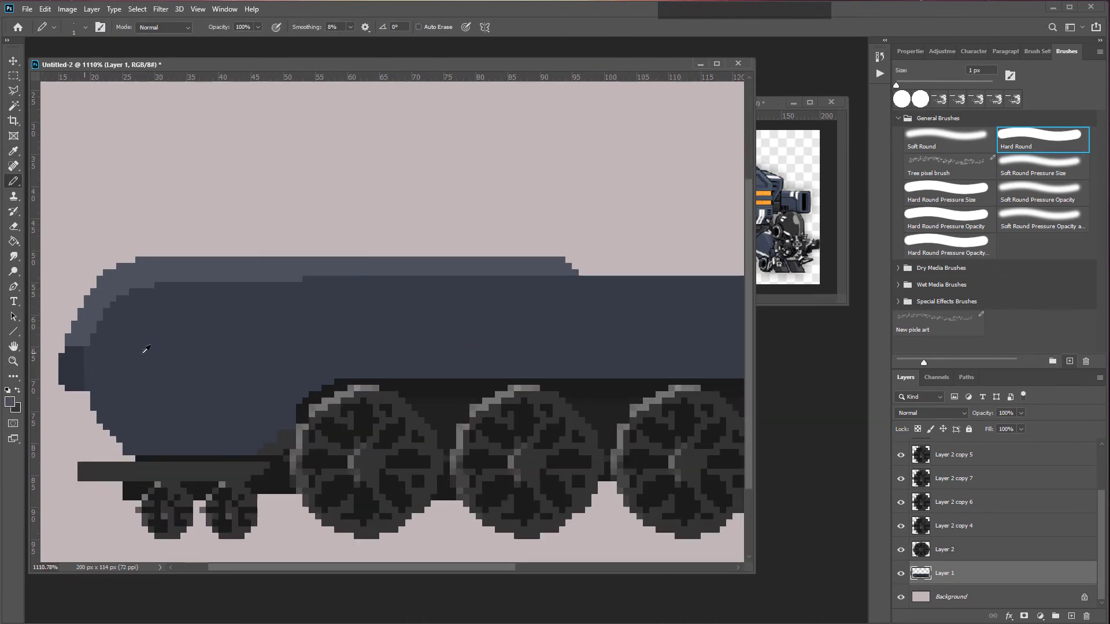
# Step: Draw lighter horizontal streaks across the hull's front end
pyautogui.moveTo(58, 326); pyautogui.dragTo(197, 326)
pyautogui.moveTo(64, 377)
pyautogui.mouseDown()
pyautogui.moveTo(90, 408)
pyautogui.moveTo(190, 405)
pyautogui.moveTo(230, 364)
pyautogui.mouseUp()
pyautogui.scroll(-4, 193, 401)
pyautogui.scroll(3, 191, 405)
# Step: Add pixel highlights along the sloped lower front edge above the wheels
pyautogui.press(']')
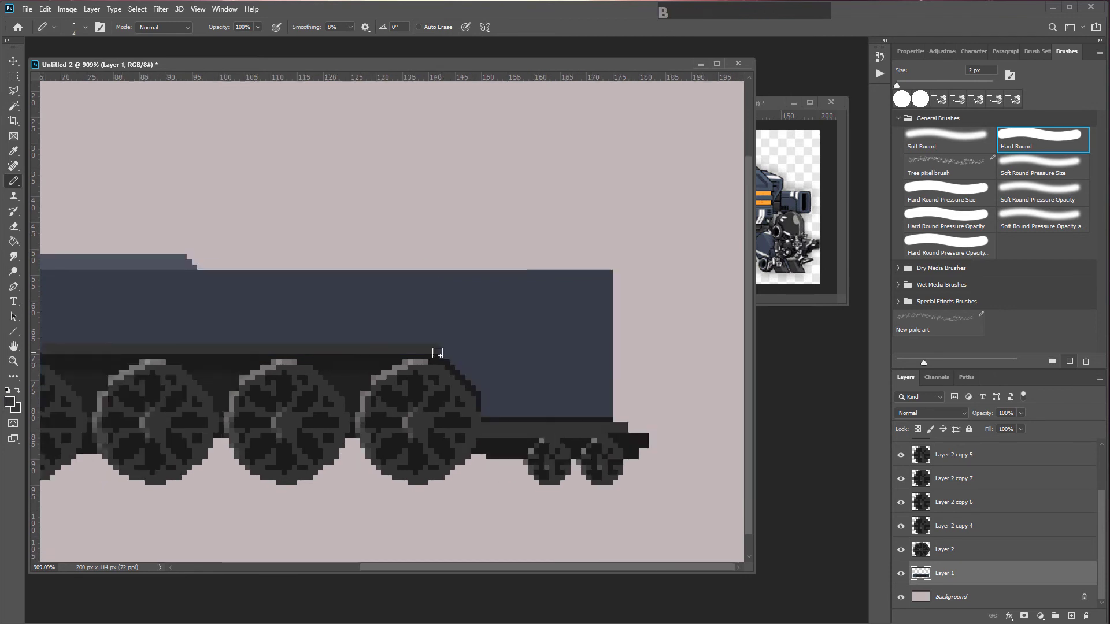
pyautogui.keyDown('shift'); pyautogui.click(462, 349); pyautogui.keyUp('shift')
pyautogui.scroll(2, 174, 405)
pyautogui.keyDown('alt'); pyautogui.click(78, 452); pyautogui.keyUp('alt')
pyautogui.keyDown('alt'); pyautogui.click(147, 406); pyautogui.keyUp('alt')
pyautogui.scroll(3, 168, 387)
pyautogui.moveTo(141, 405)
pyautogui.mouseDown()
pyautogui.moveTo(164, 368)
pyautogui.moveTo(161, 348)
pyautogui.mouseUp()
pyautogui.press('[')
pyautogui.scroll(-5, 161, 370)
pyautogui.scroll(3, 298, 372)
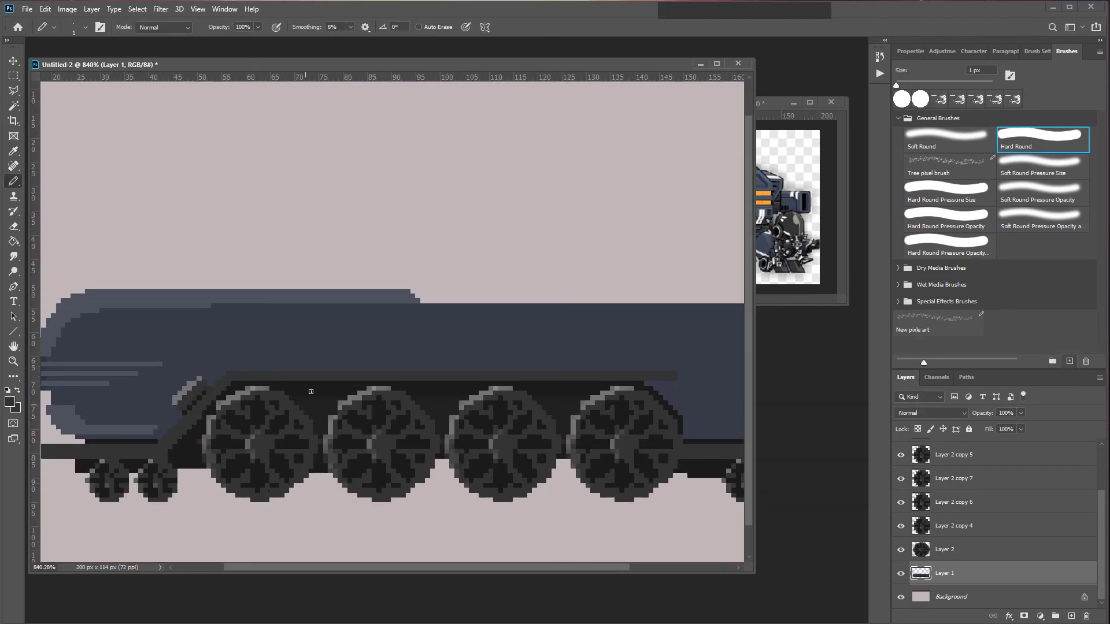
# Step: Extend the hull's right end into a stepped cab block and fill it with the Paint Bucket
pyautogui.scroll(1, 298, 372)
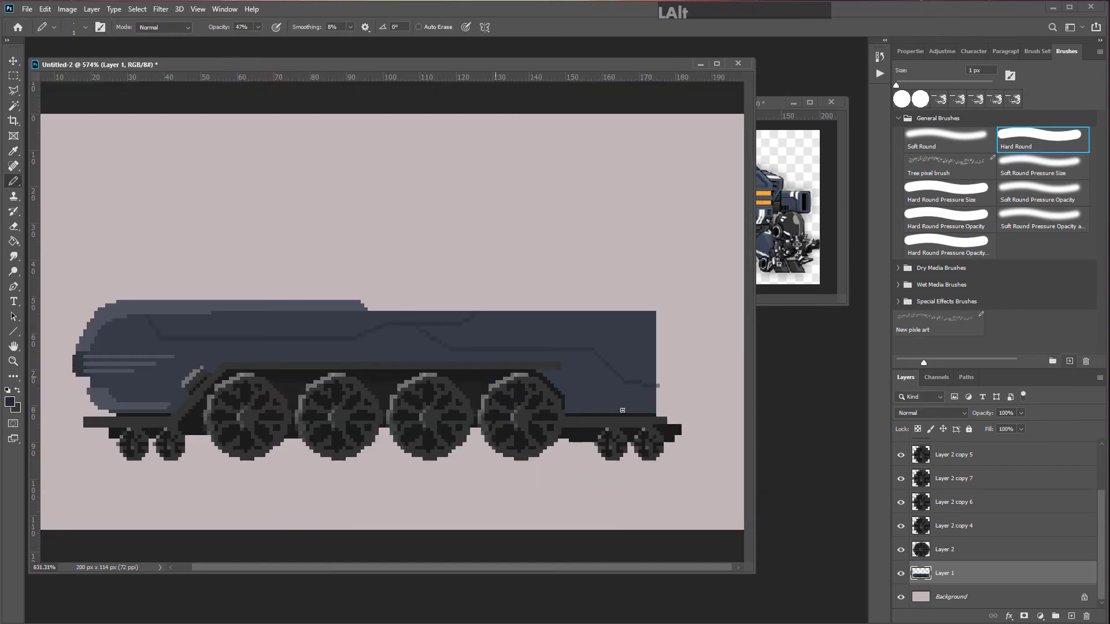
pyautogui.scroll(2, 675, 392)
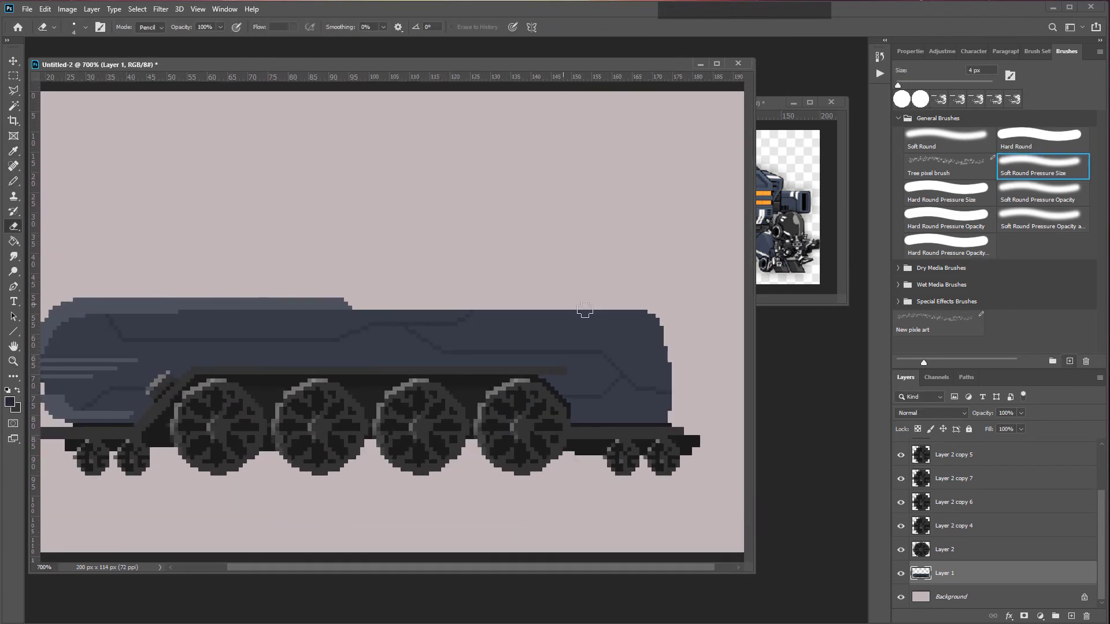
pyautogui.click(258, 28)
pyautogui.keyDown('shift'); pyautogui.click(696, 305); pyautogui.keyUp('shift')
pyautogui.hotkey('ctrl', 'z')
pyautogui.moveTo(673, 323); pyautogui.dragTo(714, 387)
pyautogui.press('g')
pyautogui.click(652, 330)
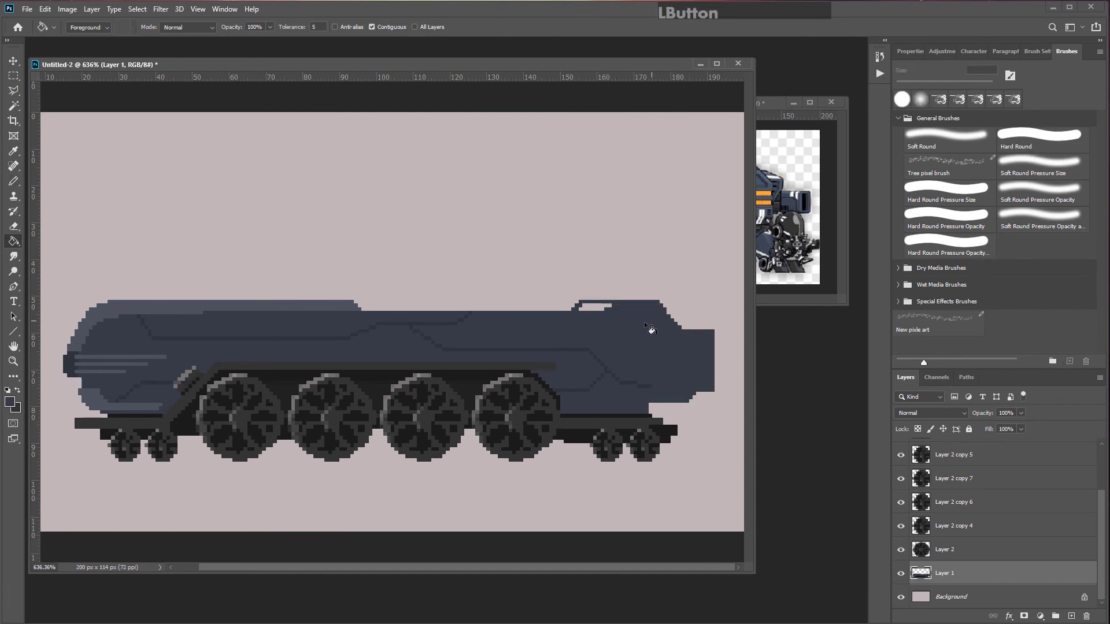
pyautogui.click(594, 307)
# Step: Draw the cab's dark window shapes with the Pencil
pyautogui.press('b')
pyautogui.scroll(-4, 720, 391)
pyautogui.scroll(4, 719, 392)
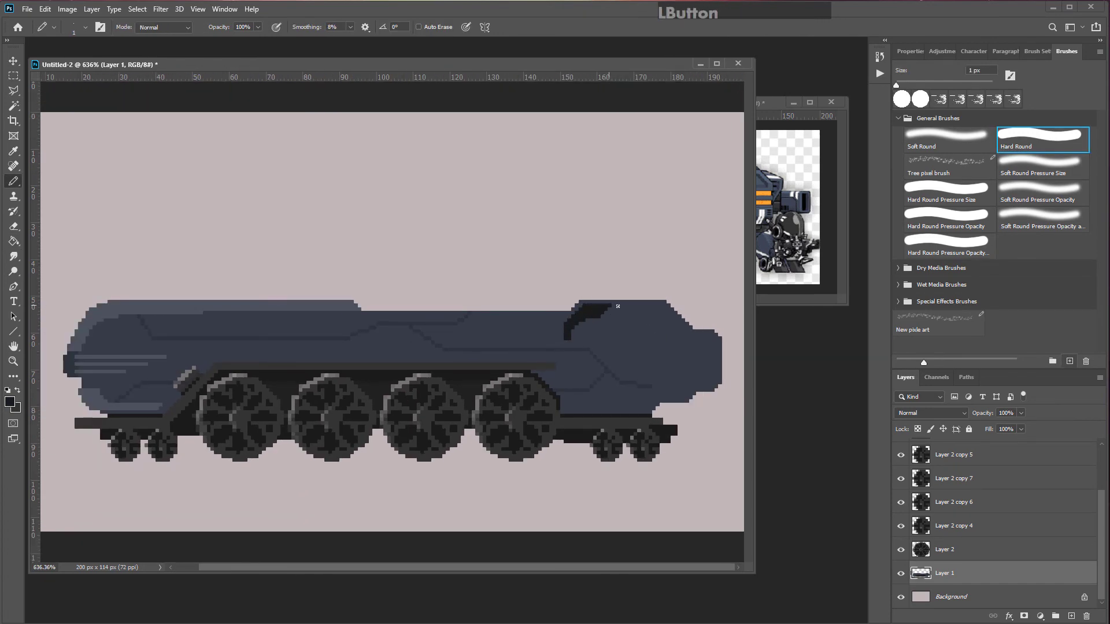
pyautogui.moveTo(618, 306); pyautogui.dragTo(661, 315)
pyautogui.scroll(3, 595, 291)
pyautogui.scroll(-2, 595, 291)
pyautogui.moveTo(584, 321); pyautogui.dragTo(570, 335)
# Step: Add raised vent strips along the top of the hull
pyautogui.scroll(-2, 587, 310)
pyautogui.keyDown('alt'); pyautogui.click(469, 325); pyautogui.keyUp('alt')
pyautogui.moveTo(328, 307)
pyautogui.mouseDown()
pyautogui.moveTo(251, 307)
pyautogui.moveTo(321, 302)
pyautogui.mouseUp()
pyautogui.moveTo(473, 302); pyautogui.dragTo(543, 303)
pyautogui.scroll(-3, 502, 305)
pyautogui.scroll(4, 431, 307)
pyautogui.scroll(-4, 431, 307)
pyautogui.scroll(5, 255, 313)
pyautogui.moveTo(133, 301); pyautogui.dragTo(203, 301)
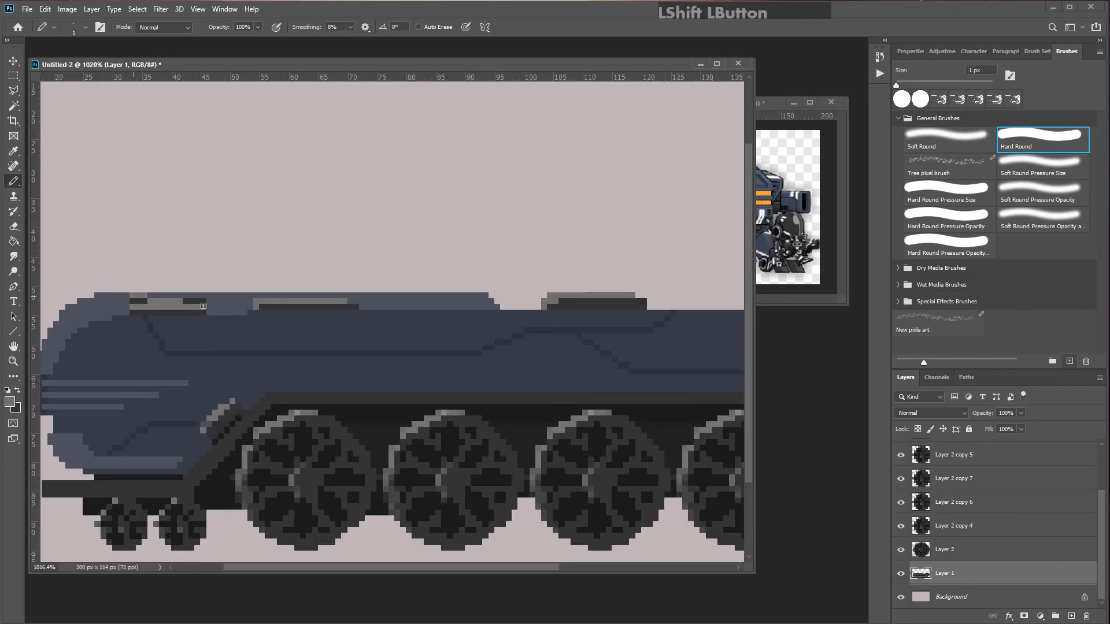
# Step: Add stepped vent detail on top and a light horizontal stripe along the hull's side
pyautogui.scroll(3, 137, 272)
pyautogui.moveTo(143, 280)
pyautogui.mouseDown()
pyautogui.moveTo(218, 280)
pyautogui.moveTo(124, 291)
pyautogui.mouseUp()
pyautogui.keyDown('alt'); pyautogui.click(145, 305); pyautogui.keyUp('alt')
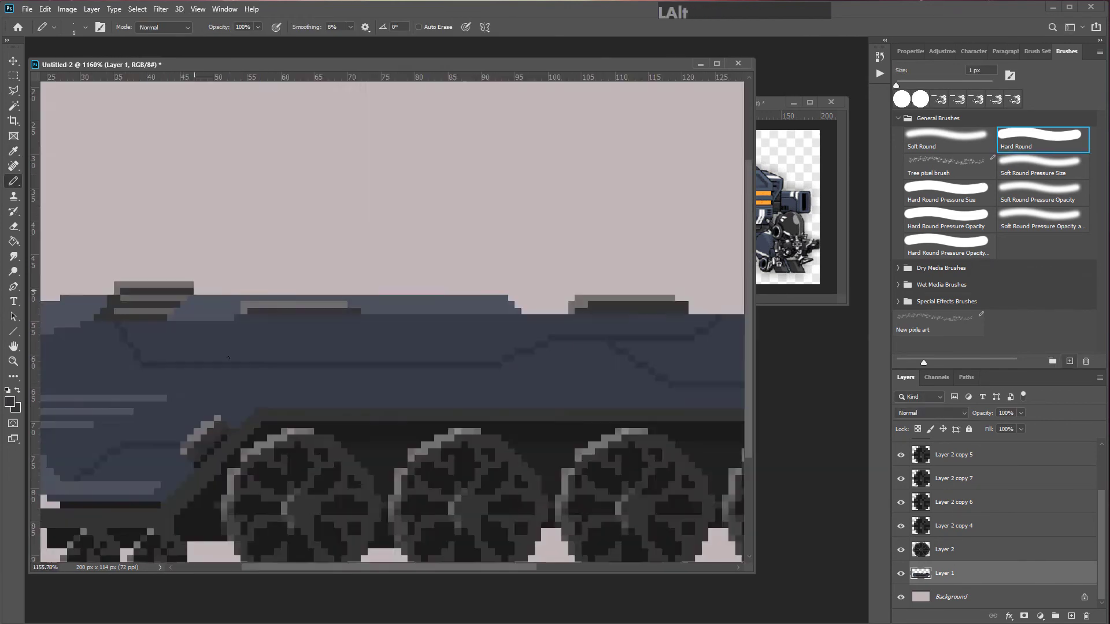
pyautogui.press('v')
pyautogui.scroll(-3, 289, 335)
pyautogui.press('b')
pyautogui.scroll(3, 422, 346)
pyautogui.moveTo(210, 330)
pyautogui.mouseDown()
pyautogui.moveTo(443, 380)
pyautogui.moveTo(463, 333)
pyautogui.mouseUp()
pyautogui.scroll(-3, 387, 349)
pyautogui.press('u')
pyautogui.moveTo(241, 455); pyautogui.dragTo(198, 466)
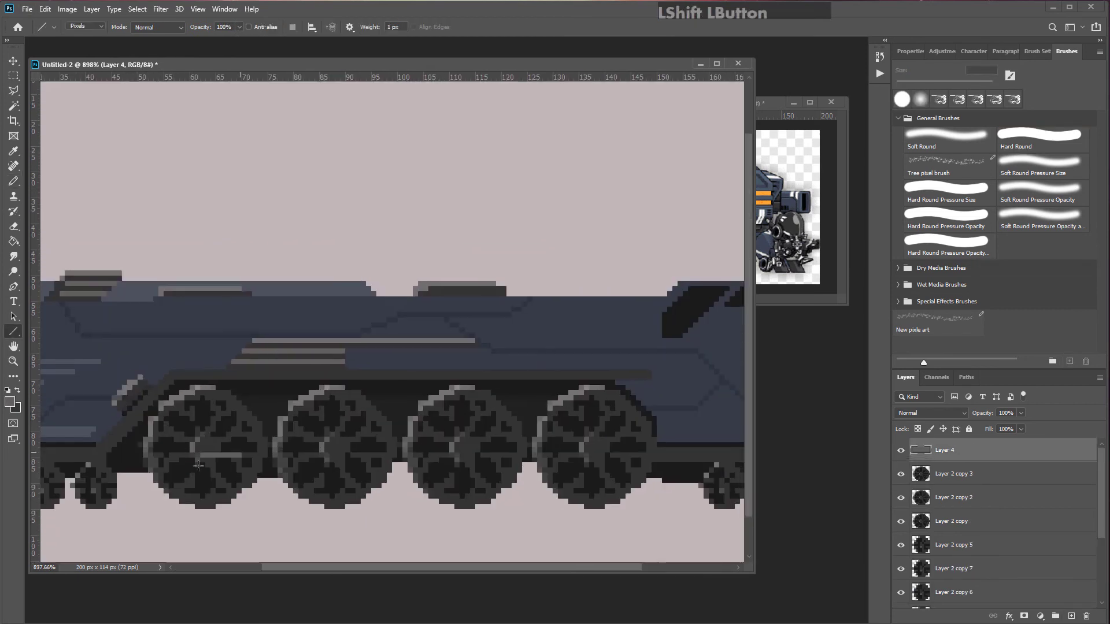
pyautogui.hotkey('ctrl', 'z')
# Step: Paint grey connecting rods linking the wheels on the new layer
pyautogui.scroll(1, 196, 433)
pyautogui.press('b')
pyautogui.scroll(-4, 314, 441)
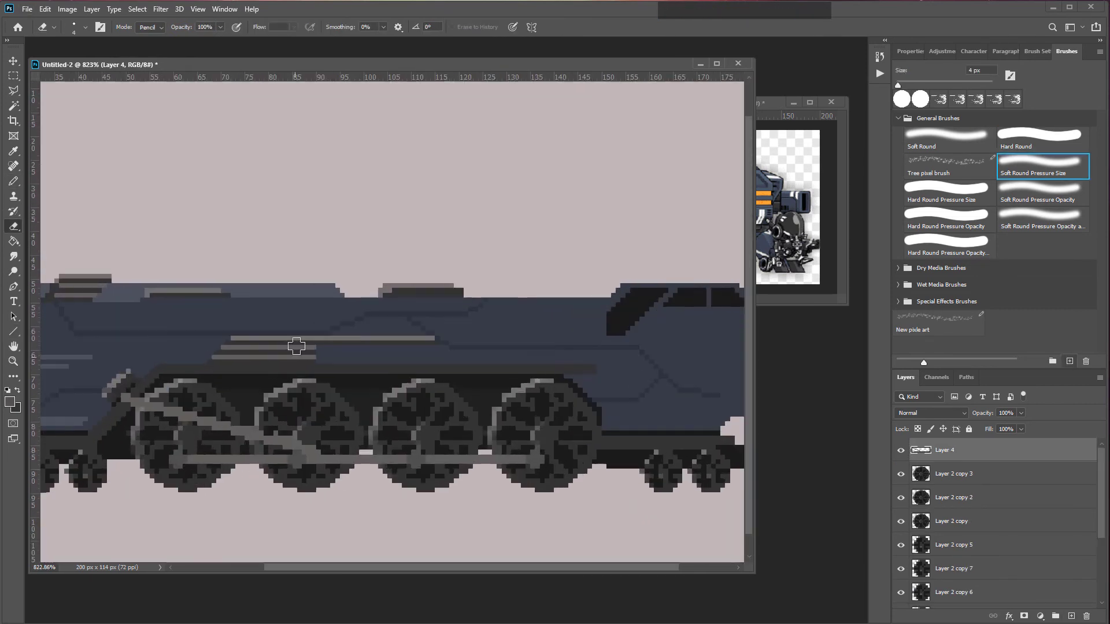
pyautogui.scroll(1, 398, 442)
pyautogui.press('[')
pyautogui.press('[')
pyautogui.press('[')
pyautogui.scroll(-1, 399, 441)
pyautogui.scroll(2, 231, 387)
# Step: Touch up the rod joints and the cab window with single pencil pixels
pyautogui.keyDown('alt'); pyautogui.click(227, 384); pyautogui.keyUp('alt')
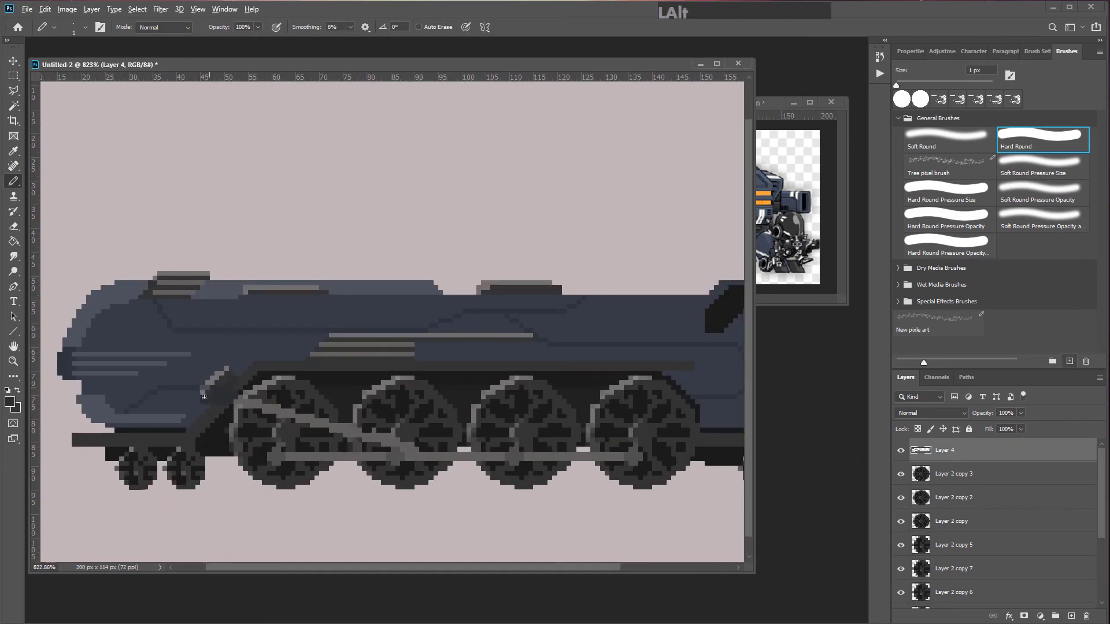
pyautogui.moveTo(233, 371)
pyautogui.mouseDown()
pyautogui.moveTo(252, 371)
pyautogui.moveTo(247, 402)
pyautogui.mouseUp()
pyautogui.scroll(-2, 248, 404)
pyautogui.scroll(-3, 248, 409)
pyautogui.scroll(3, 248, 399)
pyautogui.keyDown('shift'); pyautogui.click(247, 387); pyautogui.keyUp('shift')
pyautogui.keyDown('shift'); pyautogui.click(371, 403); pyautogui.keyUp('shift')
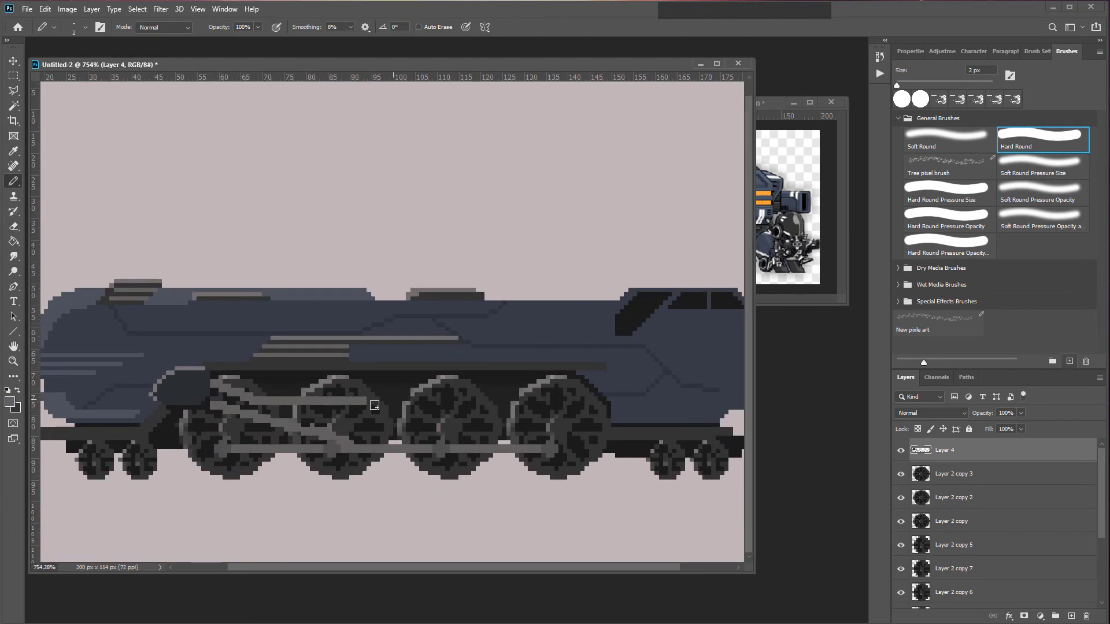
pyautogui.keyDown('alt'); pyautogui.click(361, 401); pyautogui.keyUp('alt')
pyautogui.scroll(-5, 371, 403)
pyautogui.scroll(5, 509, 320)
pyautogui.keyDown('shift'); pyautogui.click(613, 304); pyautogui.keyUp('shift')
pyautogui.scroll(-2, 570, 426)
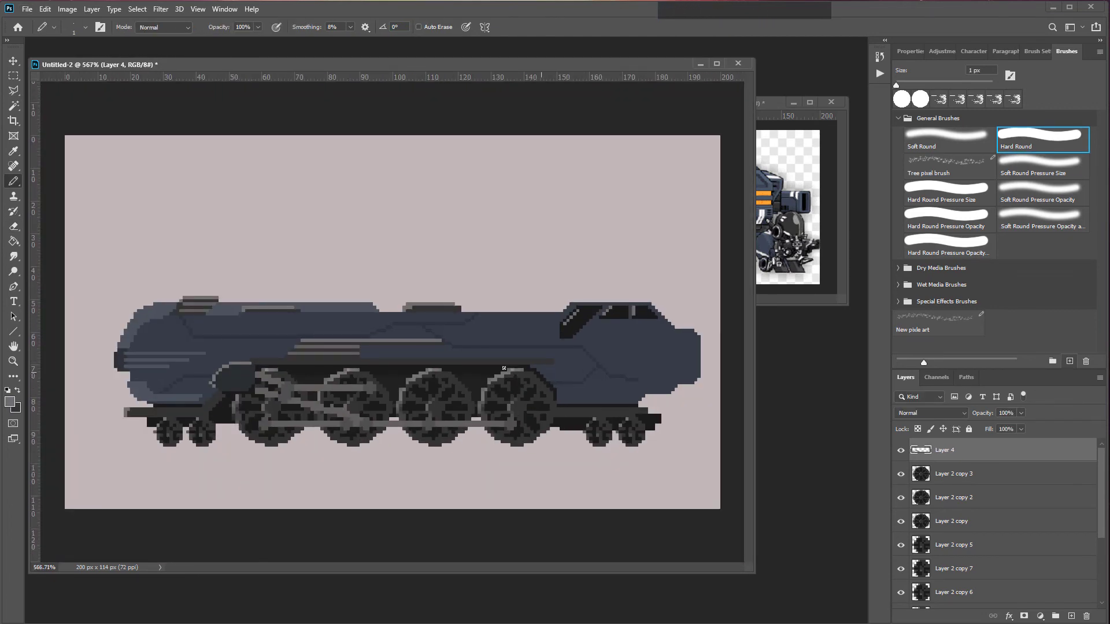
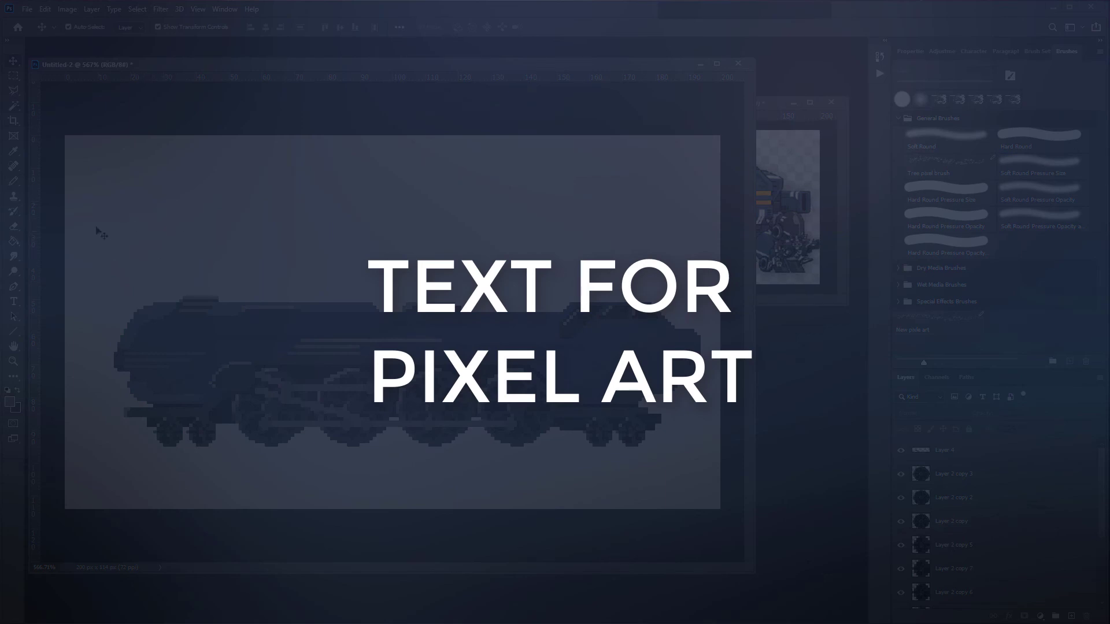
# Step: Add white 30 pt text reading 27 in the Swipe Race Demo font above the train
pyautogui.click(14, 302)
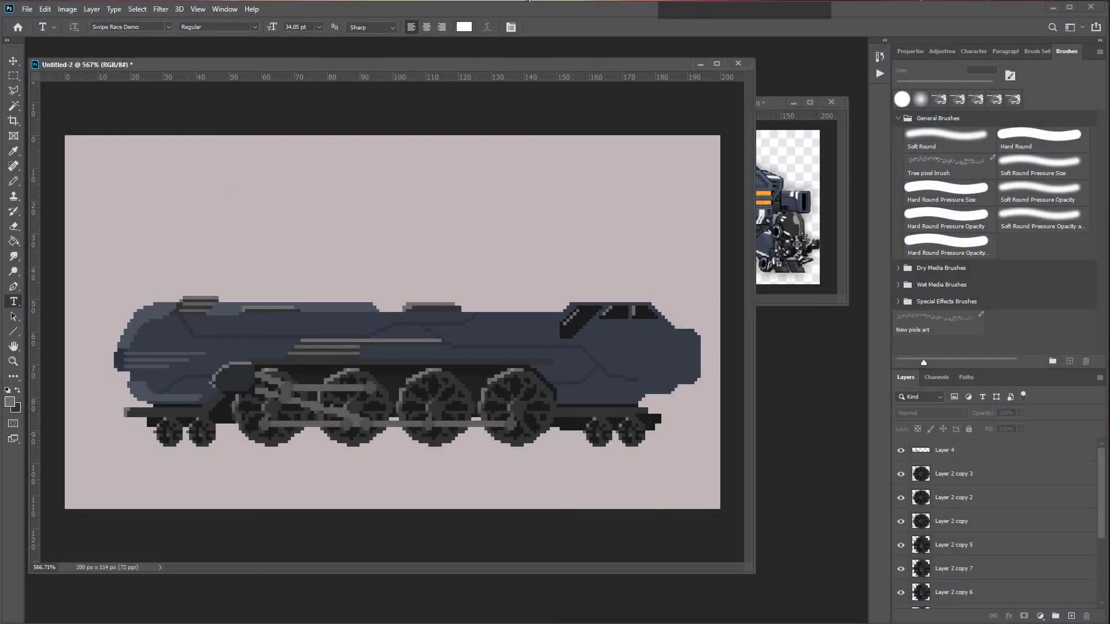
pyautogui.click(464, 27)
pyautogui.click(650, 127)
pyautogui.click(310, 26)
pyautogui.write('30')
pyautogui.press('Return')
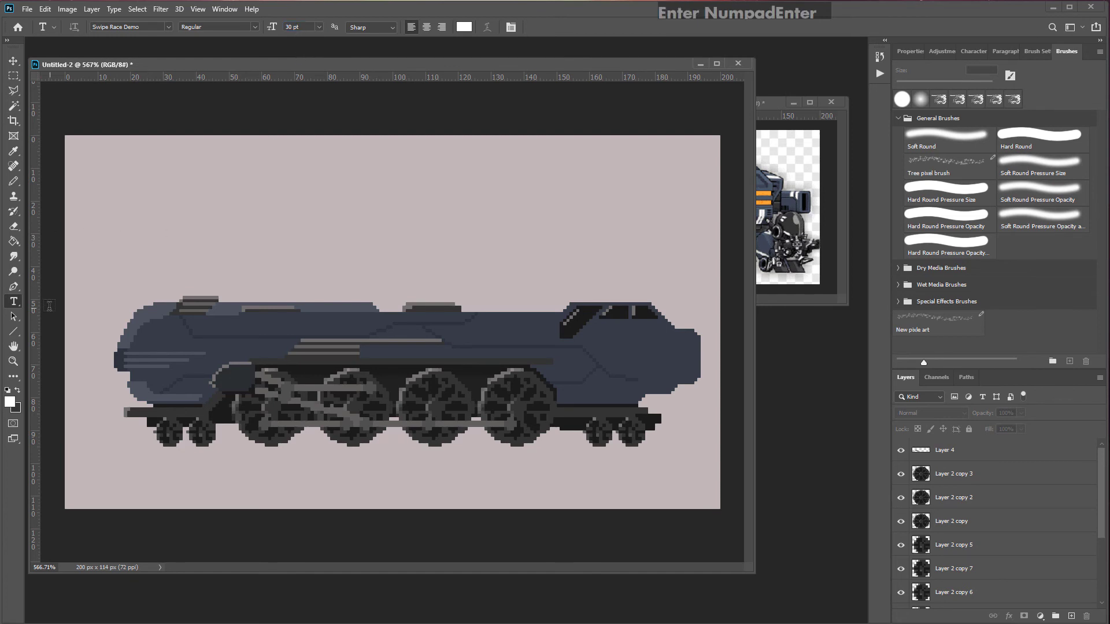
pyautogui.click(212, 238)
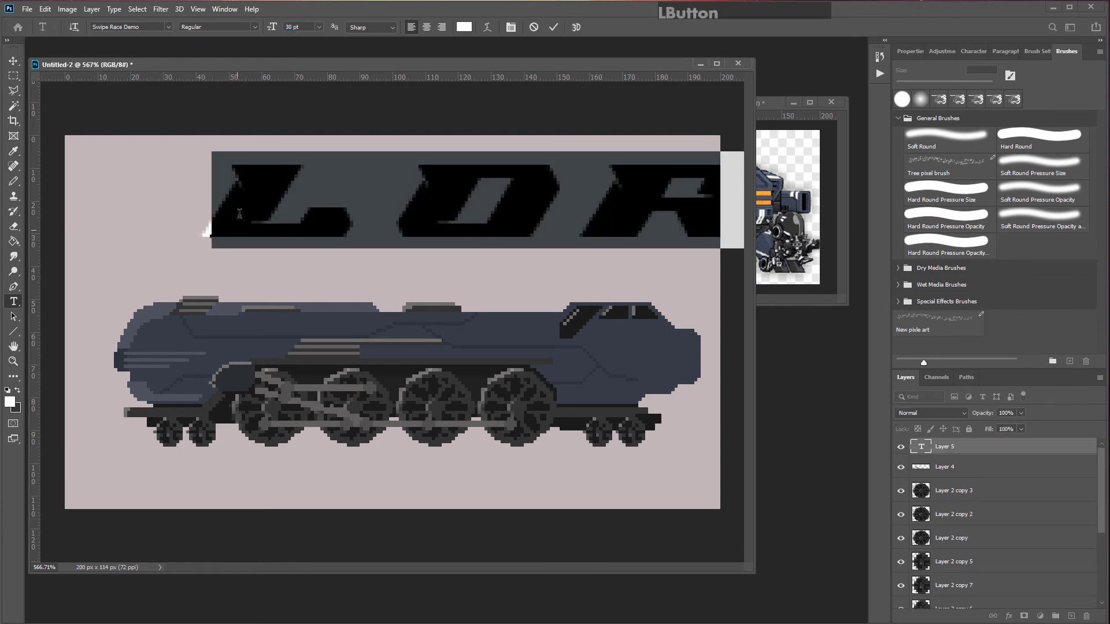
pyautogui.click(166, 27)
pyautogui.click(165, 28)
pyautogui.write('27')
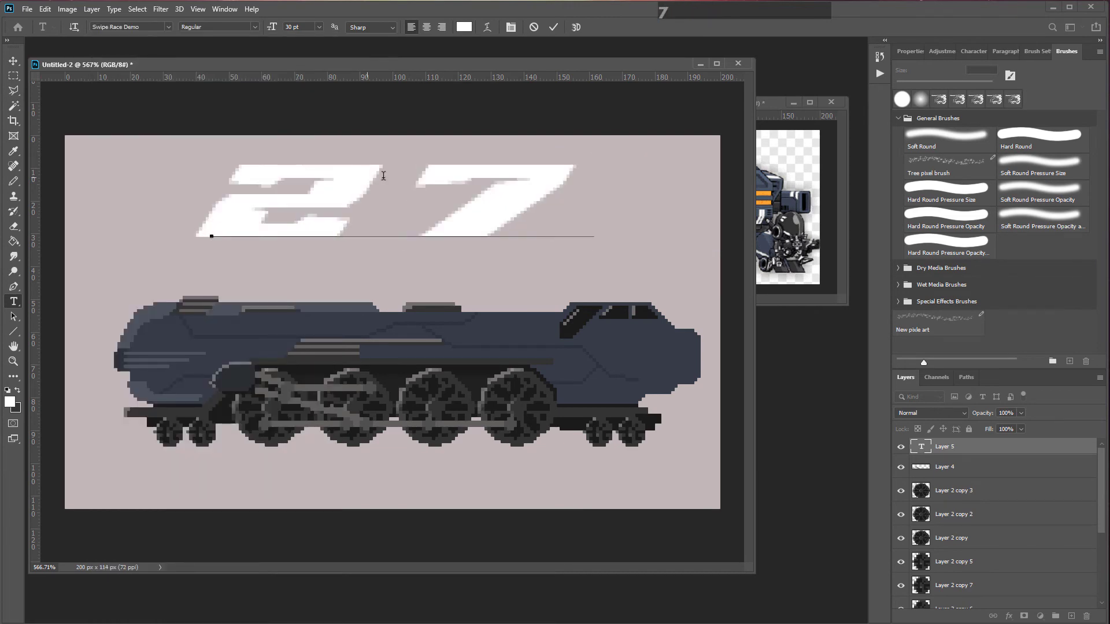
# Step: Set the 27 text's anti-aliasing to None for crisp pixel edges
pyautogui.click(14, 61)
pyautogui.scroll(5, 391, 223)
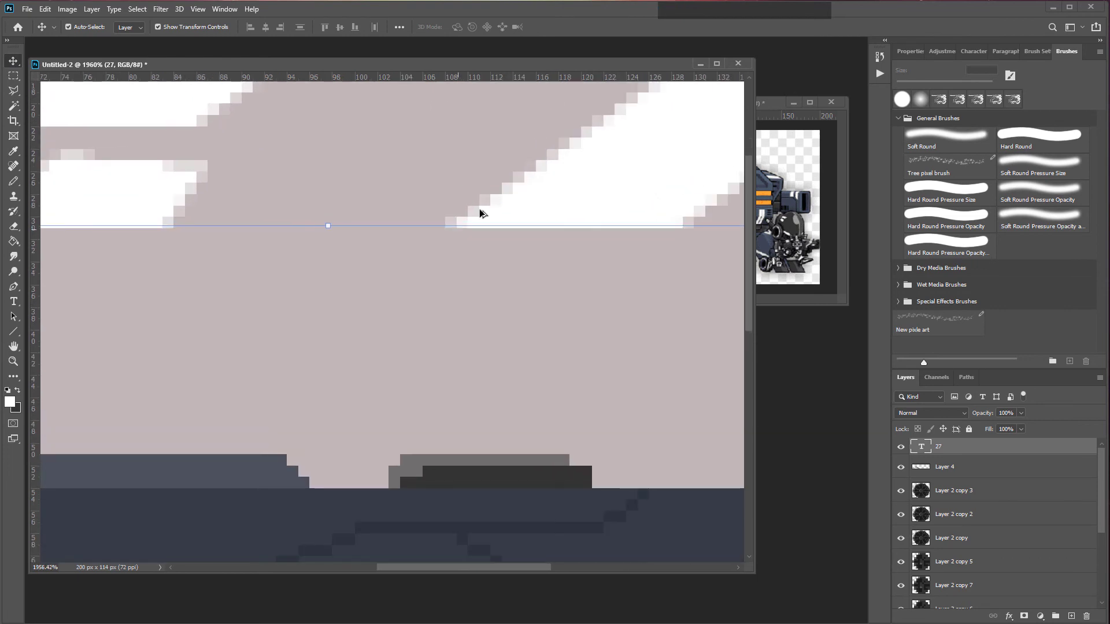
pyautogui.scroll(-6, 481, 212)
pyautogui.moveTo(488, 149); pyautogui.dragTo(498, 245)
pyautogui.scroll(-3, 319, 206)
pyautogui.scroll(1, 320, 206)
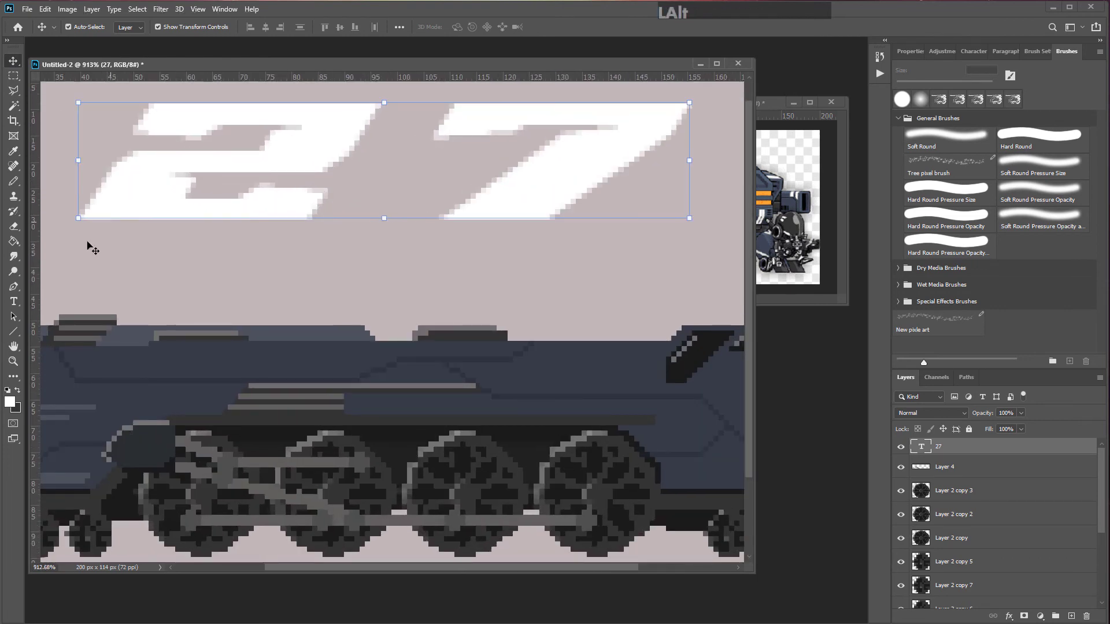
pyautogui.click(13, 305)
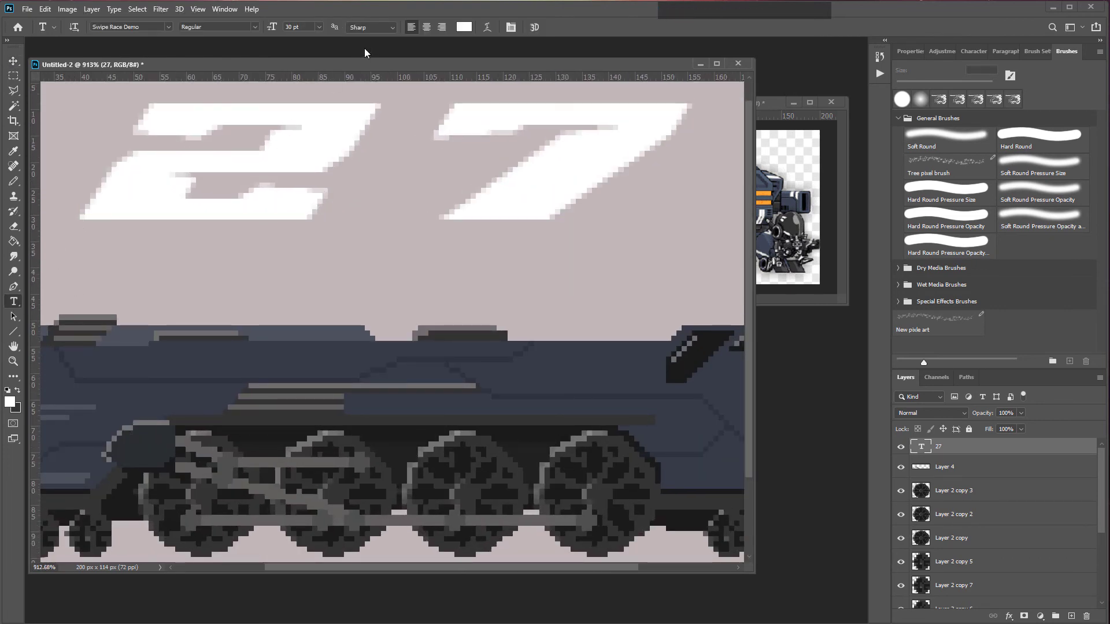
pyautogui.click(388, 30)
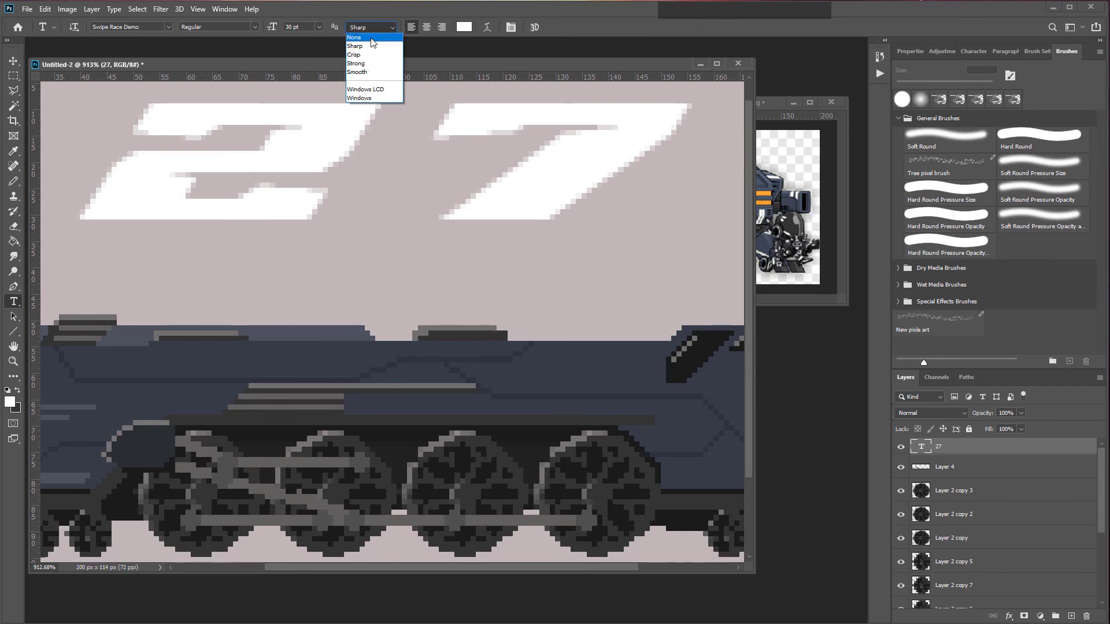
pyautogui.click(373, 39)
# Step: Move the 27 text onto the side of the front cab
pyautogui.click(13, 61)
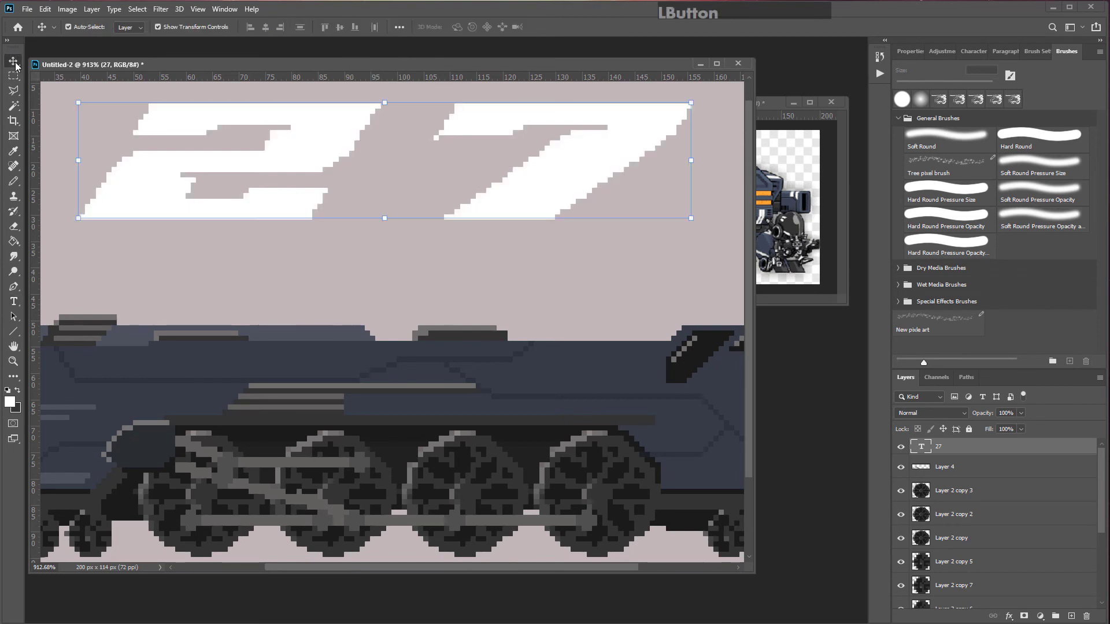
pyautogui.scroll(-3, 293, 217)
pyautogui.moveTo(594, 131); pyautogui.dragTo(759, 350)
pyautogui.hscroll(1, 355, 218)
pyautogui.press('Return')
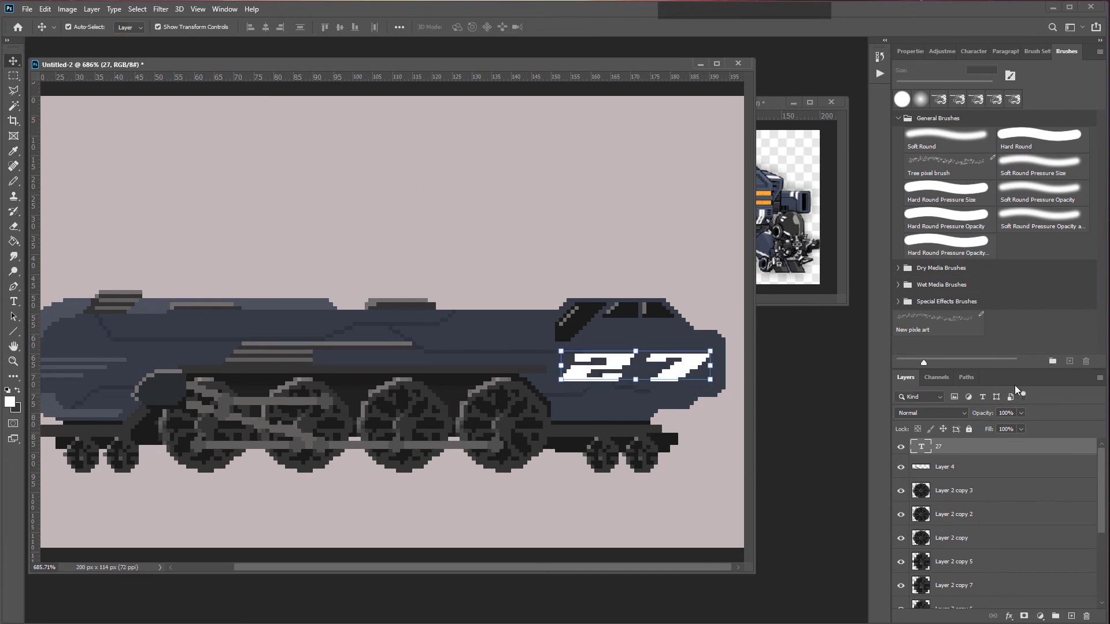
# Step: Lower the opacity of the 27 text layer so it blends into the hull
pyautogui.click(1021, 414)
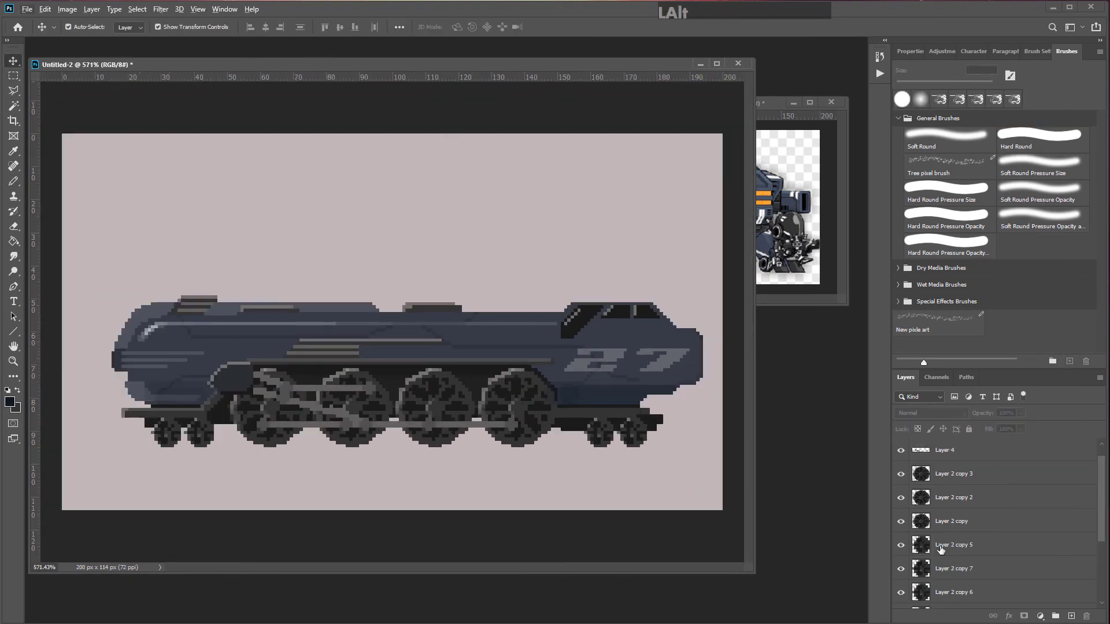
pyautogui.click(26, 9)
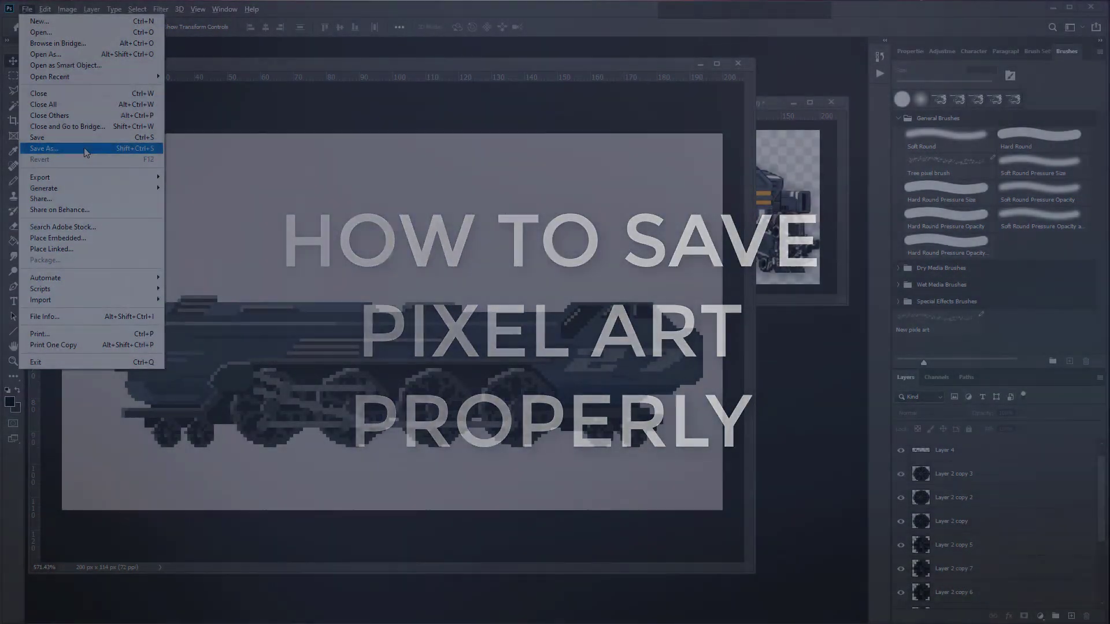
# Step: Hide the Background layer to make the canvas transparent and select Layer 1
pyautogui.click(903, 599)
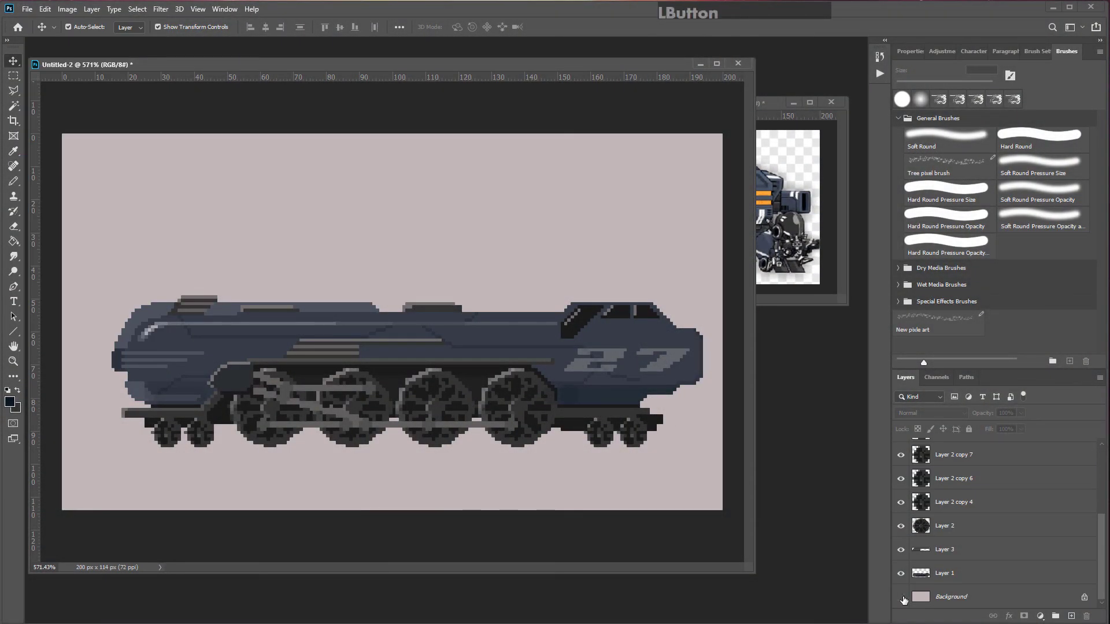
pyautogui.click(903, 599)
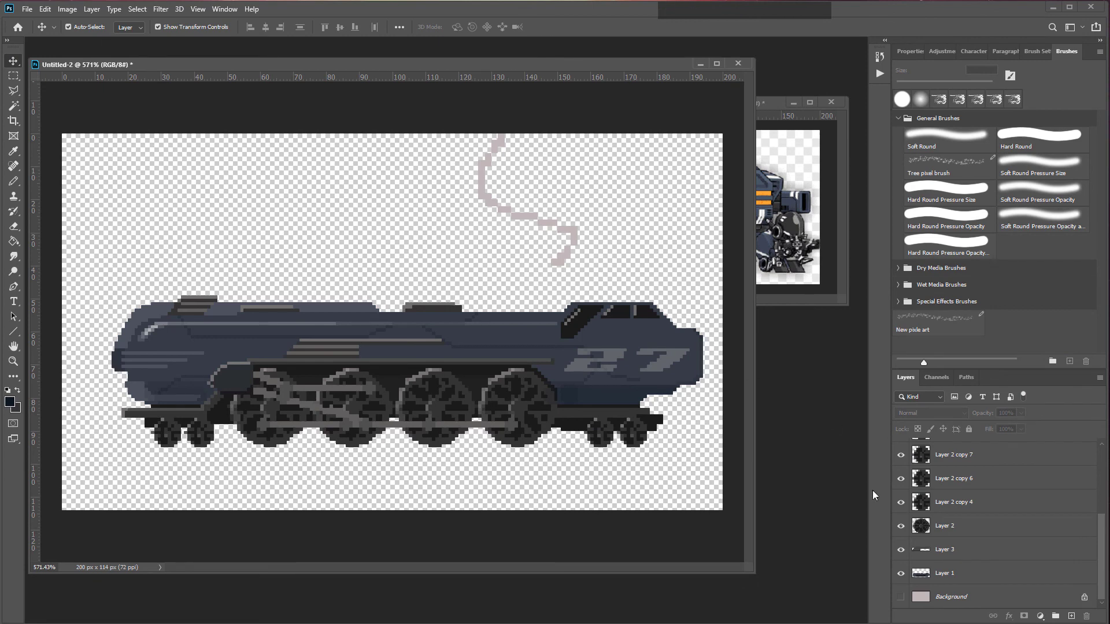
pyautogui.click(954, 573)
# Step: Save the artwork as a PNG file named Train future
pyautogui.click(27, 9)
pyautogui.click(62, 148)
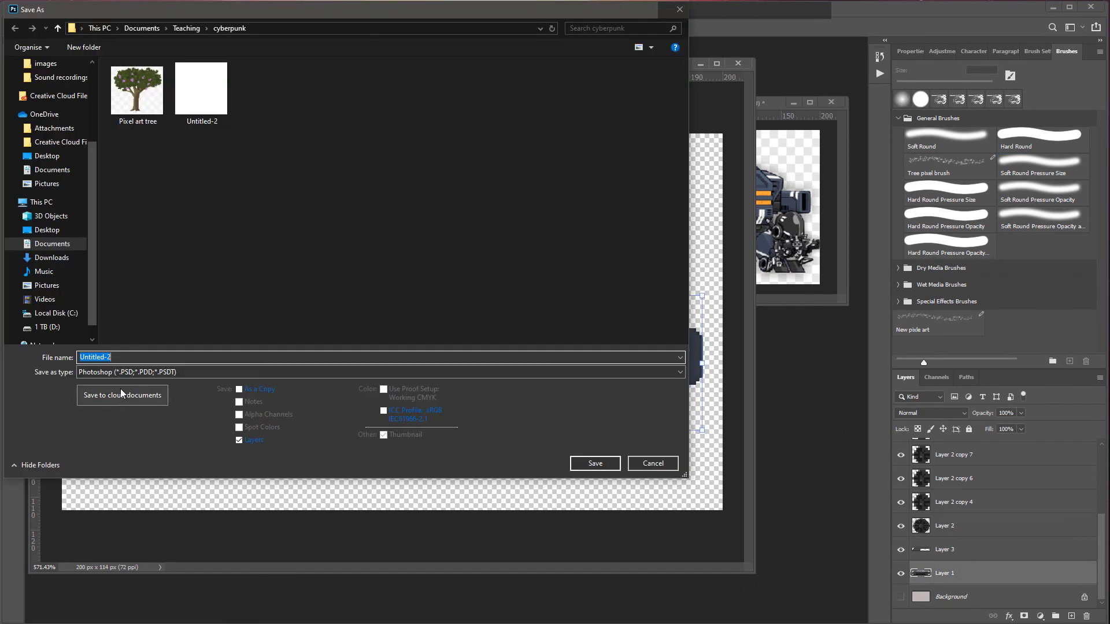
pyautogui.click(116, 371)
pyautogui.click(119, 532)
pyautogui.click(126, 356)
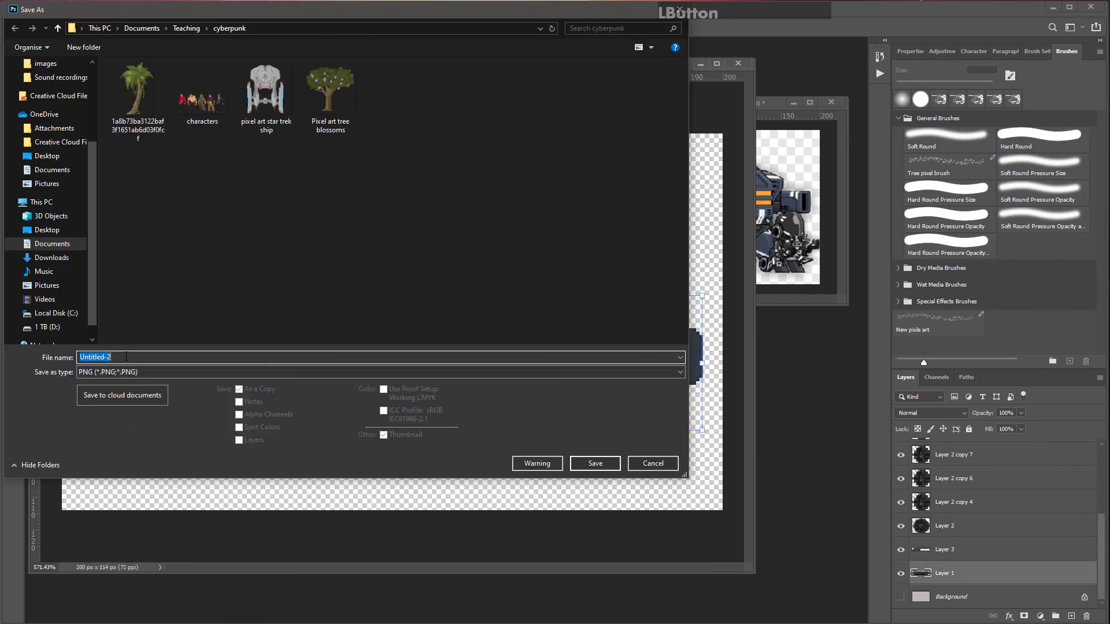
pyautogui.write('Train future')
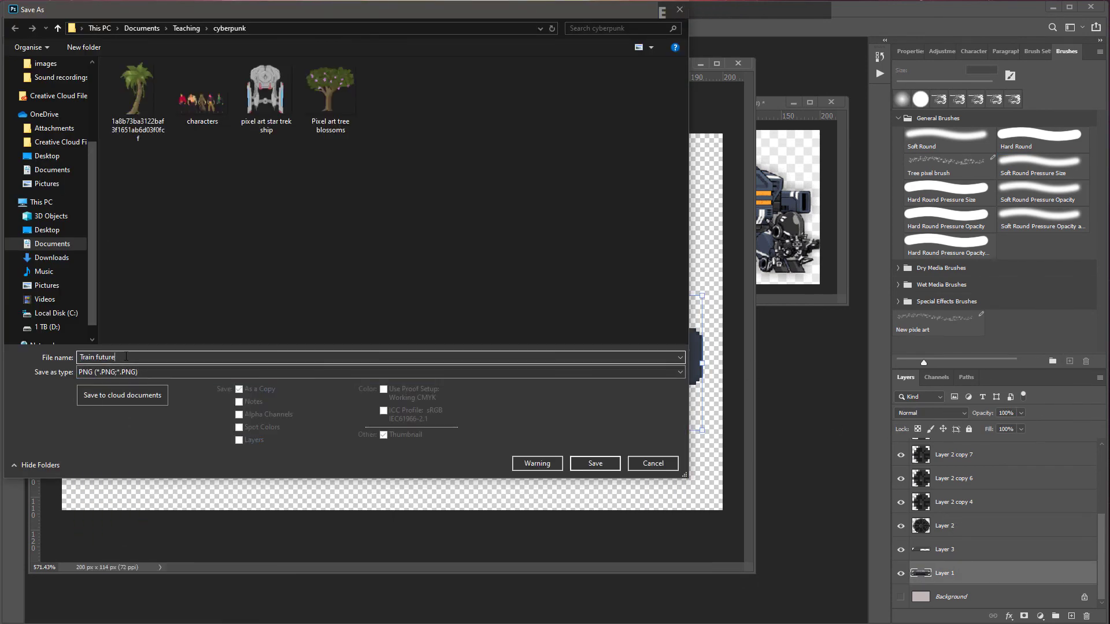
pyautogui.press('Return')
pyautogui.press('Return')
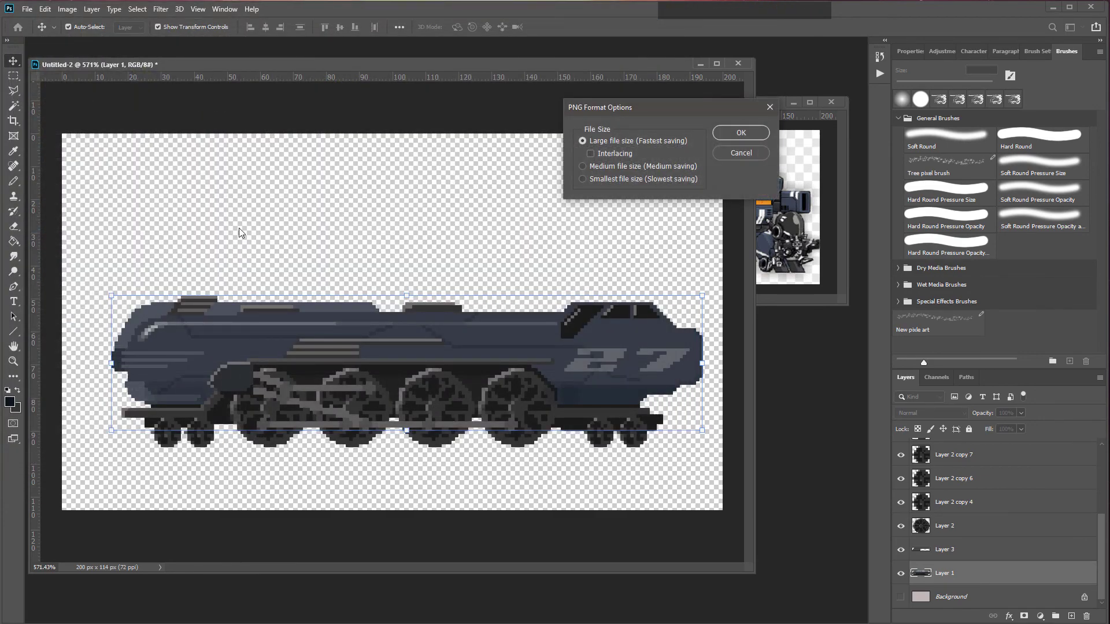
# Step: Save the document as a Photoshop file named Train future psd
pyautogui.click(26, 9)
pyautogui.click(72, 148)
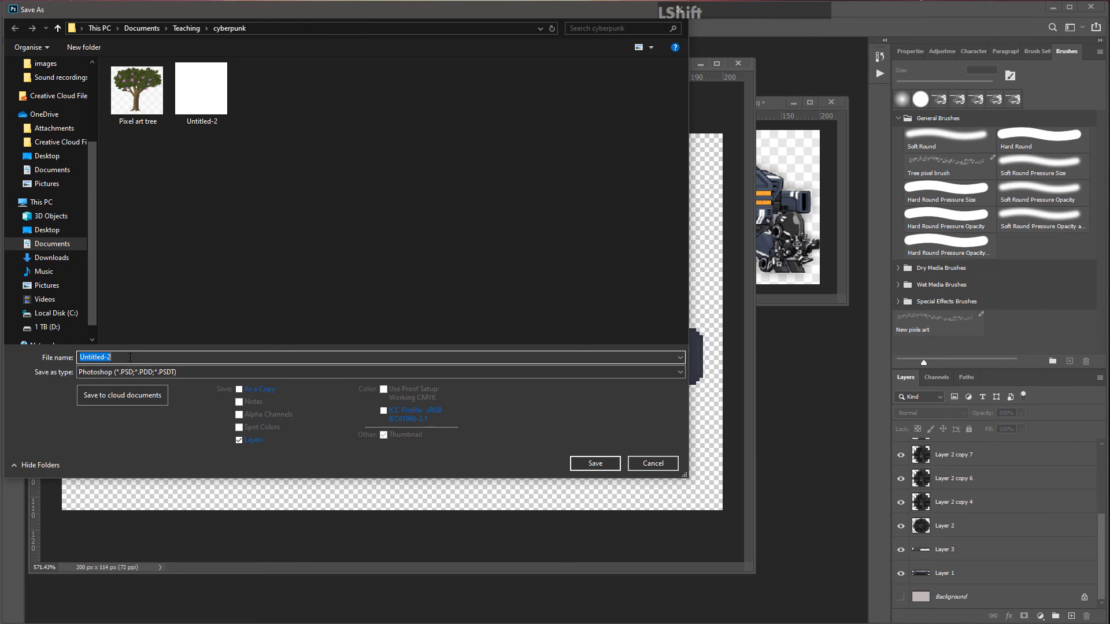
pyautogui.write('Train future ')
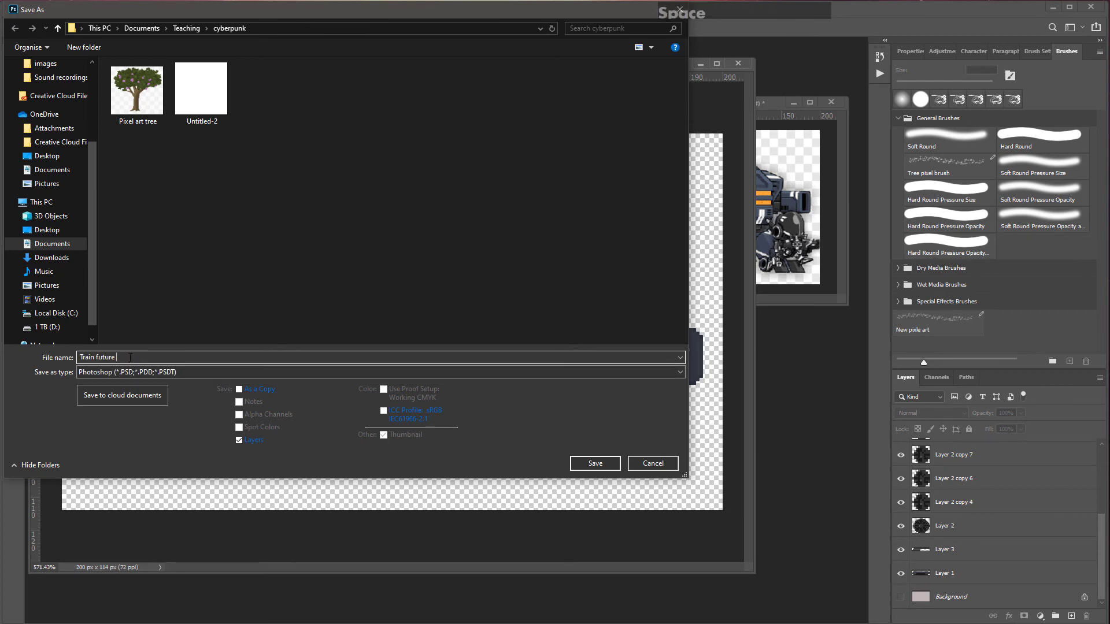
pyautogui.write('ps')
pyautogui.press('BackSpace')
pyautogui.click(595, 463)
# Step: Open and enlarge the car test reference image in a photo viewer, then close it
pyautogui.click(1108, 58)
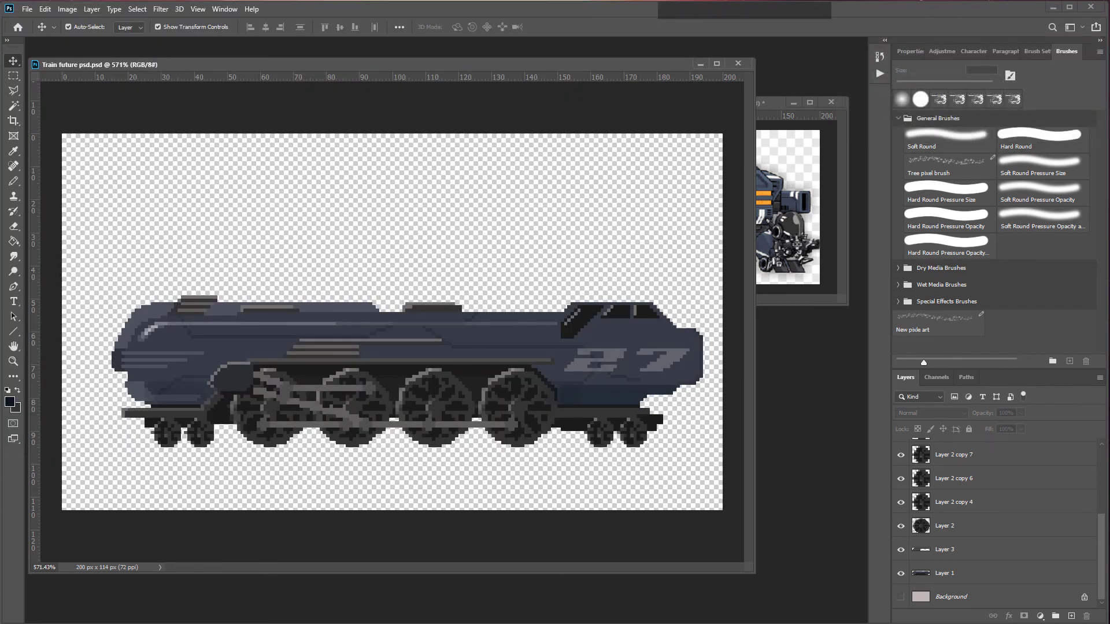
pyautogui.click(370, 623)
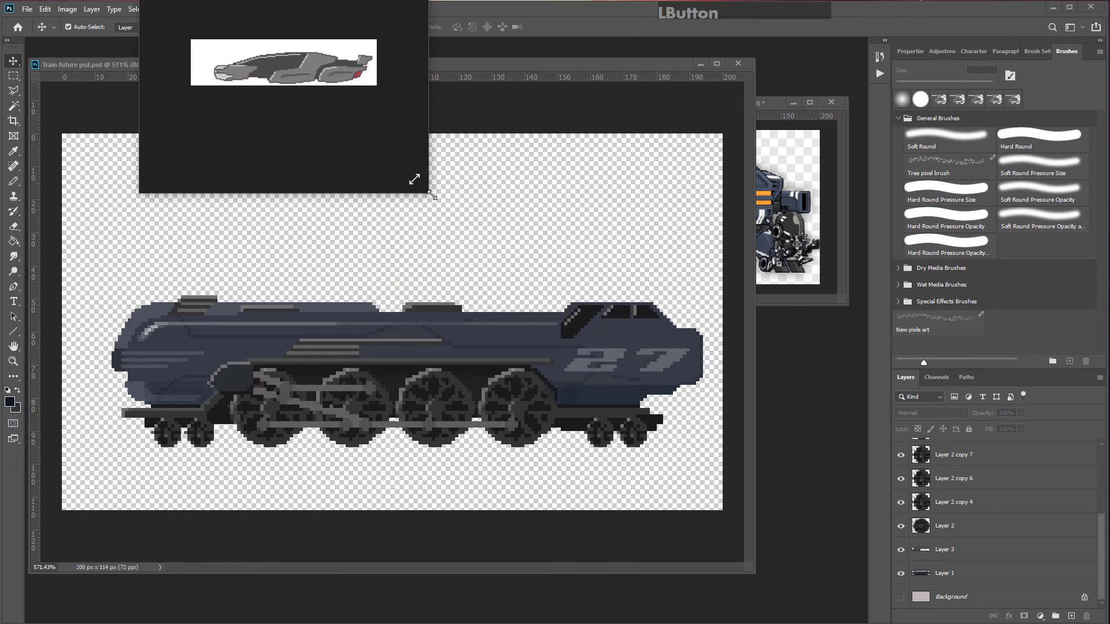
pyautogui.moveTo(431, 196); pyautogui.dragTo(884, 500)
pyautogui.keyDown('ctrl'); pyautogui.scroll(6, 515, 267); pyautogui.keyUp('ctrl')
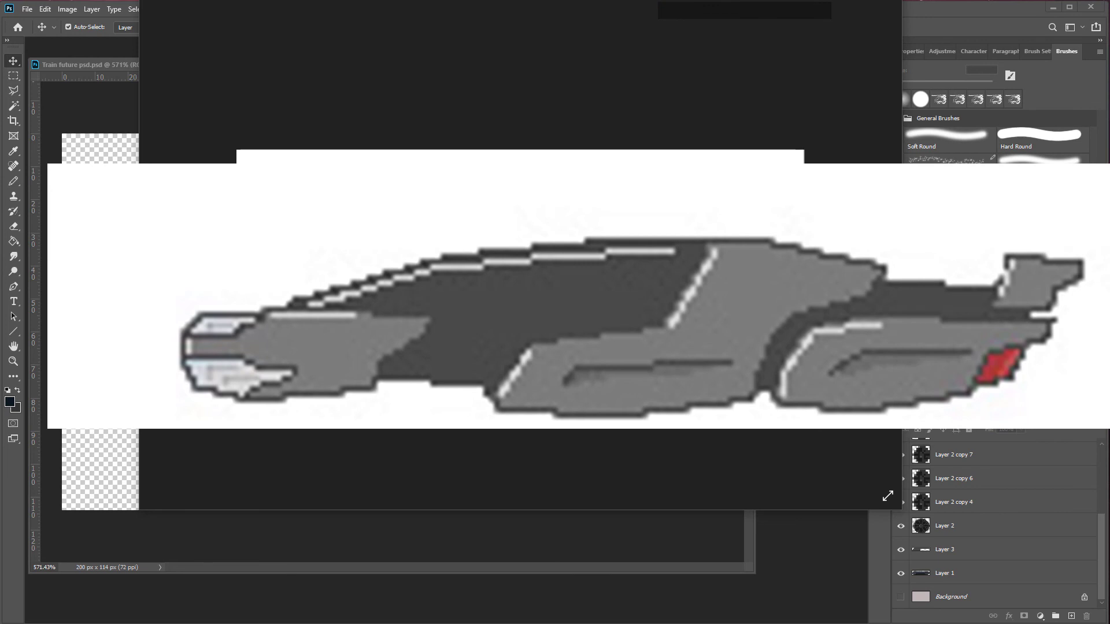
pyautogui.scroll(-3, 349, 380)
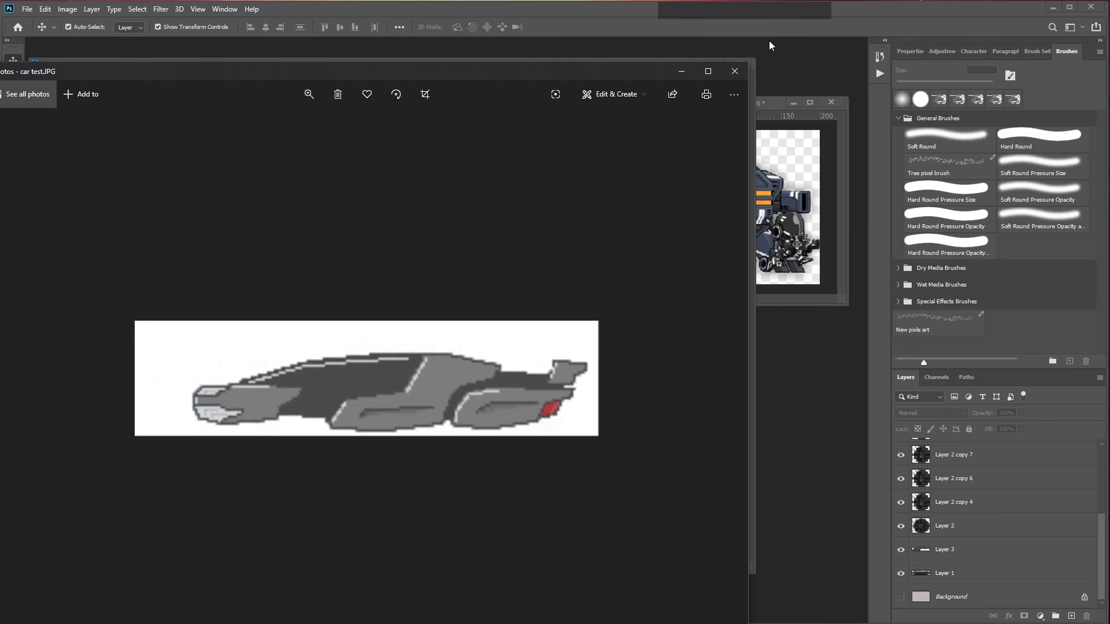
pyautogui.click(730, 70)
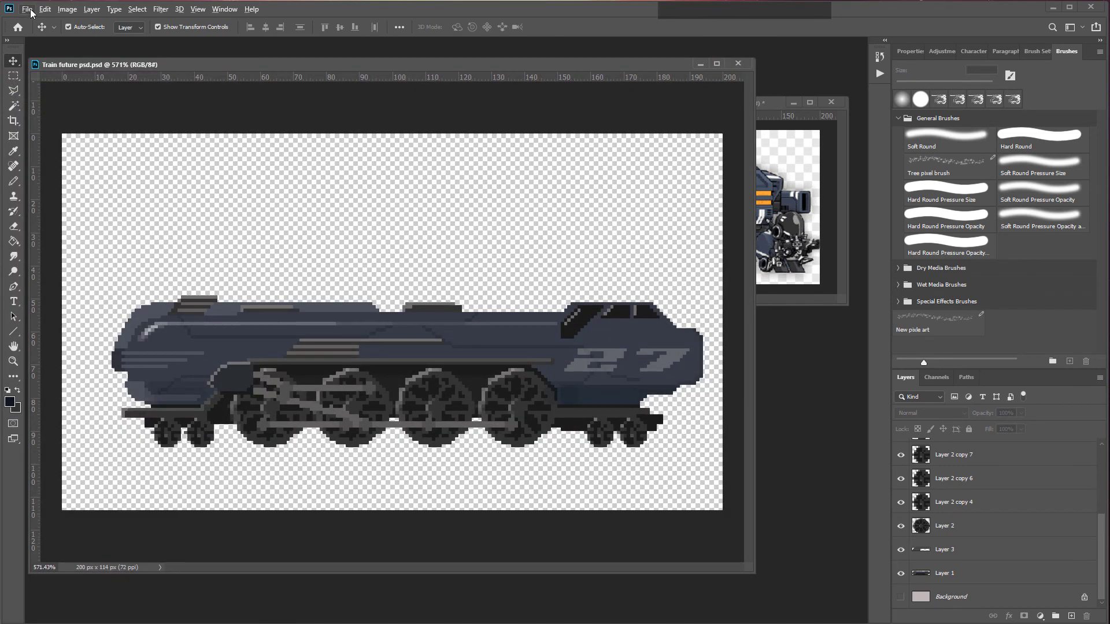
# Step: Resize the image to a height of 1000 px using Nearest Neighbor (hard edges) resampling
pyautogui.click(31, 13)
pyautogui.moveTo(67, 8)
pyautogui.click(126, 91)
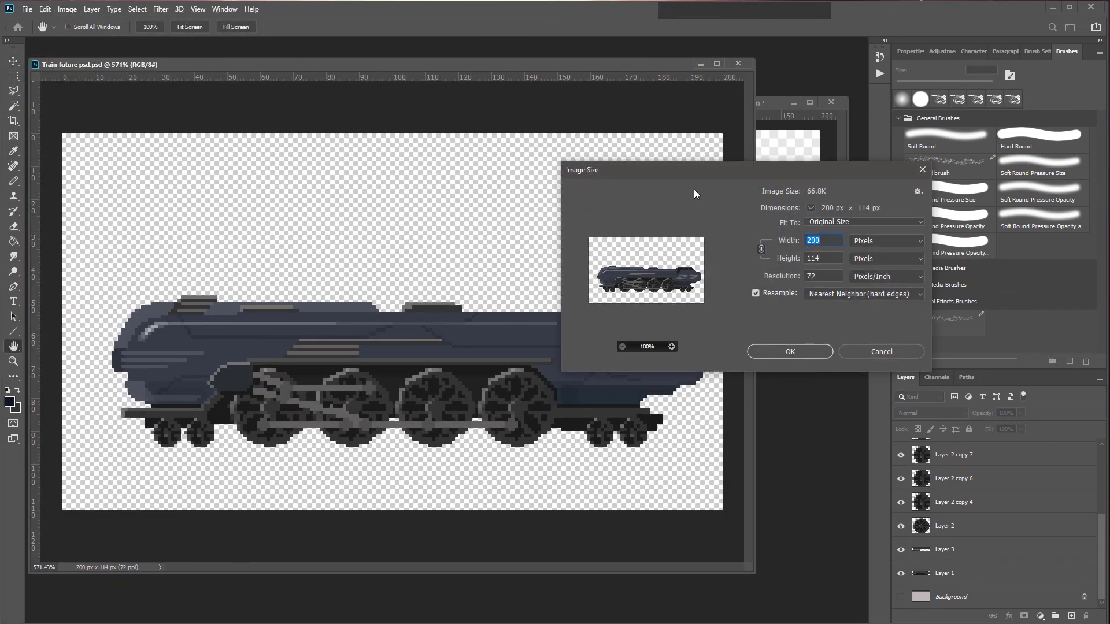
pyautogui.click(520, 259)
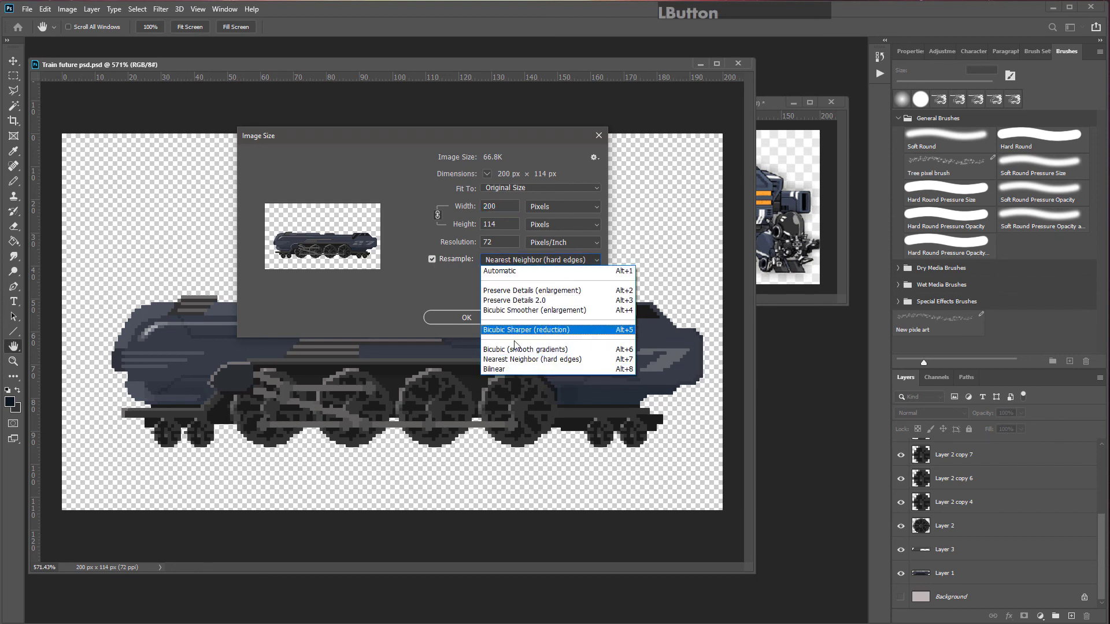
pyautogui.click(520, 362)
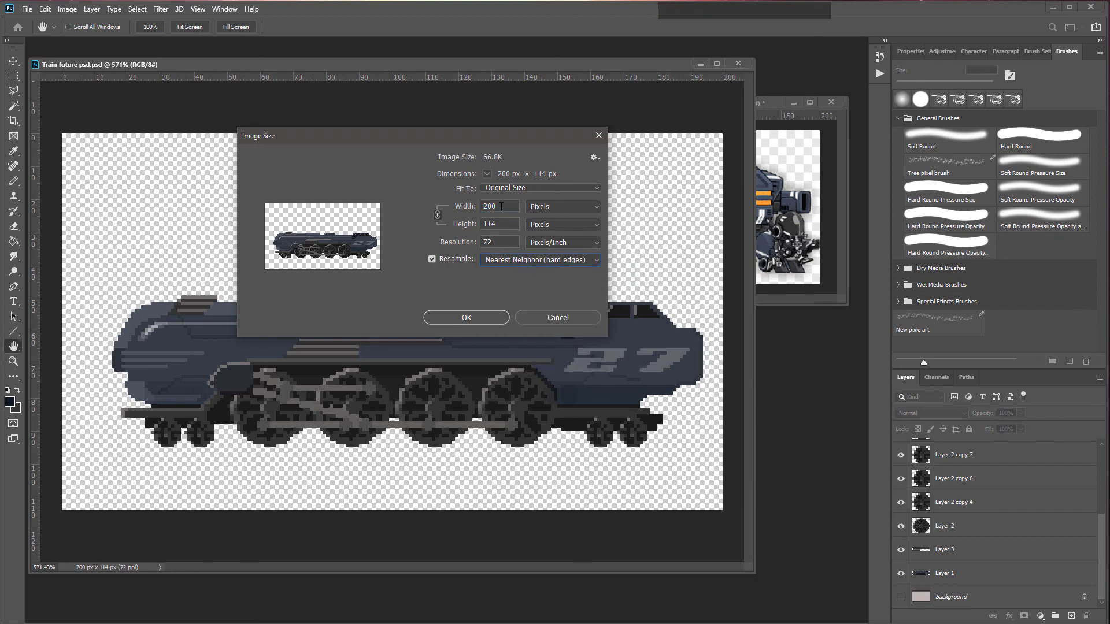
pyautogui.click(436, 214)
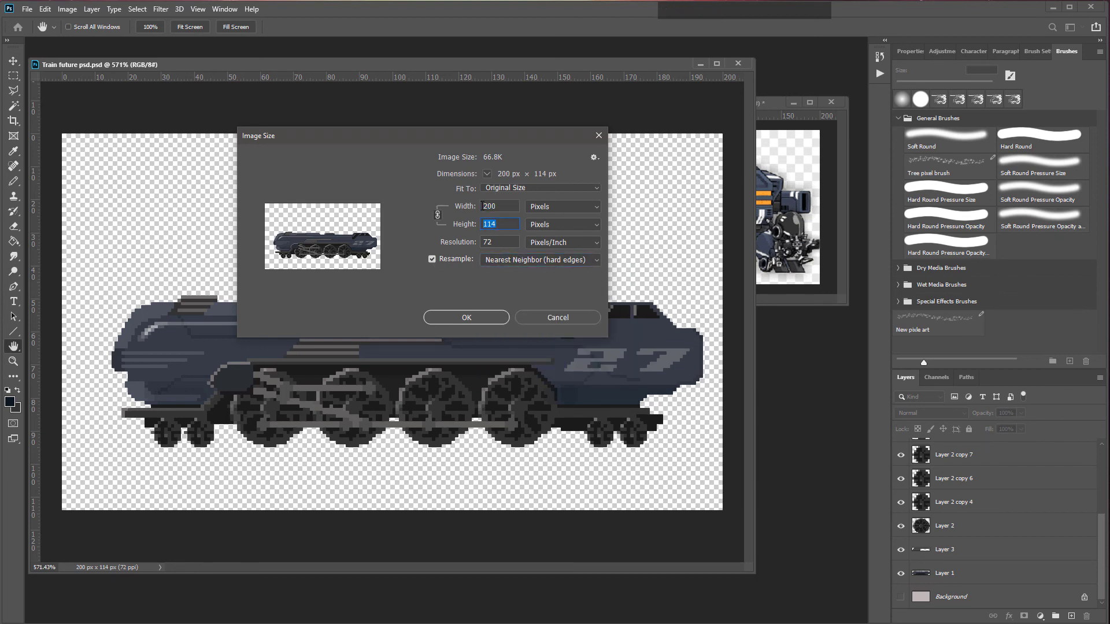
pyautogui.write('1000')
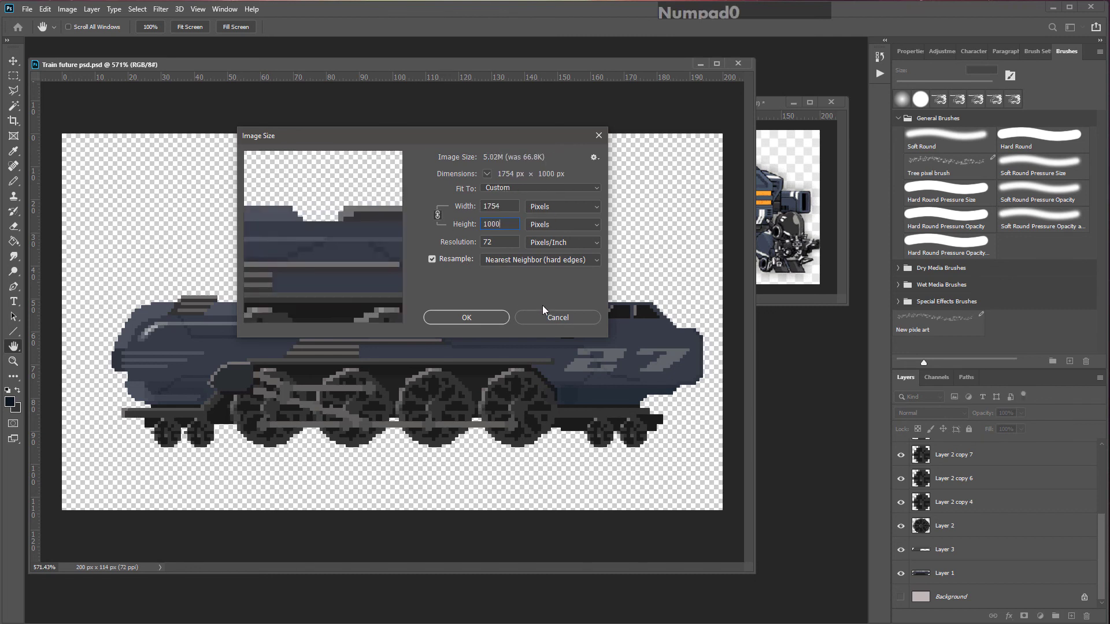
pyautogui.click(466, 317)
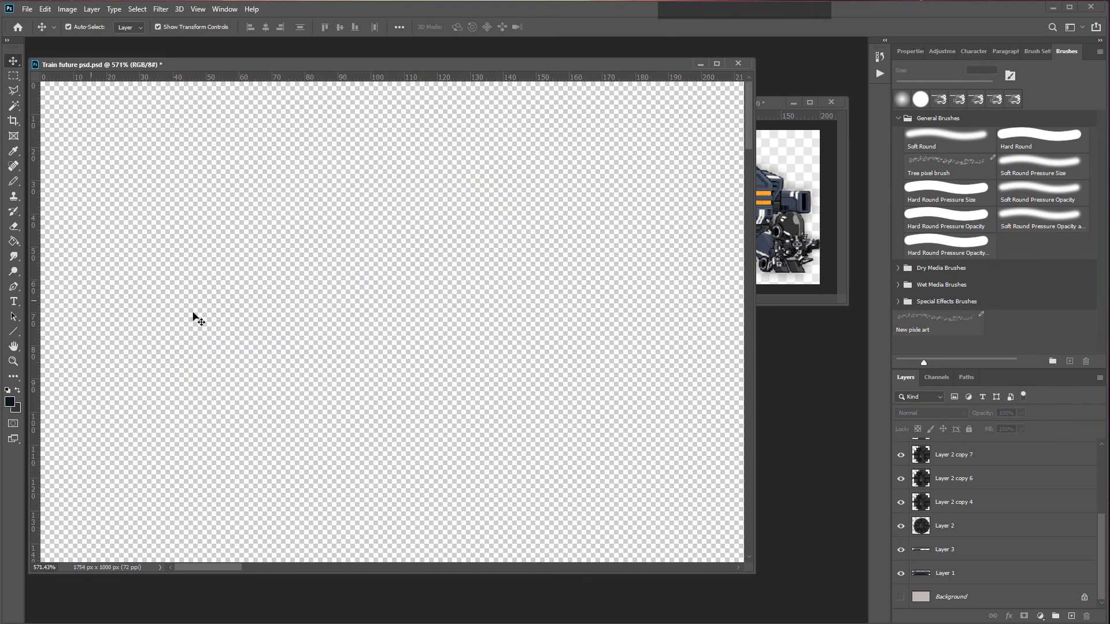
# Step: Zoom in on the wheels to inspect the resized pixel edges
pyautogui.scroll(-10, 282, 279)
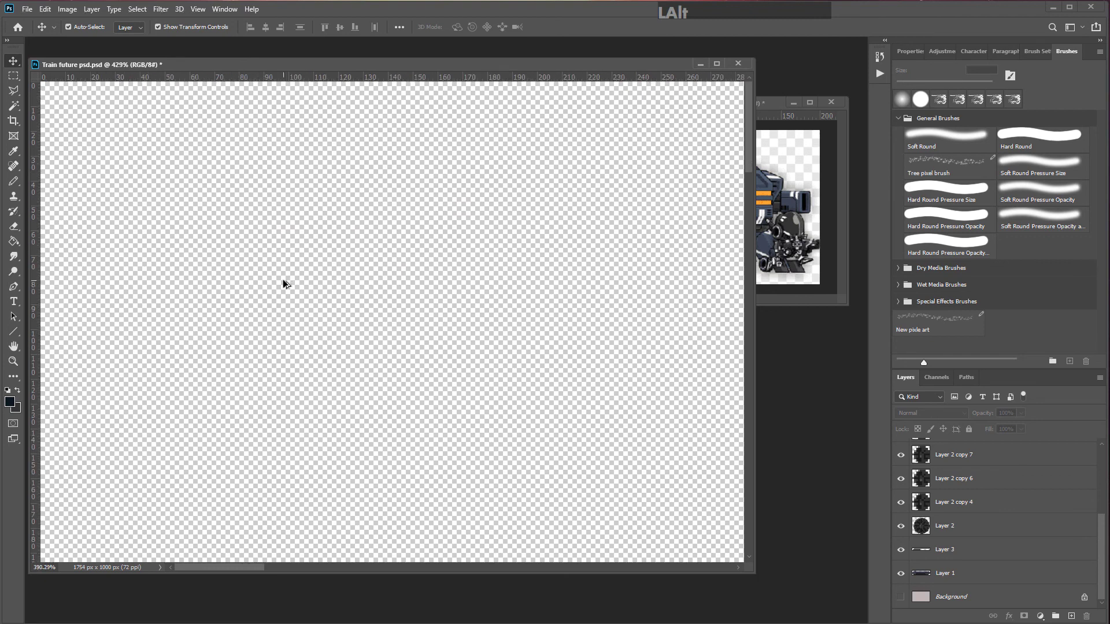
pyautogui.scroll(8, 328, 320)
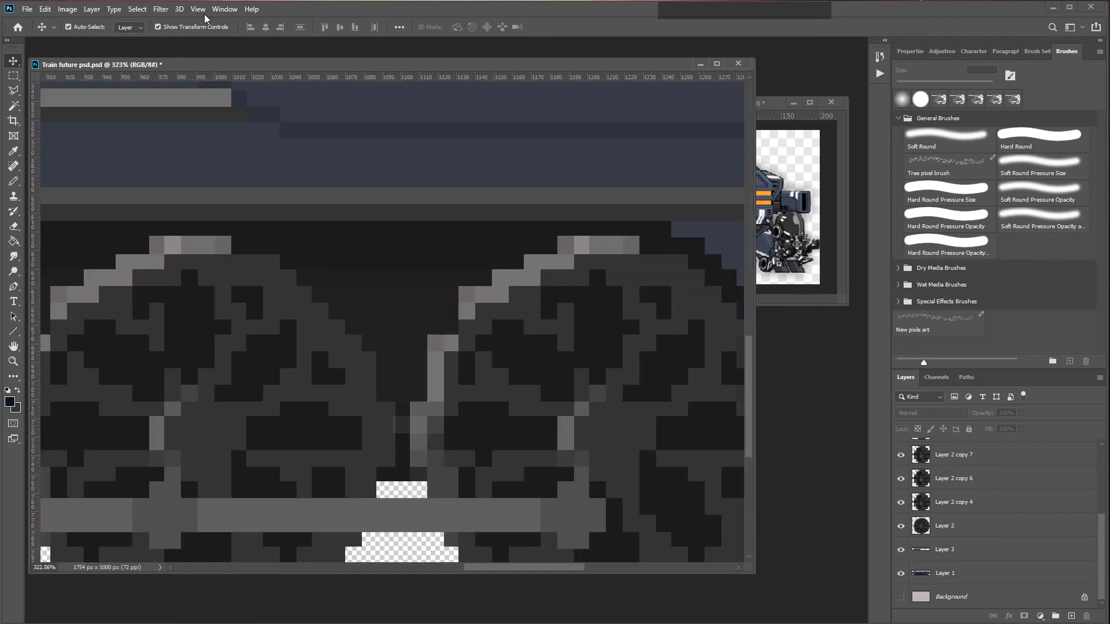
pyautogui.click(200, 9)
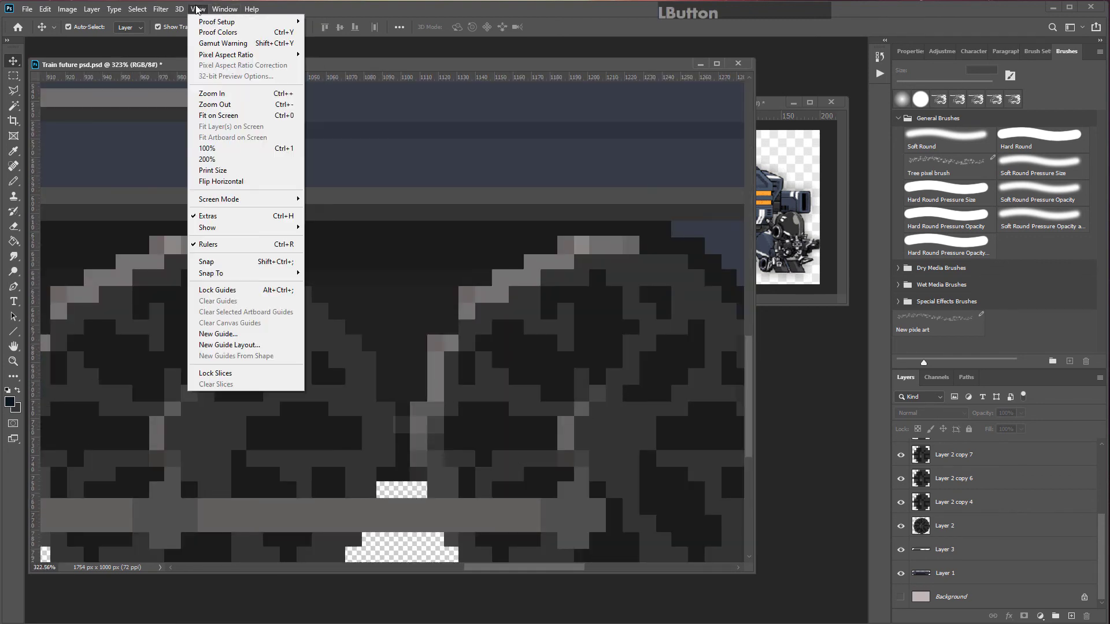
pyautogui.moveTo(254, 229)
pyautogui.click(343, 360)
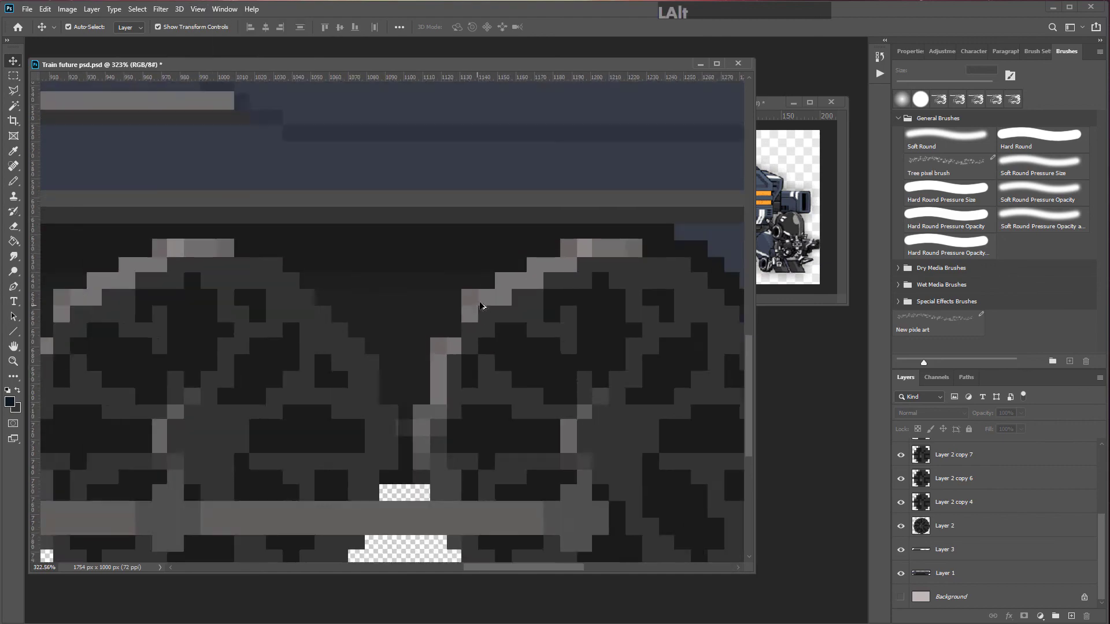
pyautogui.scroll(6, 507, 292)
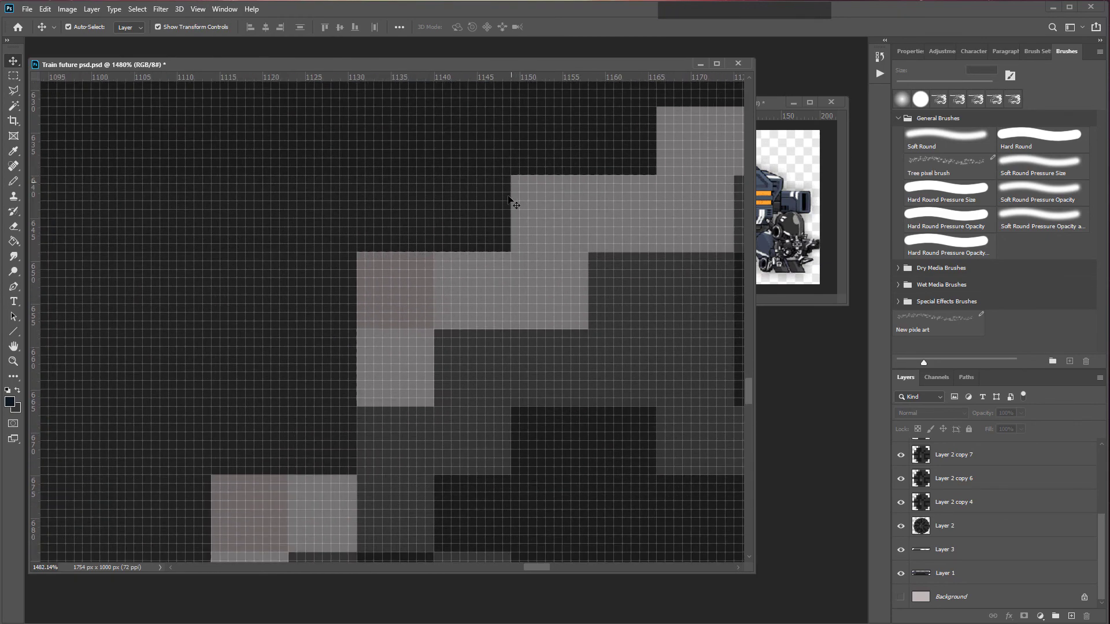
pyautogui.scroll(-6, 509, 198)
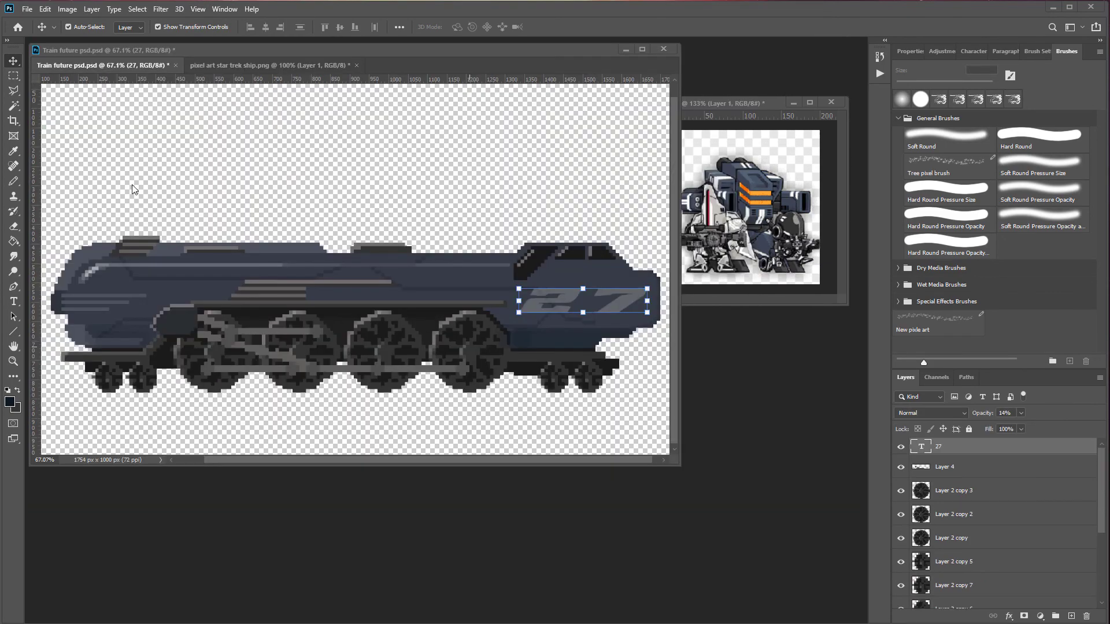
pyautogui.moveTo(303, 50); pyautogui.dragTo(303, 49)
pyautogui.click(463, 296)
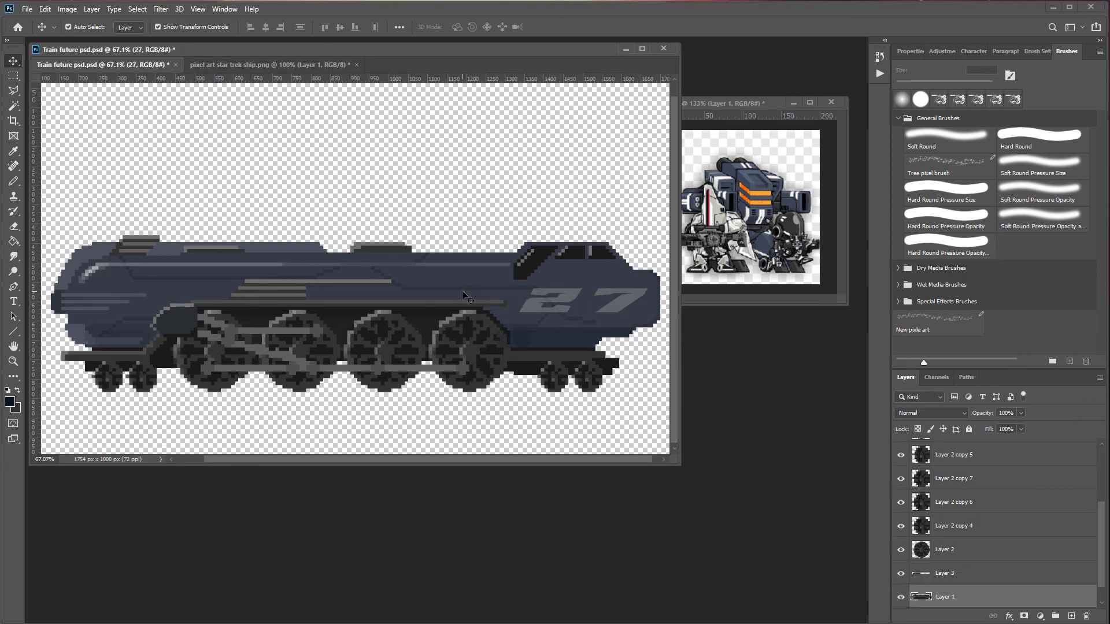
# Step: Rasterize the 27 text layer on the train
pyautogui.click(584, 302)
pyautogui.scroll(5, 598, 316)
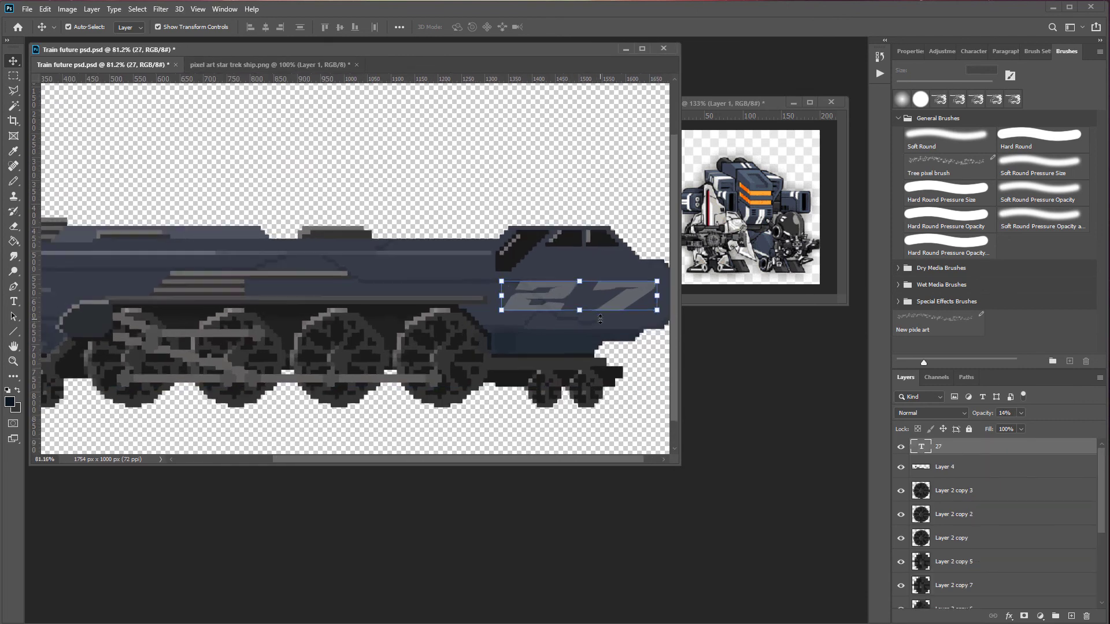
pyautogui.scroll(-6, 500, 310)
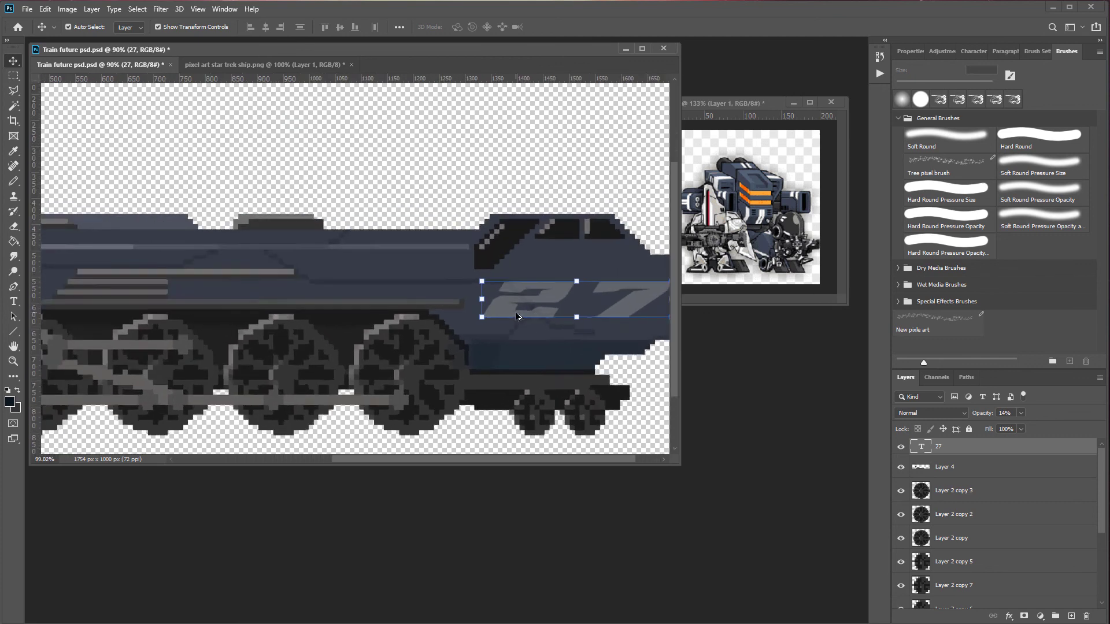
pyautogui.scroll(-5, 460, 278)
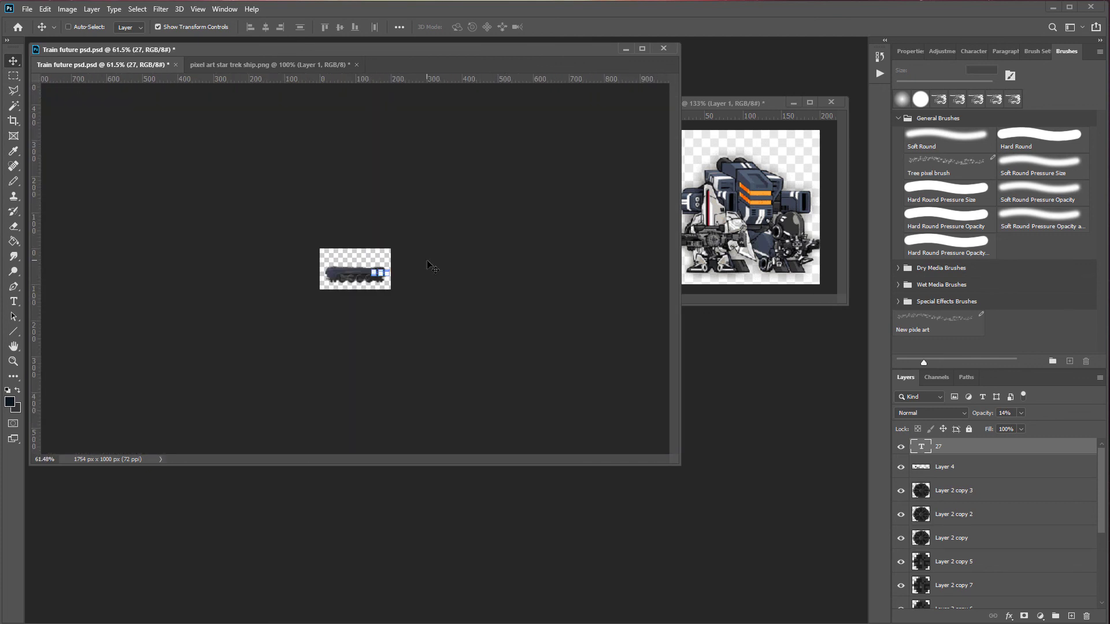
pyautogui.scroll(12, 580, 318)
pyautogui.scroll(-2, 580, 317)
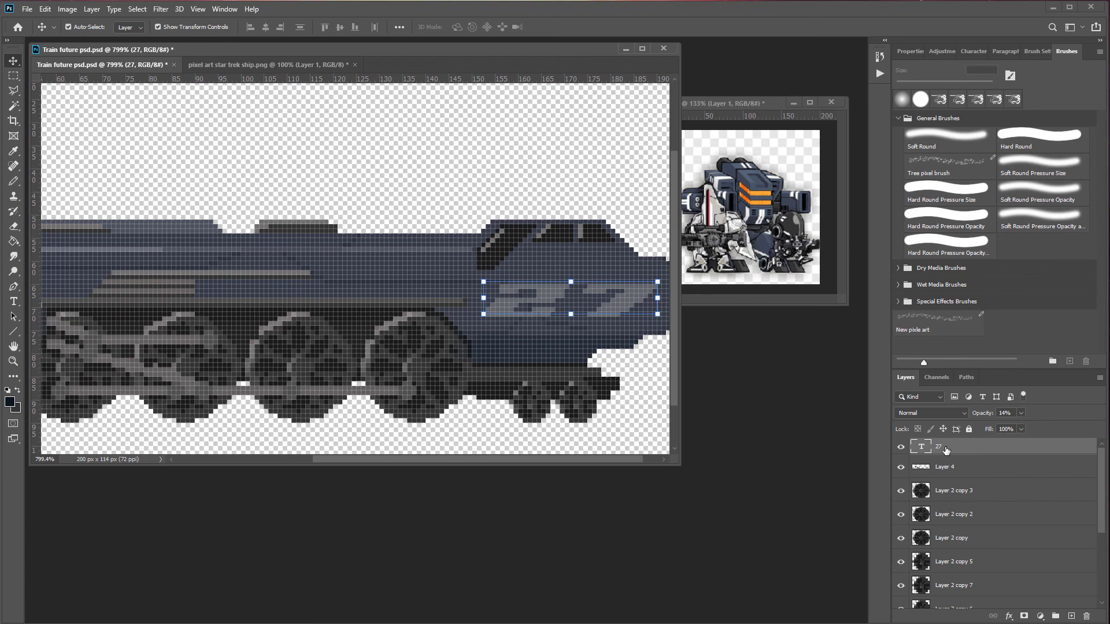
pyautogui.rightClick(946, 450)
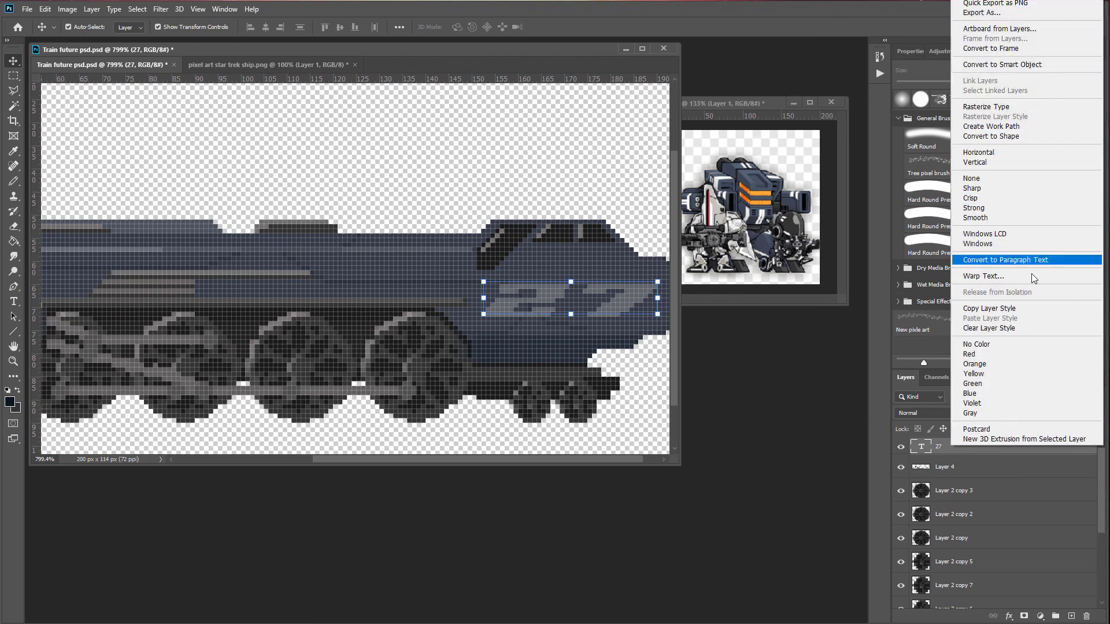
pyautogui.click(1013, 110)
# Step: Resize the image to a height of 1000 px with Nearest Neighbor (hard edges) resampling
pyautogui.scroll(-5, 141, 110)
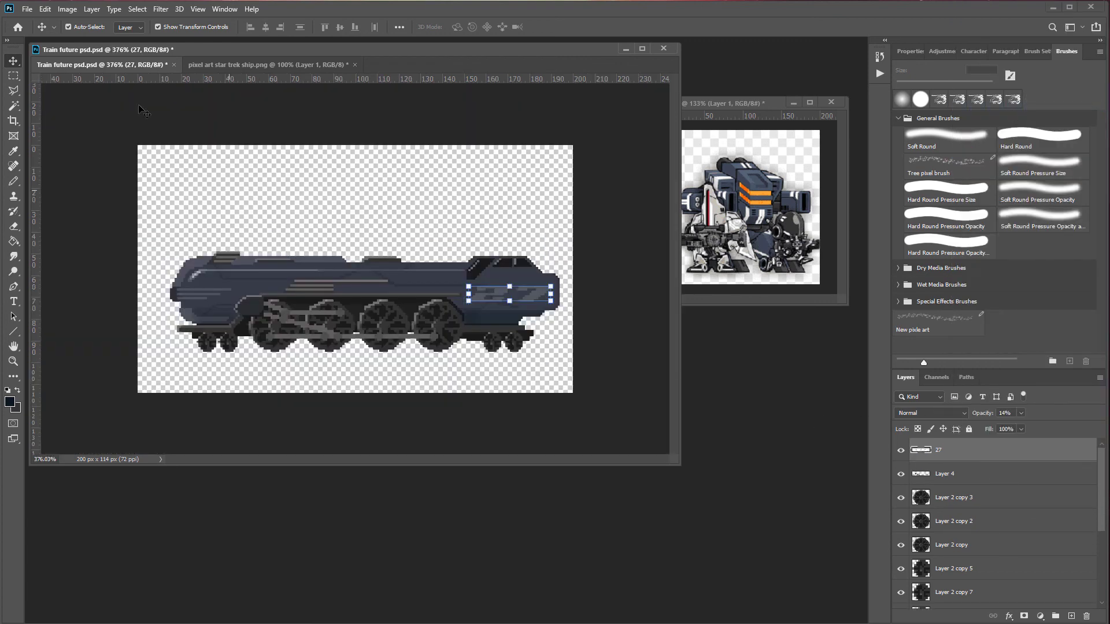
pyautogui.click(45, 10)
pyautogui.click(87, 96)
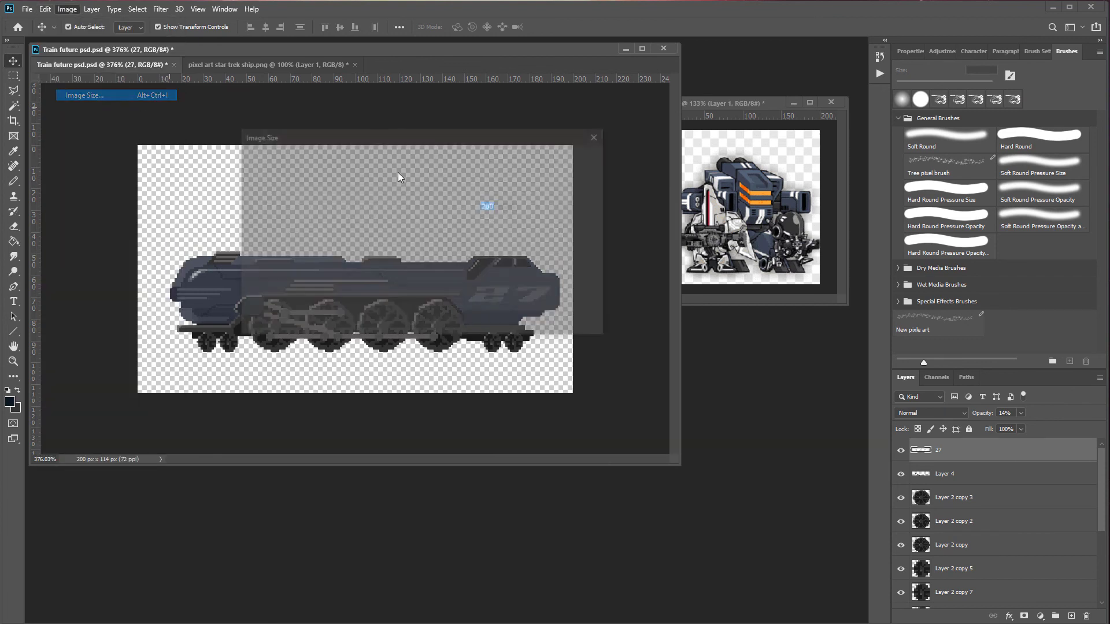
pyautogui.write('1000')
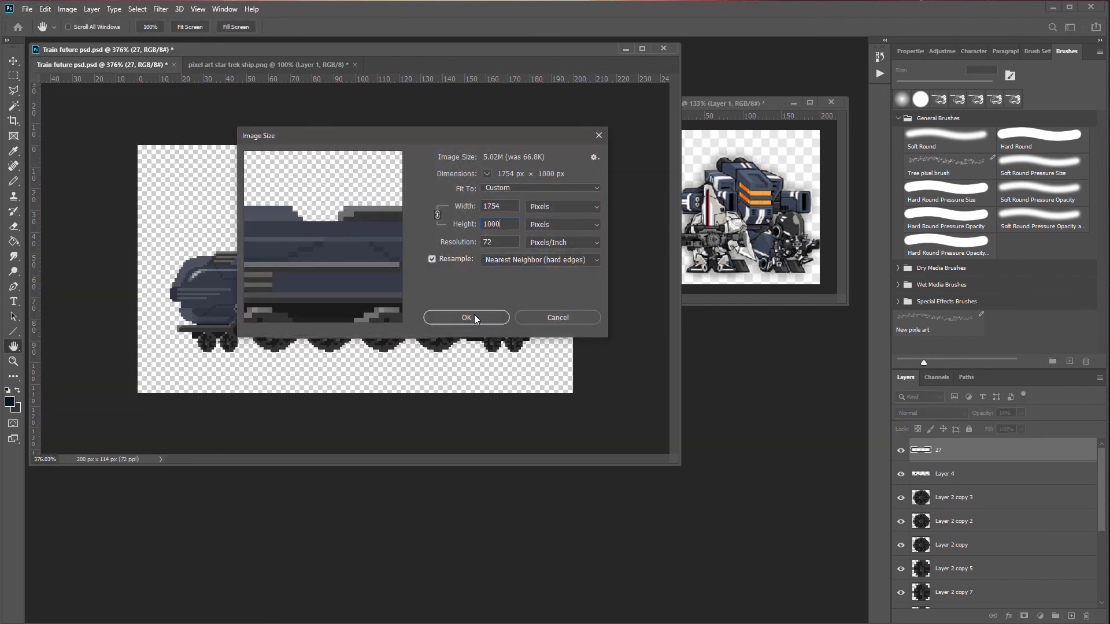
pyautogui.click(474, 317)
# Step: Save the enlarged image as a PNG named train future 1000 web with large file size
pyautogui.press('v')
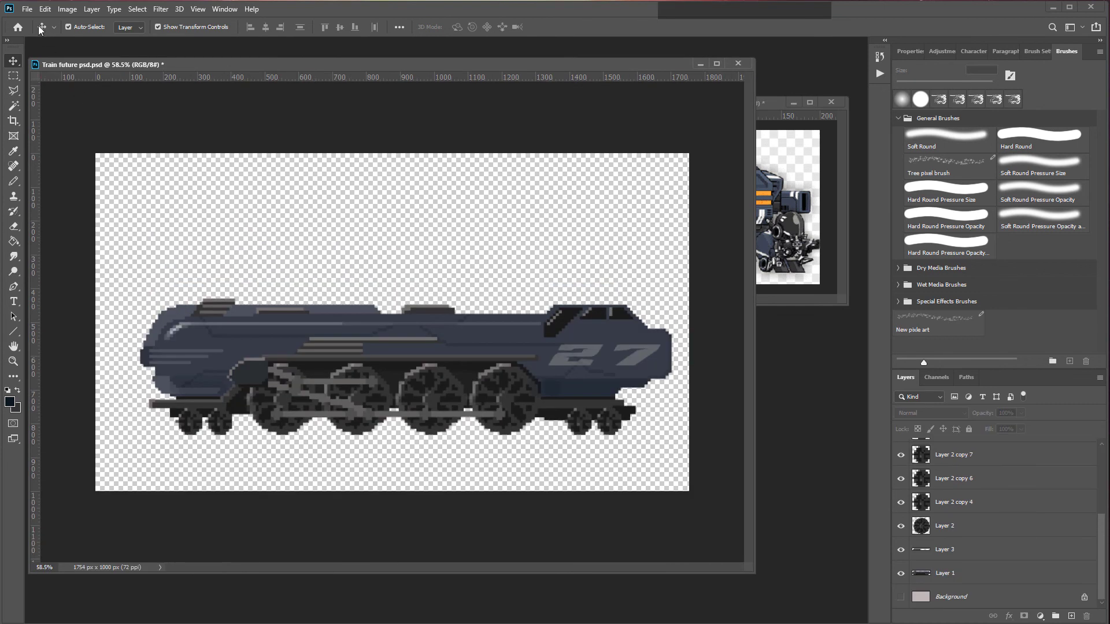
pyautogui.click(27, 9)
pyautogui.click(74, 147)
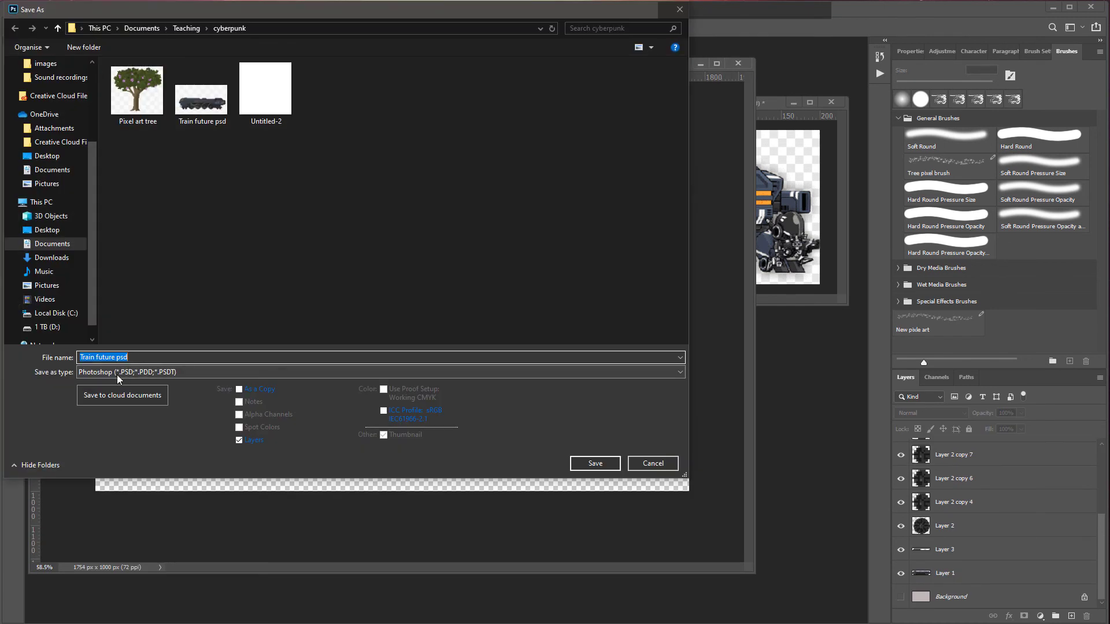
pyautogui.click(118, 375)
pyautogui.click(127, 524)
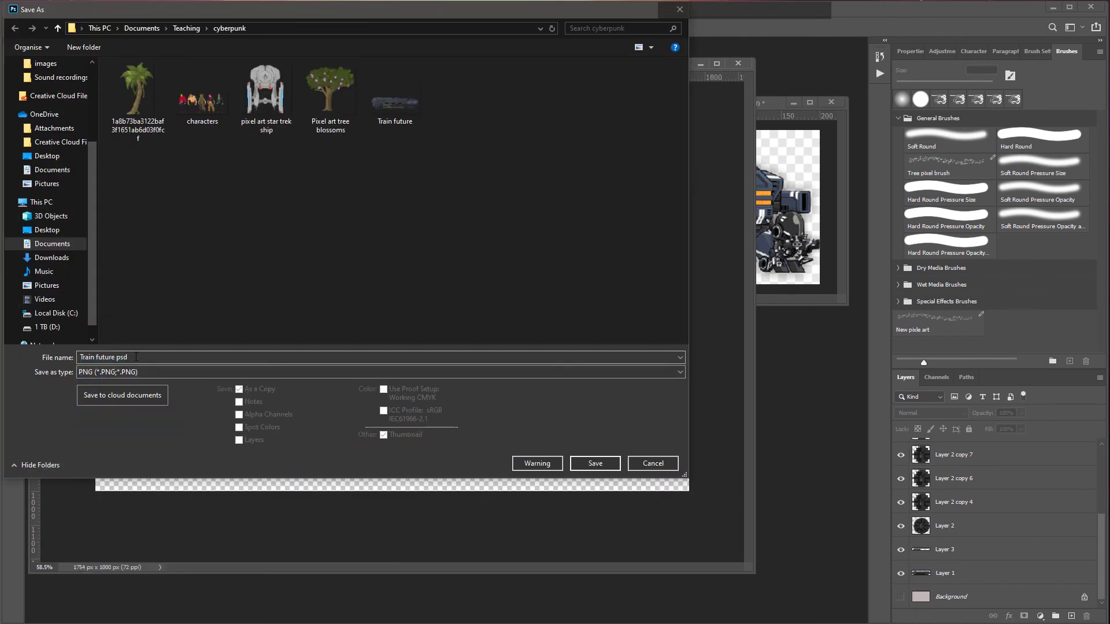
pyautogui.click(136, 357)
pyautogui.write('train future')
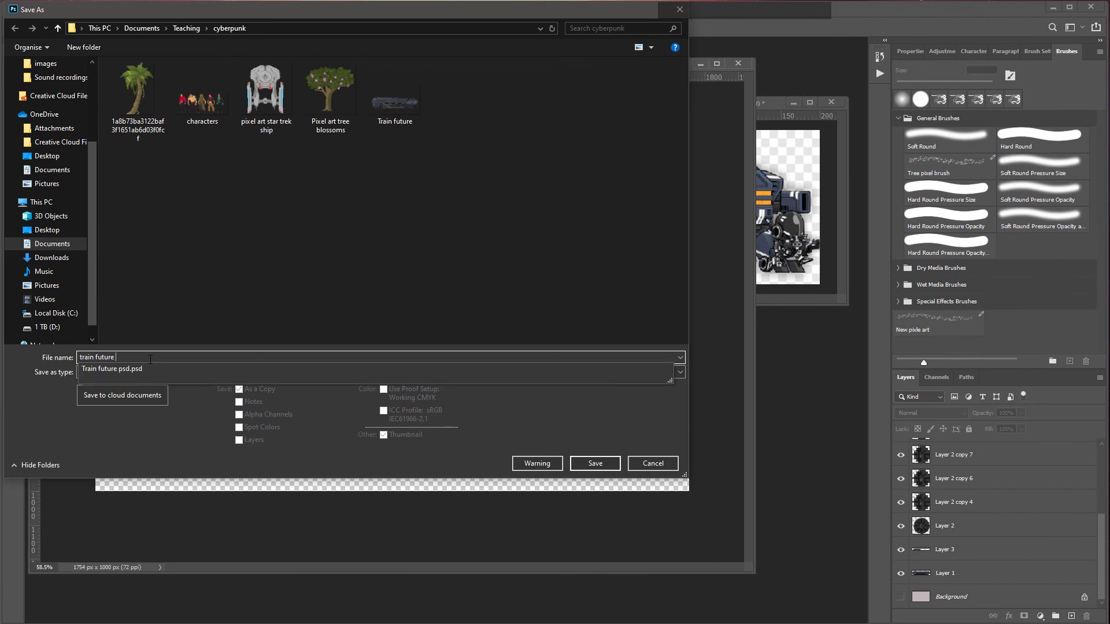
pyautogui.write(' 1000')
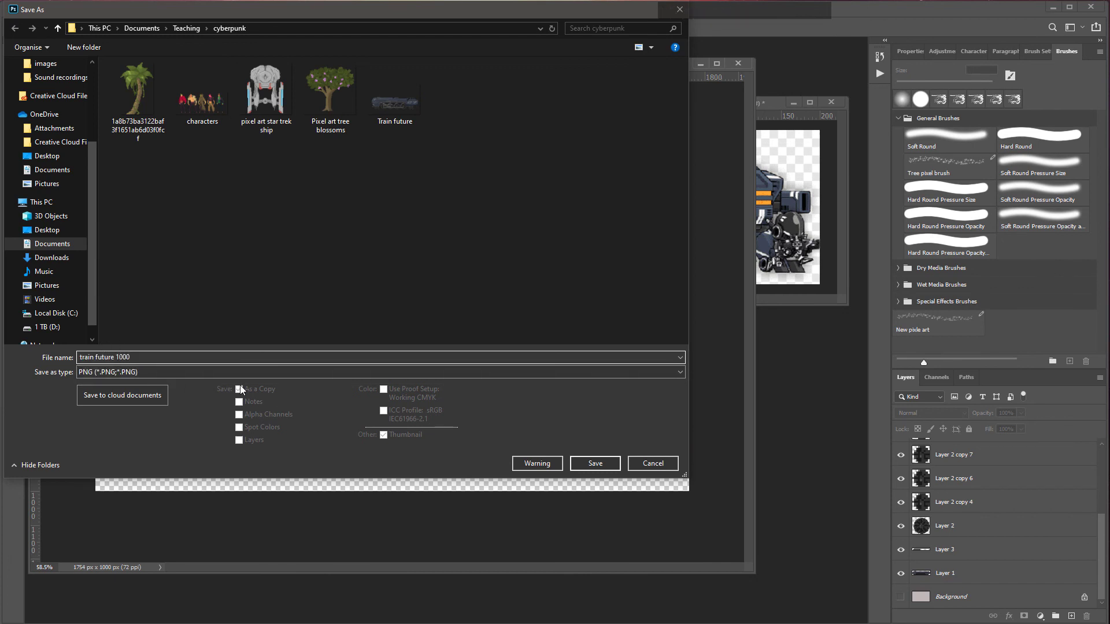
pyautogui.write(' web')
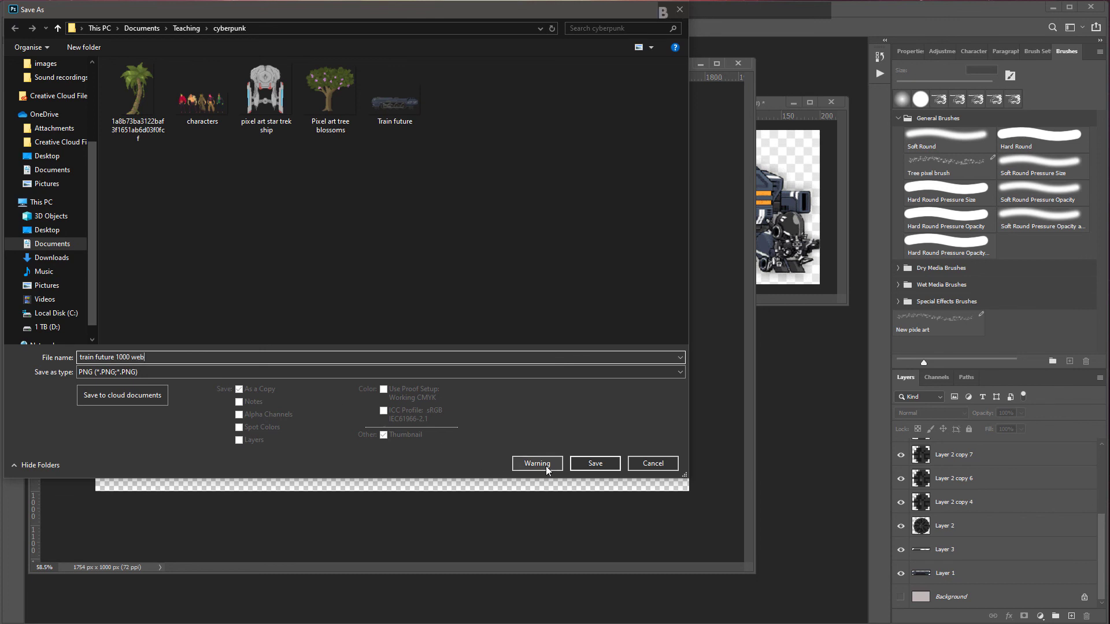
pyautogui.click(605, 463)
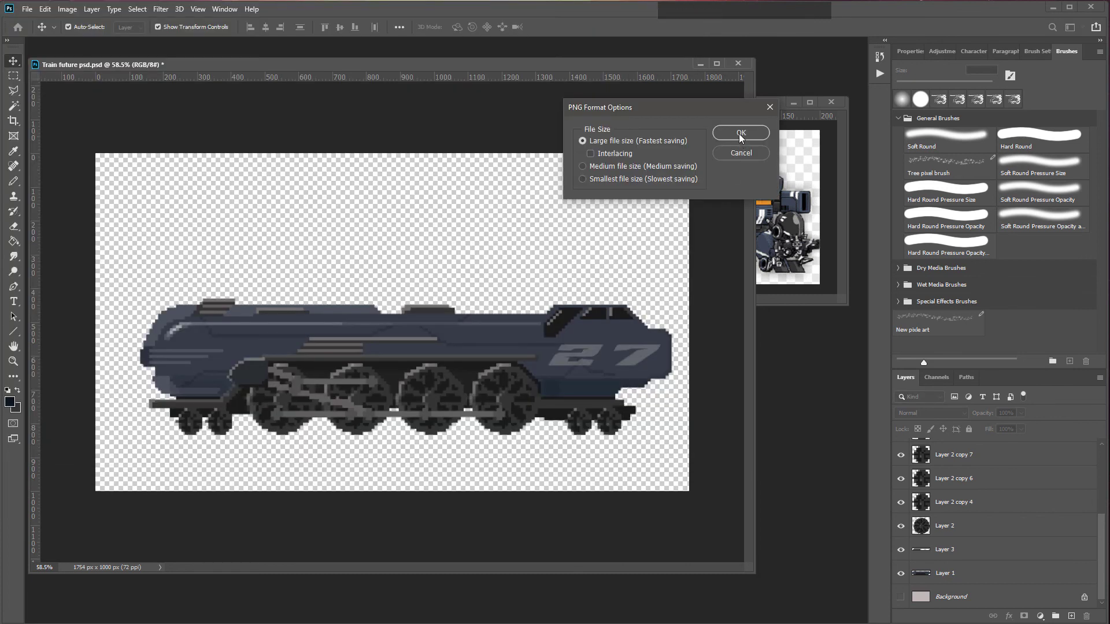
pyautogui.click(741, 135)
# Step: Undo the image resize
pyautogui.scroll(4, 422, 363)
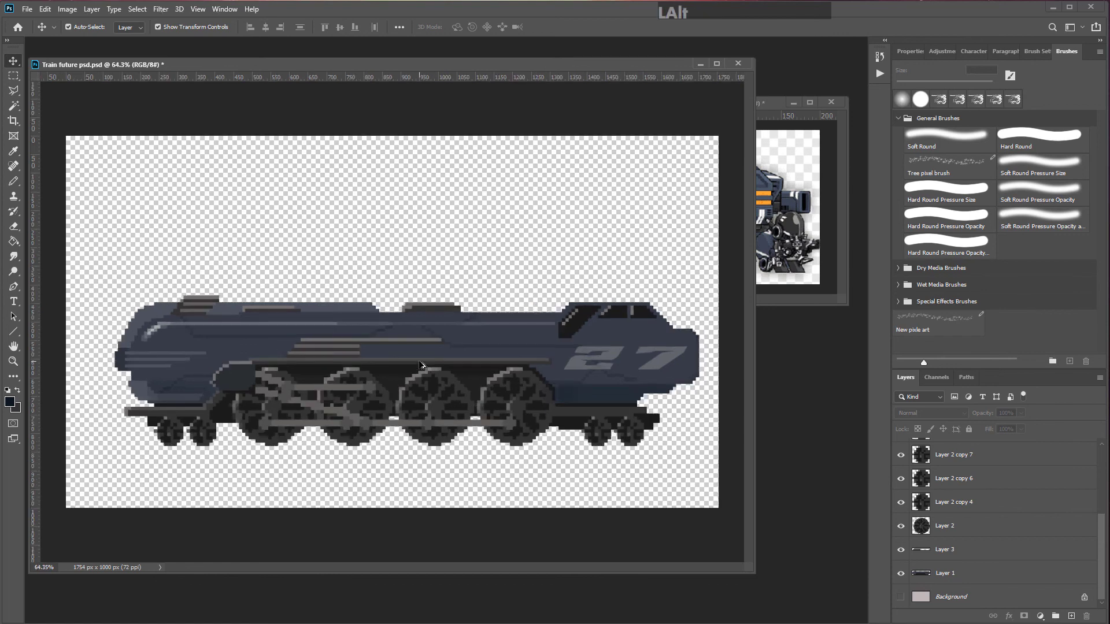
pyautogui.scroll(5, 422, 362)
pyautogui.scroll(-5, 416, 355)
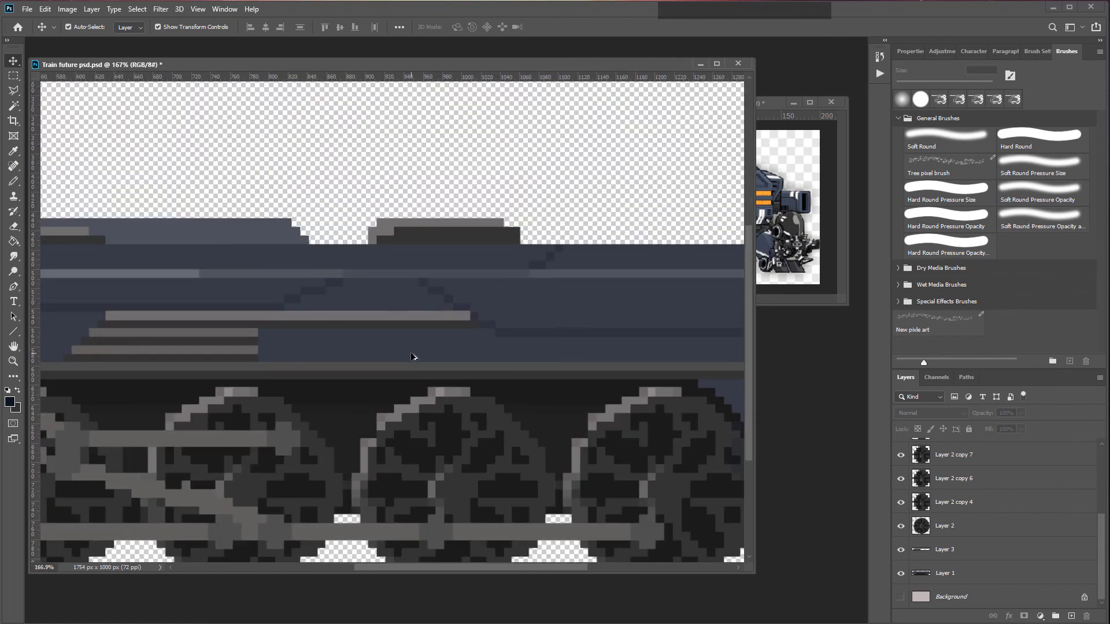
pyautogui.scroll(-4, 415, 352)
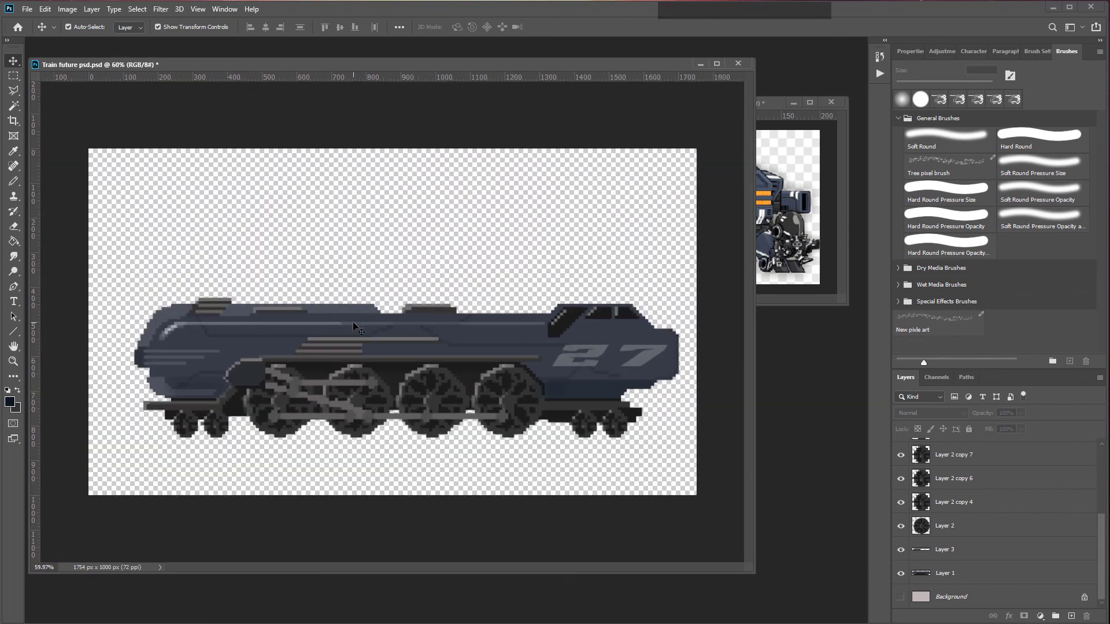
pyautogui.hotkey('ctrl', 'z')
pyautogui.scroll(7, 378, 373)
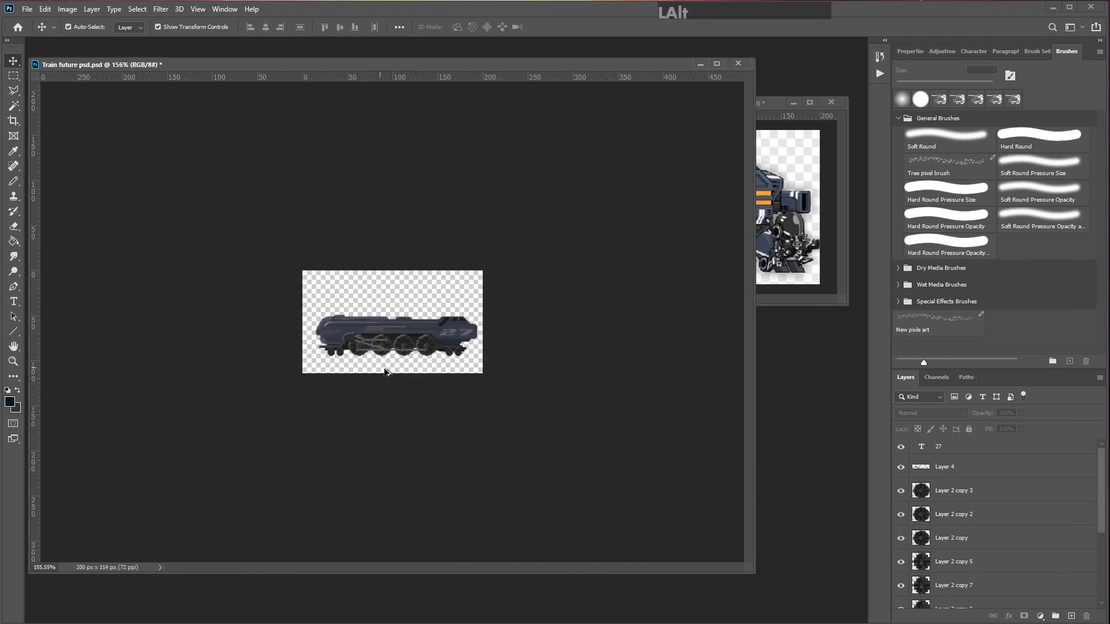
pyautogui.scroll(3, 379, 376)
pyautogui.scroll(-2, 378, 376)
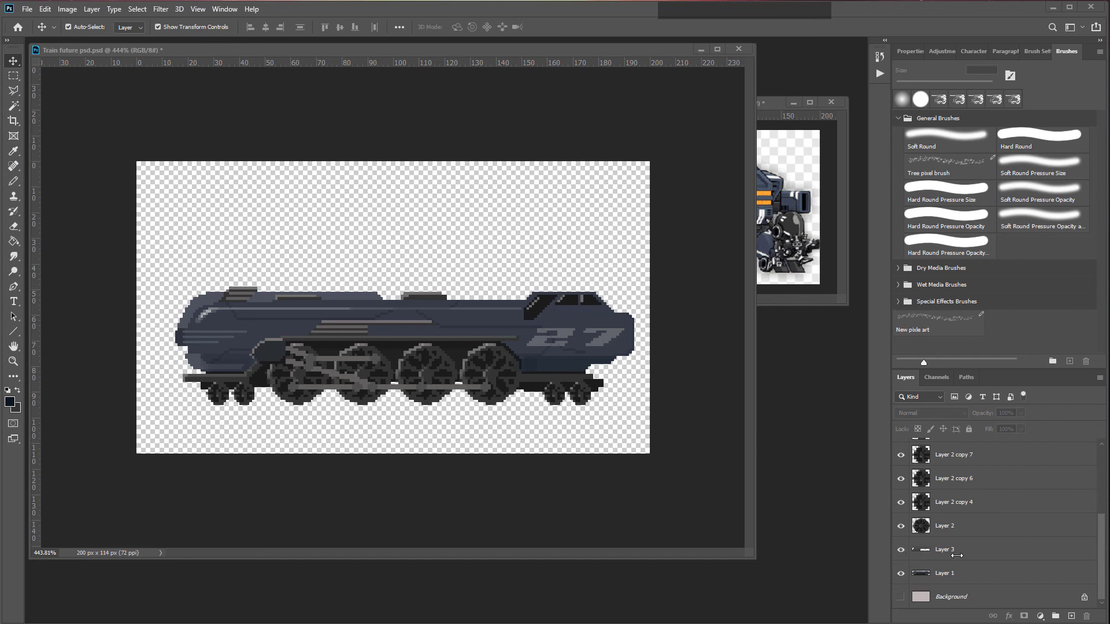
# Step: Raise the lightness of the train body on Layer 1 with Hue/Saturation
pyautogui.click(954, 573)
pyautogui.hotkey('ctrl', 'u')
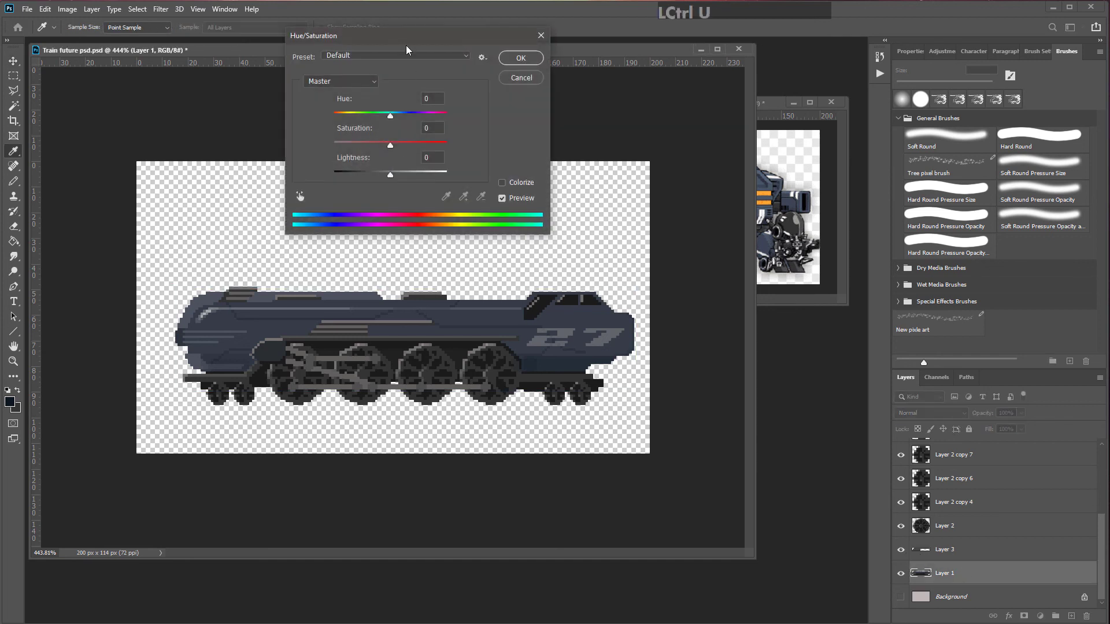
pyautogui.moveTo(406, 47); pyautogui.dragTo(417, 95)
pyautogui.moveTo(405, 172)
pyautogui.mouseDown()
pyautogui.moveTo(334, 175)
pyautogui.moveTo(459, 172)
pyautogui.moveTo(424, 172)
pyautogui.mouseUp()
pyautogui.click(549, 133)
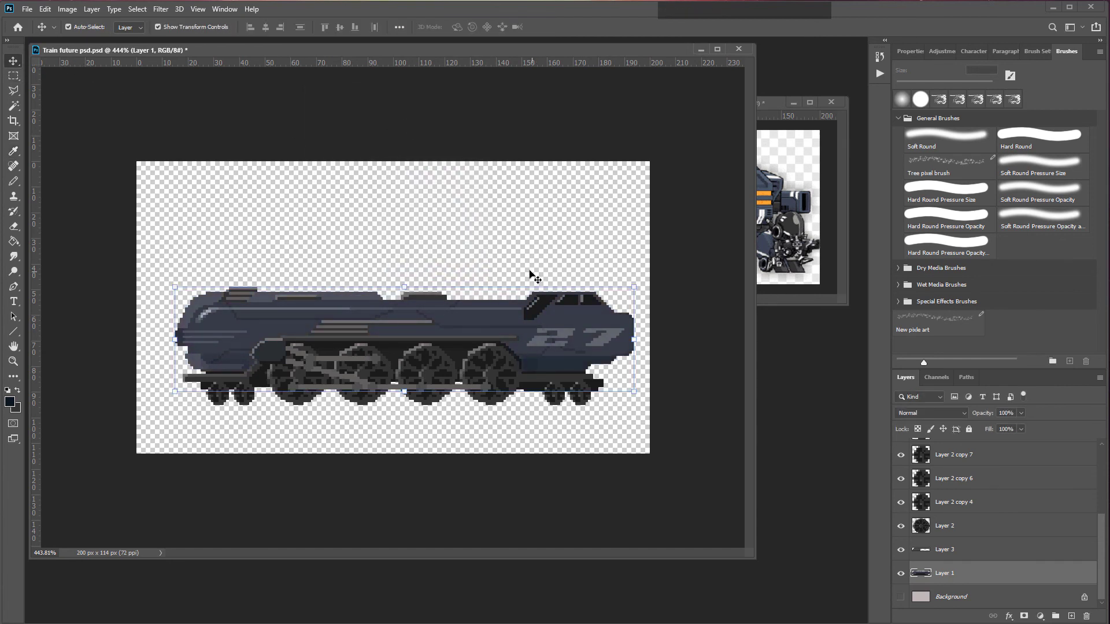
pyautogui.click(676, 301)
pyautogui.scroll(1, 630, 302)
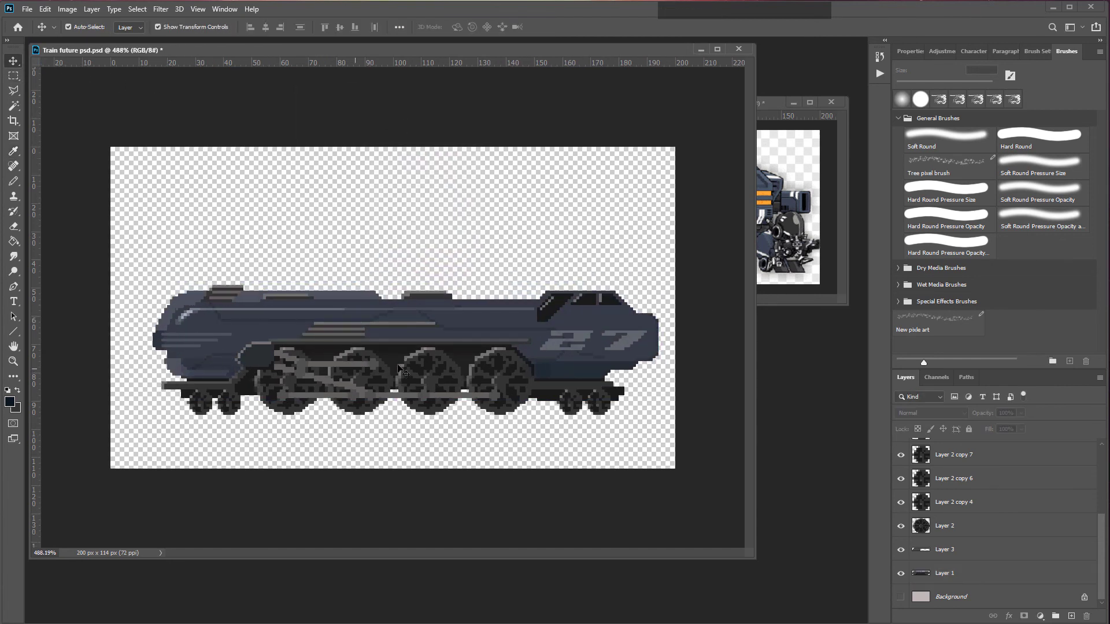